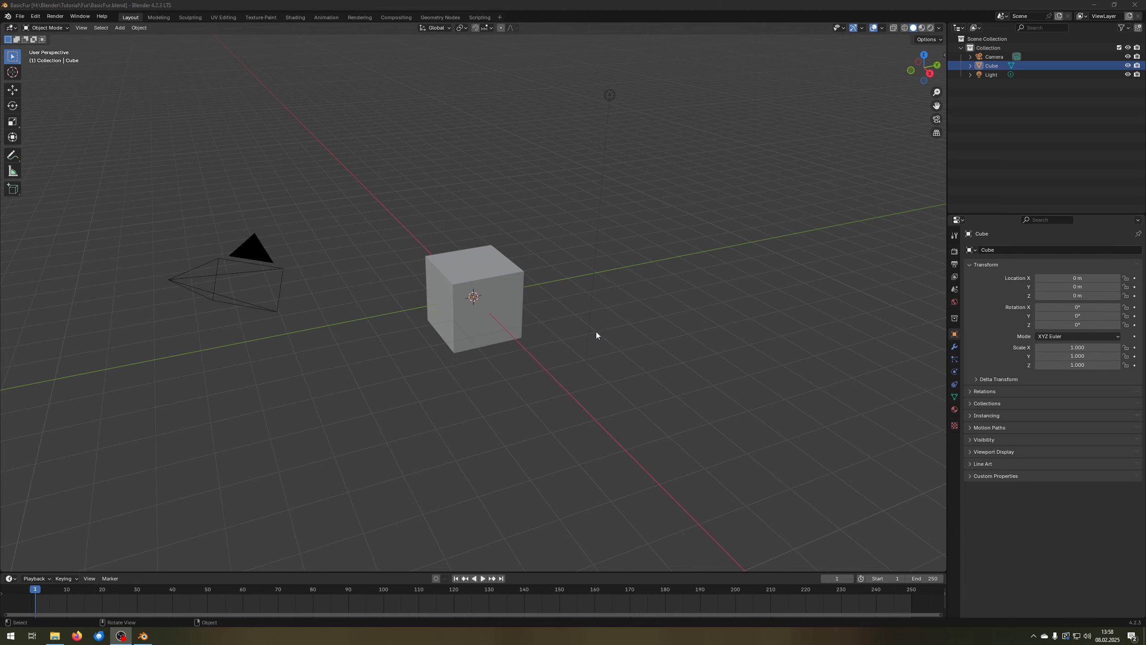
- Delete the default cube, camera and light from the scene
click(690, 288)
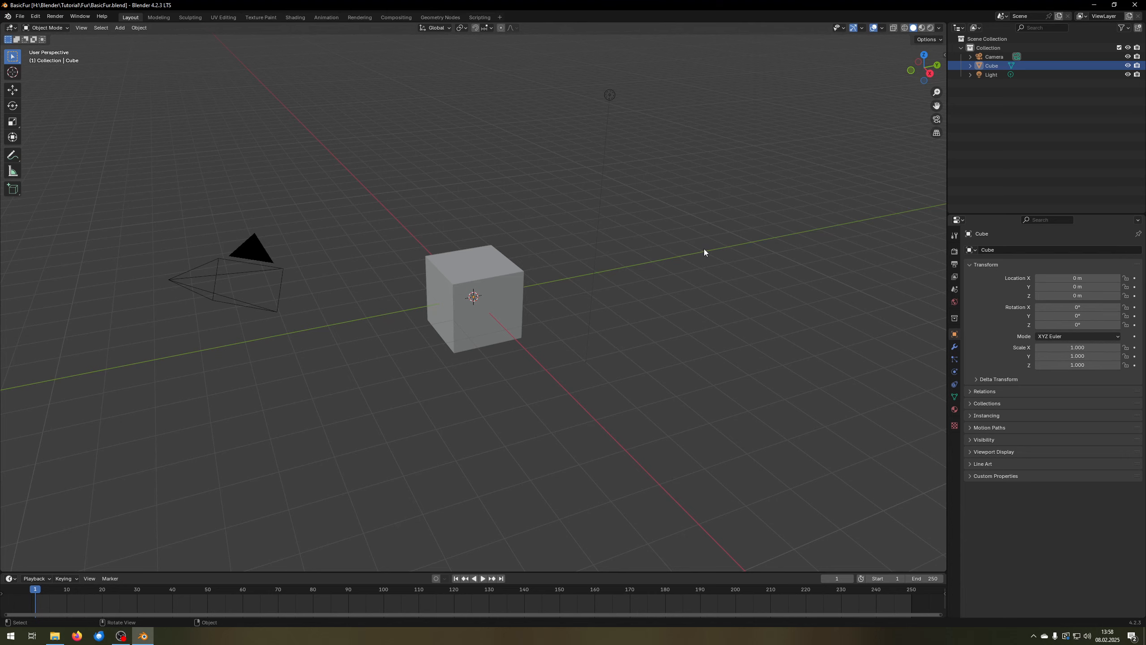
drag(750, 62, 167, 371)
key(Delete)
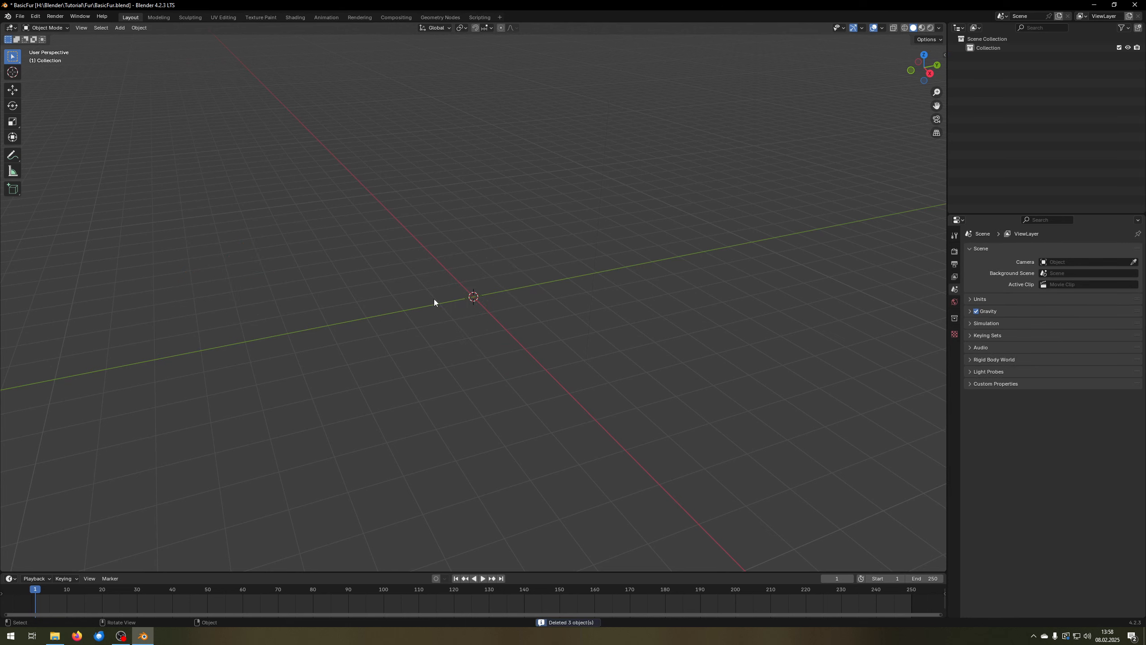
- Add an ico sphere mesh at the world origin with 4 subdivisions
key(shift+a)
key(shift+a)
mouse_move(414, 302)
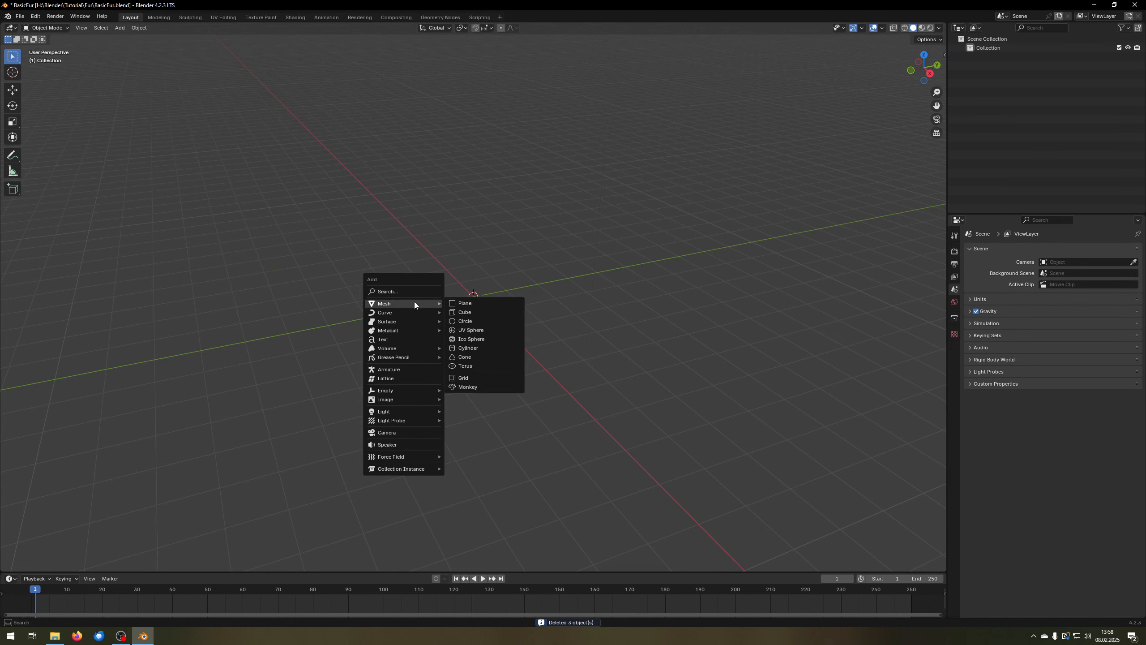
click(491, 338)
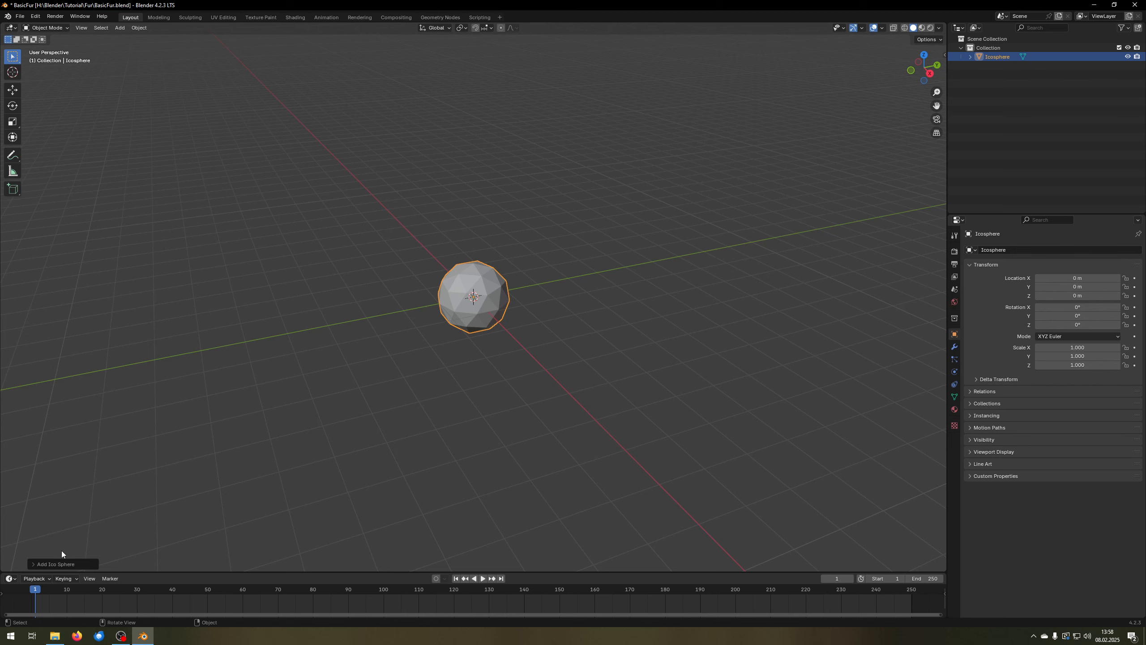
click(37, 561)
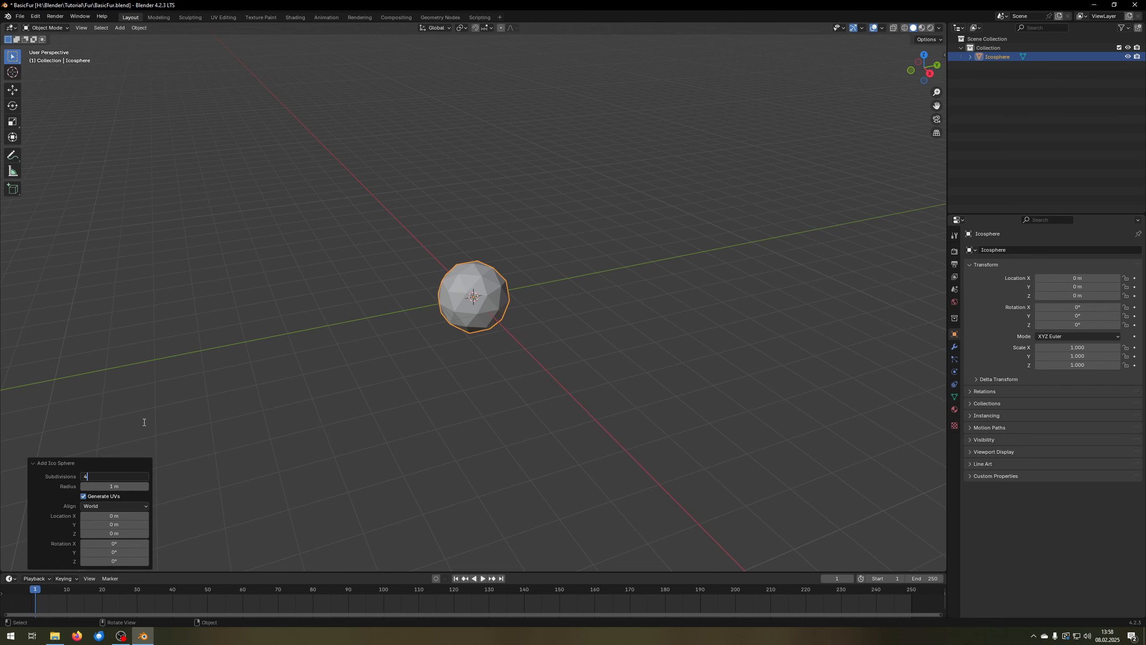
key(Return)
click(488, 256)
scroll(479, 274, up, 1)
click(480, 274)
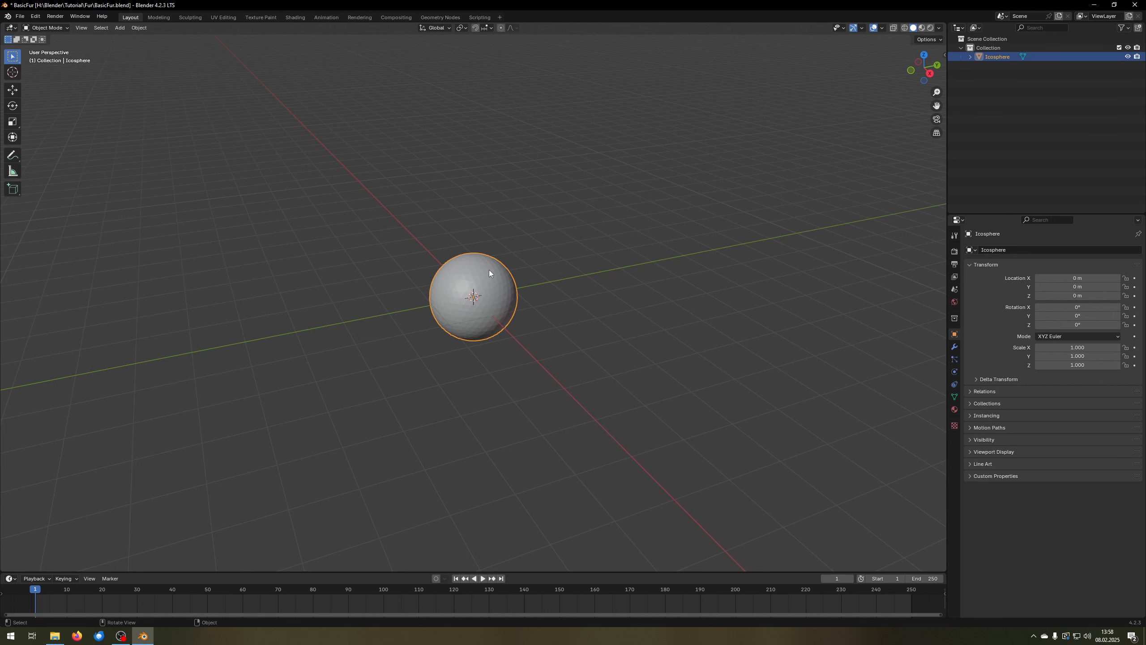
- Apply Shade Smooth to all faces of the ico sphere in Edit Mode and return to Object Mode
scroll(492, 258, up, 3)
key(Tab)
click(636, 237)
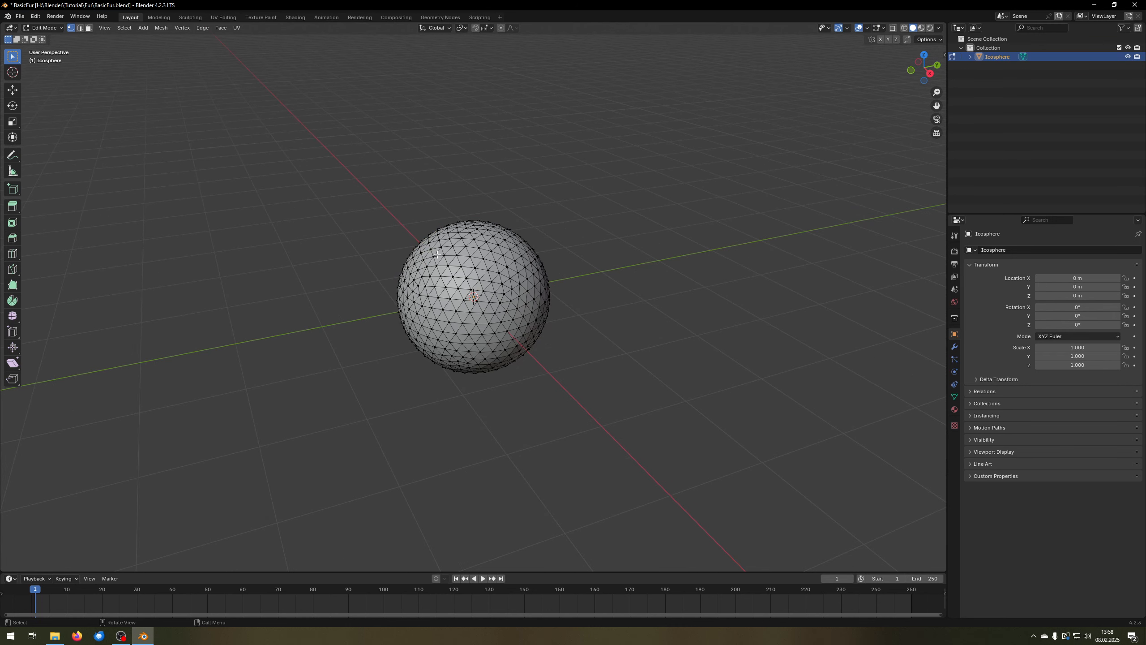
drag(636, 167, 581, 205)
key(a)
key(F3)
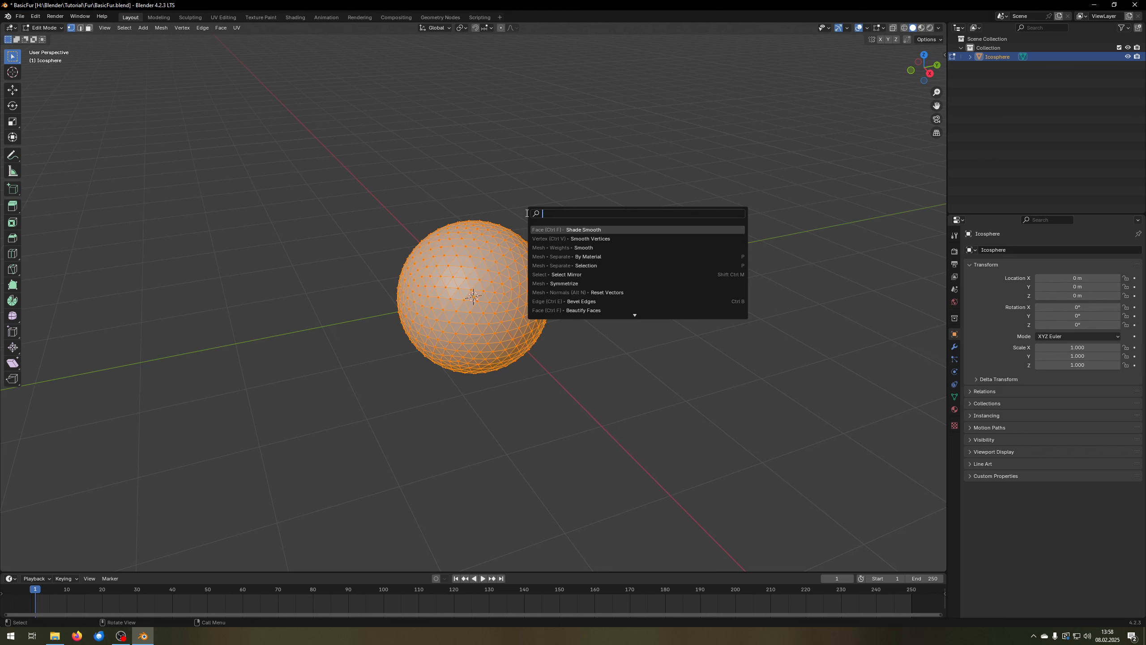
text(smoot)
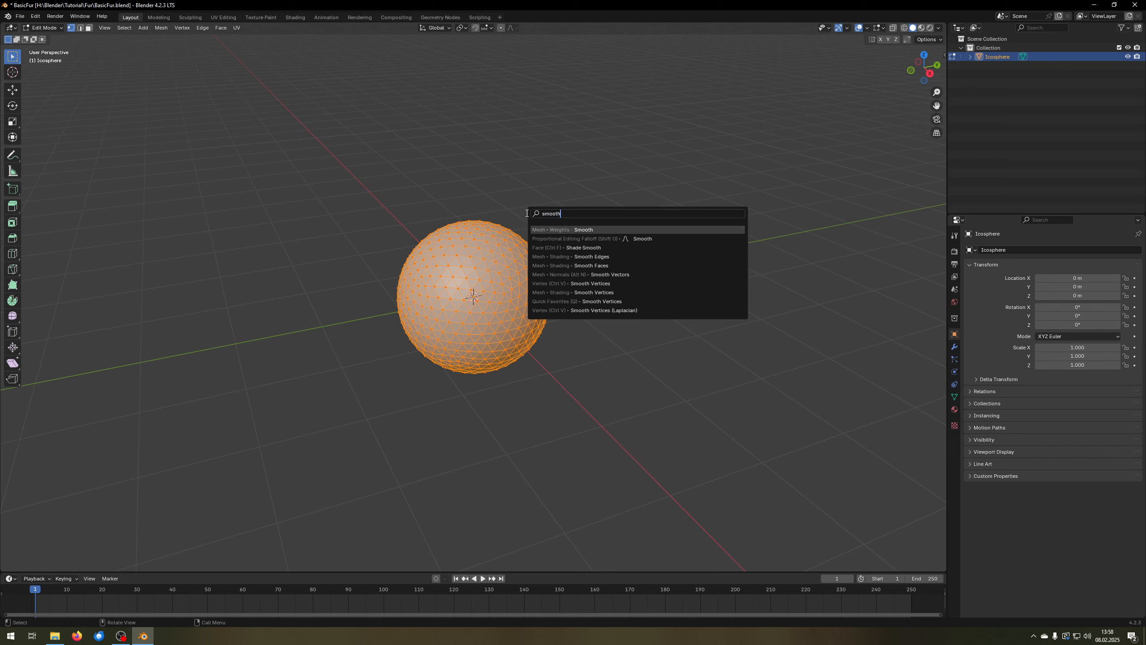
text(h)
click(599, 248)
key(Tab)
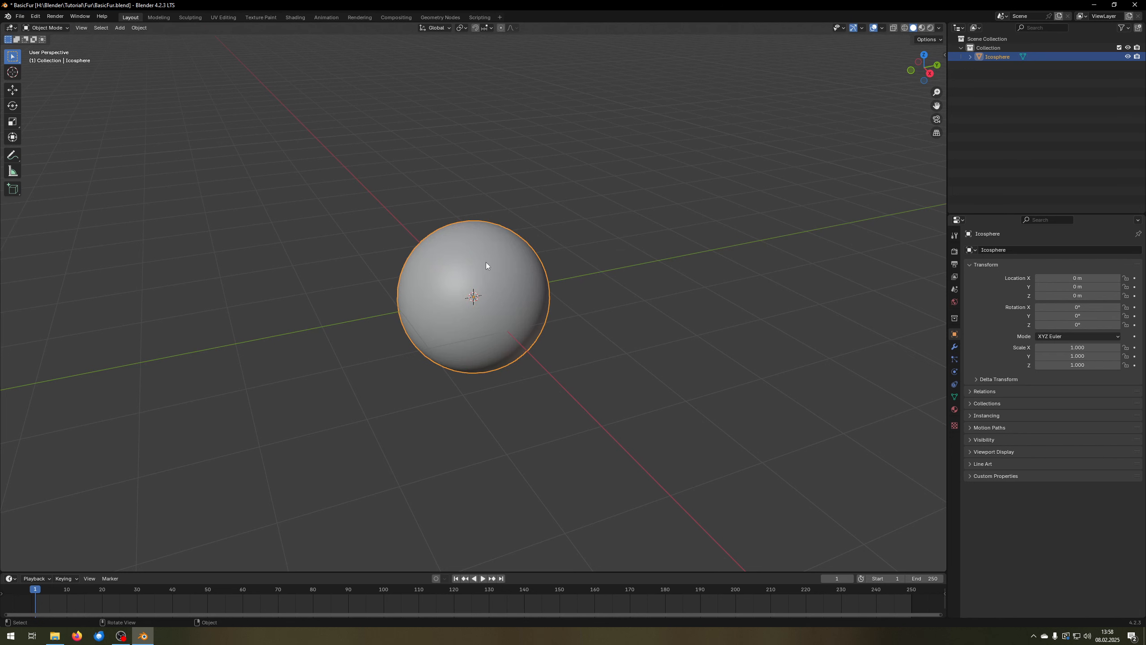
- Assign the existing material to the sphere in the Shading workspace and rename it Fur
middle_drag(488, 264, 473, 182)
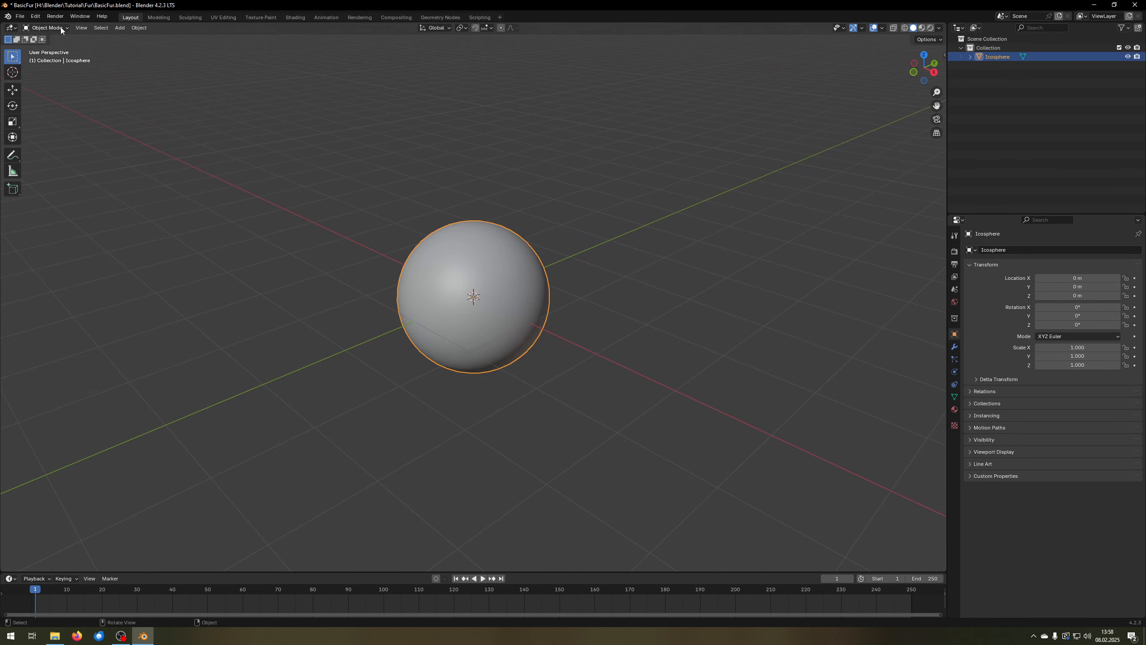
click(295, 18)
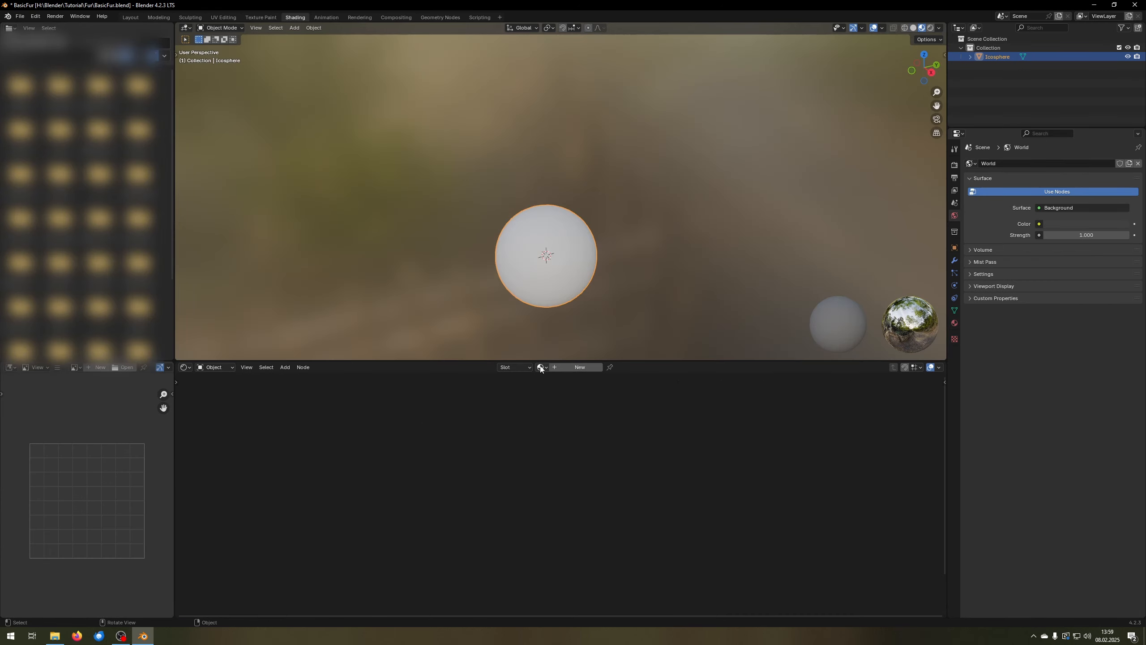
click(540, 368)
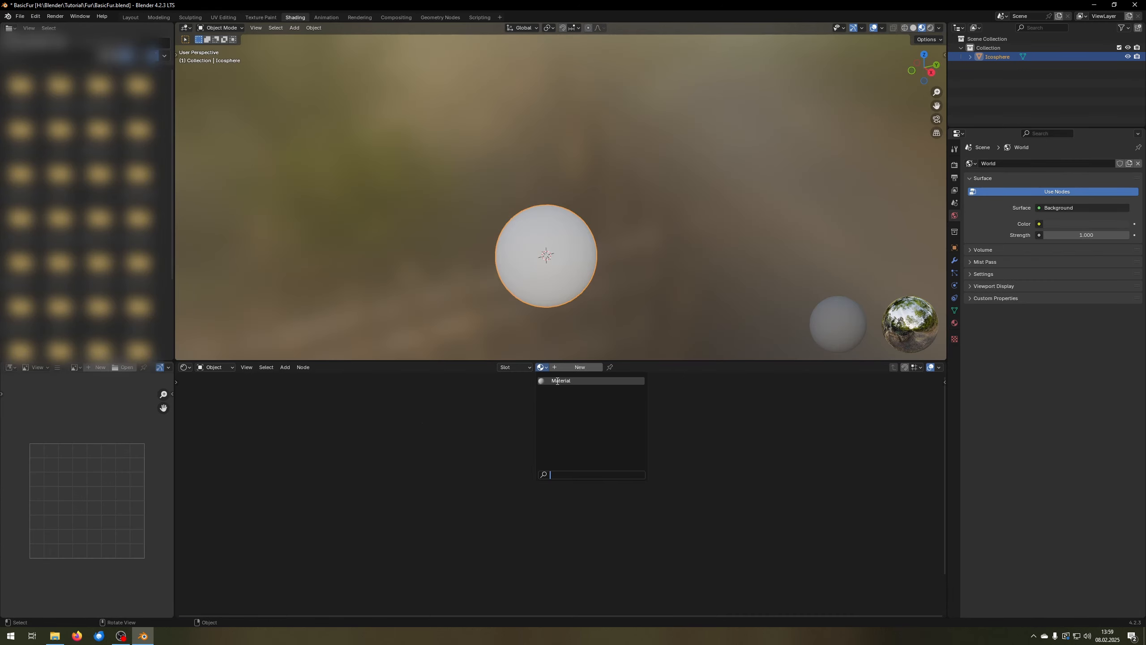
click(558, 380)
double_click(555, 367)
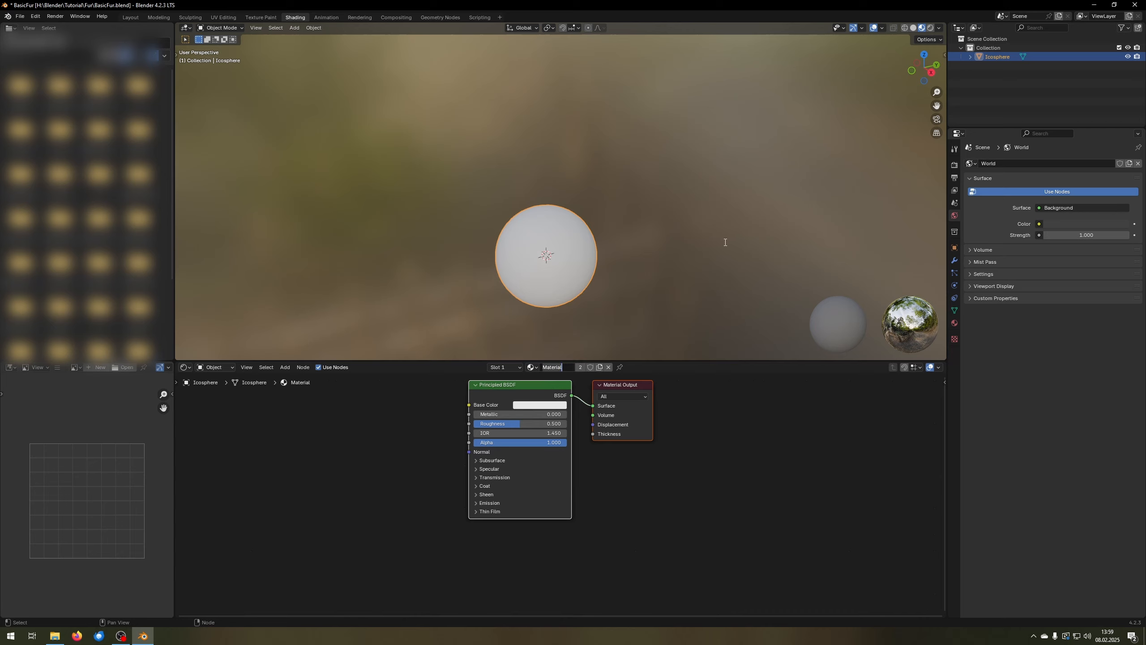
key(ctrl+BackSpace)
text(Fur)
key(Return)
- Add an Image Texture node to the left of the Principled BSDF in the Fur material
middle_drag(396, 430, 456, 458)
key(shift+a)
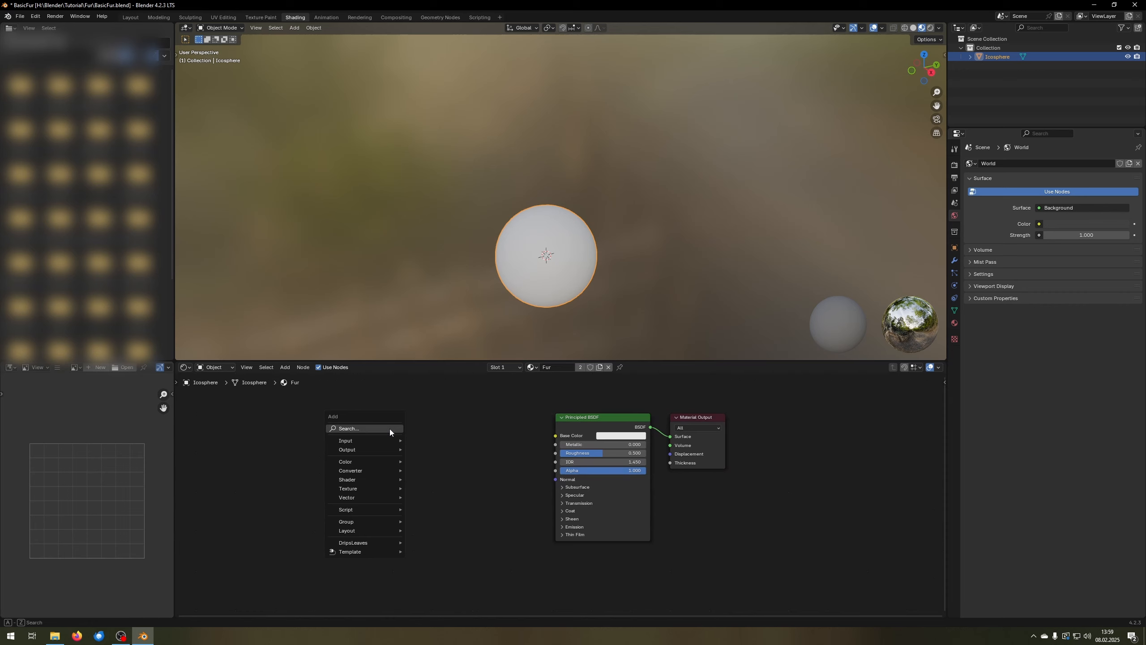
click(390, 428)
click(441, 445)
click(321, 425)
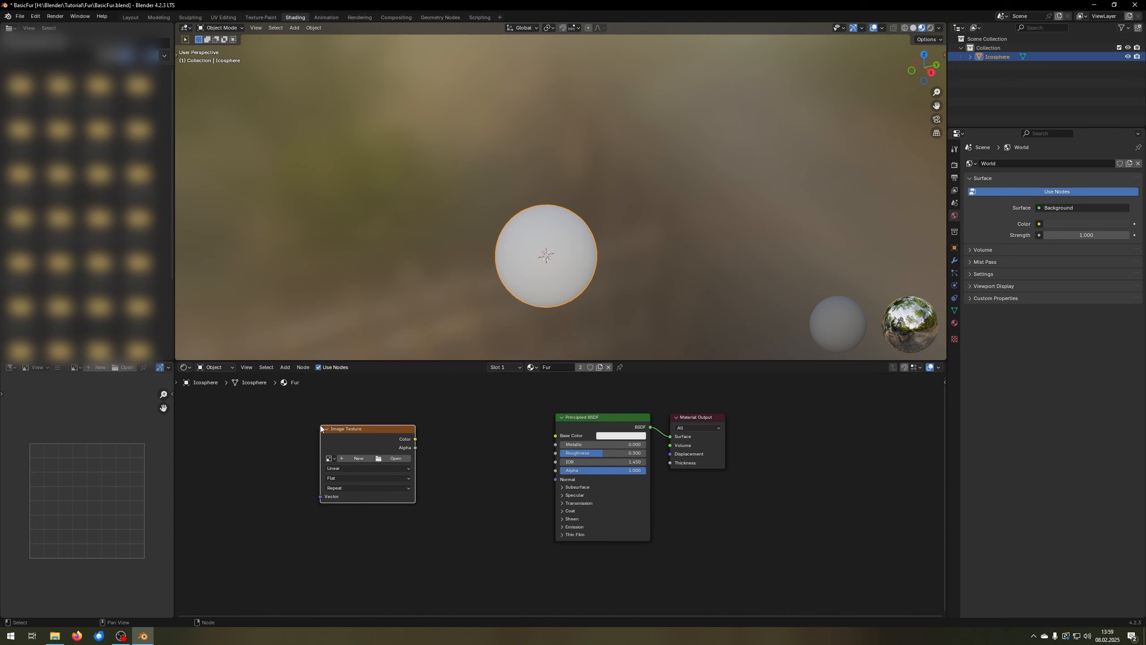
- Create a new blank 4096 × 4096 px image named FurData in the Image Texture node
middle_drag(321, 425, 450, 413)
scroll(453, 425, up, 3)
click(456, 434)
click(466, 434)
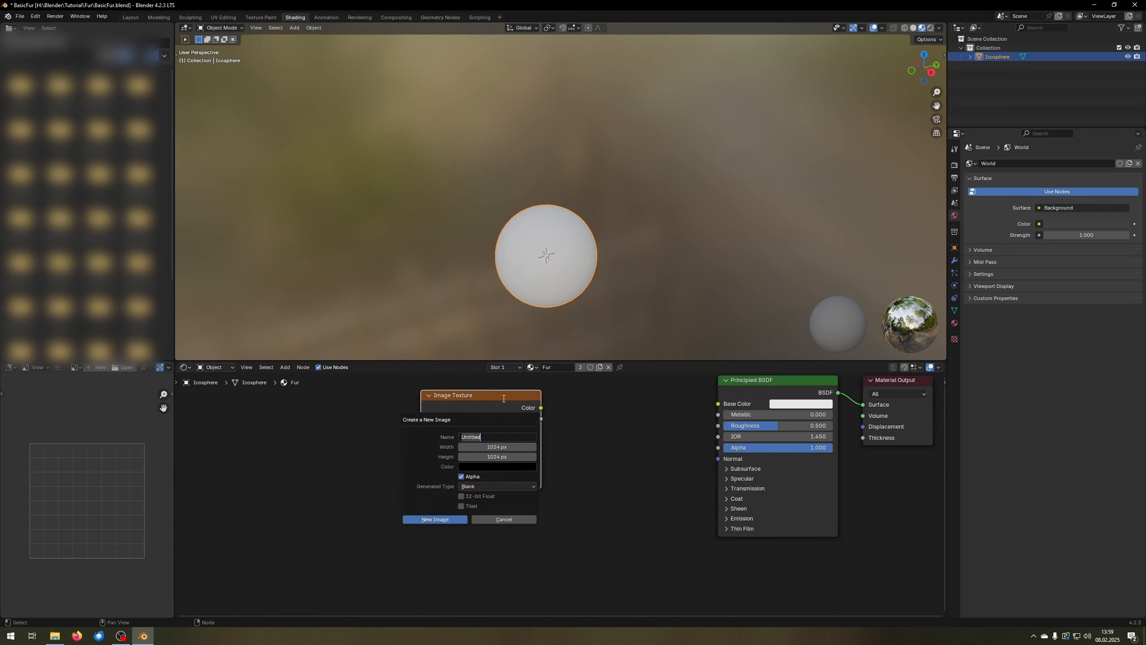
text(FurData)
key(Tab)
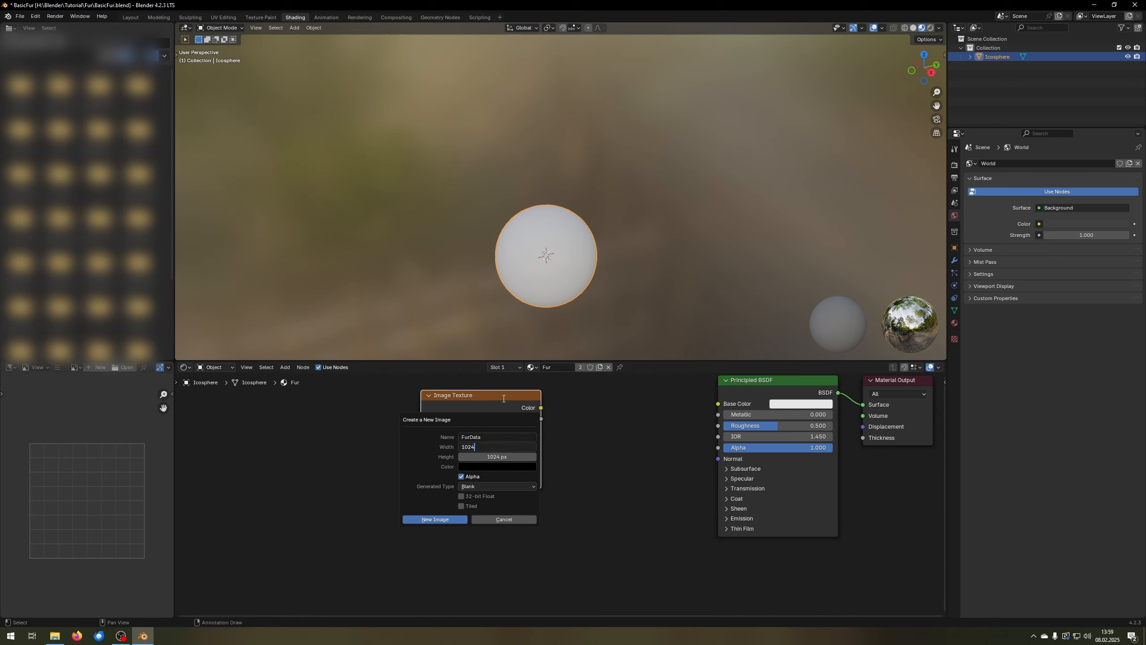
text(*4)
key(Tab)
key(End)
text(*)
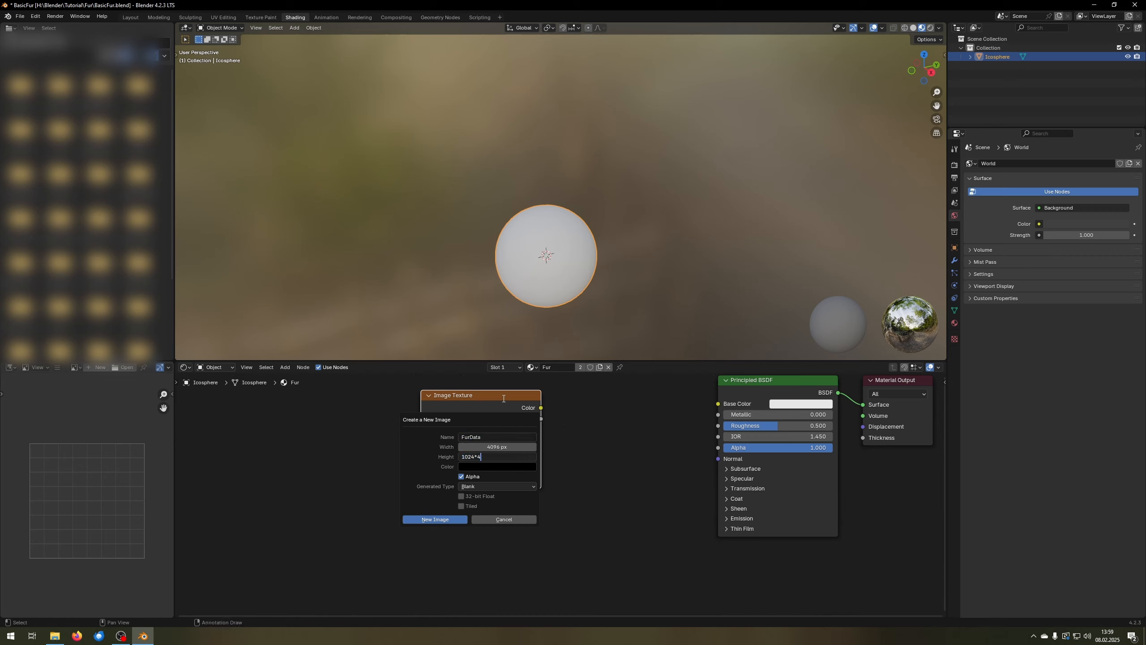
key(Return)
click(440, 519)
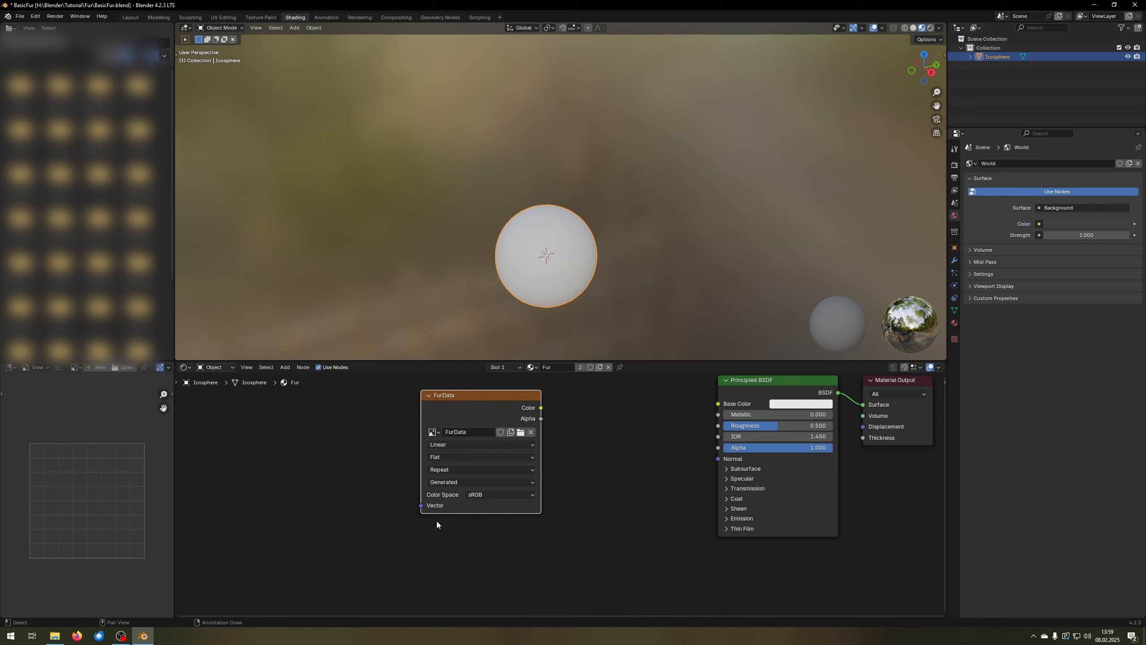
- Connect the FurData texture's Color output to the Principled BSDF's Base Color and move the texture node slightly closer to it
key(Home)
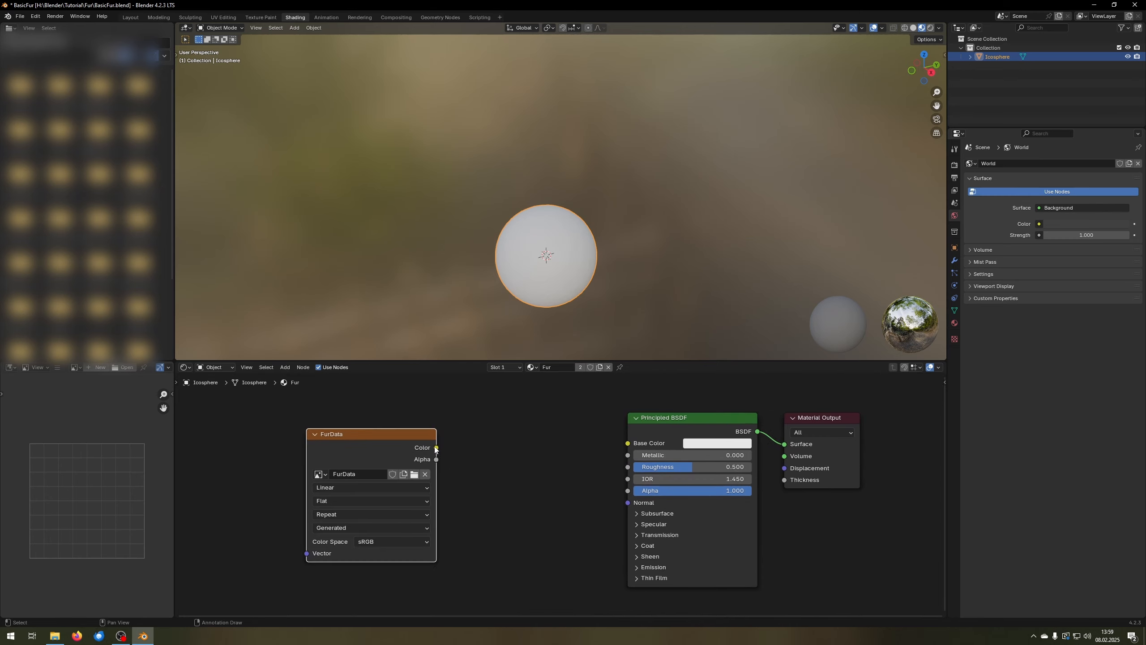
drag(437, 448, 627, 444)
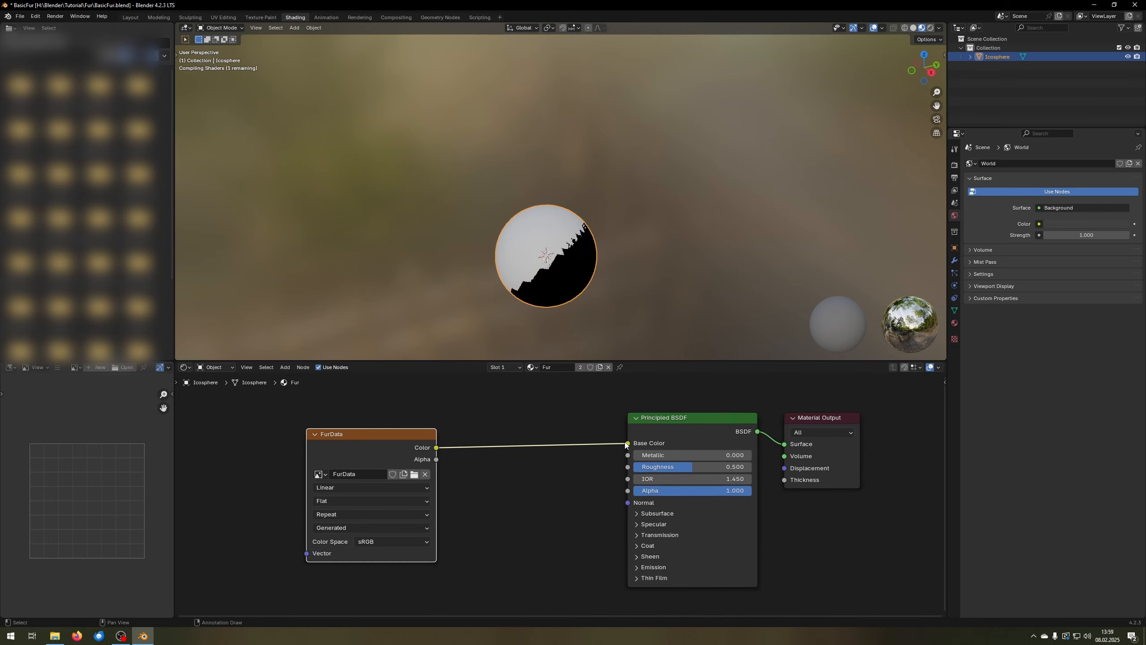
scroll(493, 415, down, 2)
scroll(494, 415, down, 1)
middle_drag(567, 261, 568, 212)
scroll(568, 211, up, 2)
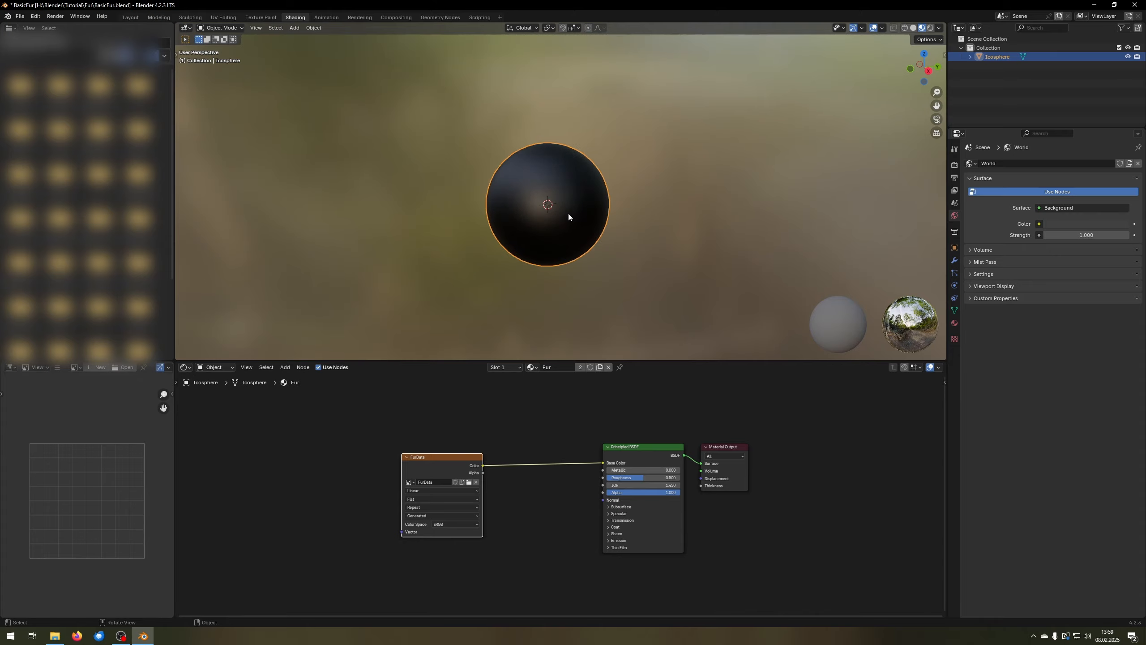
mouse_move(528, 179)
middle_down()
mouse_move(542, 182)
mouse_move(528, 180)
middle_up()
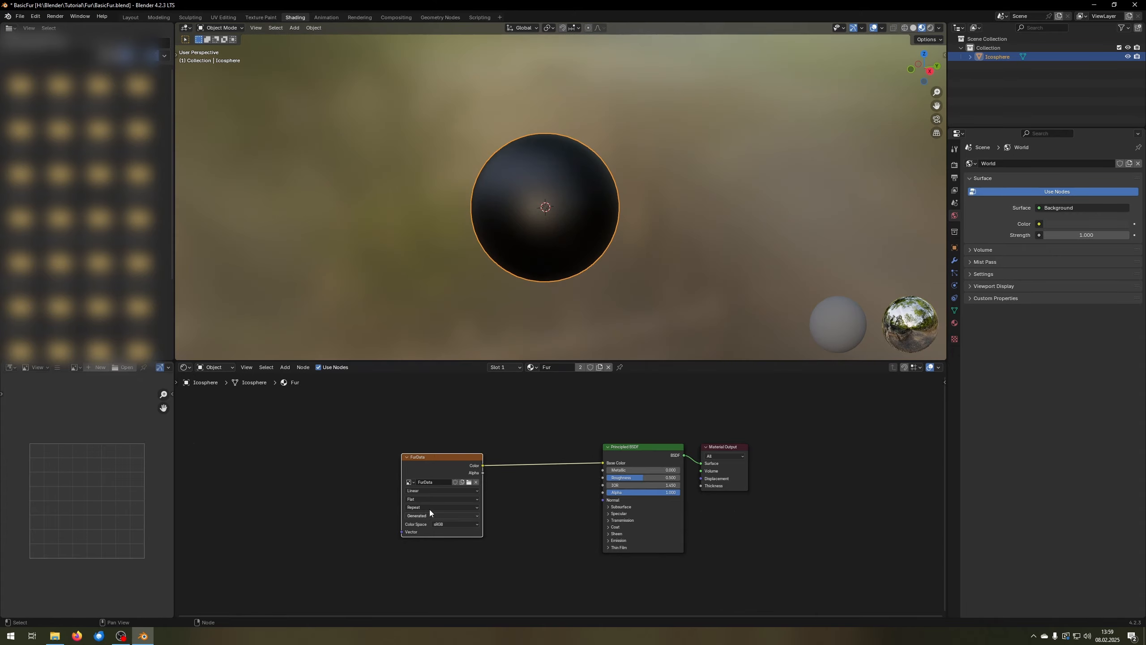
drag(433, 459, 462, 459)
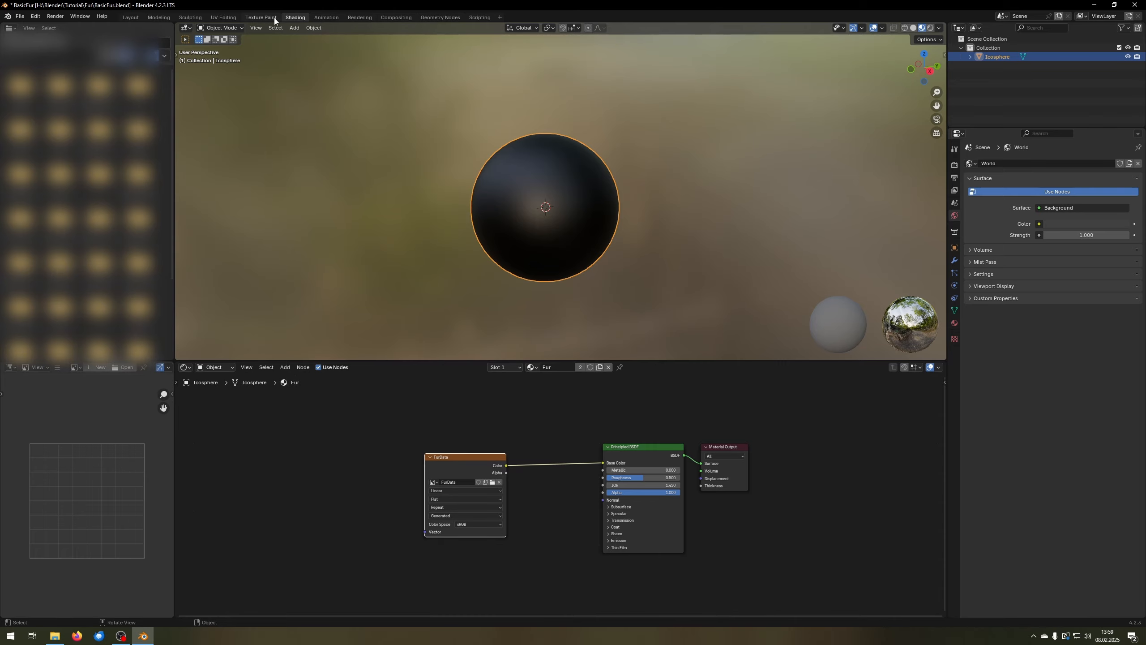
- Switch to the Texture Paint workspace and widen the 3D viewport by narrowing the image editor
click(261, 17)
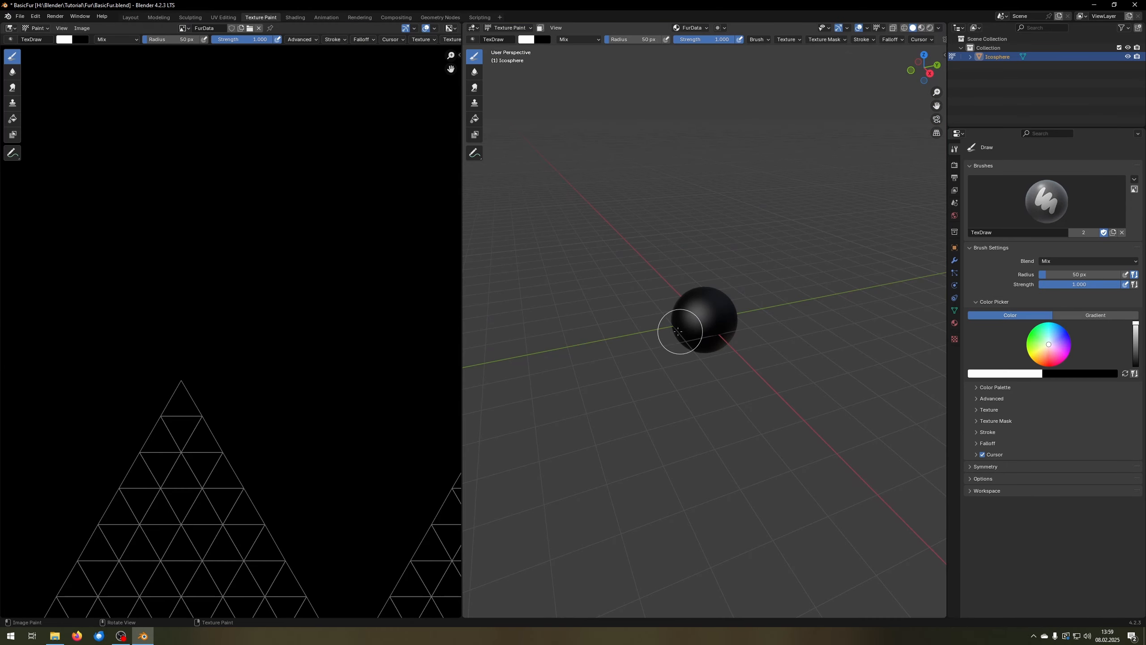
middle_drag(298, 333, 330, 272)
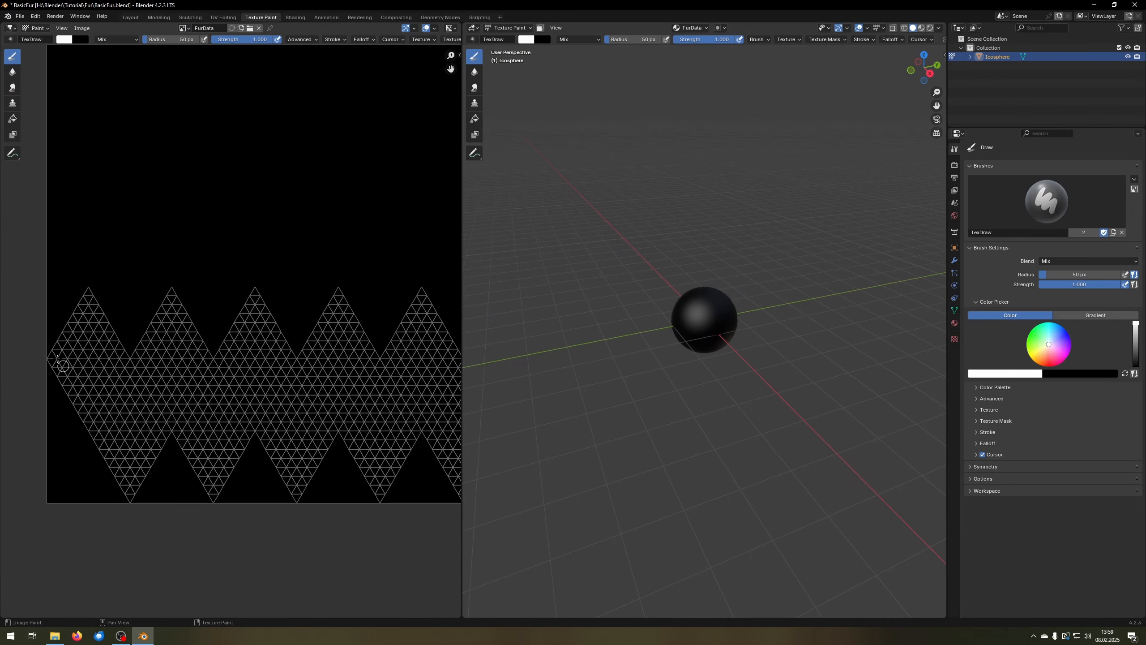
middle_drag(357, 350, 268, 330)
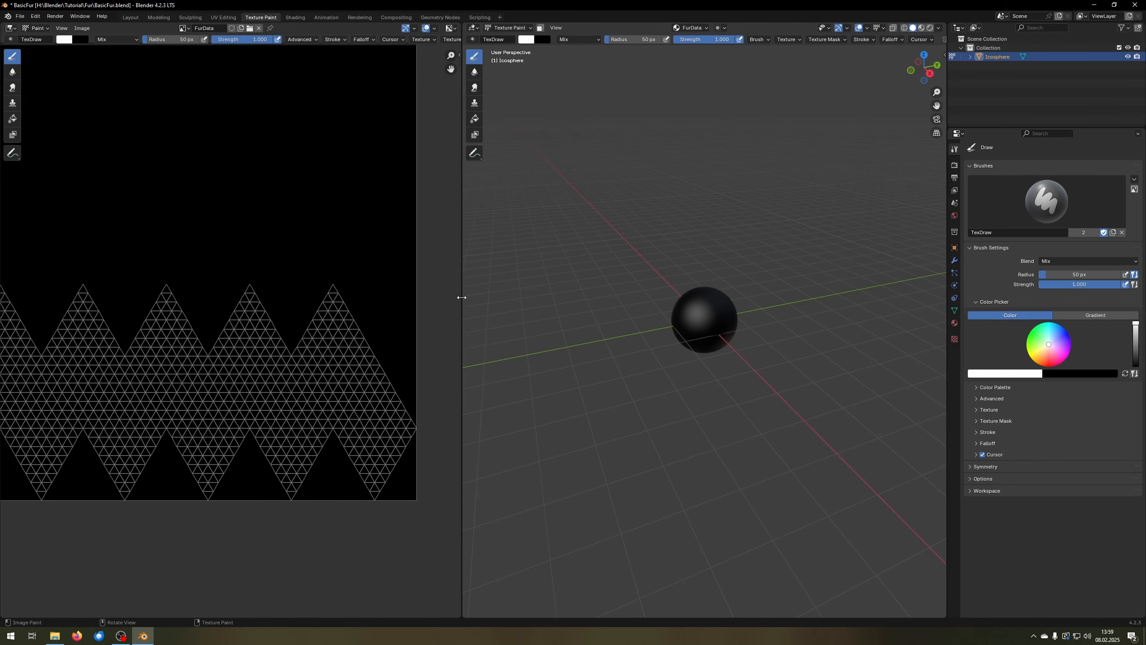
drag(461, 297, 292, 297)
scroll(560, 317, up, 6)
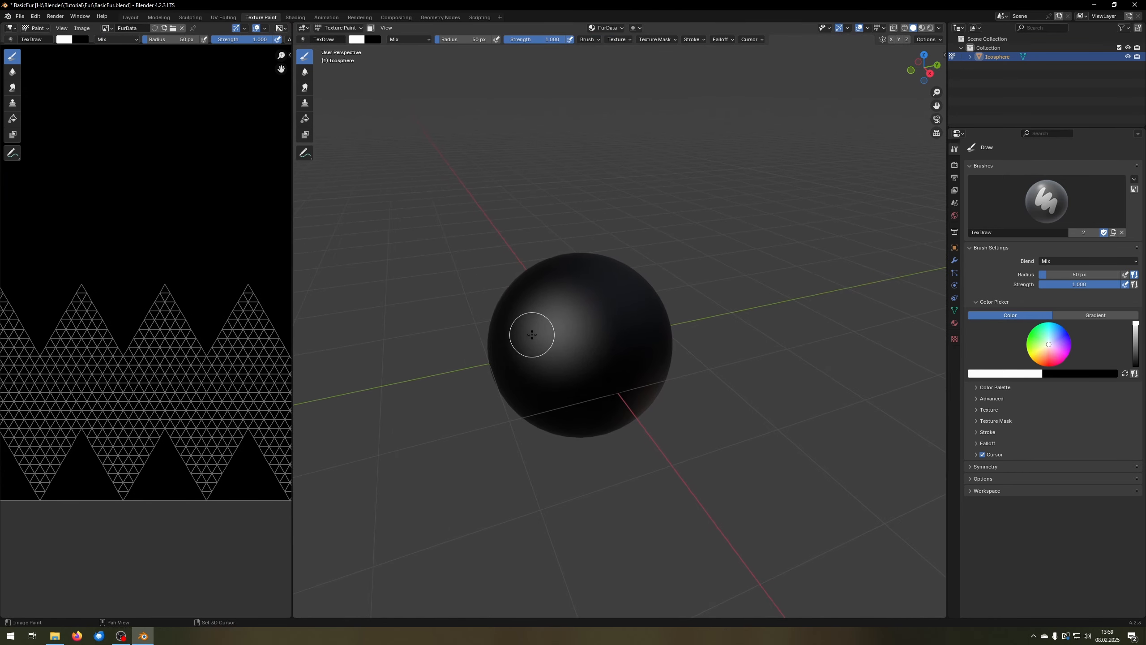
middle_drag(532, 334, 663, 320)
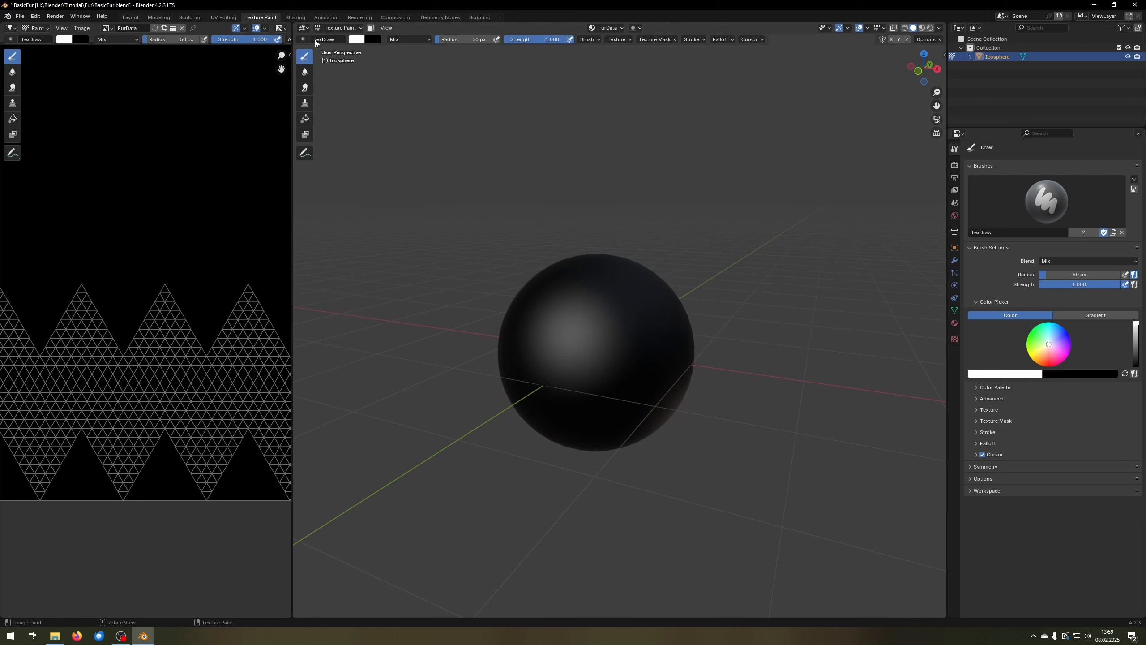
- Duplicate the TexDraw brush, name the copy Fur and make it the active paint brush
click(302, 40)
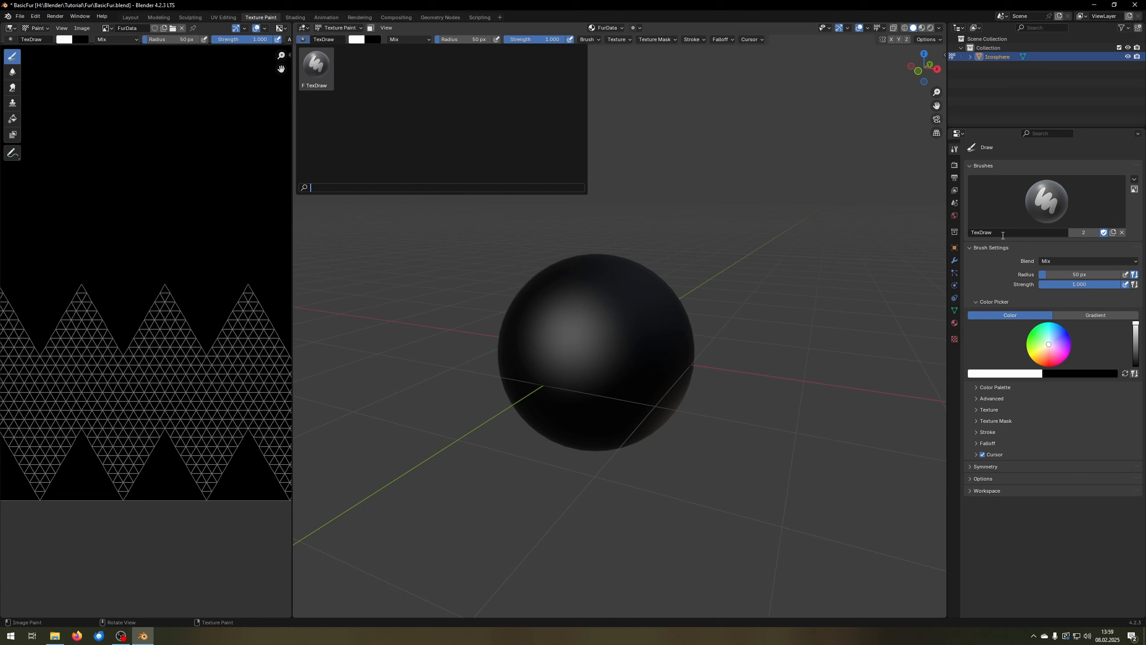
click(1079, 241)
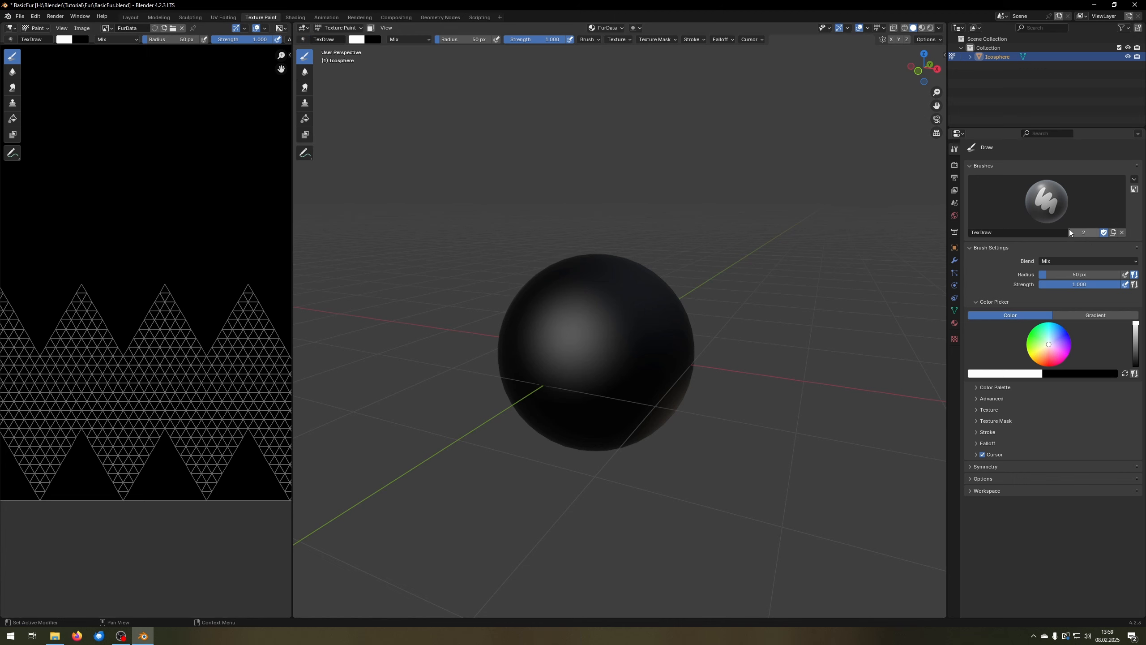
click(1083, 231)
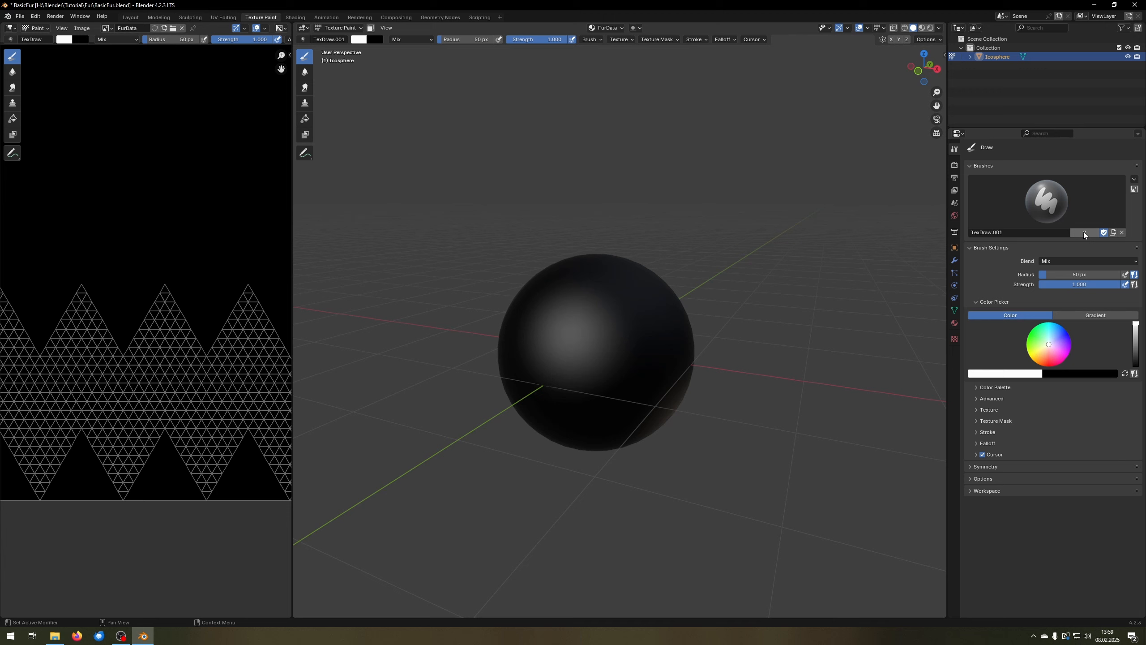
double_click(1054, 232)
text(Fur)
key(Return)
click(302, 39)
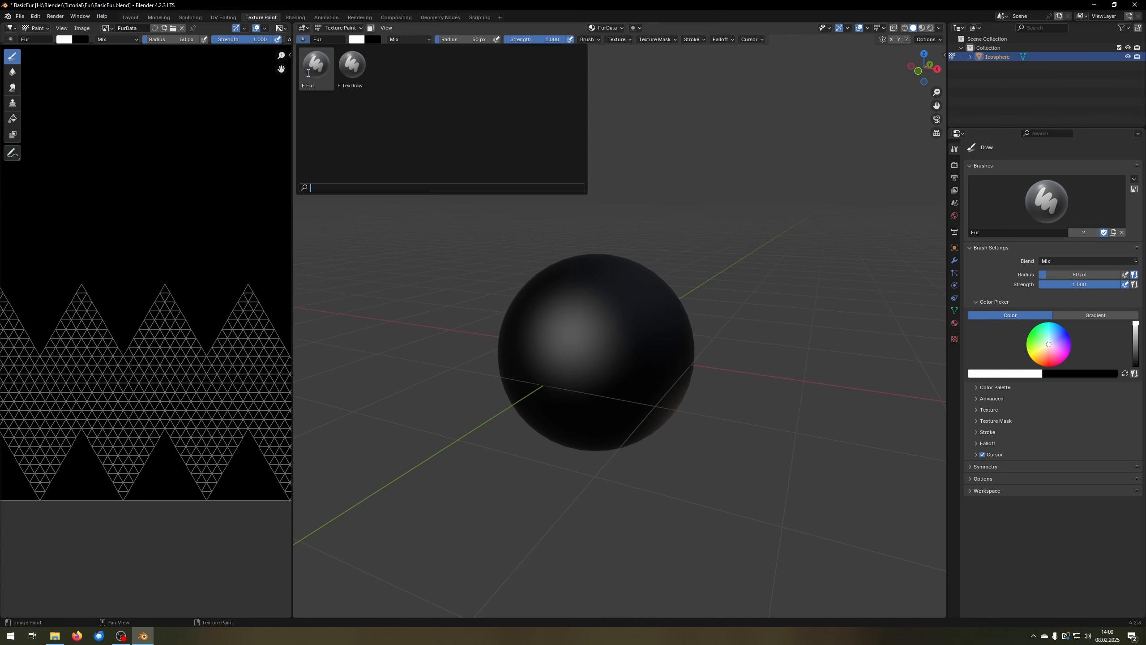
click(308, 73)
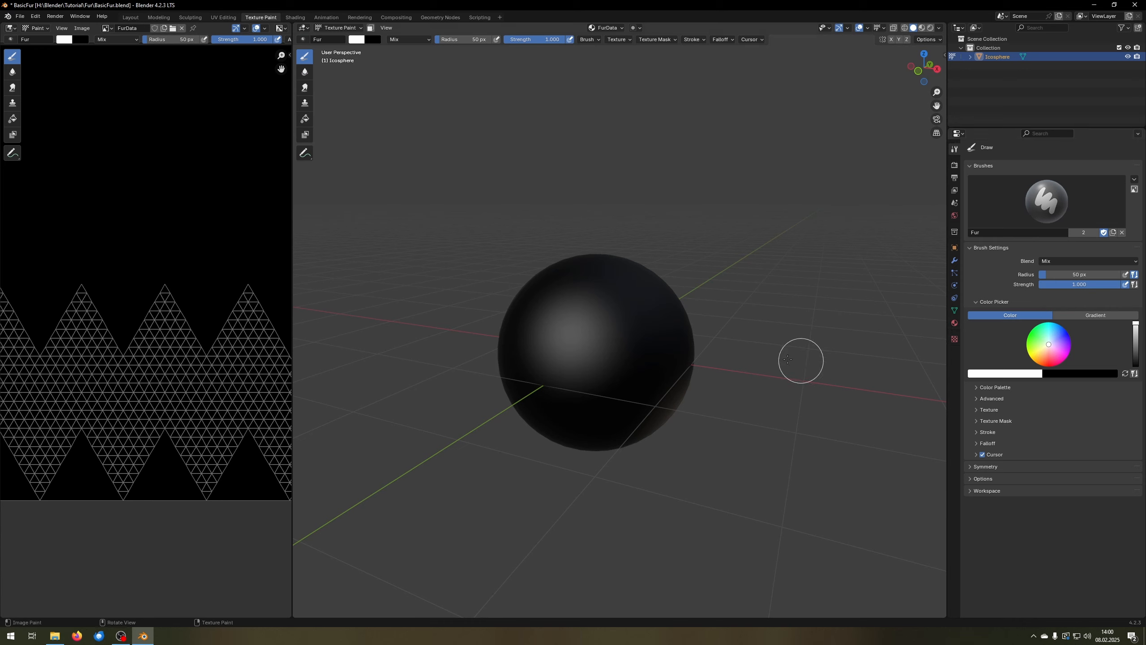
- Create a new texture for the Fur brush and set its type to Clouds
click(955, 339)
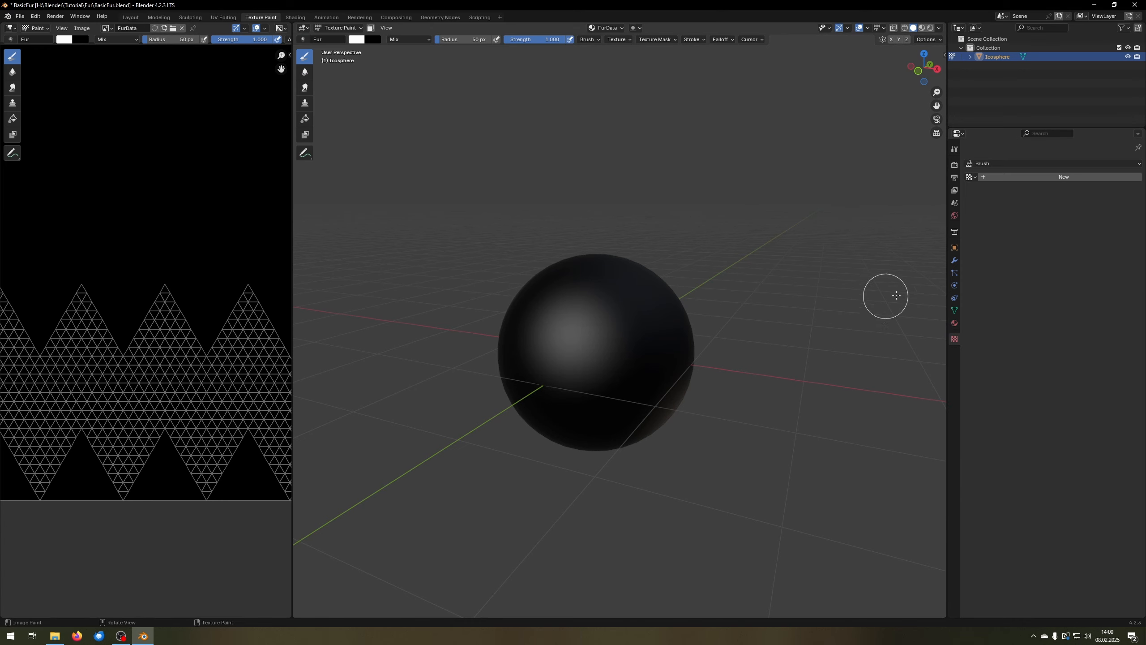
click(983, 177)
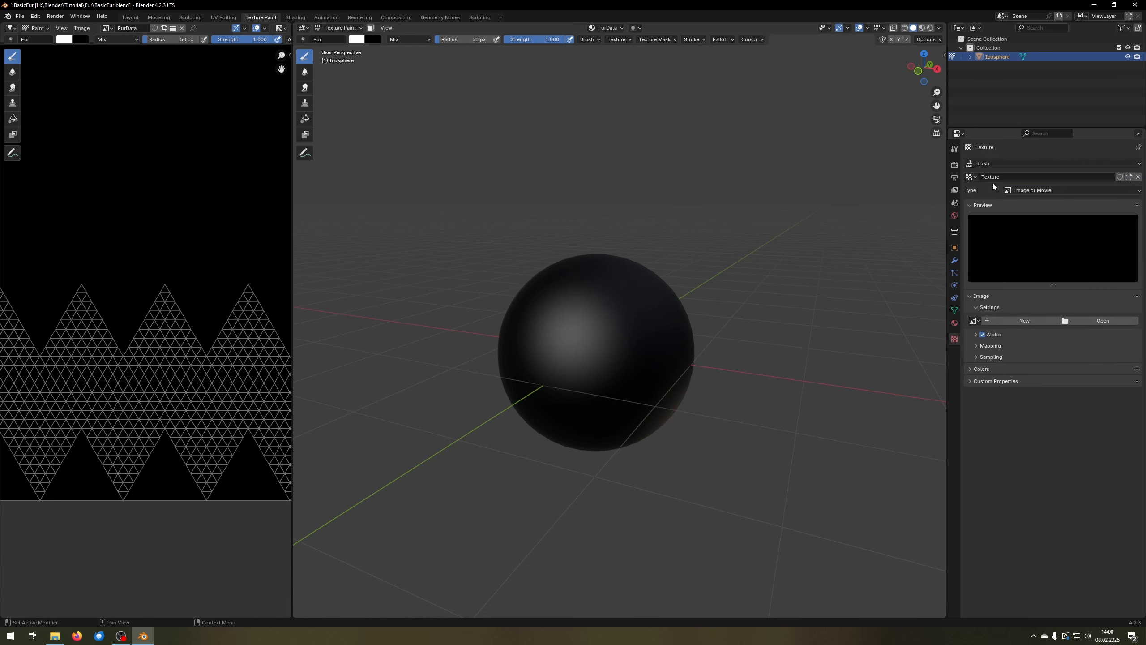
click(1015, 191)
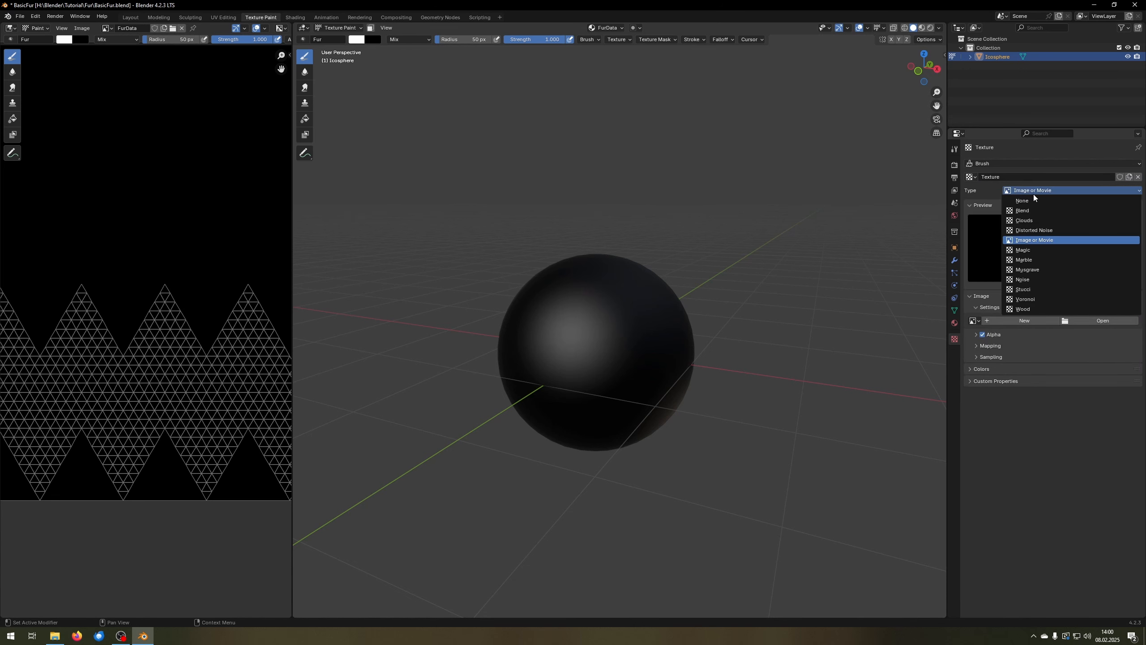
click(1034, 220)
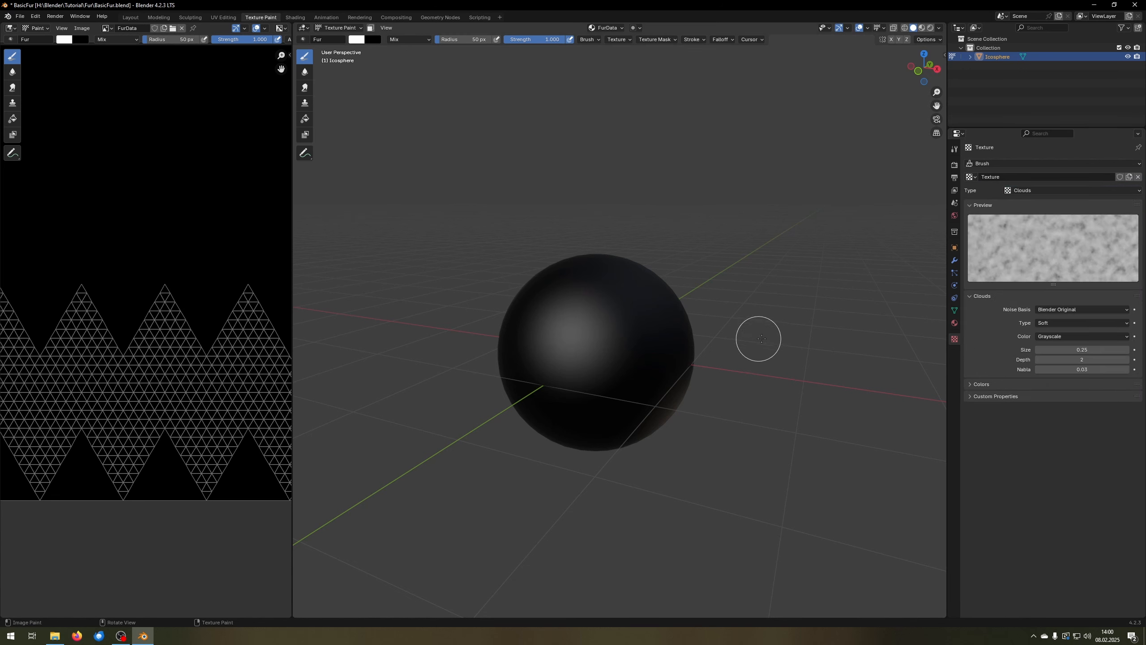
- Enlarge the Fur brush radius to about 87 px and paint cloud-textured test strokes on the sphere
middle_drag(761, 339, 722, 343)
scroll(903, 348, up, 3)
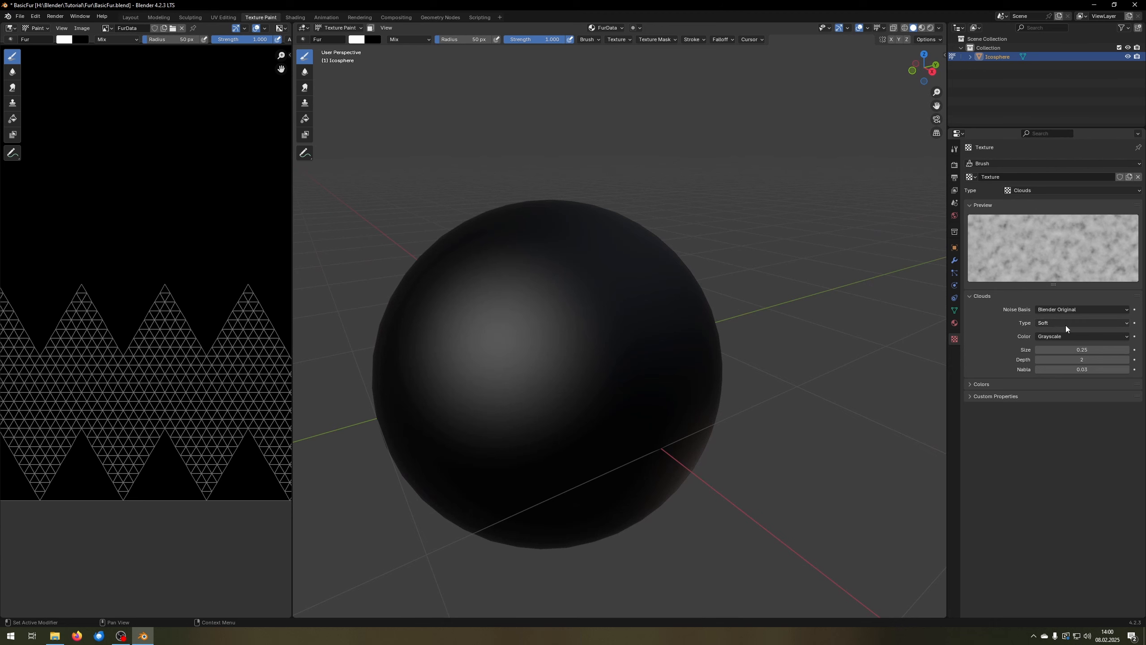
mouse_move(614, 357)
middle_down()
mouse_move(598, 361)
mouse_move(612, 332)
middle_up()
key(f)
click(612, 353)
click(587, 258)
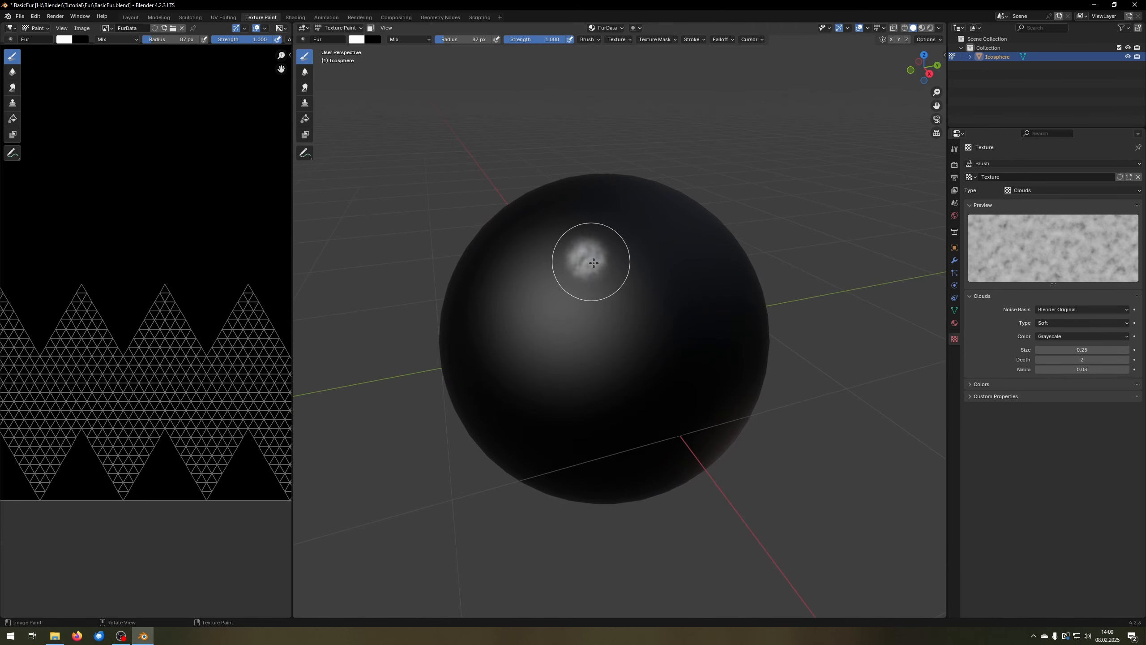
mouse_move(594, 263)
mouse_down()
mouse_move(614, 342)
mouse_move(560, 332)
mouse_move(660, 341)
mouse_move(664, 378)
mouse_move(545, 338)
mouse_move(512, 312)
mouse_up()
- Enlarge the brush radius to about 207 px and paint another broad stroke across the sphere's unpainted side
middle_drag(512, 312, 632, 298)
scroll(645, 293, up, 3)
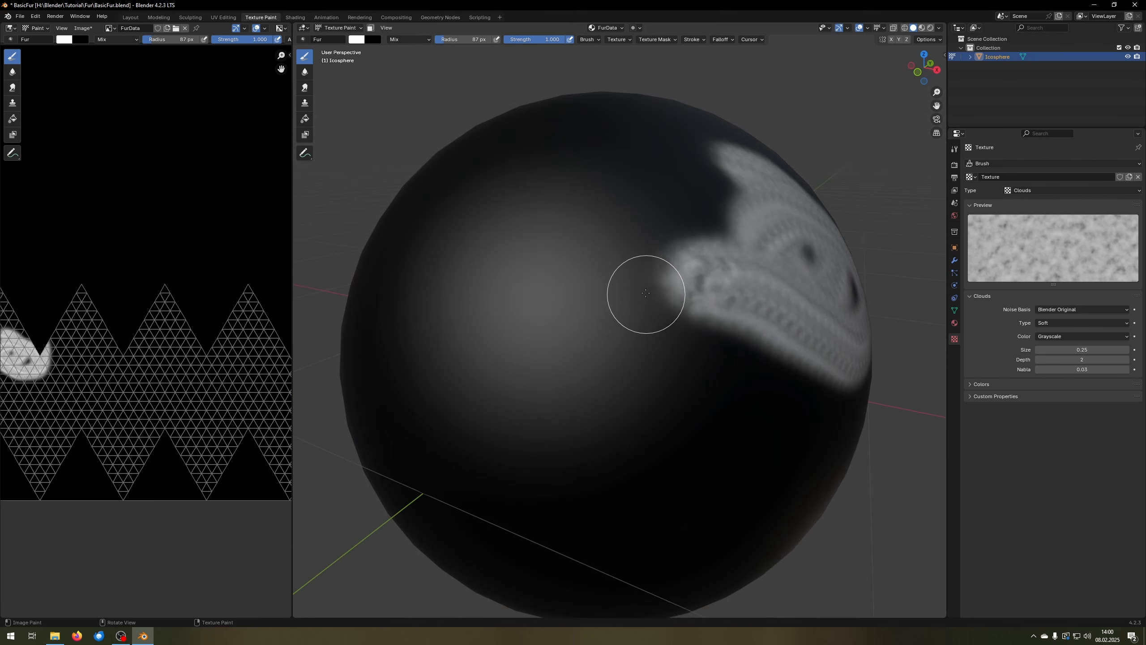
scroll(646, 293, up, 2)
key(f)
click(638, 286)
mouse_move(736, 283)
mouse_down()
mouse_move(571, 273)
mouse_move(555, 307)
mouse_up()
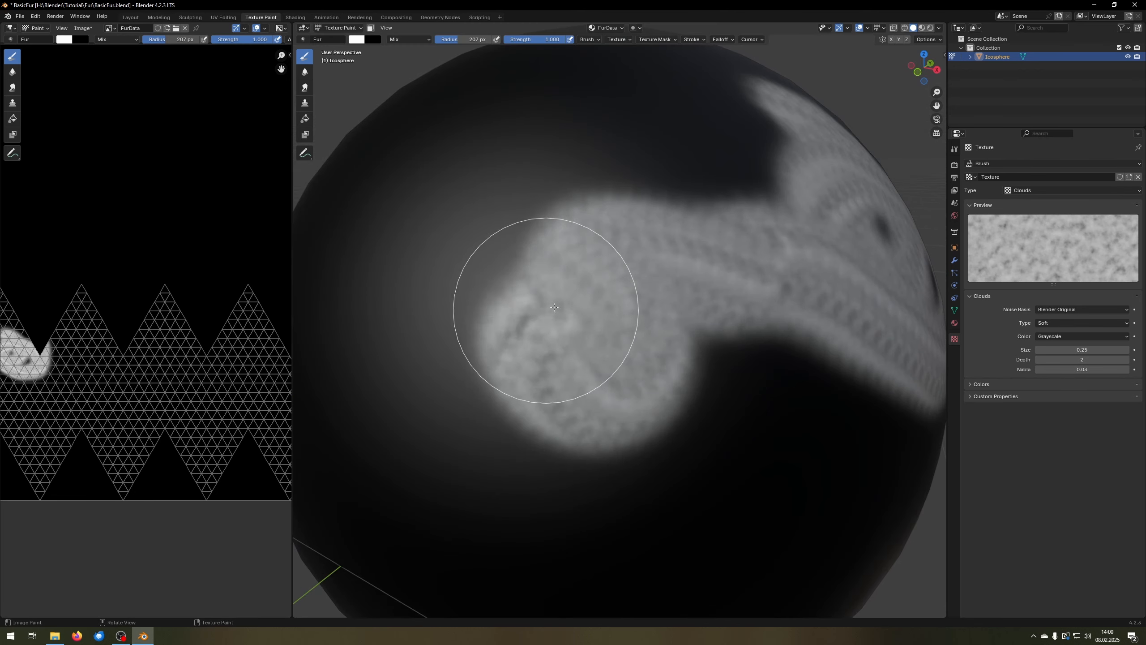
middle_drag(768, 359, 717, 358)
scroll(717, 358, down, 2)
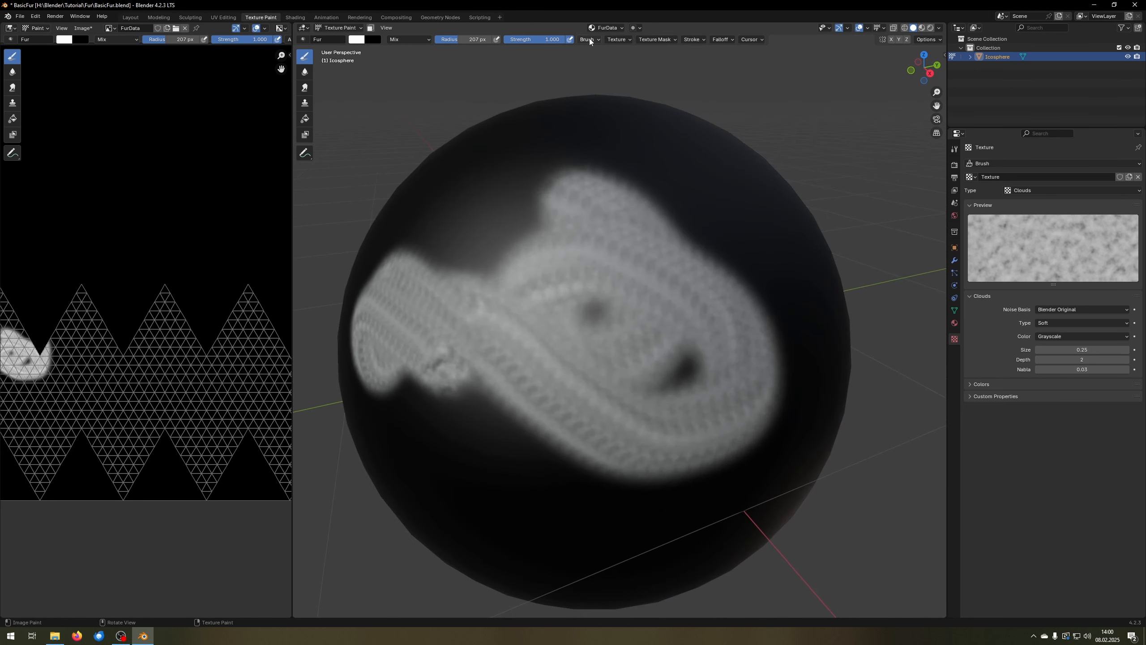
- Set the brush texture's X size to 2 and paint over the existing strokes on the sphere
click(619, 40)
click(624, 39)
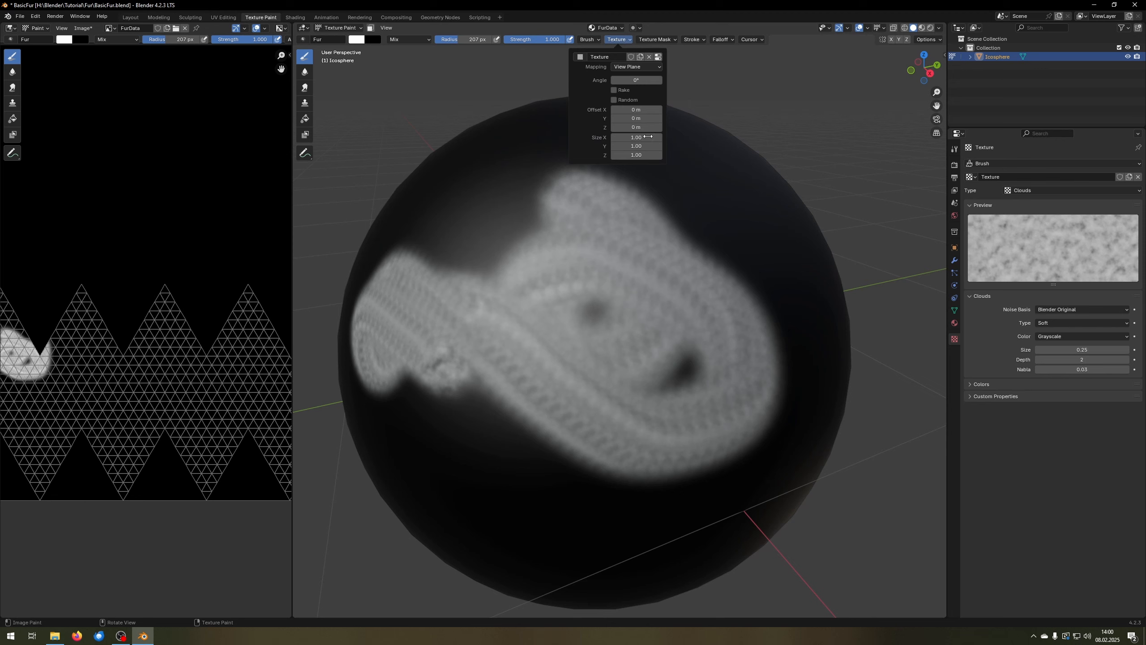
click(618, 40)
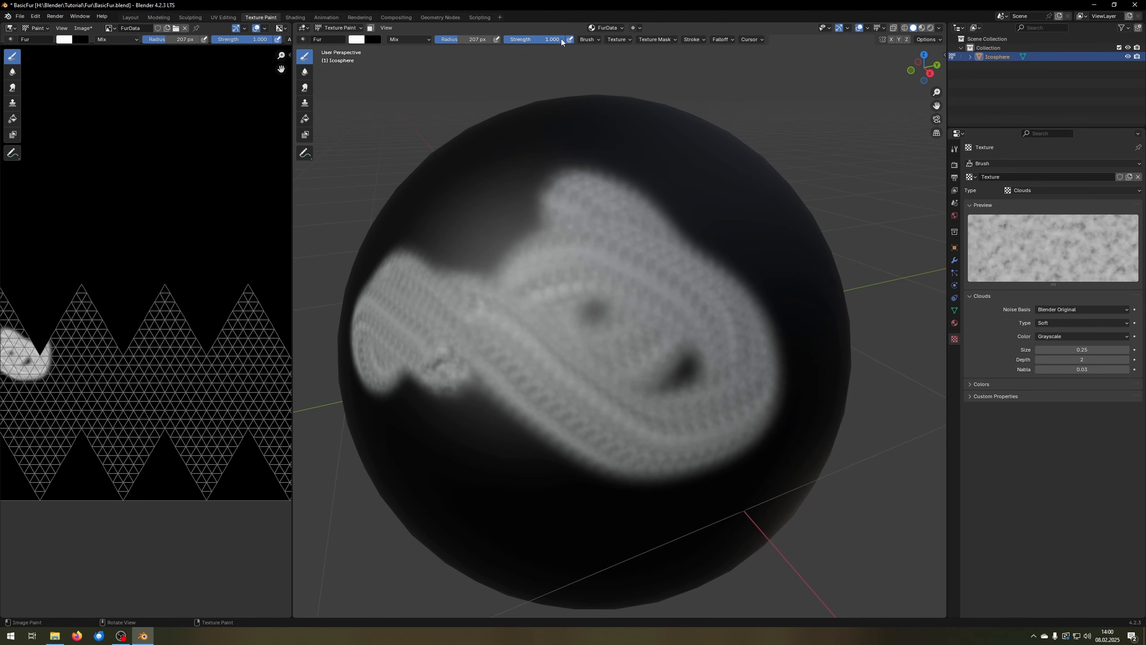
click(621, 40)
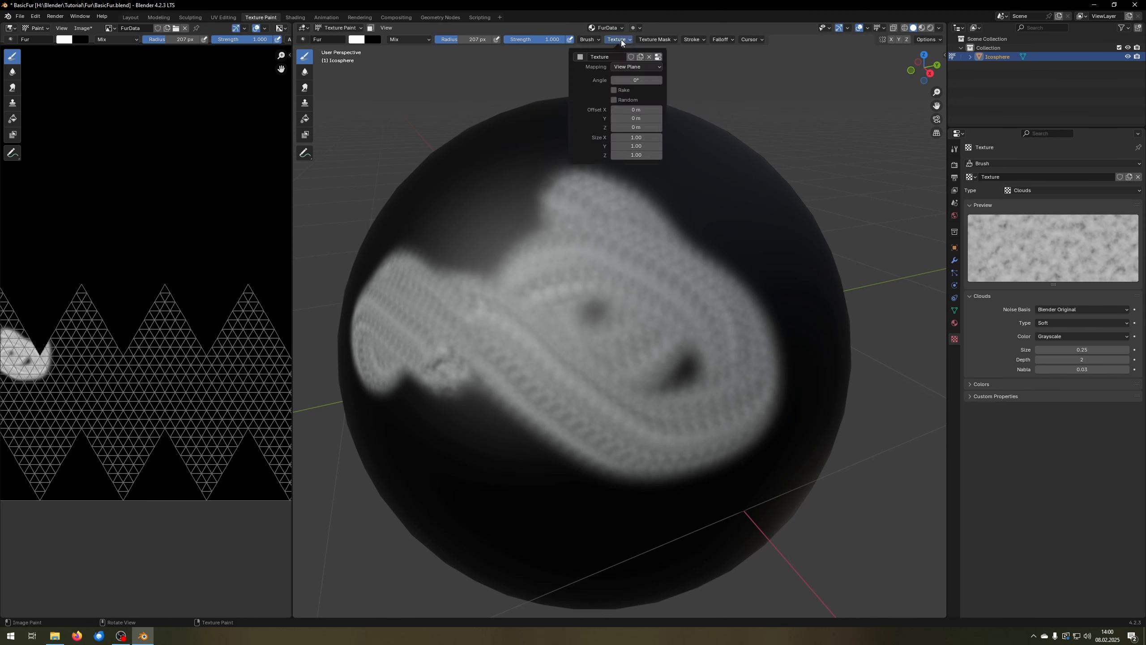
click(633, 138)
text(2)
key(Return)
mouse_move(663, 243)
mouse_down()
mouse_move(661, 396)
mouse_move(505, 354)
mouse_move(568, 198)
mouse_move(701, 354)
mouse_up()
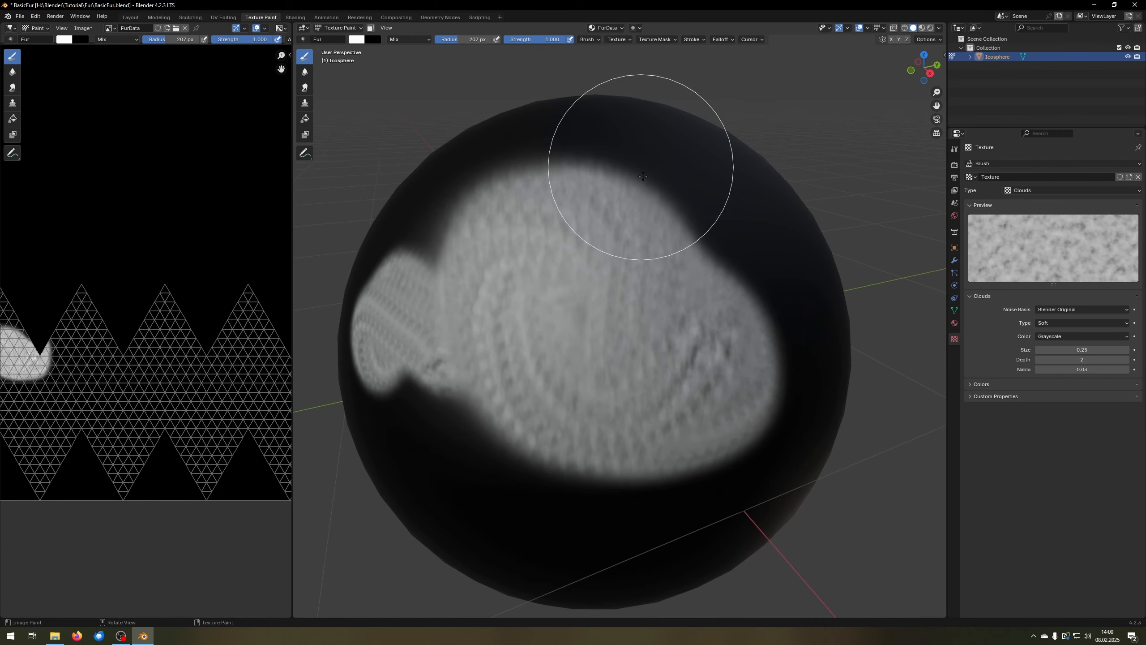
mouse_move(639, 146)
middle_down()
mouse_move(717, 285)
mouse_move(704, 294)
middle_up()
mouse_move(704, 294)
mouse_down()
mouse_move(626, 375)
mouse_move(566, 409)
mouse_move(474, 383)
mouse_move(627, 372)
mouse_up()
- Set the brush texture's X size to 4 and paint more stretched strokes over the sphere
click(618, 40)
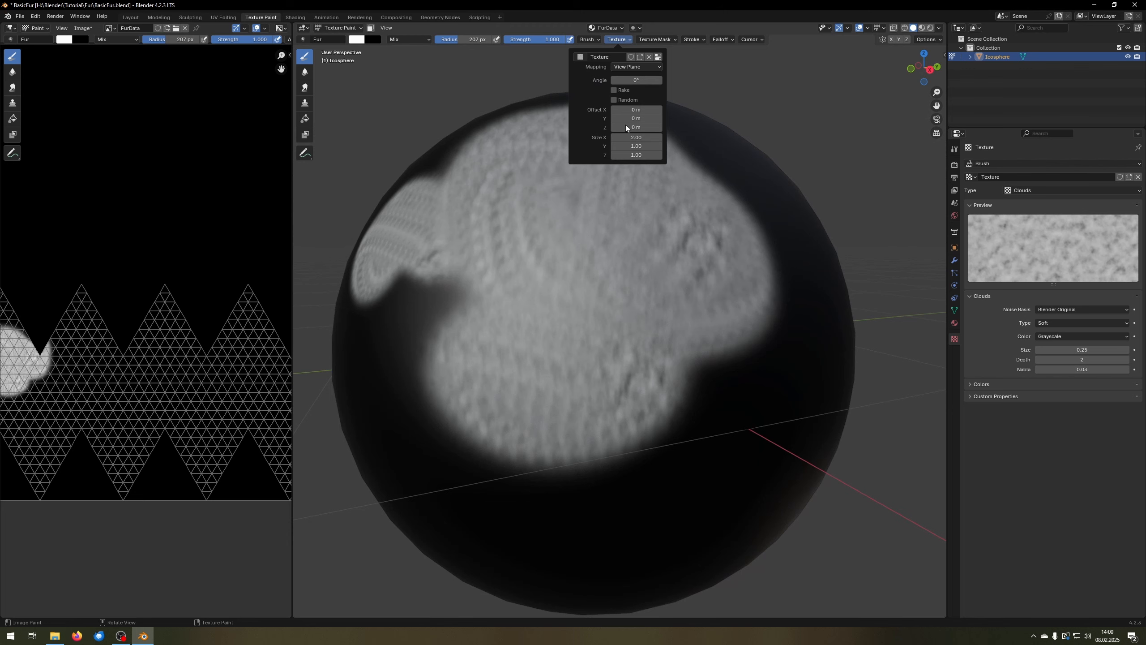
click(629, 137)
text(3)
key(Return)
drag(673, 251, 649, 368)
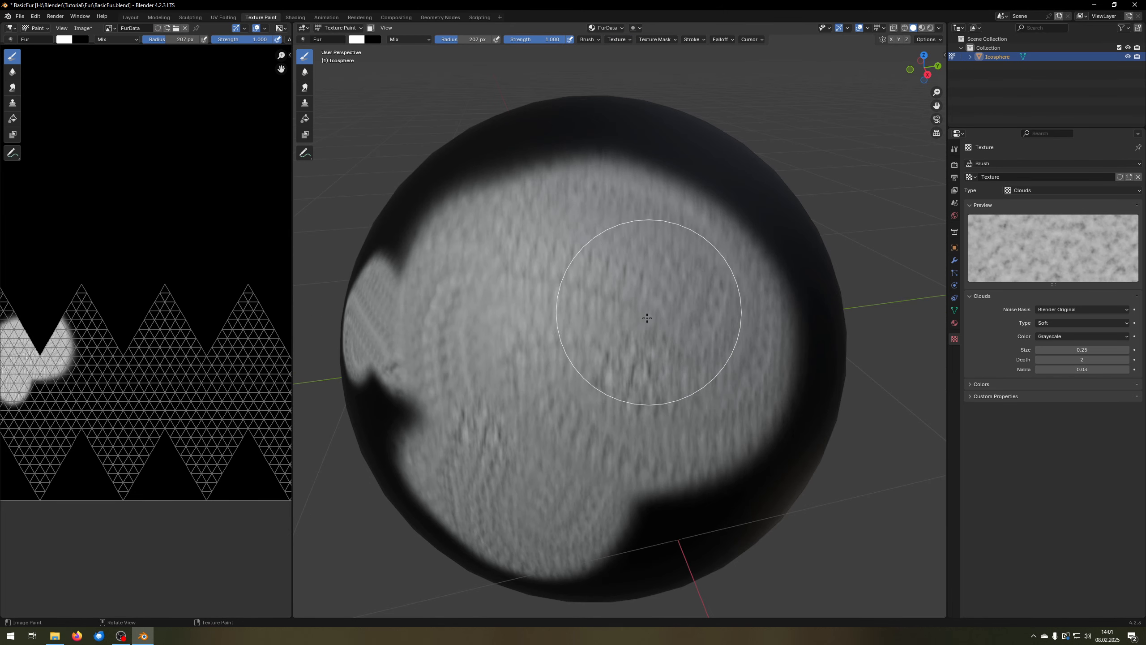
middle_drag(647, 318, 616, 357)
mouse_move(558, 289)
mouse_down()
mouse_move(545, 261)
mouse_move(558, 256)
mouse_move(589, 303)
mouse_move(610, 463)
mouse_up()
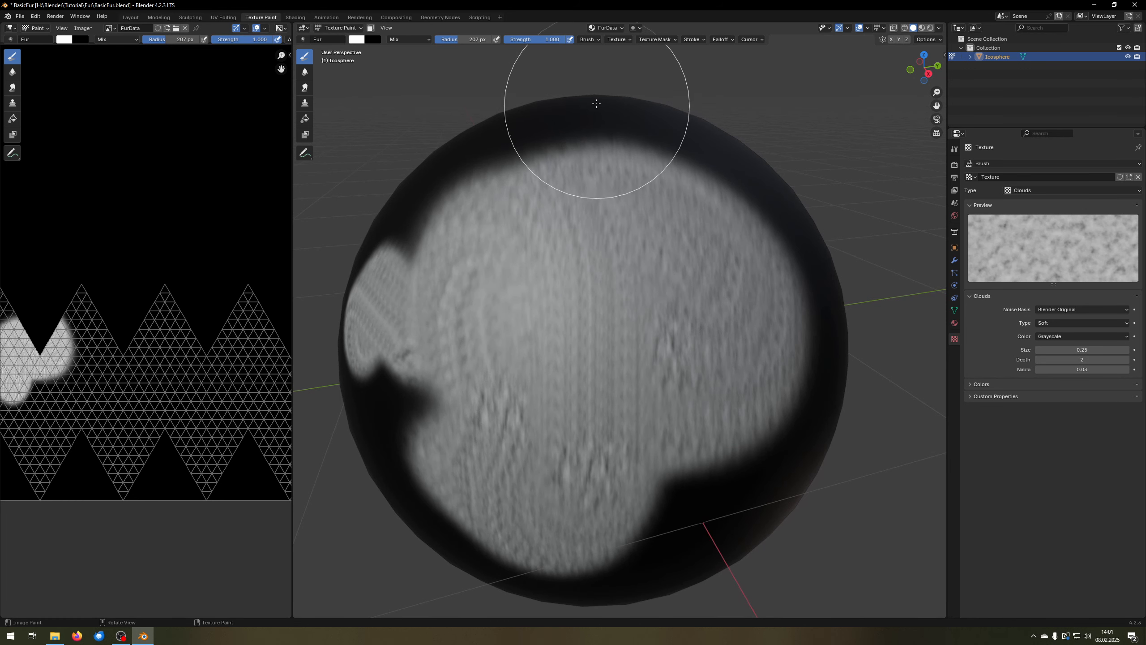
- Enable Rake for the brush texture and paint circular strokes over the painted area
click(616, 39)
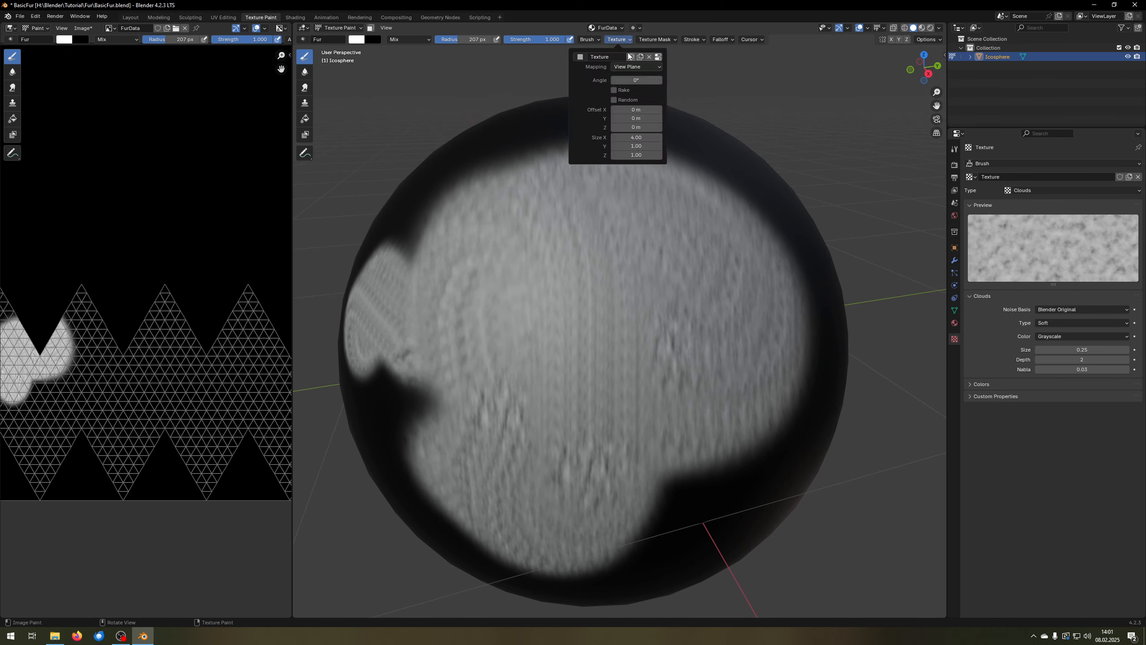
click(613, 91)
mouse_move(754, 345)
mouse_down()
mouse_move(596, 220)
mouse_move(679, 270)
mouse_move(721, 340)
mouse_move(607, 409)
mouse_move(494, 328)
mouse_move(527, 425)
mouse_move(680, 371)
mouse_move(601, 294)
mouse_move(670, 397)
mouse_move(579, 459)
mouse_move(464, 391)
mouse_move(558, 256)
mouse_move(596, 115)
mouse_up()
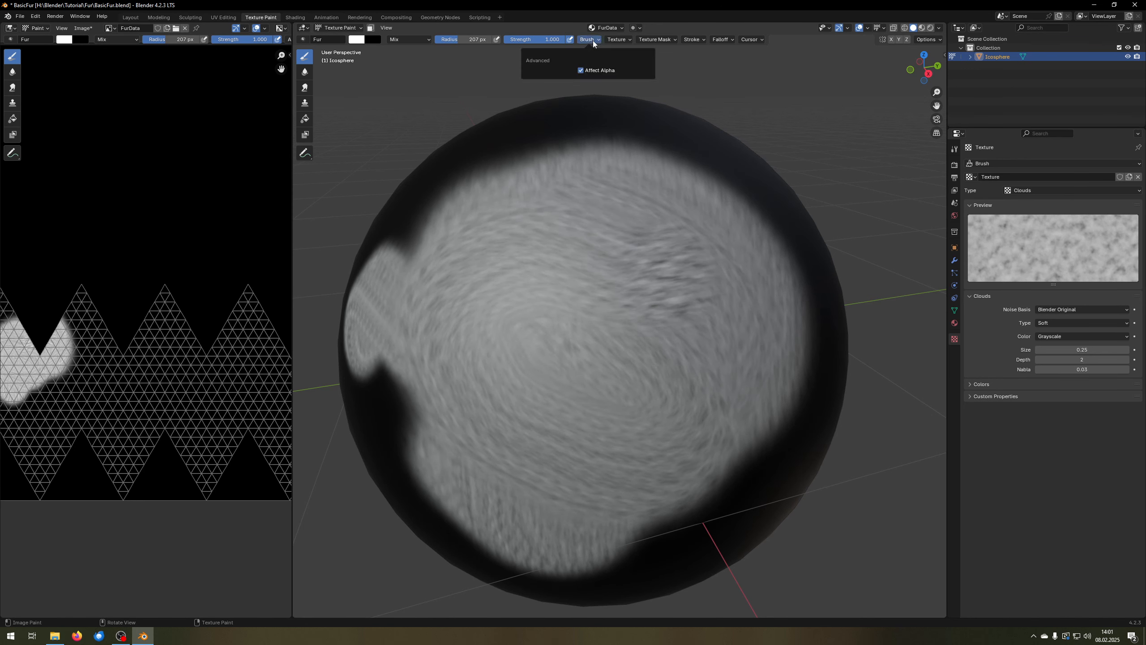
- Change the brush texture mapping to Random and paint fur strokes over more of the sphere
click(616, 40)
click(622, 67)
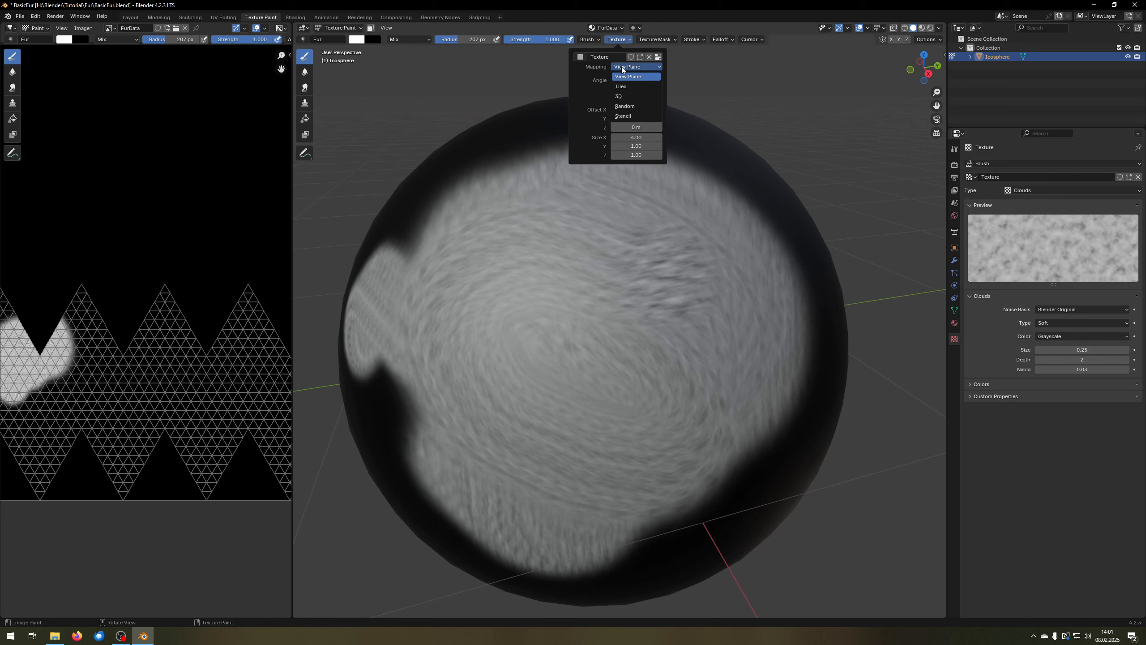
click(621, 107)
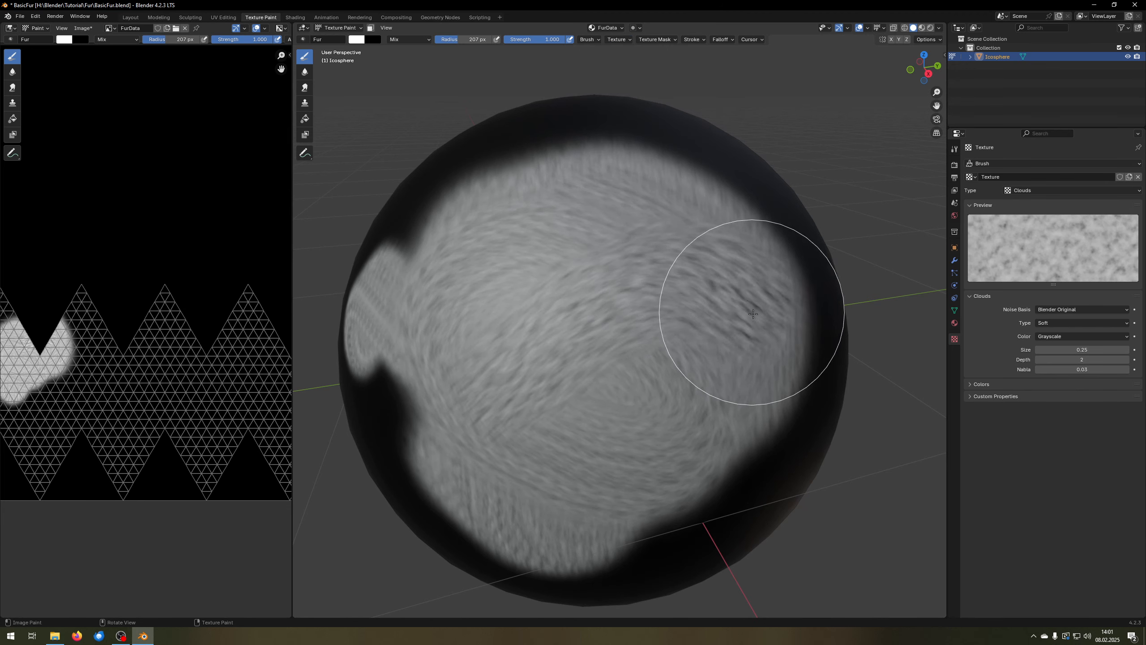
click(619, 39)
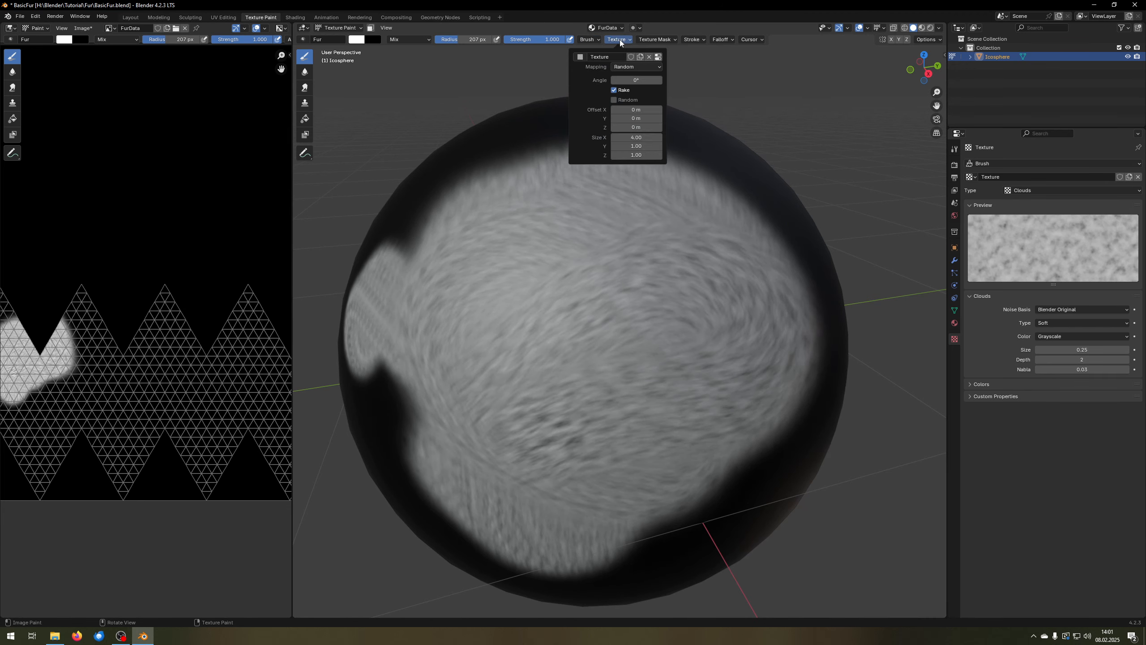
mouse_move(691, 389)
middle_down()
mouse_move(659, 367)
mouse_move(724, 350)
middle_up()
scroll(724, 351, up, 1)
mouse_move(774, 271)
mouse_down()
mouse_move(664, 264)
mouse_move(417, 205)
mouse_move(837, 395)
mouse_up()
scroll(560, 279, down, 3)
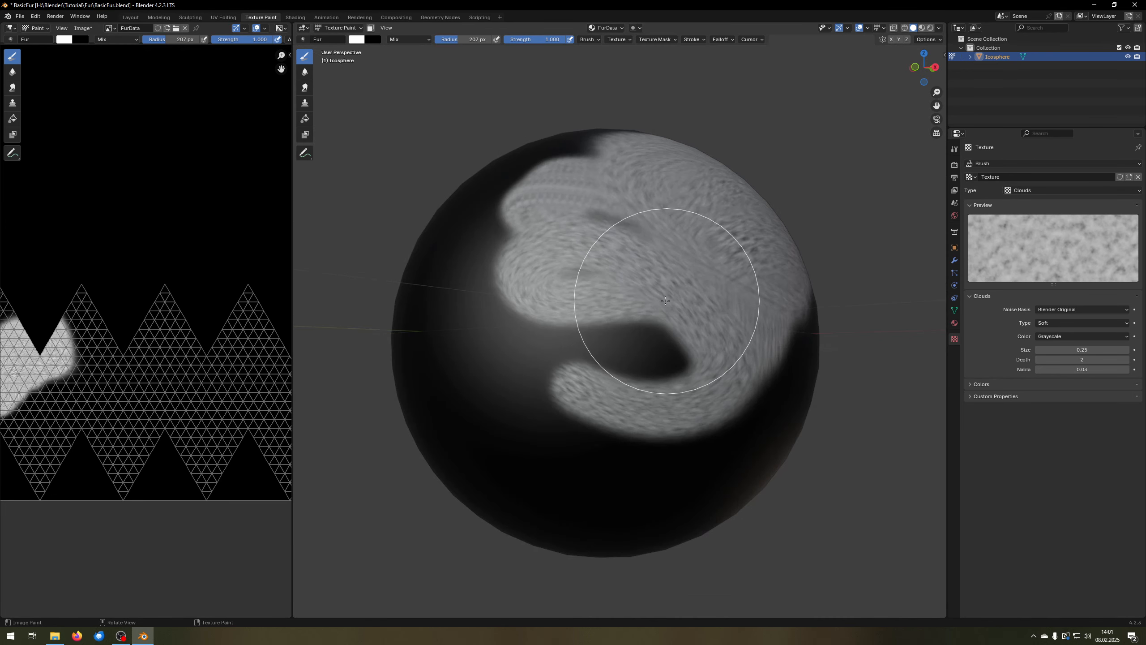
mouse_move(671, 313)
mouse_down()
mouse_move(448, 397)
mouse_move(307, 256)
mouse_move(714, 62)
mouse_up()
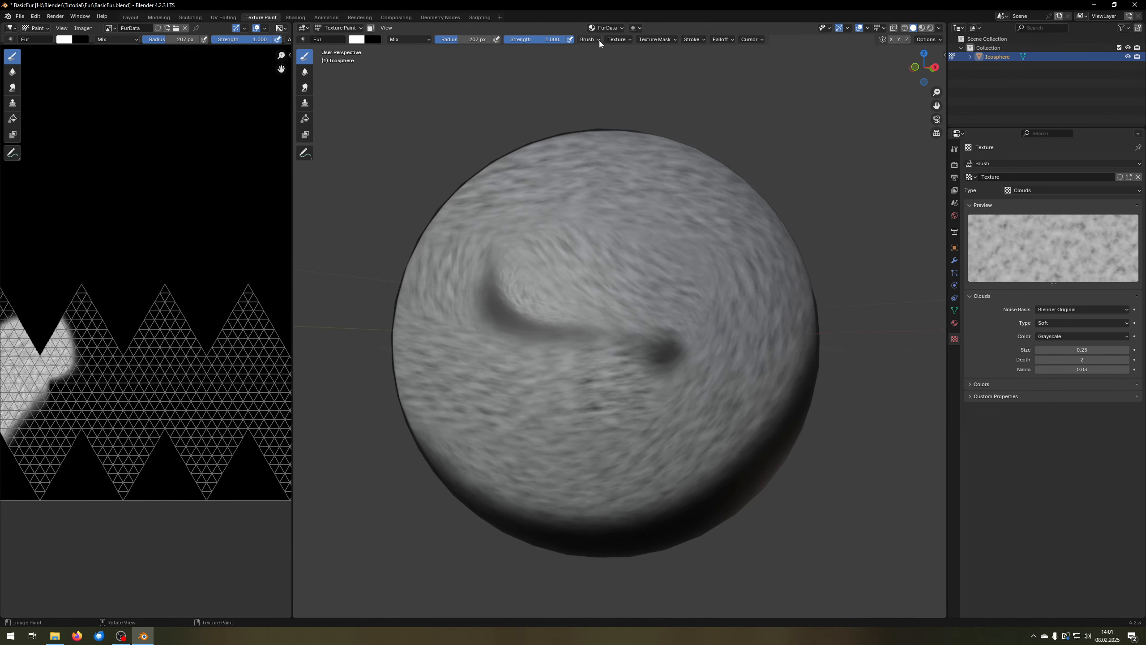
- Set the brush texture's angle to 10° and paint over the dark gaps left on the sphere
click(616, 40)
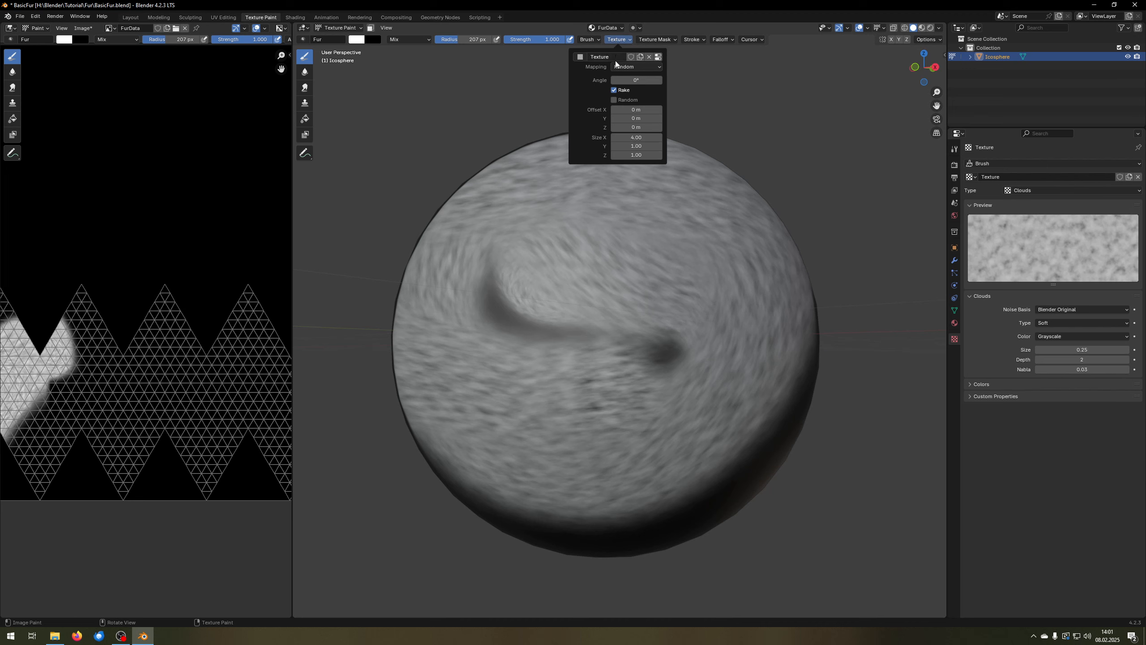
click(637, 80)
text(10)
key(Return)
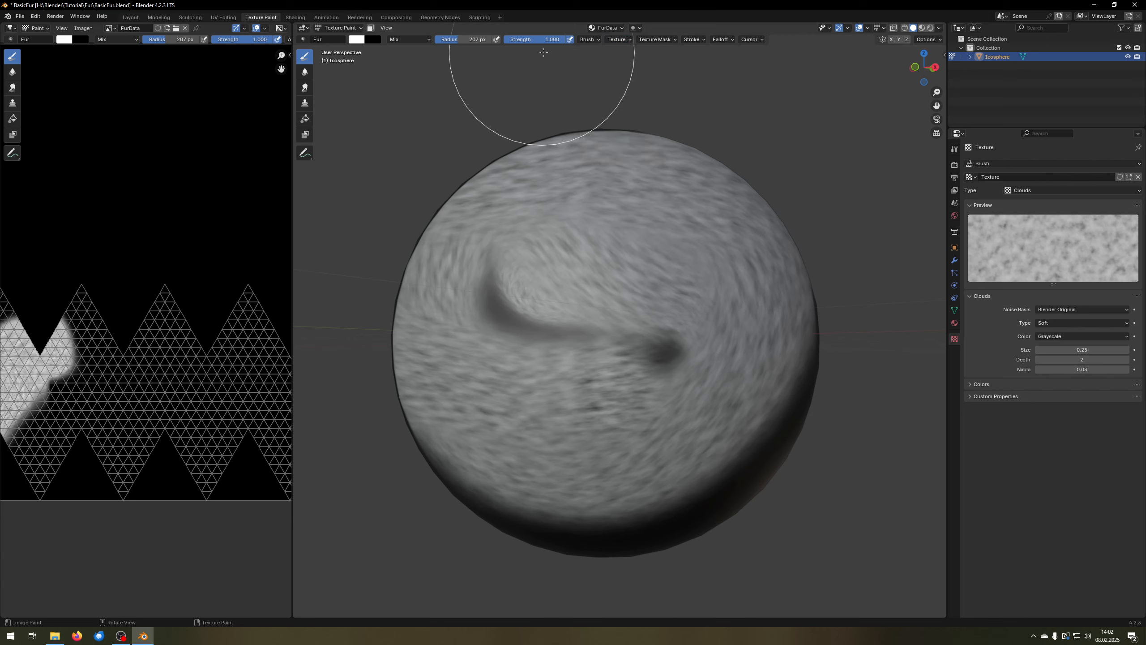
mouse_move(540, 407)
mouse_down()
mouse_move(649, 342)
mouse_move(661, 249)
mouse_move(568, 244)
mouse_move(501, 313)
mouse_move(556, 394)
mouse_move(678, 359)
mouse_move(547, 307)
mouse_move(691, 397)
mouse_move(596, 276)
mouse_move(647, 351)
mouse_up()
- Reduce the brush radius to about 143 px and paint finer fur strokes around the sphere
scroll(663, 350, up, 1)
key(f)
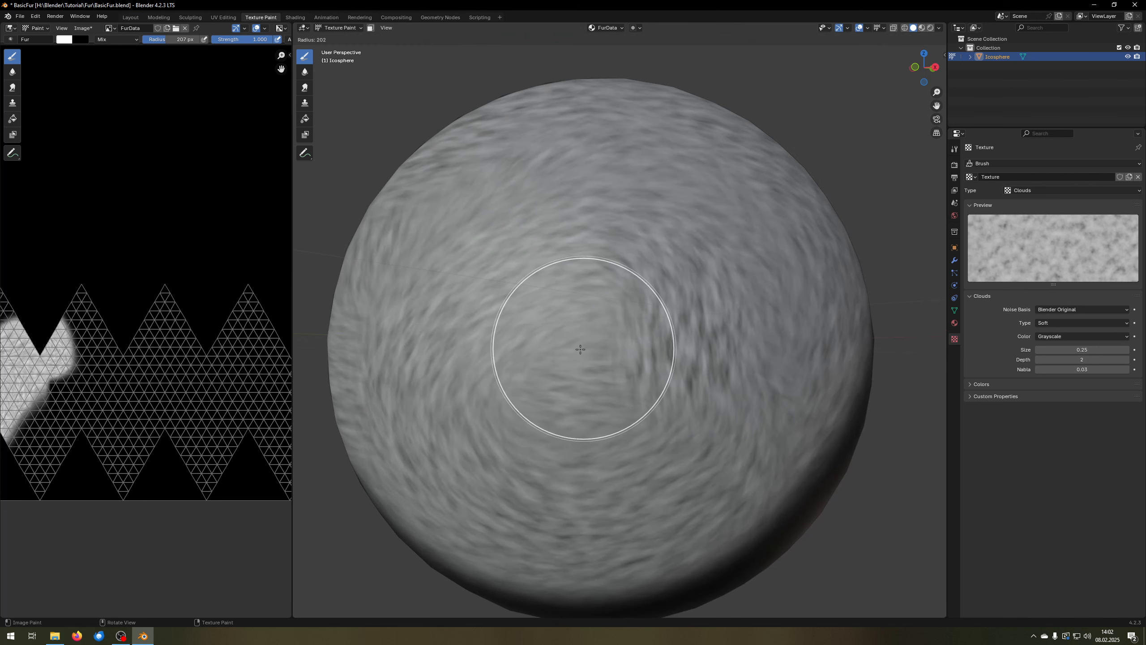
click(647, 348)
mouse_move(591, 434)
mouse_down()
mouse_move(708, 307)
mouse_move(461, 244)
mouse_move(671, 230)
mouse_move(560, 226)
mouse_up()
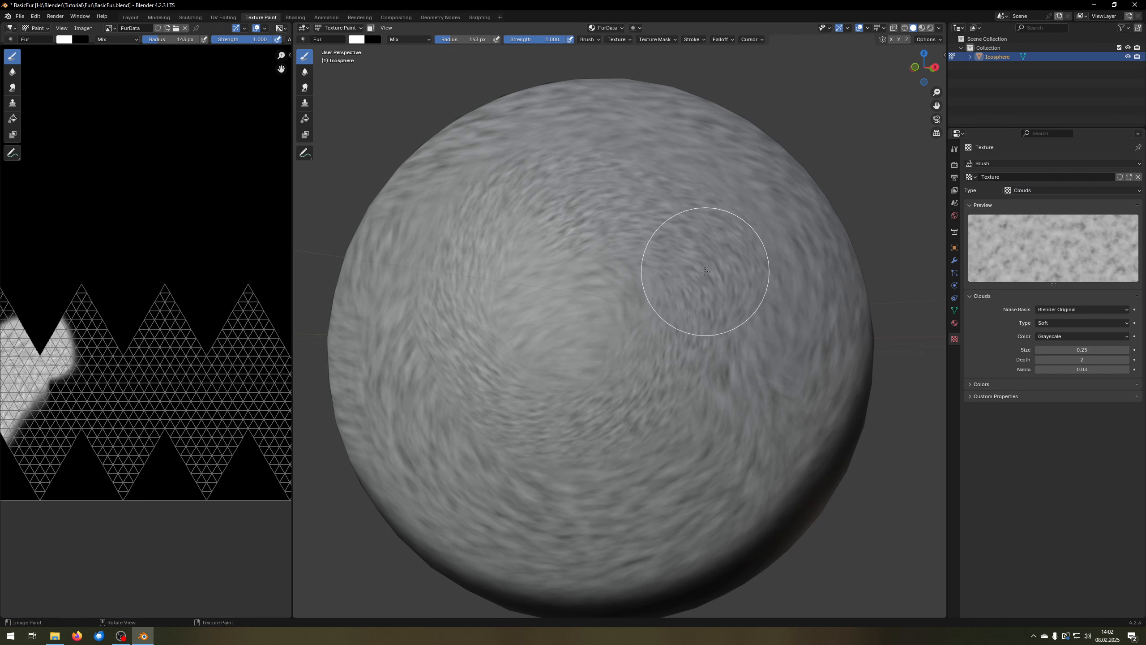
middle_drag(697, 266, 757, 276)
mouse_move(585, 249)
mouse_down()
mouse_move(473, 257)
mouse_move(460, 435)
mouse_move(569, 264)
mouse_move(568, 309)
mouse_up()
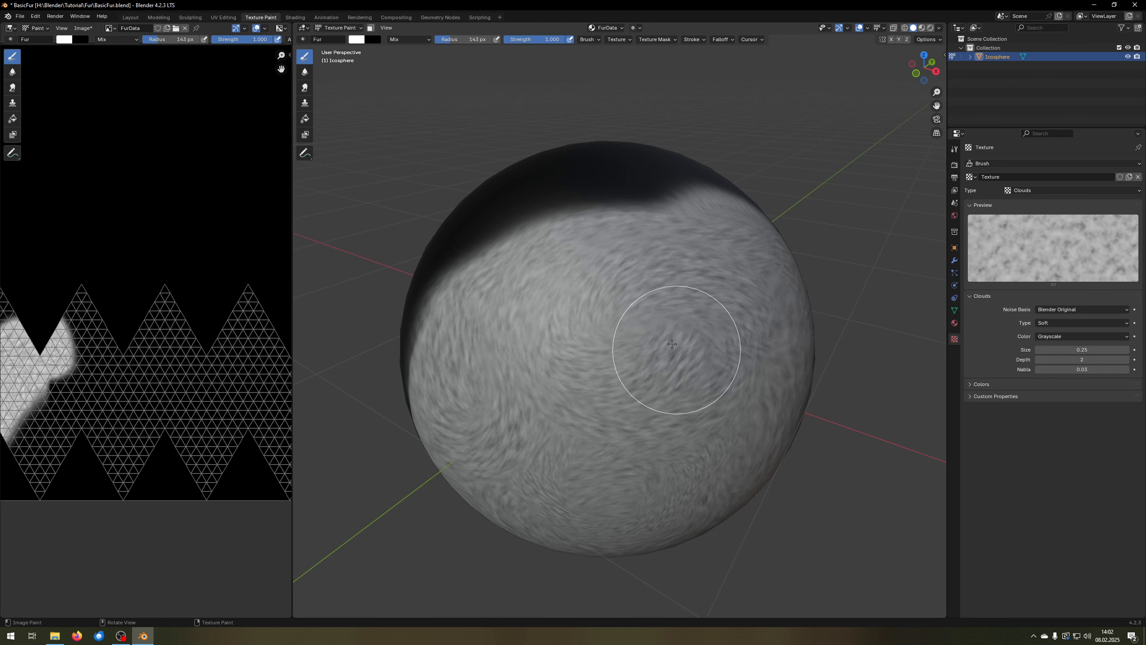
middle_drag(716, 402, 709, 353)
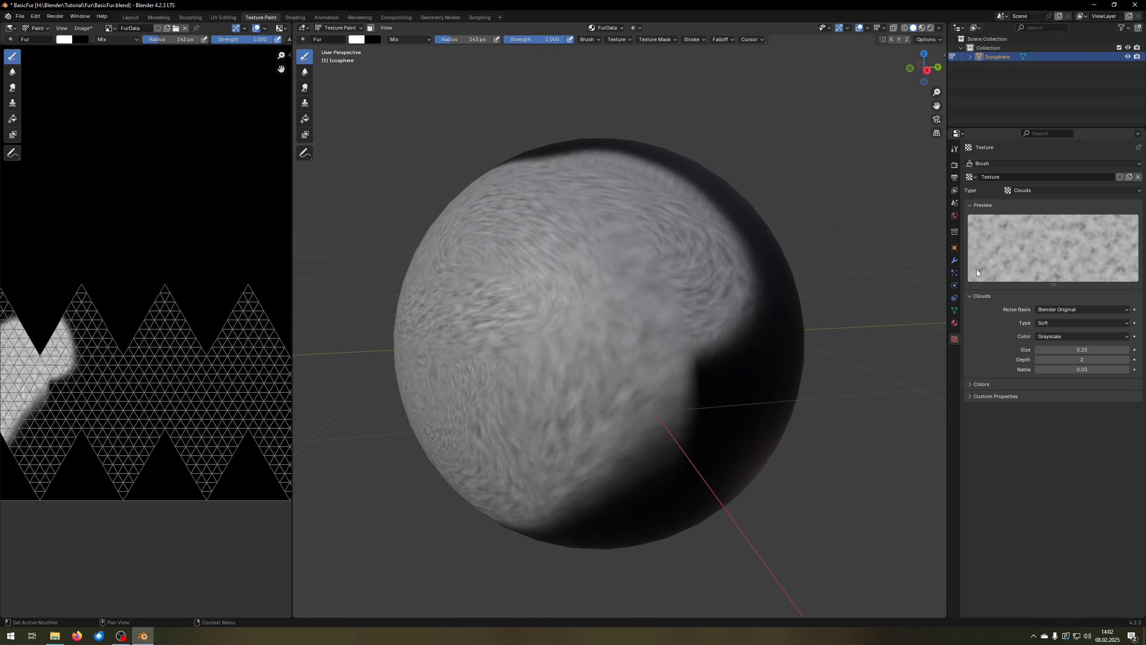
- Show the 3D viewport sidebar and paint fur strokes over a remaining black area of the sphere
click(945, 54)
mouse_move(750, 158)
middle_down()
mouse_move(799, 303)
mouse_move(775, 279)
middle_up()
mouse_move(613, 203)
mouse_down()
mouse_move(493, 241)
mouse_move(424, 313)
mouse_move(399, 430)
mouse_move(451, 563)
mouse_up()
mouse_move(451, 563)
middle_down()
mouse_move(751, 193)
mouse_move(641, 203)
middle_up()
- Show the Fur brush's falloff settings and set its Normal Falloff angle to 23
click(942, 77)
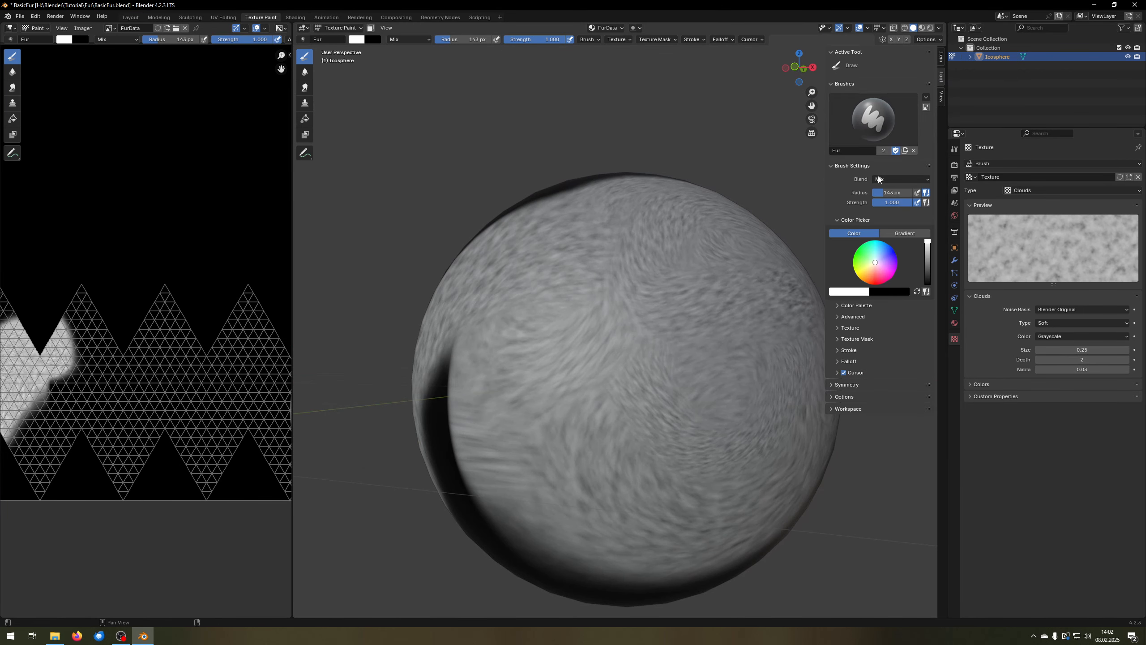
click(835, 362)
click(849, 485)
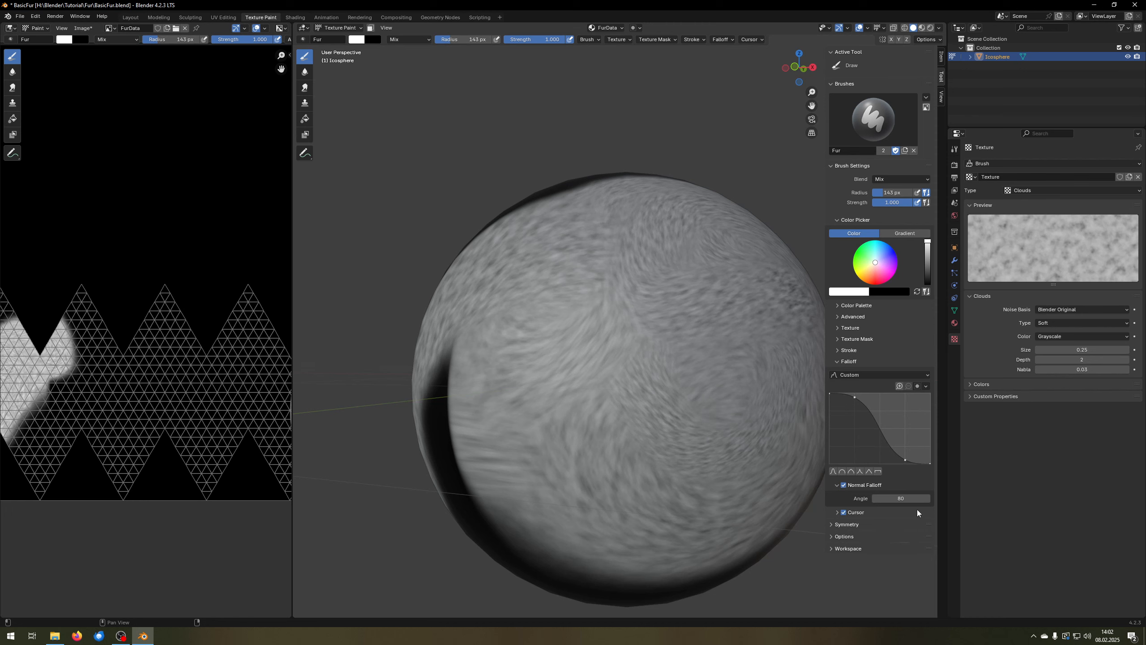
click(905, 499)
text(23)
key(Return)
- Paint more fur strokes around the sphere with the adjusted falloff
mouse_move(678, 325)
middle_down()
mouse_move(622, 315)
mouse_move(664, 323)
middle_up()
mouse_move(664, 323)
mouse_down()
mouse_move(502, 335)
mouse_move(708, 384)
mouse_move(530, 197)
mouse_move(400, 312)
mouse_up()
mouse_move(400, 312)
middle_down()
mouse_move(544, 399)
mouse_move(550, 256)
mouse_move(558, 289)
mouse_move(544, 318)
middle_up()
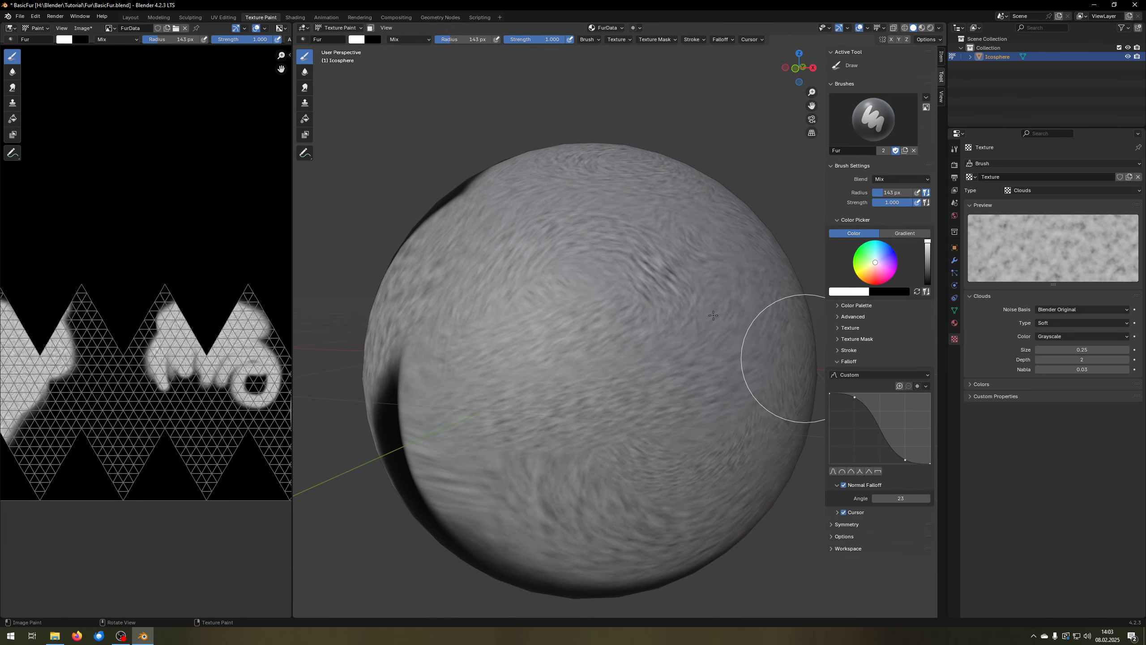
- Switch to the Shading workspace and frame the painted sphere and the Fur material's nodes
click(295, 17)
middle_drag(524, 271, 622, 198)
scroll(559, 268, up, 4)
scroll(549, 253, up, 1)
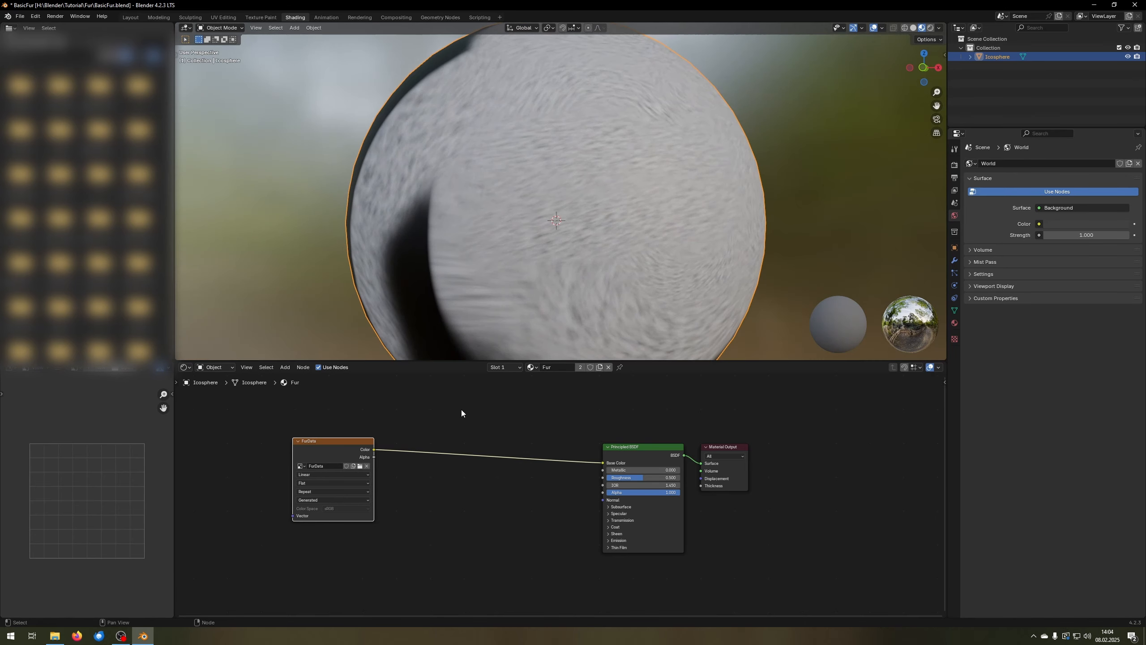
middle_drag(484, 511, 508, 495)
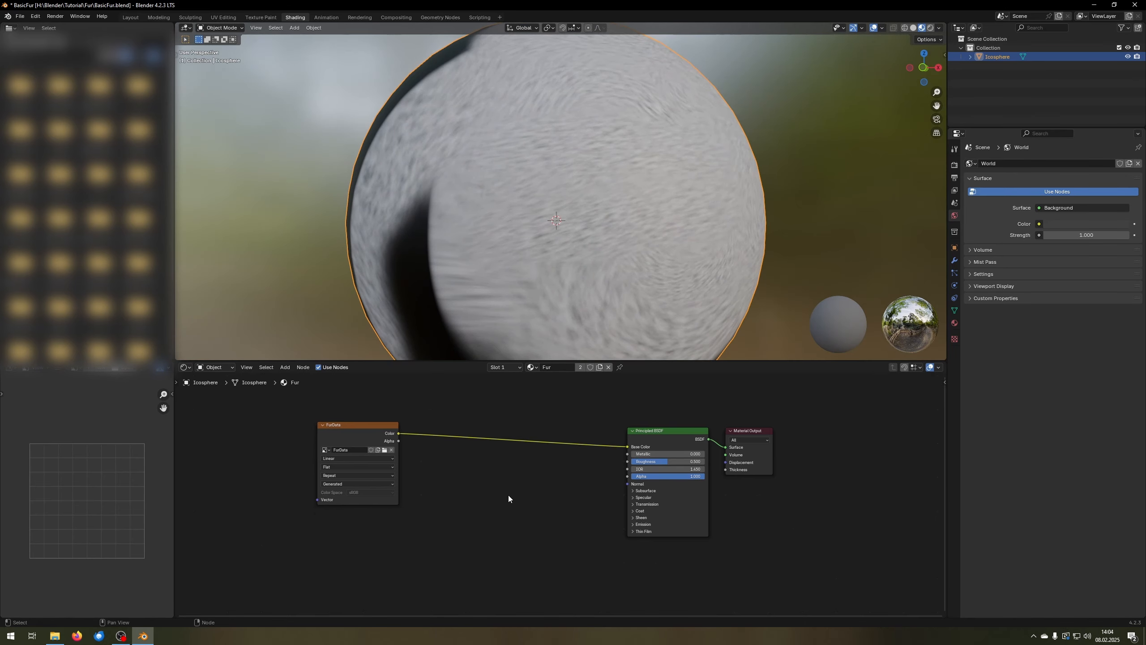
- Add a Mix Color node to the Fur material and place it above the FurData and Principled BSDF nodes
key(shift+a)
click(451, 475)
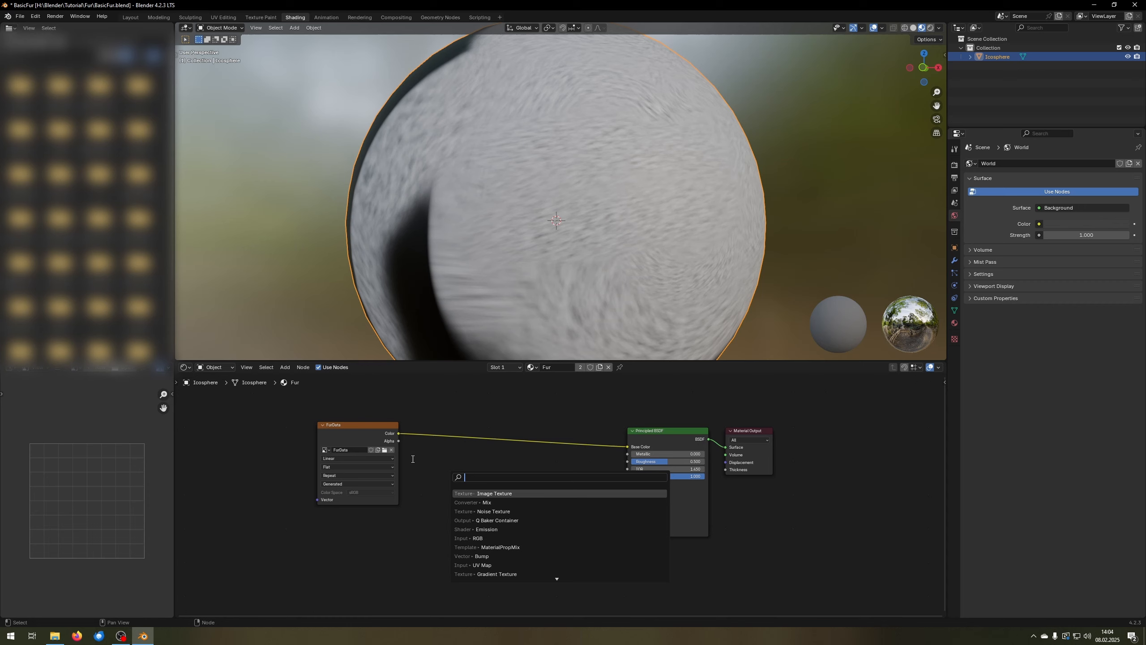
text(mix)
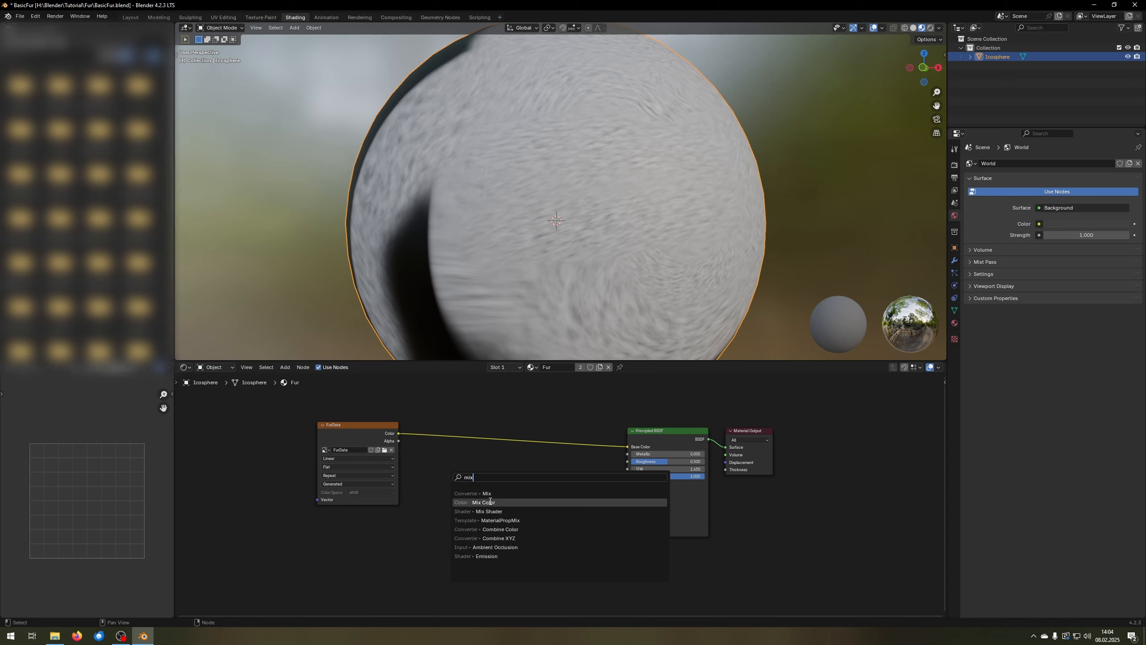
key(Return)
click(551, 528)
scroll(551, 528, up, 1)
scroll(558, 468, down, 1)
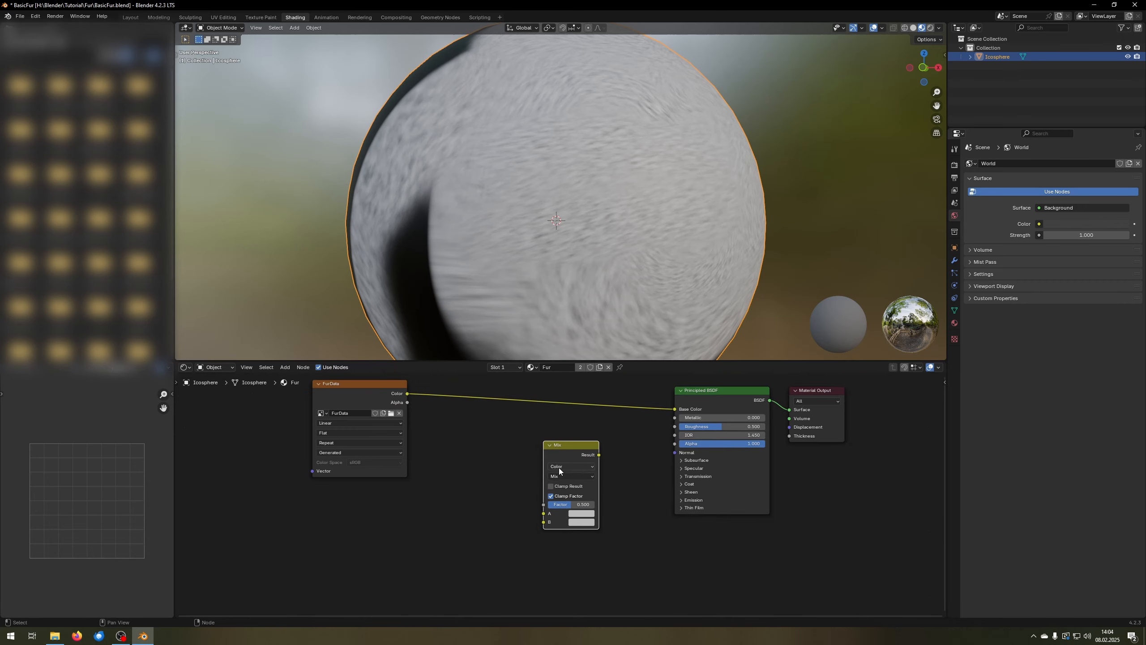
middle_drag(559, 468, 566, 497)
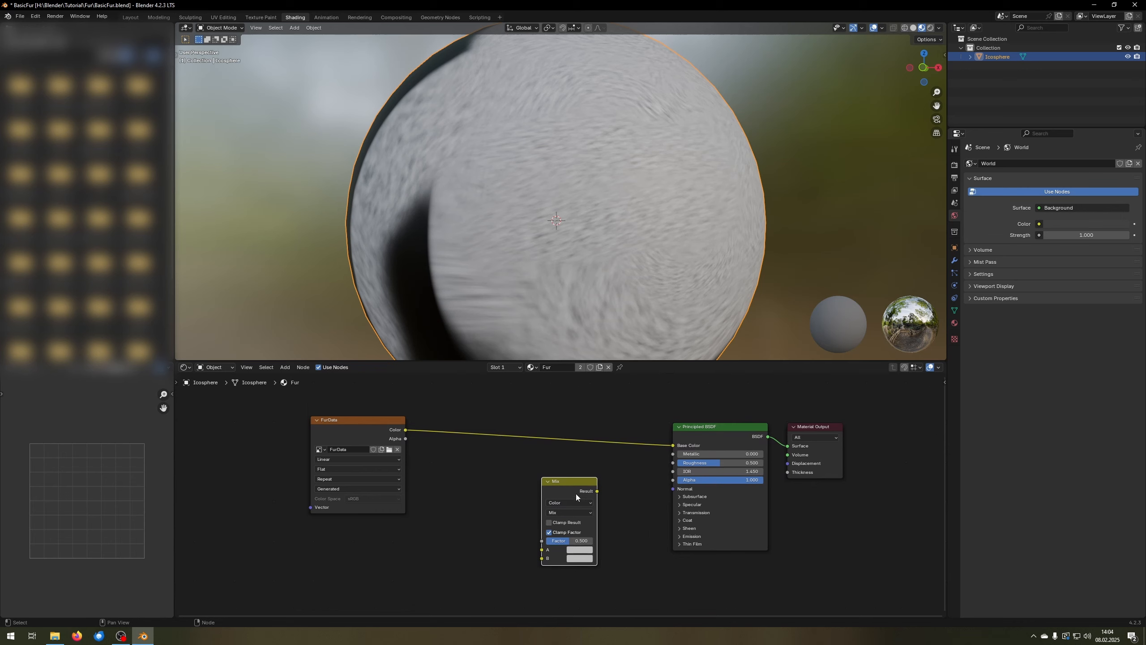
drag(577, 485, 542, 392)
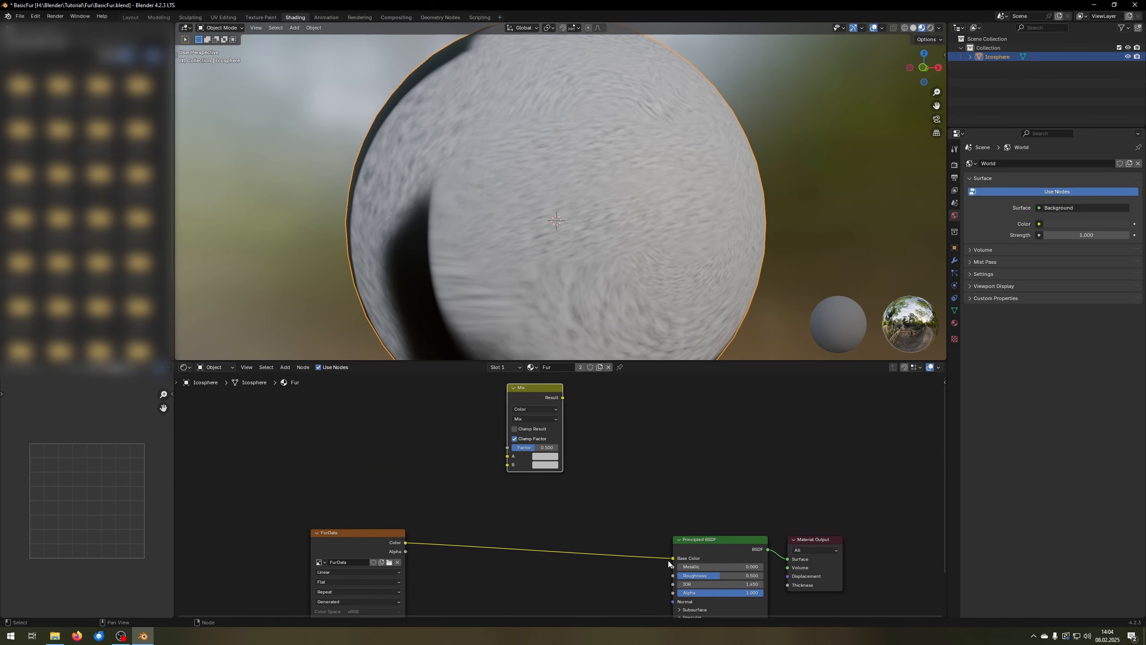
- Set the Mix node's color A to an orange-brown and color B to a more reddish tone
click(550, 457)
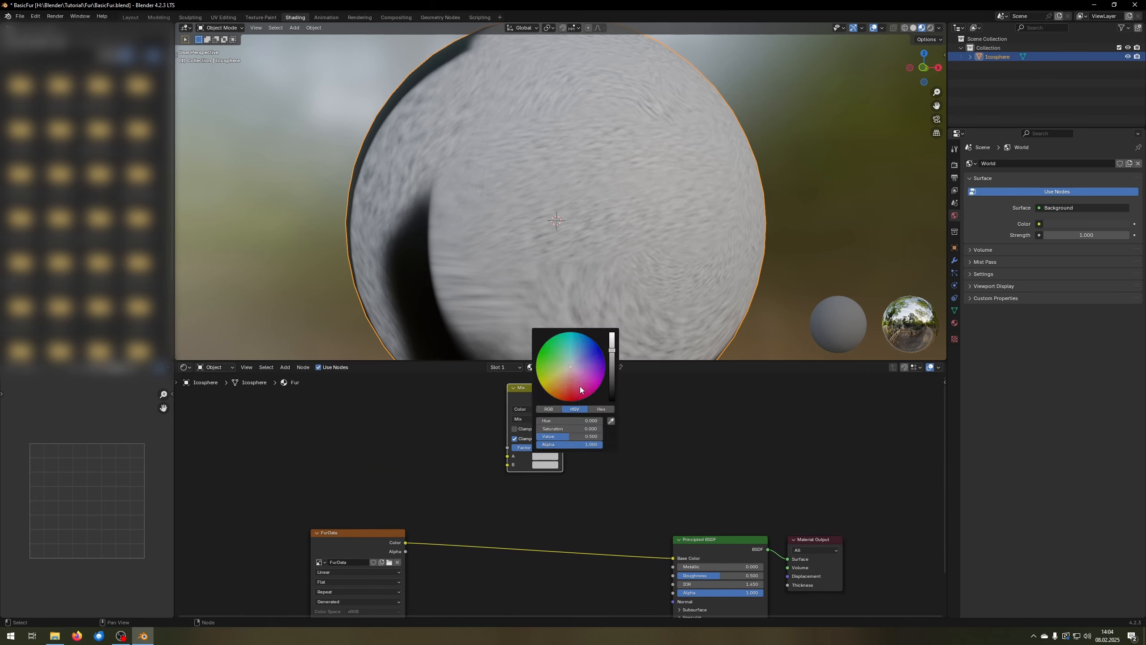
drag(572, 395, 558, 392)
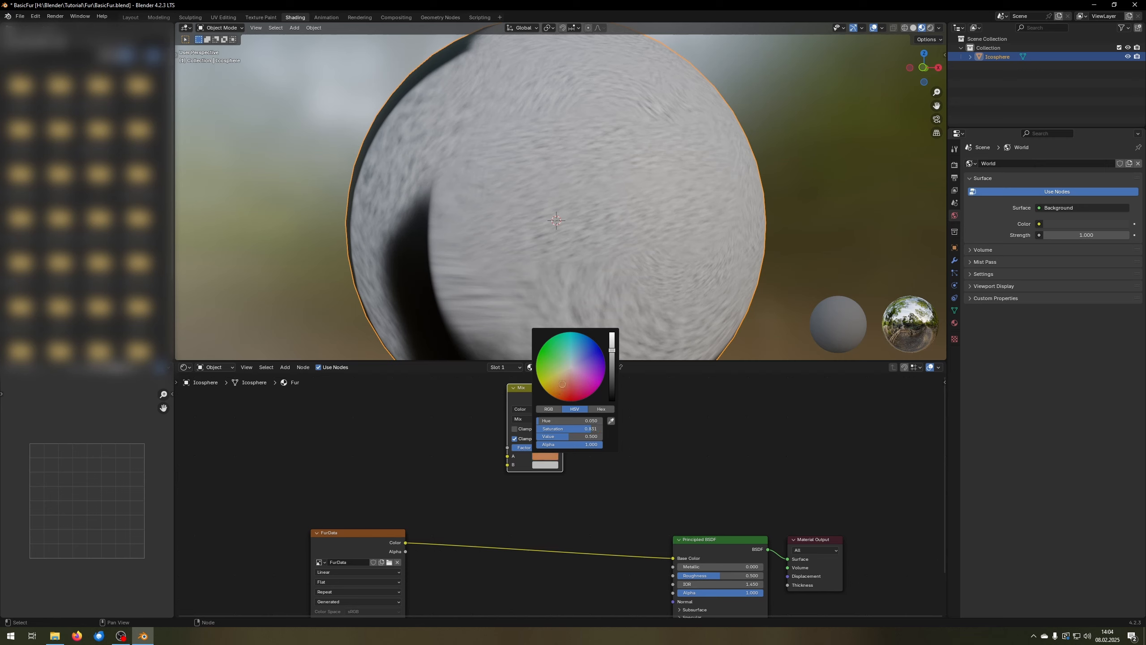
click(545, 465)
click(574, 403)
mouse_move(574, 404)
mouse_down()
mouse_move(568, 396)
mouse_move(564, 416)
mouse_up()
- Connect the Mix node's Result to the Principled BSDF's Base Color in place of the FurData texture
middle_drag(588, 435, 546, 412)
drag(548, 399, 630, 536)
middle_drag(684, 233, 586, 233)
- Add a Bump node with the FurData color feeding its Height, and connect its Normal to the Principled BSDF's Normal
middle_drag(356, 520, 411, 469)
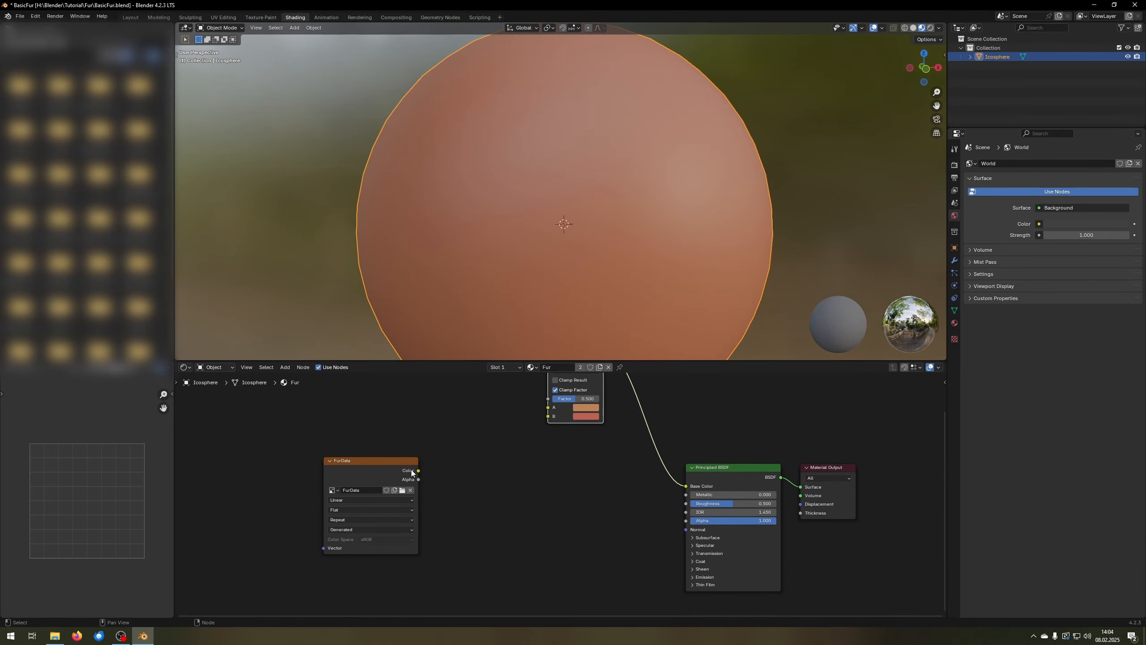
drag(359, 472, 405, 484)
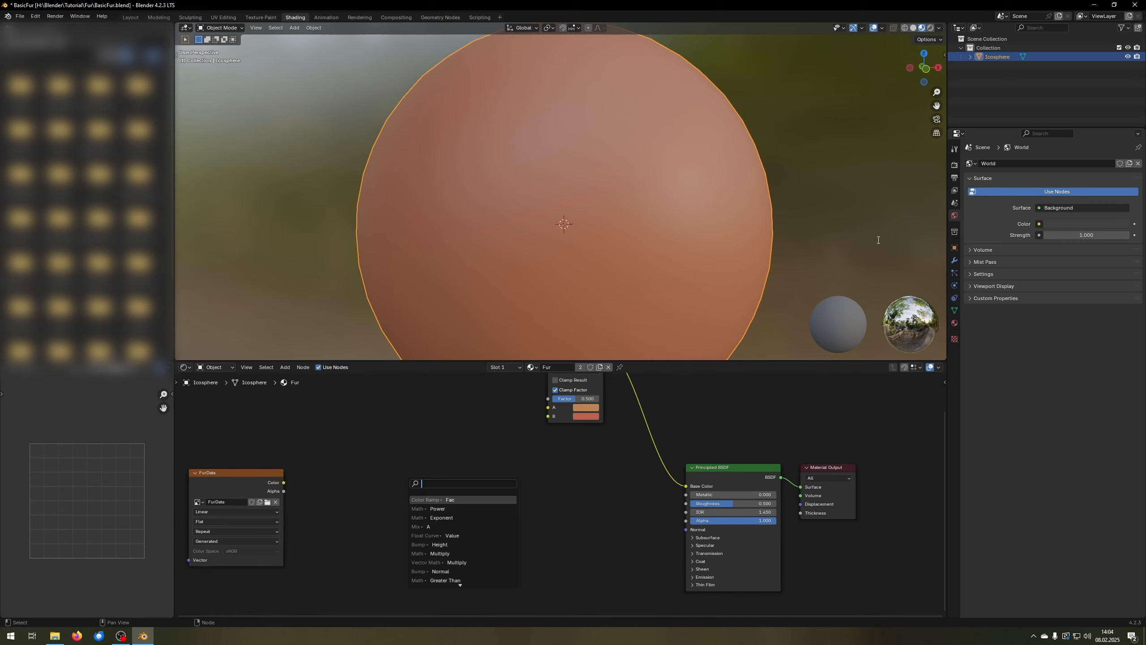
drag(283, 482, 383, 481)
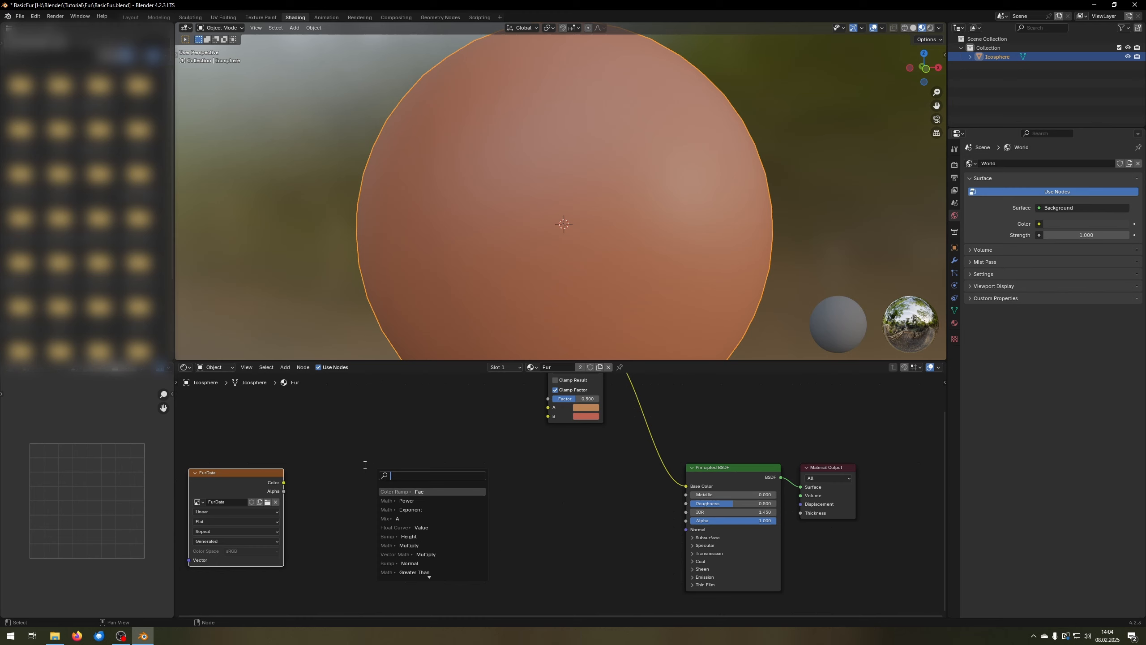
text(bum)
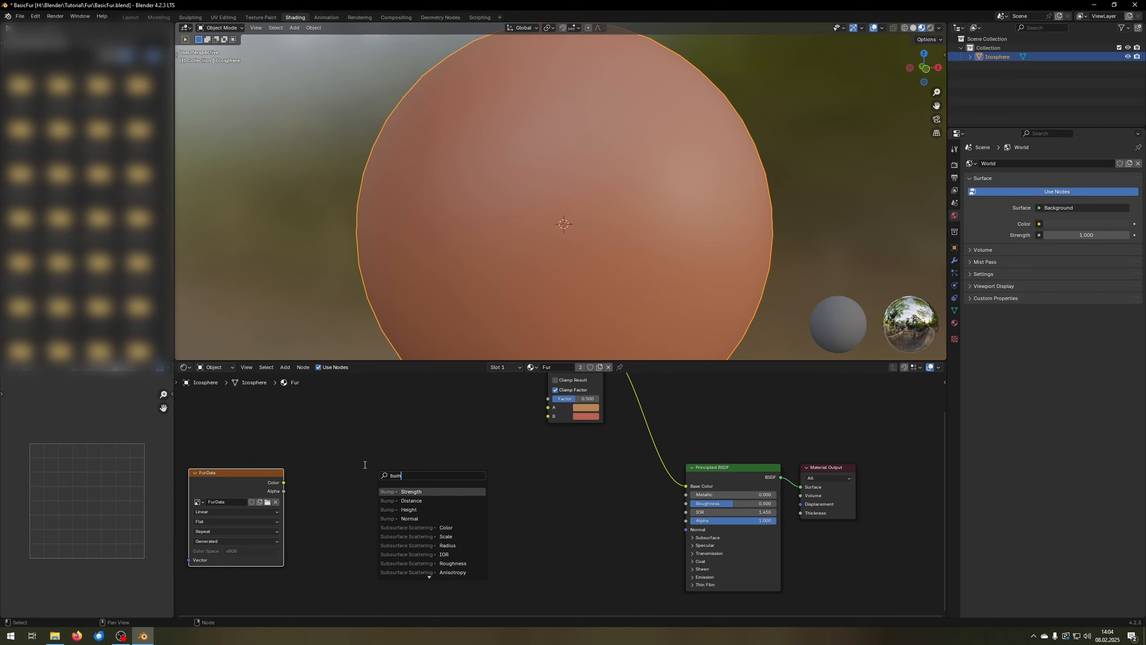
click(411, 509)
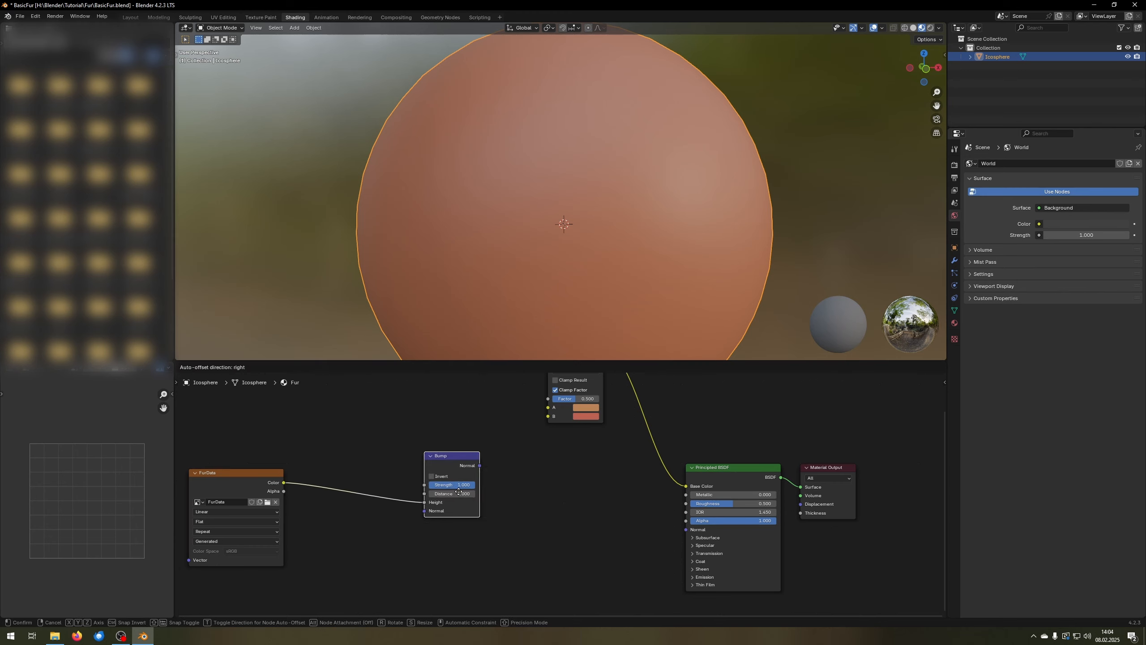
click(438, 503)
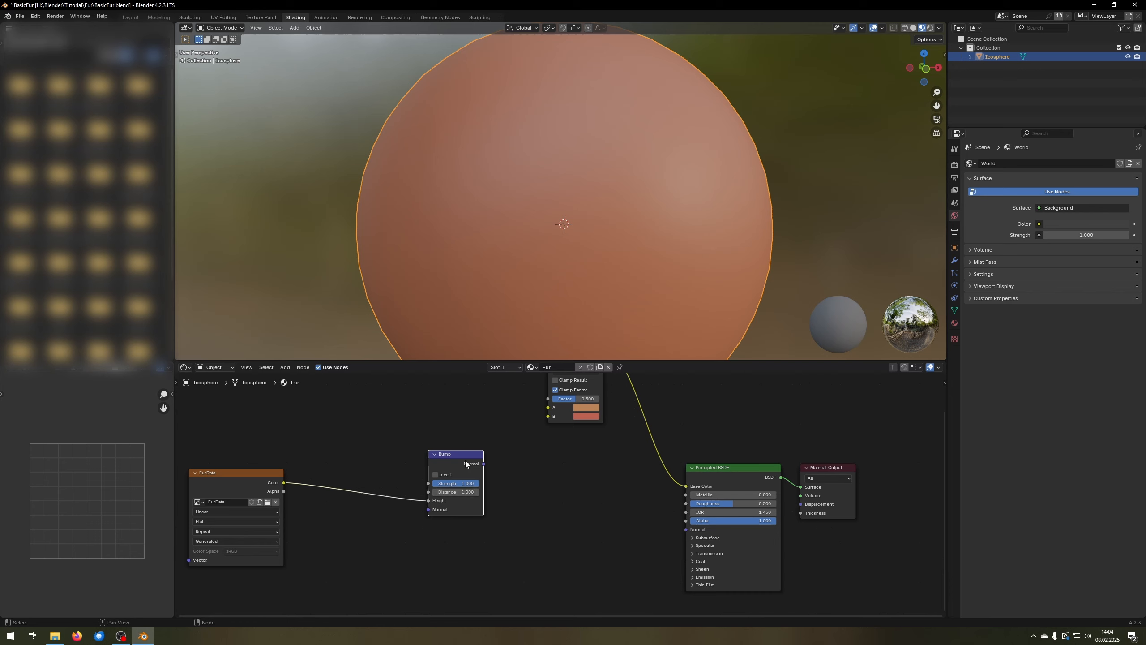
drag(481, 461, 680, 531)
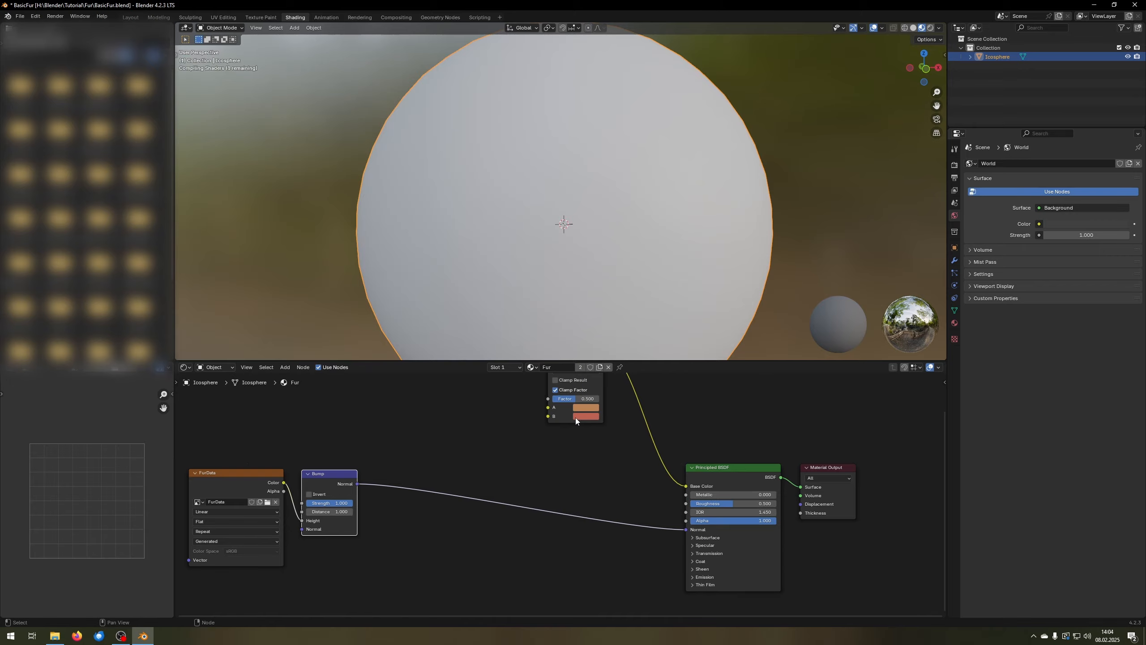
- Check the bumped fur on the sphere and set the Bump node's Distance to 0.001
middle_drag(694, 323, 652, 231)
scroll(539, 219, up, 4)
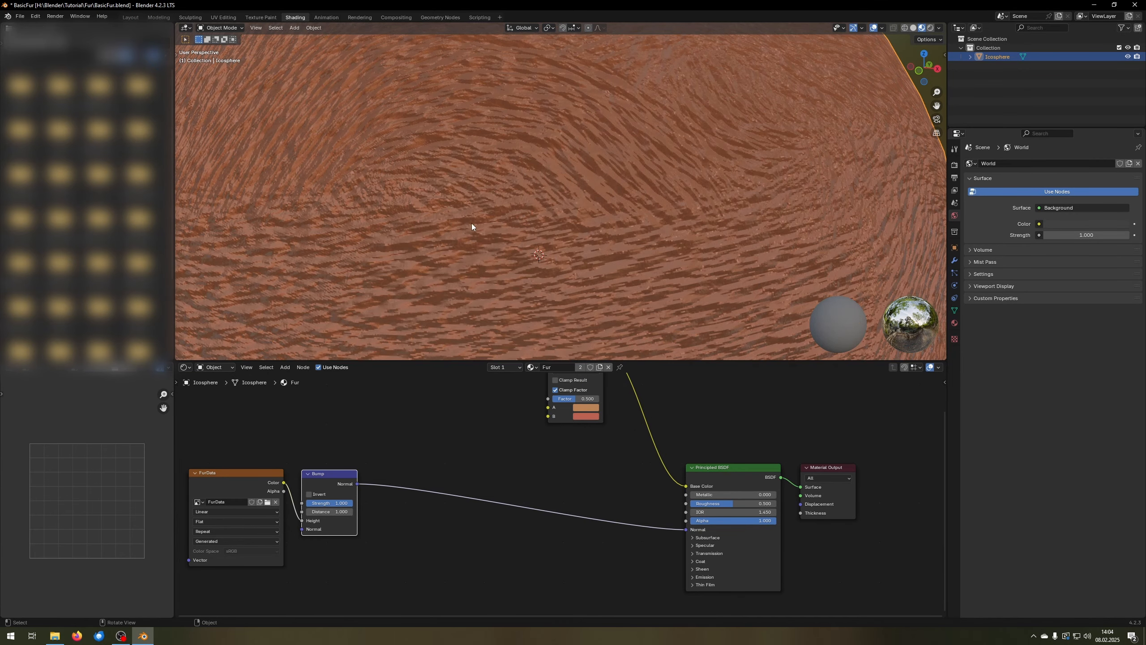
middle_drag(471, 225, 444, 226)
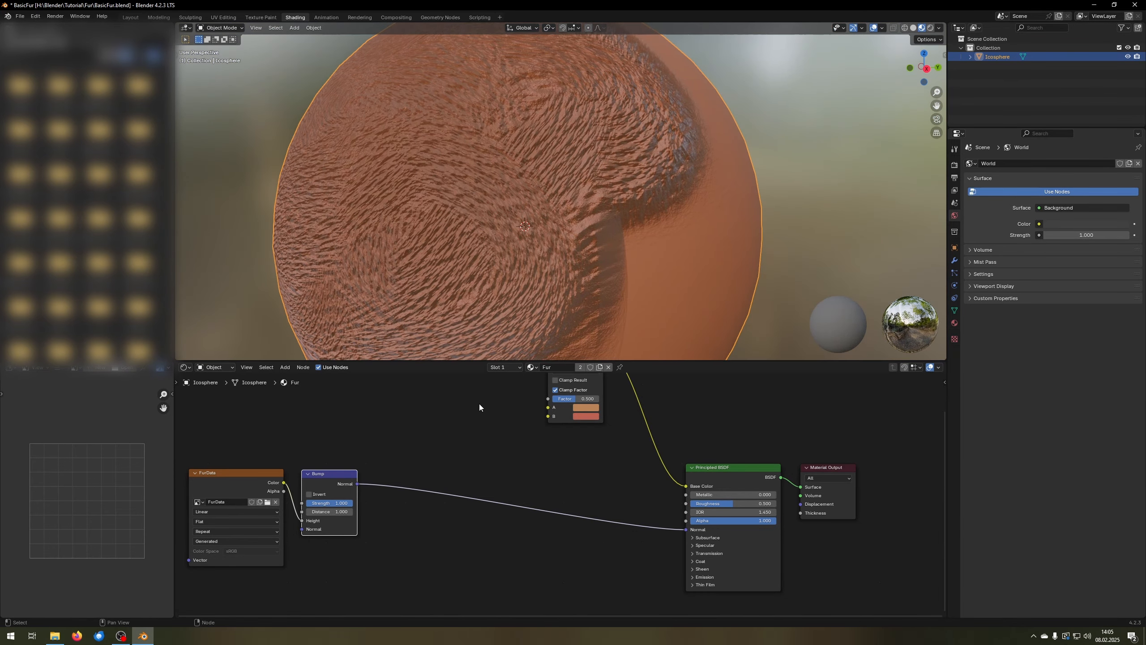
scroll(393, 506, down, 1)
middle_drag(394, 507, 495, 486)
scroll(509, 482, up, 6)
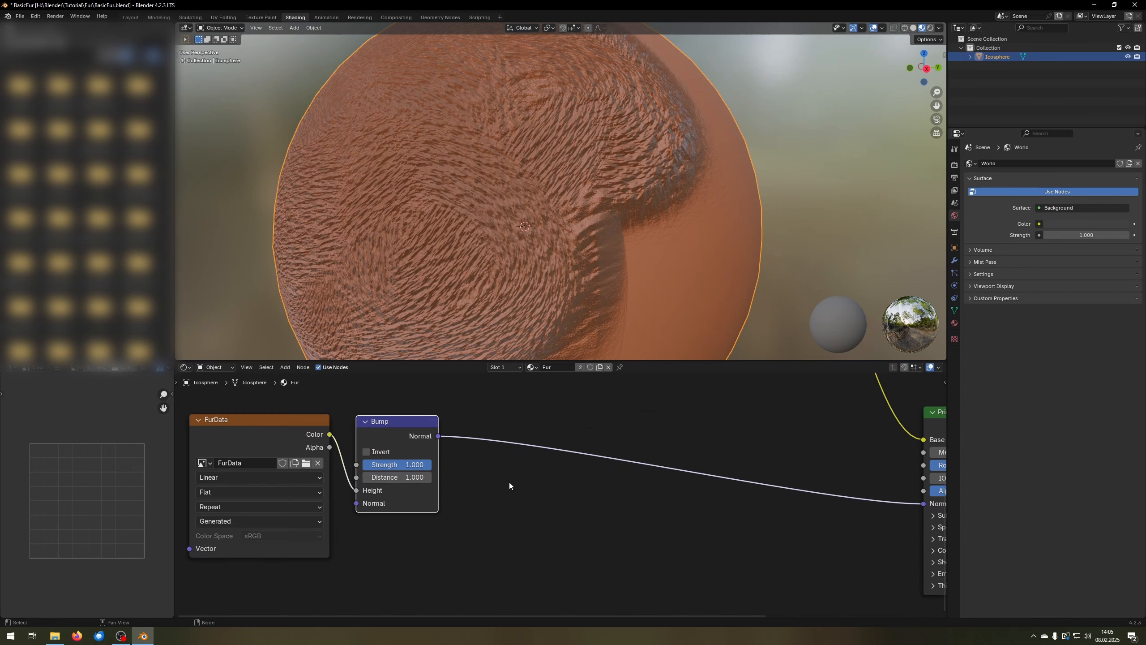
click(407, 478)
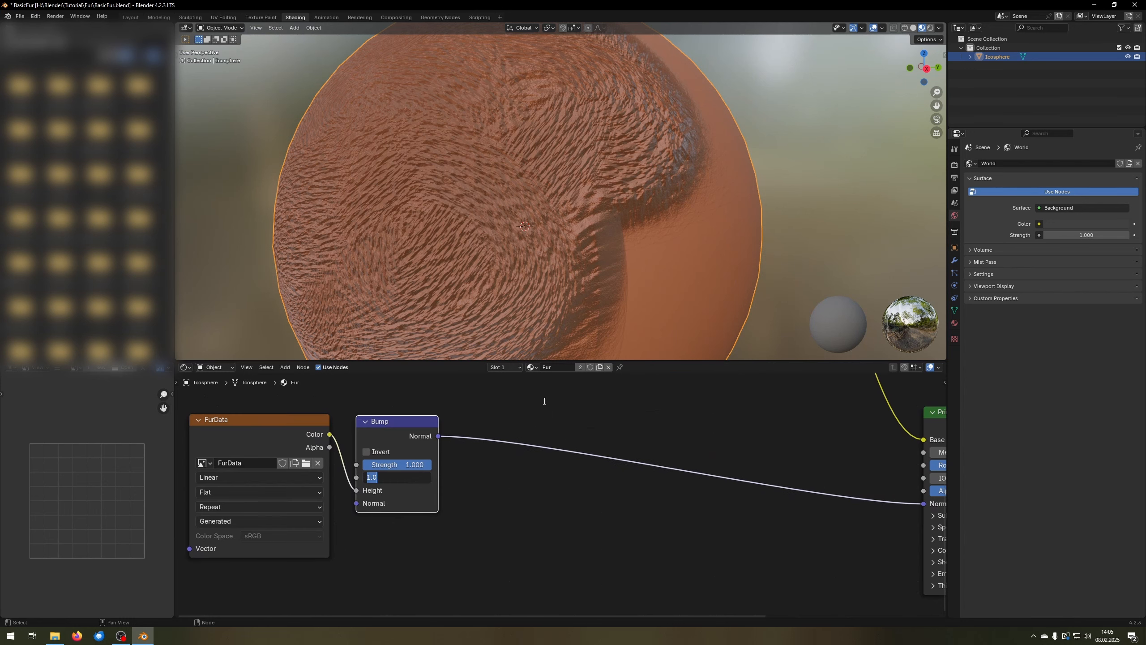
text(0.001)
key(Left)
key(Left)
key(Left)
key(Left)
key(Return)
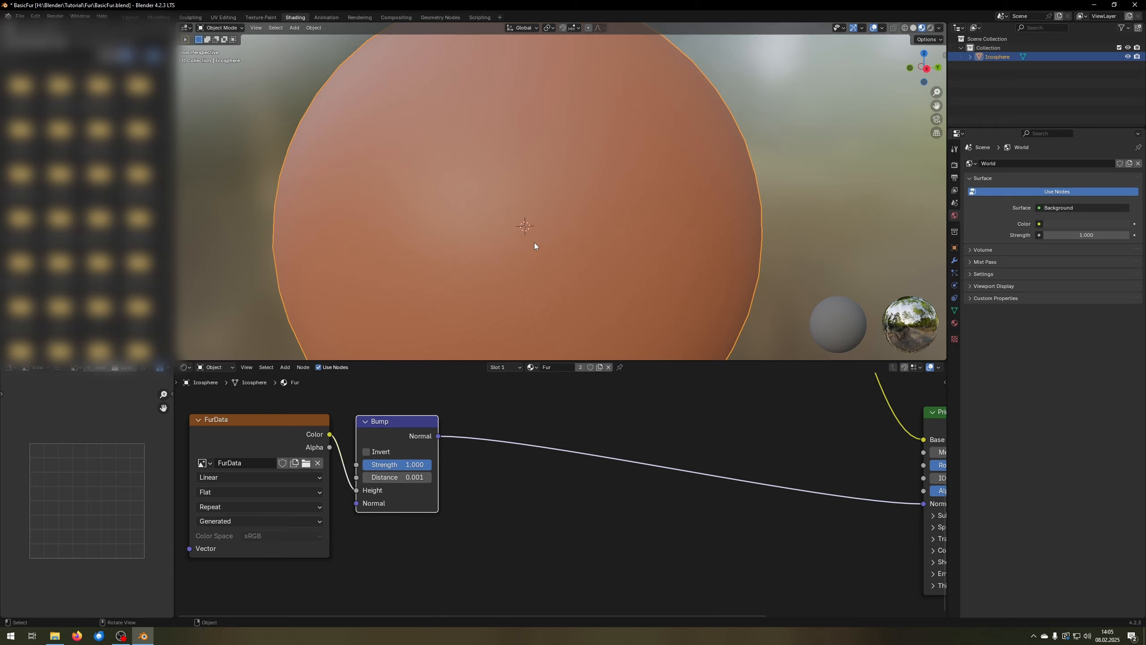
- Inspect the sphere's surface up close and set the Bump node's Distance to 0.002
middle_drag(534, 242, 570, 241)
scroll(576, 209, up, 3)
scroll(441, 479, down, 1)
click(423, 475)
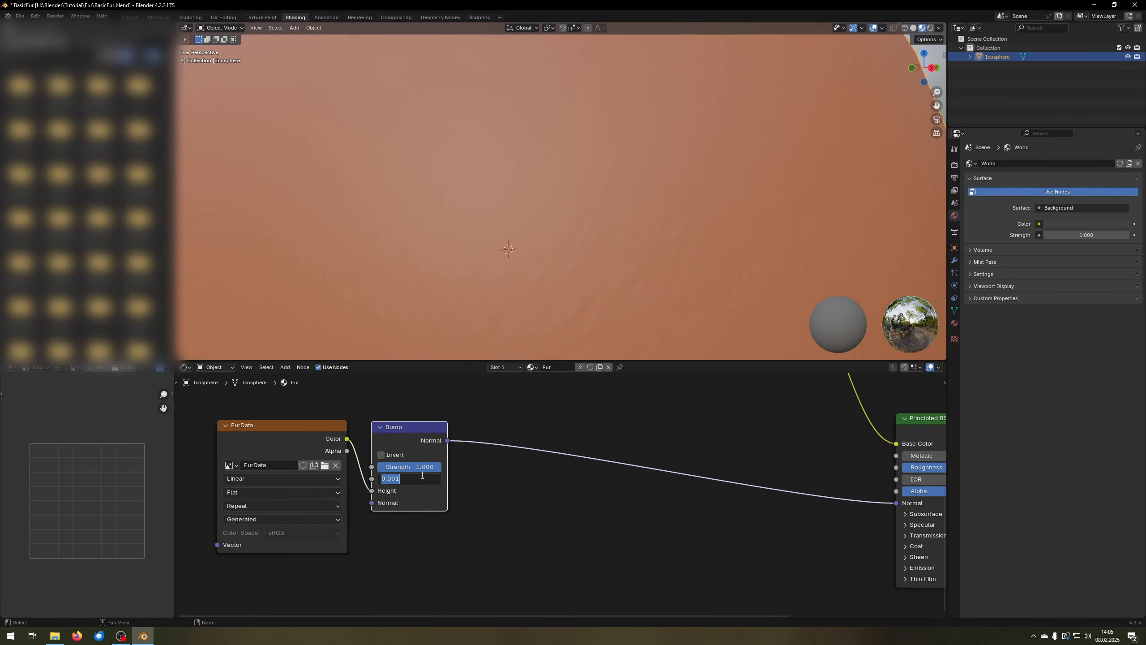
key(End)
key(Return)
- Set the FurData image texture's interpolation to Smart and check the fur relief on the sphere
scroll(444, 441, down, 1)
scroll(588, 248, down, 3)
middle_drag(588, 248, 609, 198)
scroll(609, 198, up, 3)
scroll(608, 209, down, 2)
middle_drag(454, 469, 570, 481)
scroll(570, 481, up, 1)
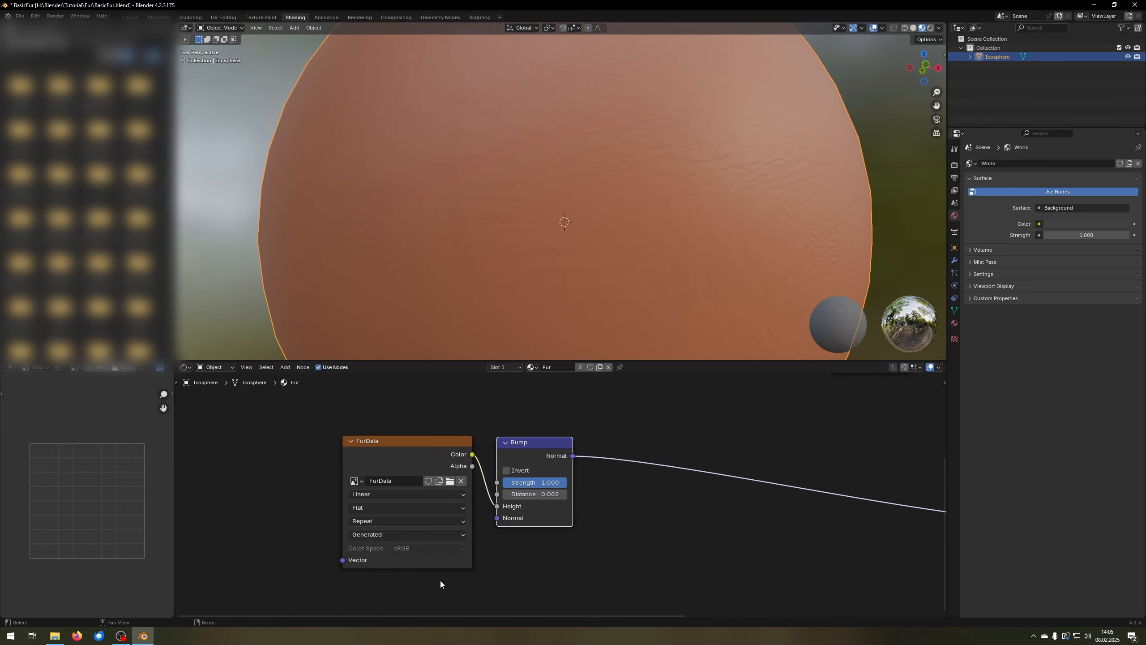
click(359, 495)
click(381, 555)
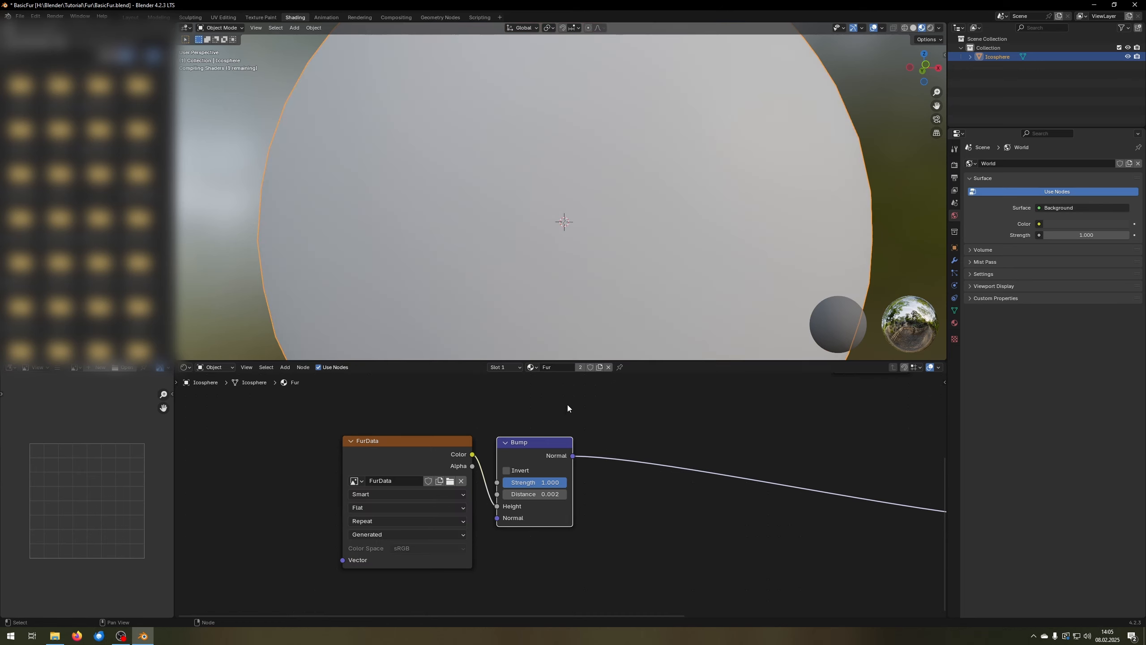
scroll(498, 307, up, 3)
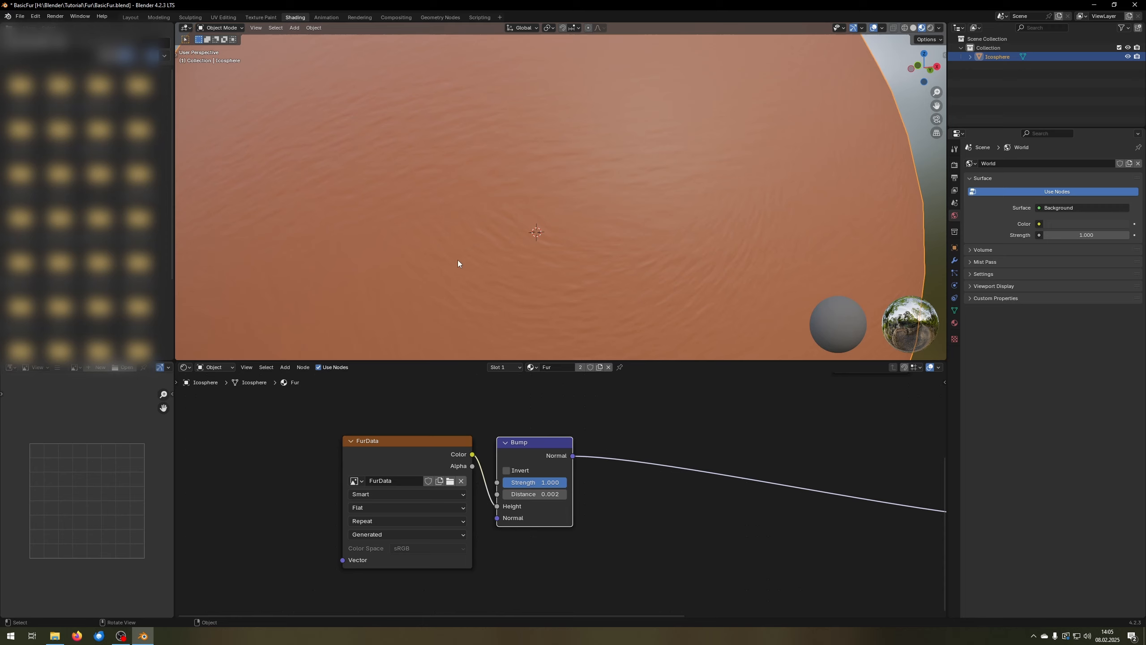
click(375, 496)
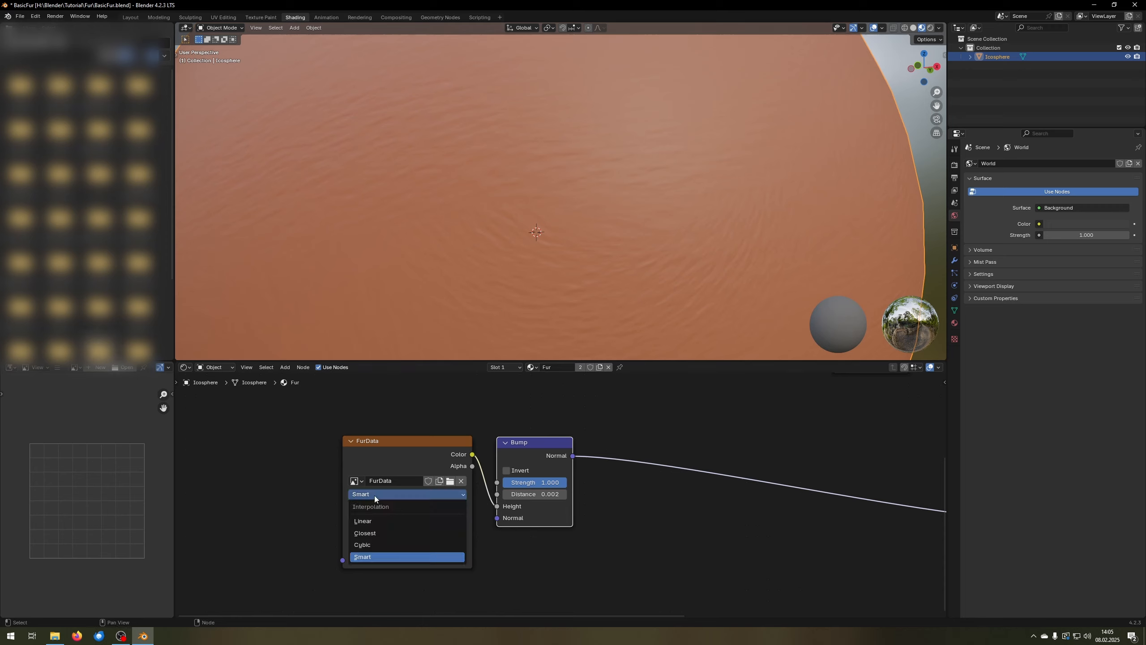
click(379, 557)
- Set the Bump node's Distance to 0.003 after viewing the fur relief from another side
scroll(614, 189, down, 6)
middle_drag(583, 188, 495, 207)
scroll(498, 181, up, 6)
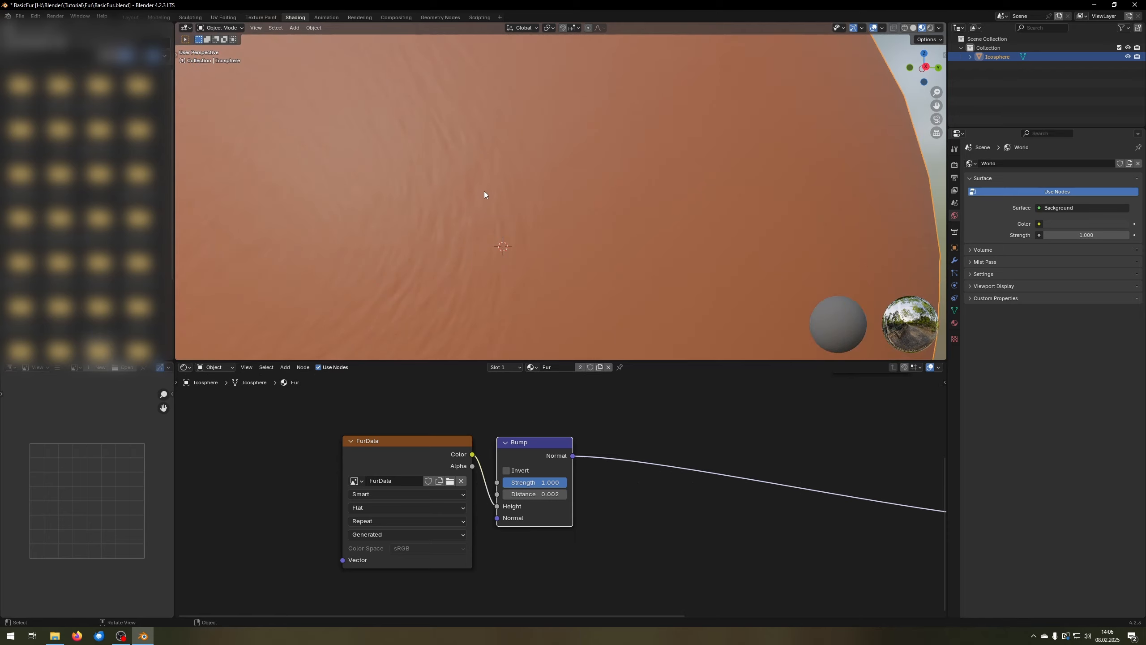
scroll(485, 196, up, 2)
click(546, 492)
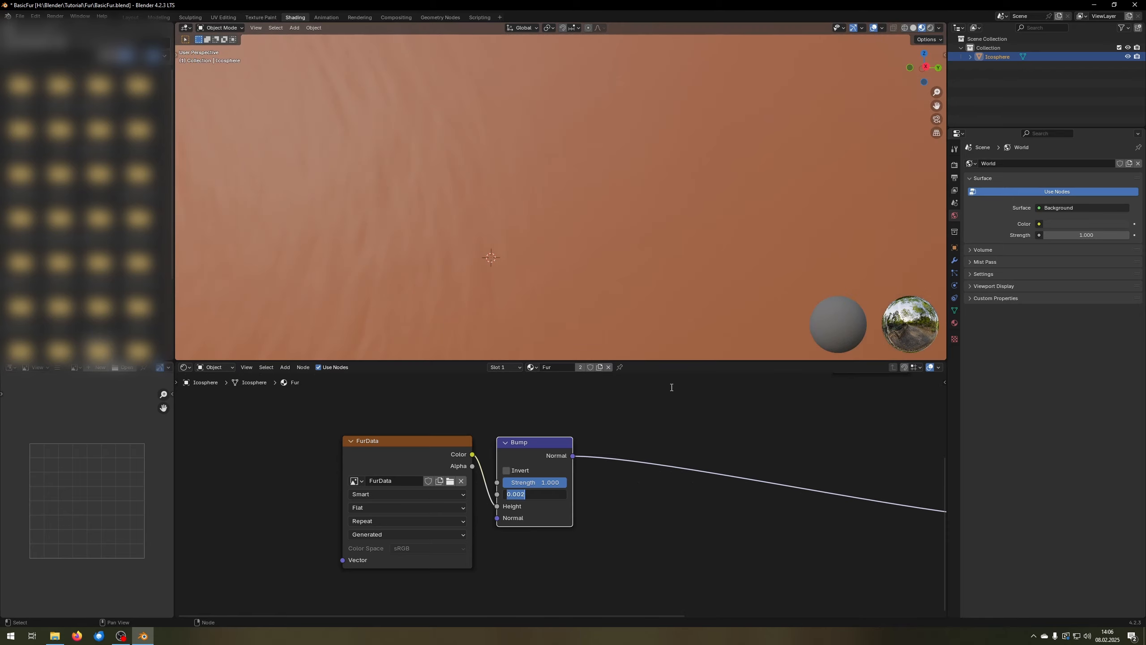
key(End)
text(3)
key(Return)
click(539, 489)
key(End)
key(Return)
- Add a Color Ramp node whose Fac is fed by the FurData texture's Color output
scroll(607, 249, down, 5)
middle_drag(568, 172, 622, 192)
scroll(622, 192, up, 6)
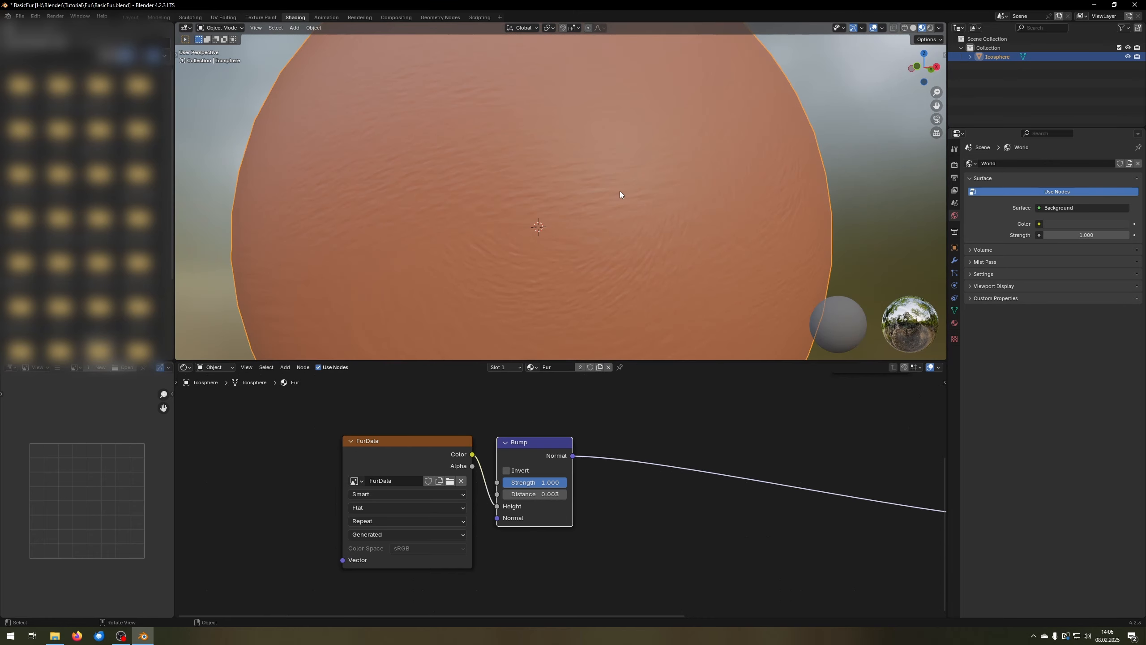
scroll(681, 448, down, 3)
drag(568, 536, 377, 454)
click(461, 447)
drag(489, 468, 478, 519)
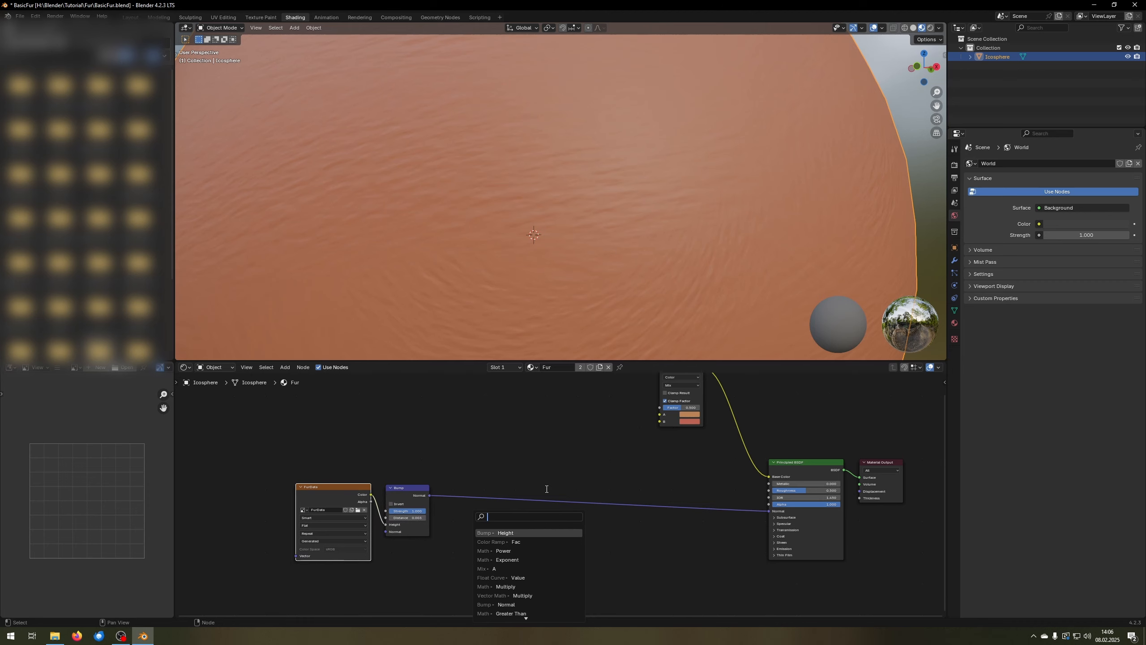
text(color)
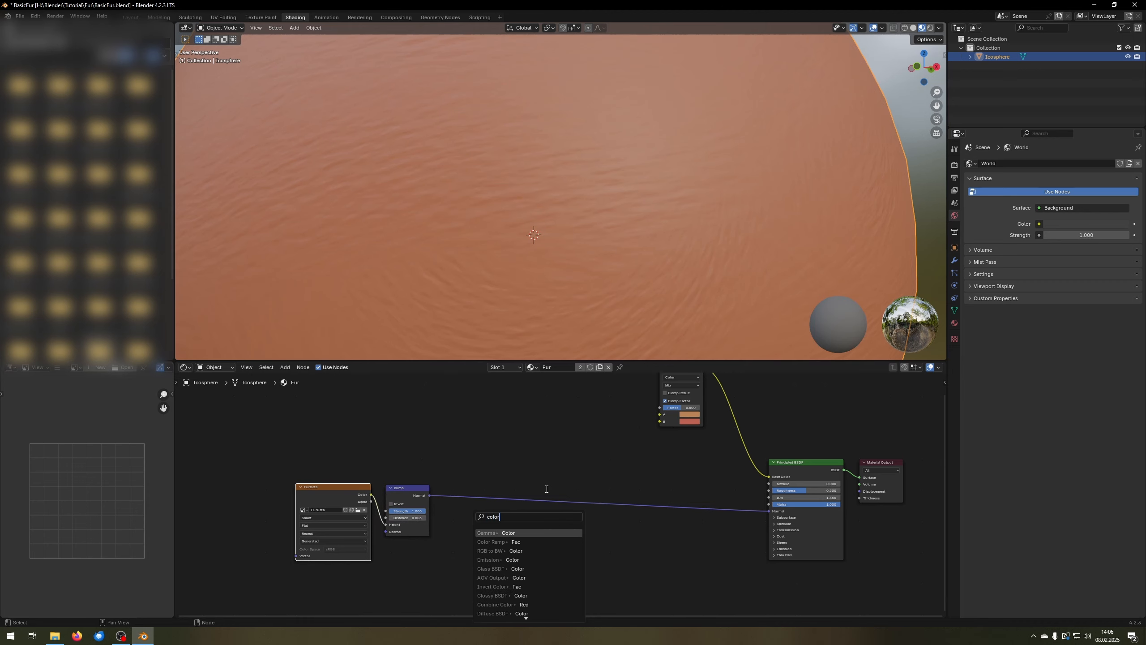
text( ra)
key(Return)
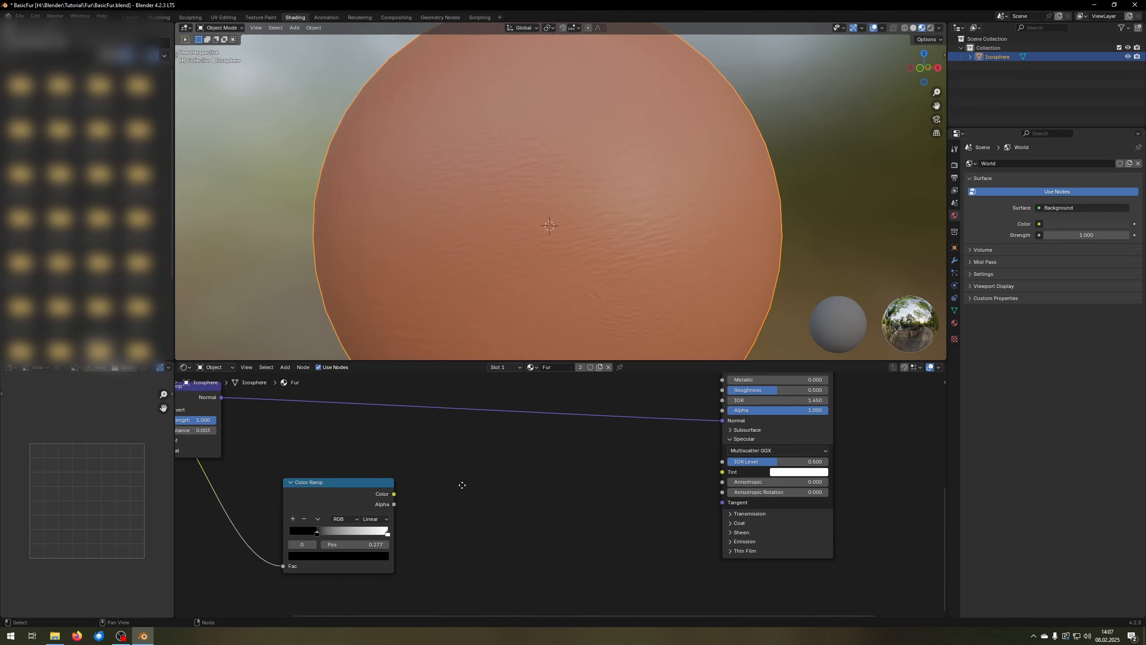
- Add a Mix node between the Color Ramp and the Principled BSDF
middle_drag(461, 484, 428, 505)
scroll(403, 495, down, 2)
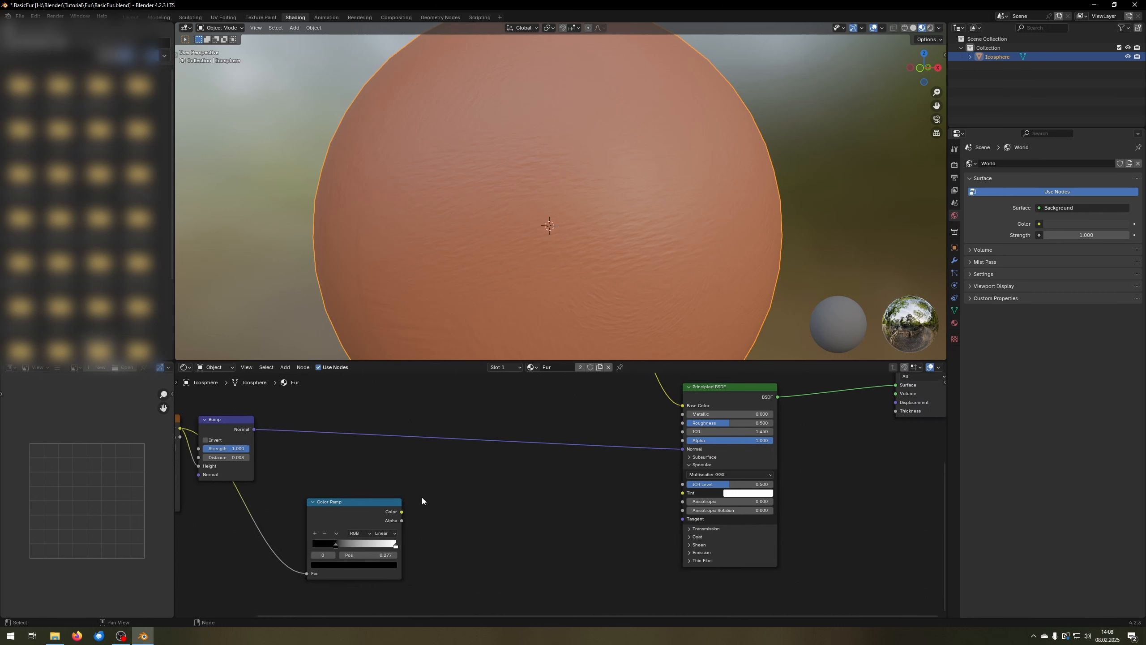
drag(434, 483, 309, 580)
click(444, 507)
scroll(442, 508, up, 1)
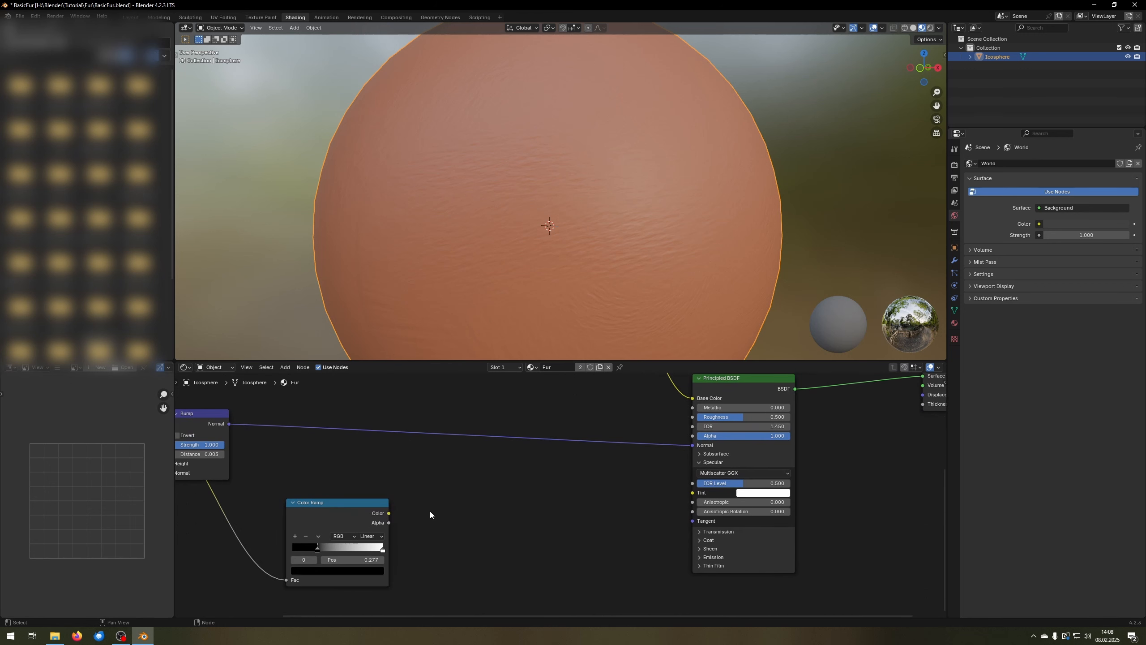
key(shift+a)
click(445, 492)
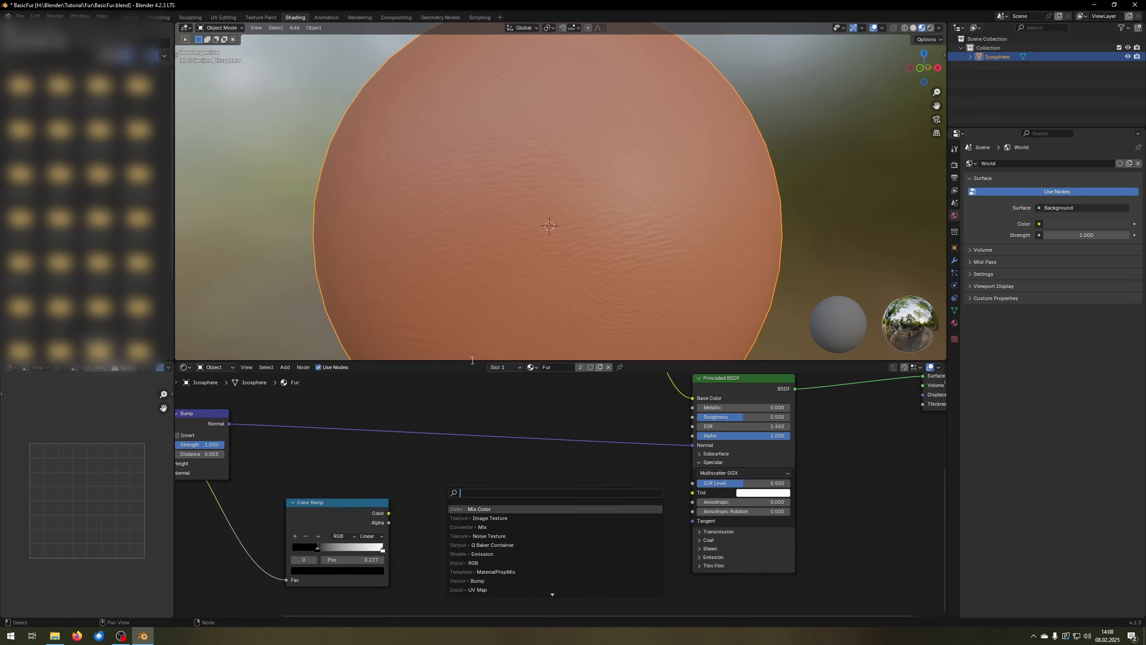
text(mix)
key(Return)
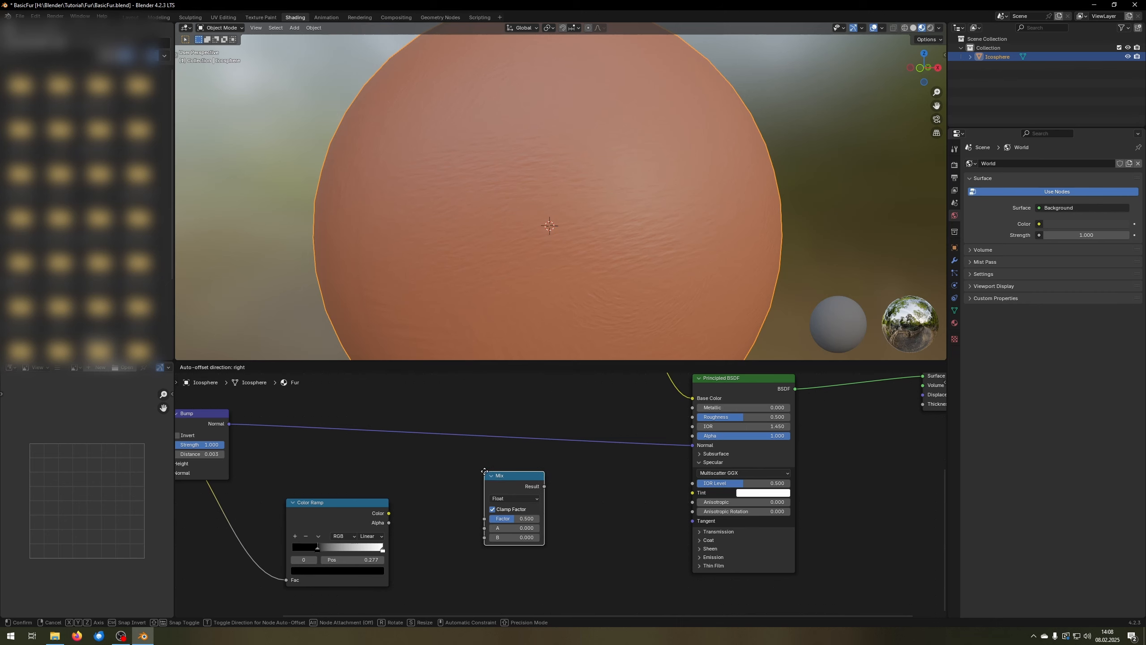
click(460, 488)
scroll(461, 492, up, 1)
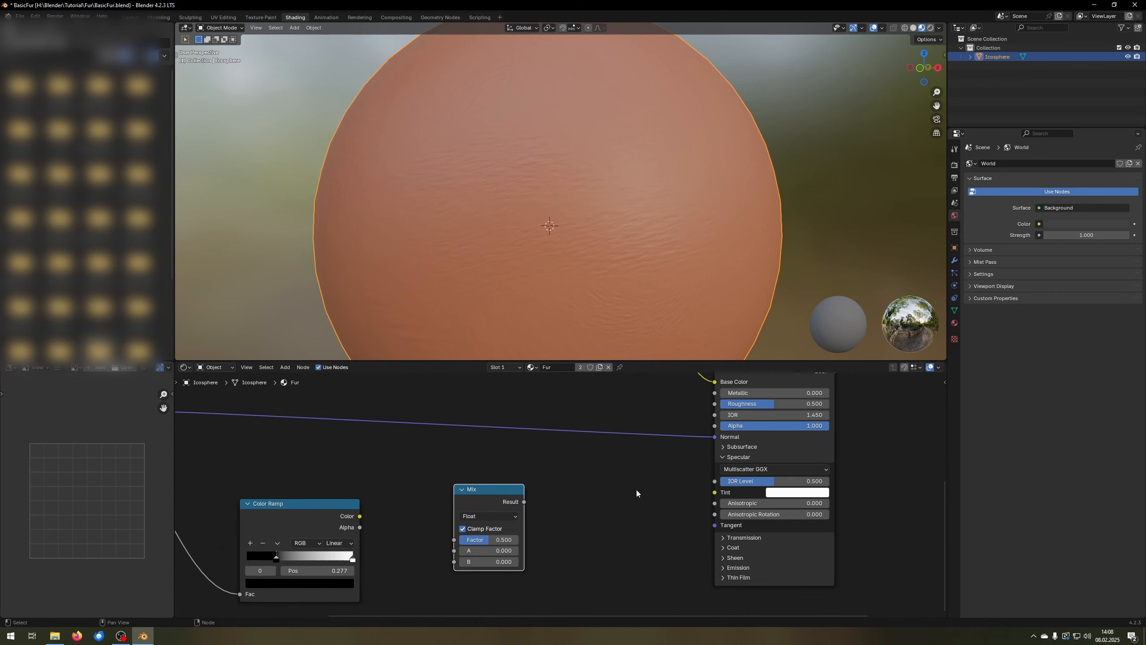
middle_drag(725, 465, 712, 496)
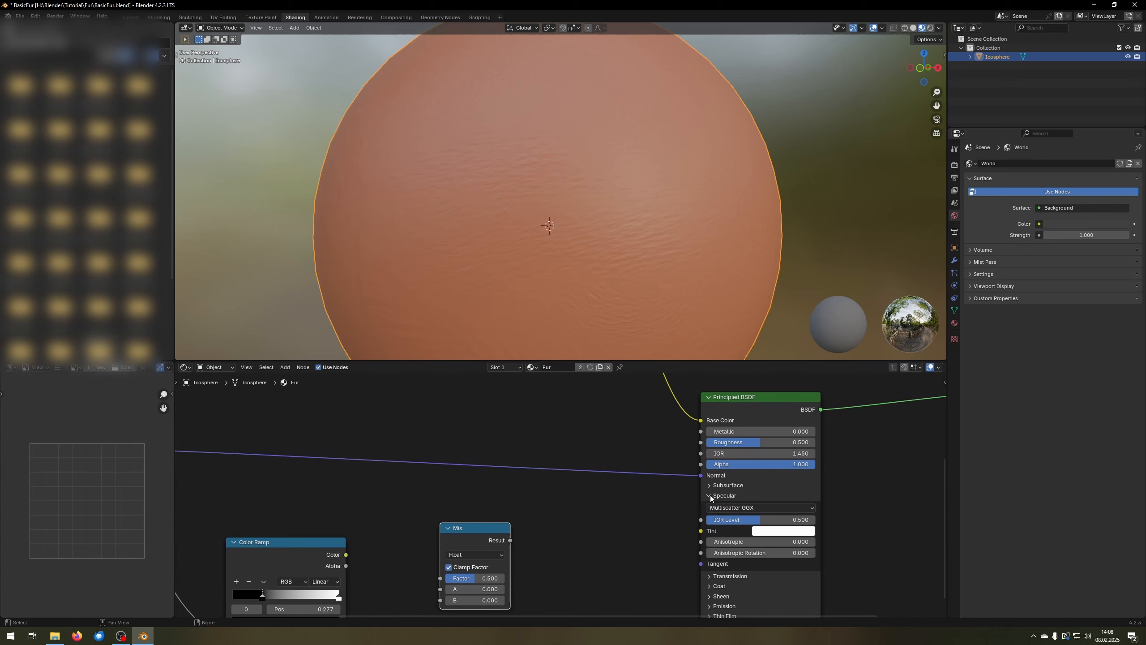
click(709, 507)
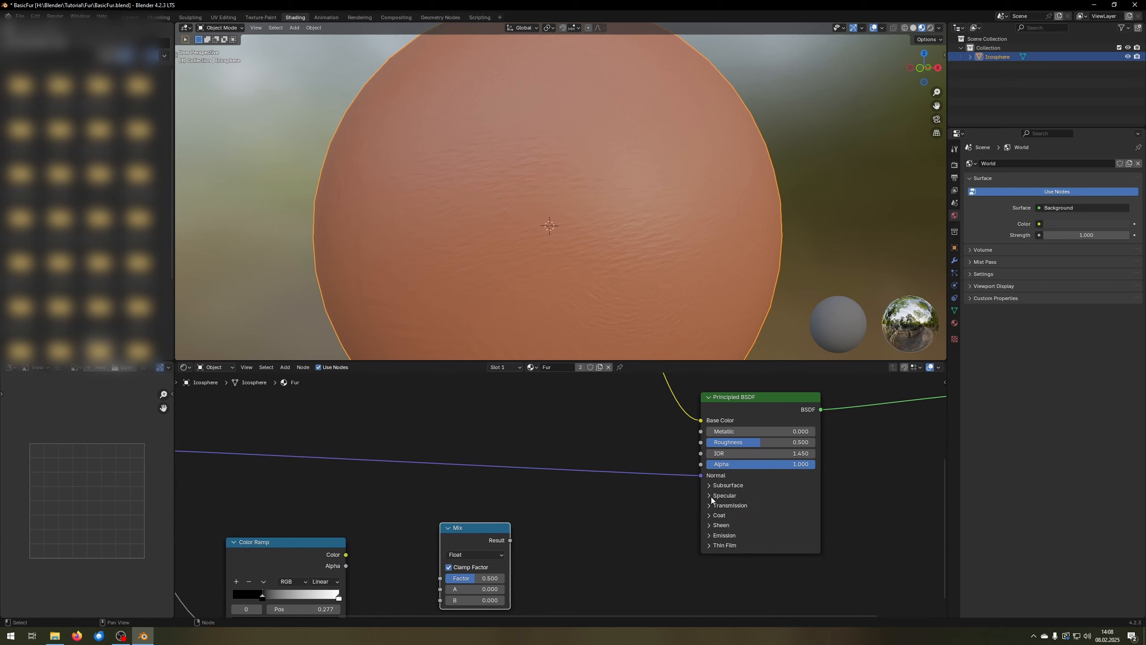
middle_drag(587, 519, 499, 506)
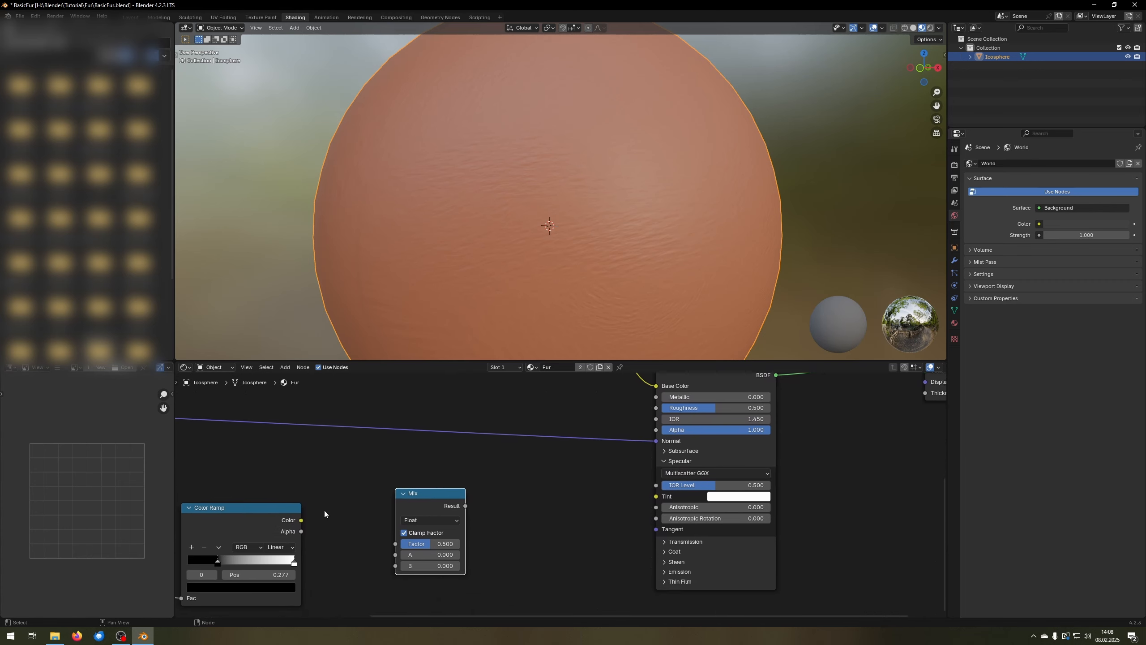
middle_drag(480, 212, 493, 217)
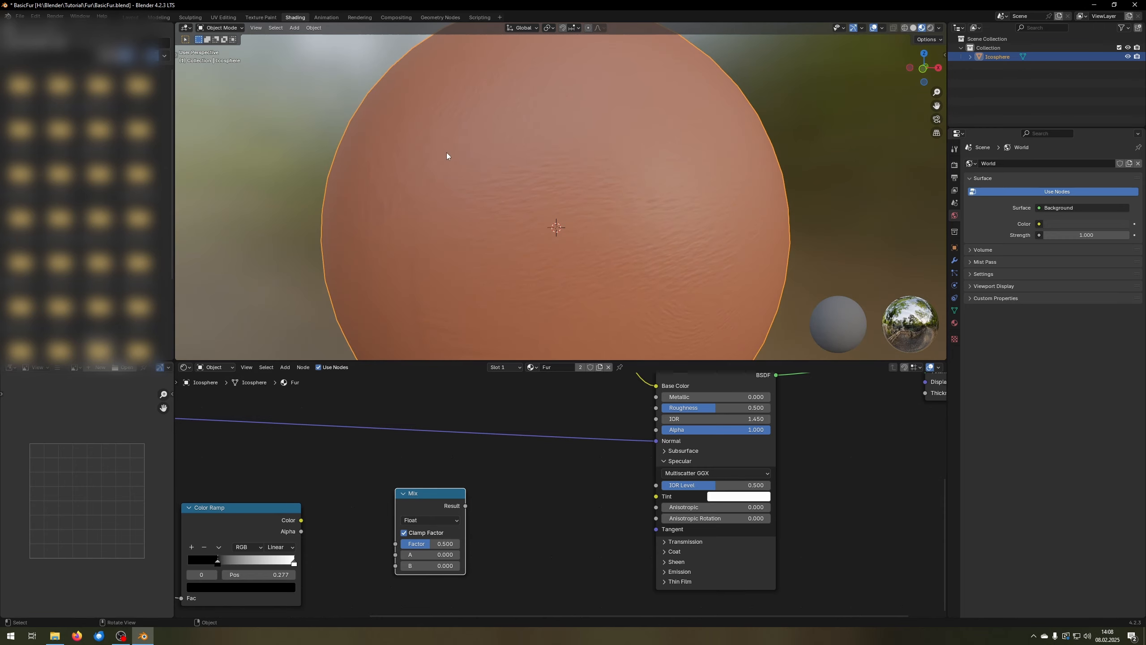
- Connect the Color Ramp's Color output to the Mix node's Factor and move the Mix node close beside the ramp
middle_drag(357, 490, 428, 440)
drag(371, 471, 391, 450)
middle_drag(332, 432, 378, 429)
drag(418, 468, 509, 492)
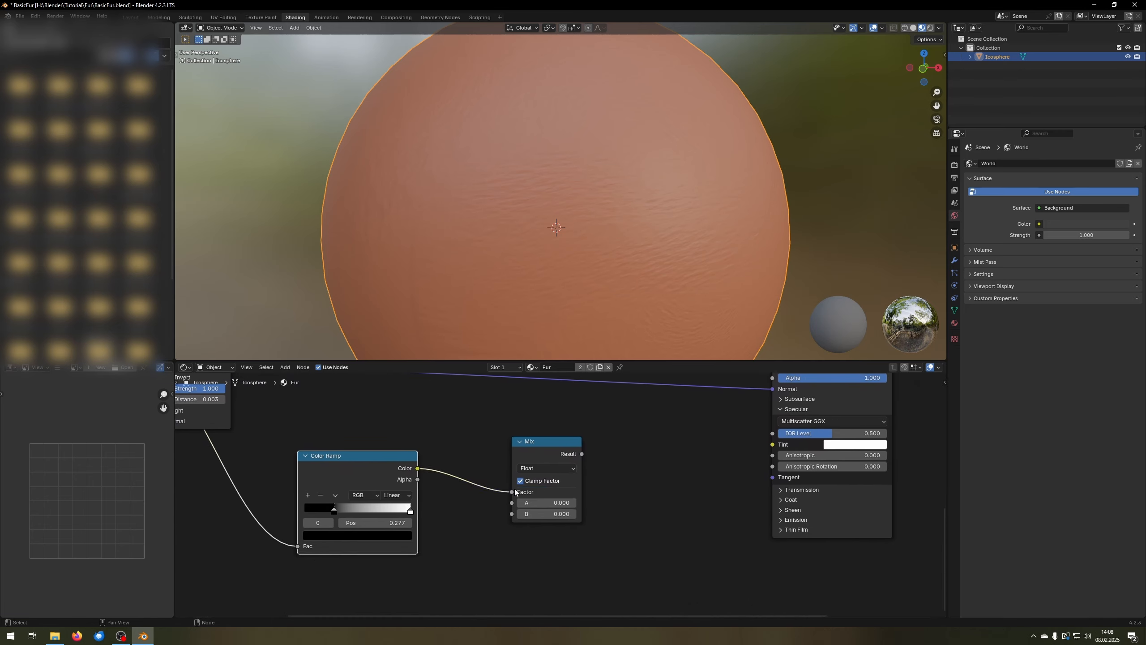
middle_drag(509, 492, 461, 512)
drag(507, 469, 453, 471)
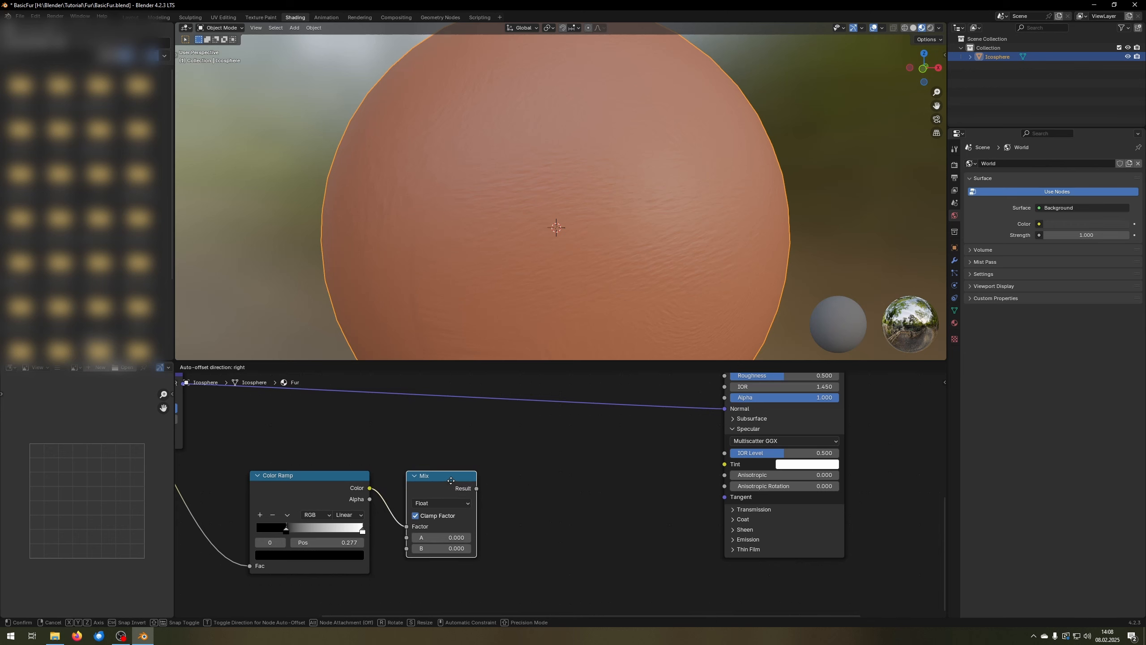
- Connect the Mix node's Result to the Principled BSDF's specular IOR Level and check the sphere's shading
middle_drag(515, 486, 447, 527)
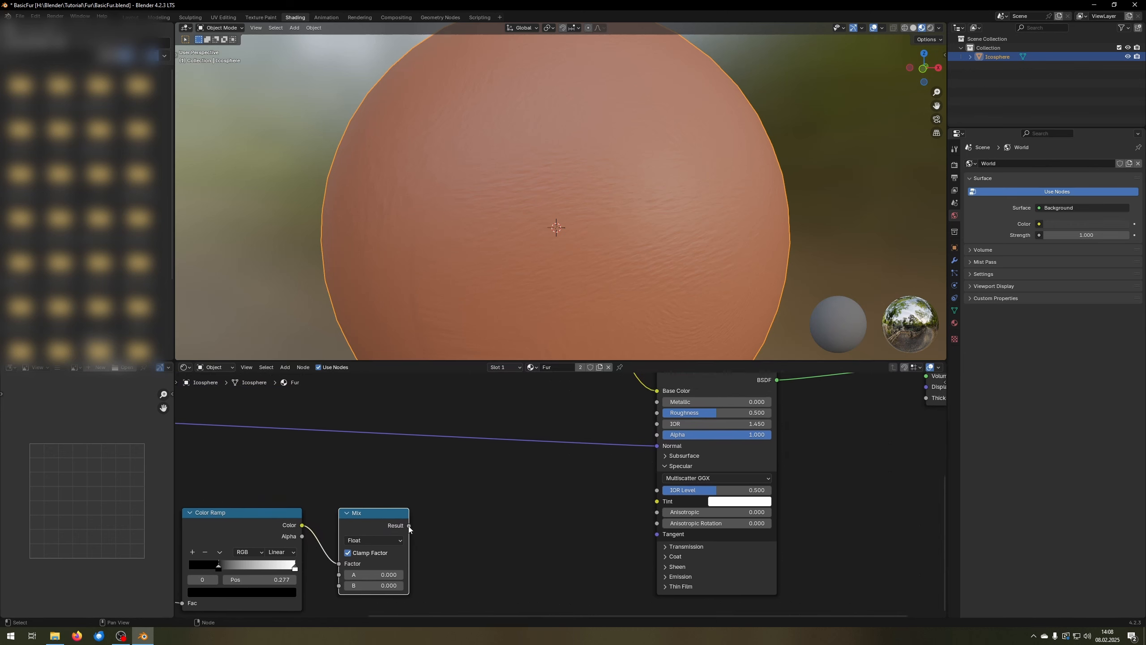
mouse_move(409, 526)
mouse_down()
mouse_move(489, 500)
mouse_move(658, 489)
mouse_move(667, 468)
mouse_move(704, 482)
mouse_move(663, 491)
mouse_up()
scroll(784, 251, down, 1)
mouse_move(784, 251)
middle_down()
mouse_move(725, 226)
mouse_move(725, 244)
middle_up()
scroll(725, 244, up, 2)
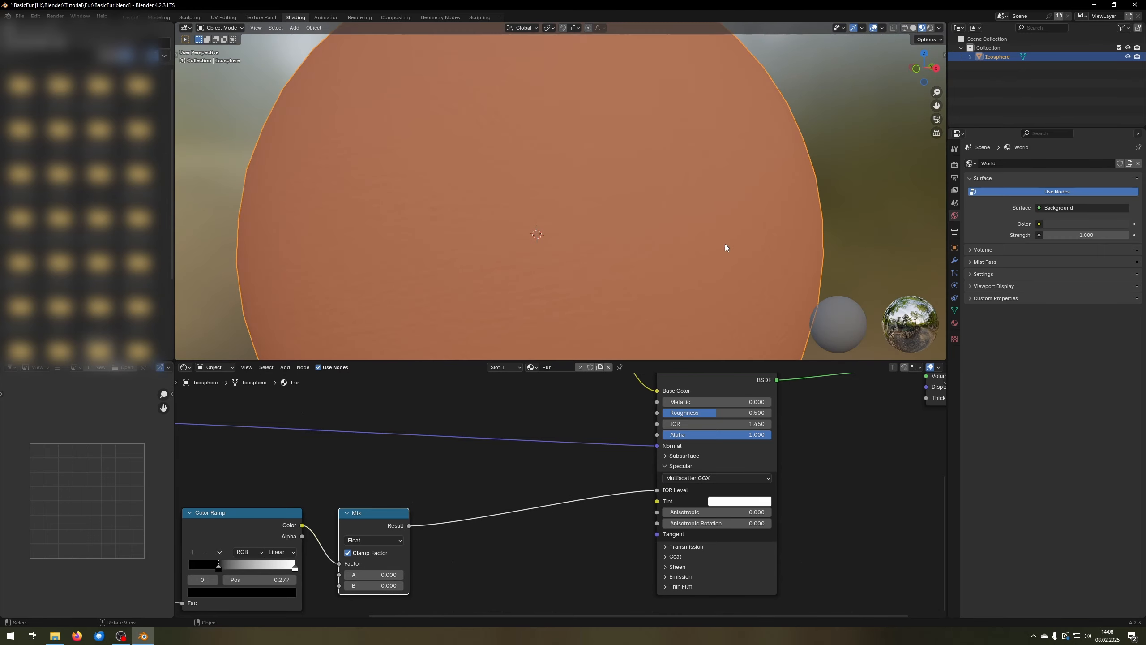
- Preview the Mix node's Result on the sphere by connecting it to the Material Output's Surface
middle_drag(453, 580, 593, 491)
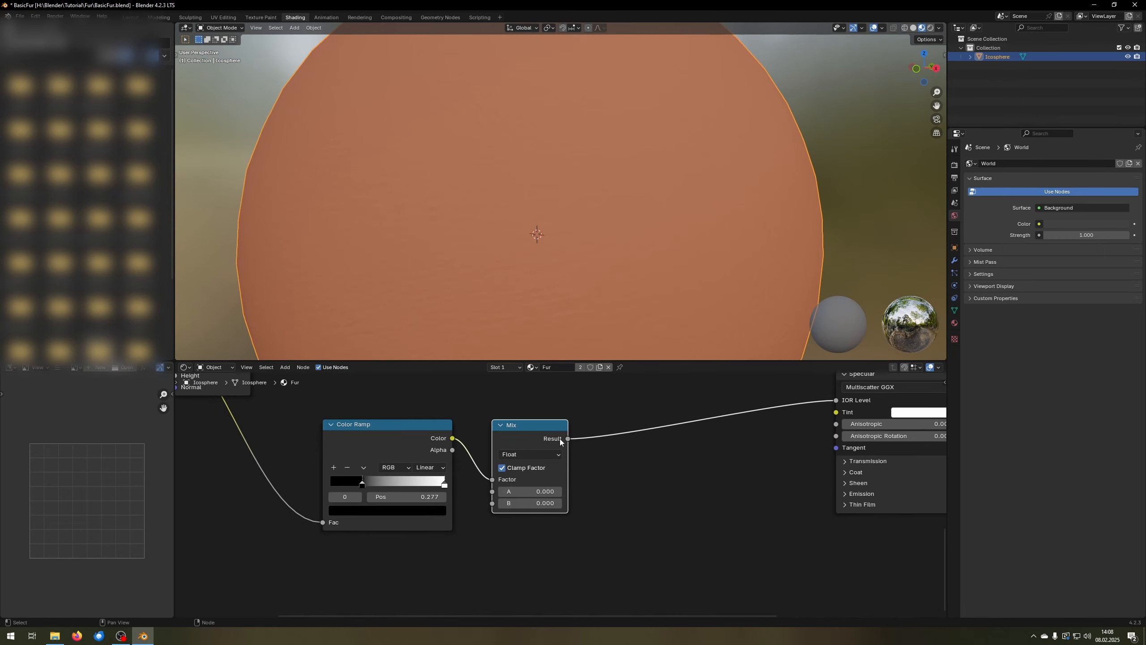
scroll(561, 442, down, 4)
drag(407, 529, 786, 412)
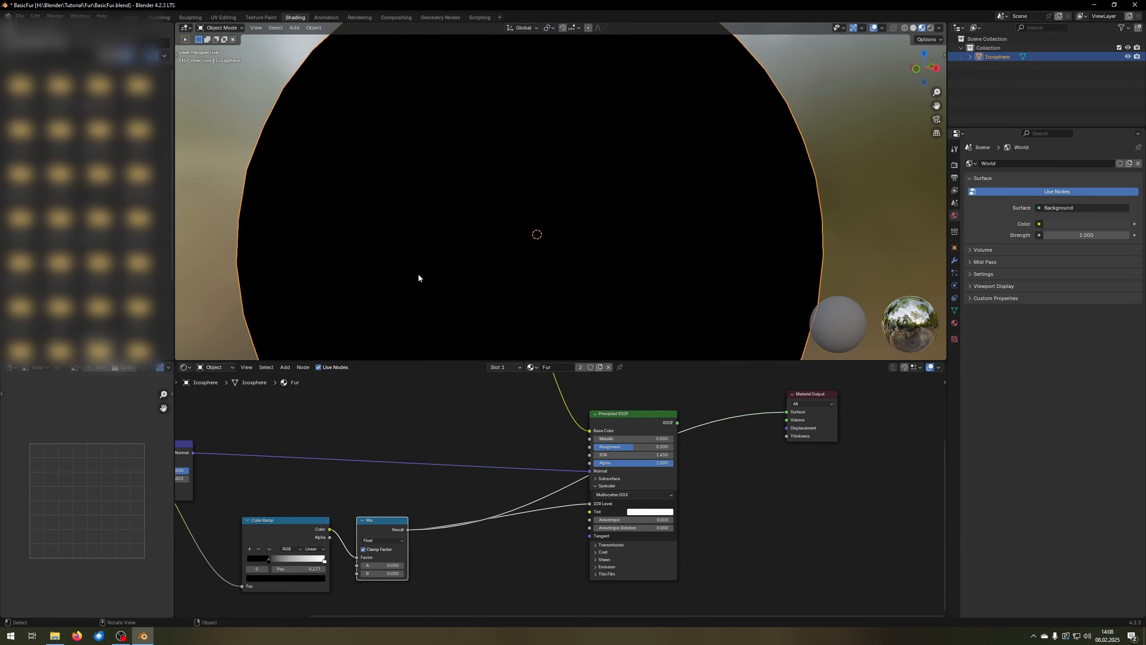
middle_drag(418, 277, 515, 269)
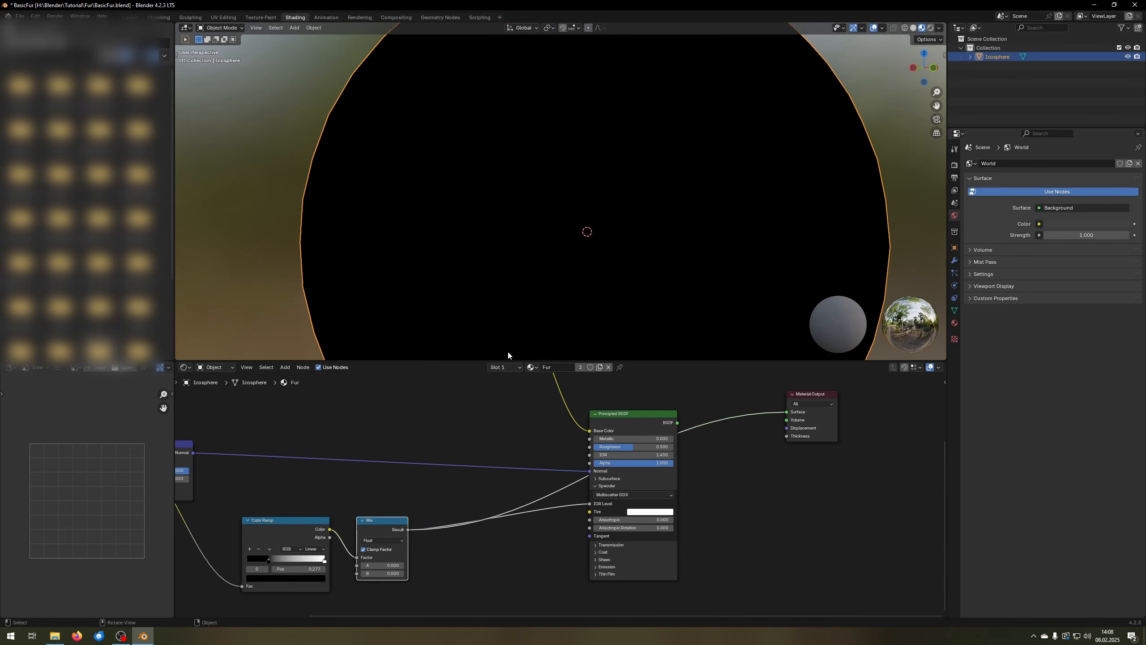
scroll(401, 520, up, 2)
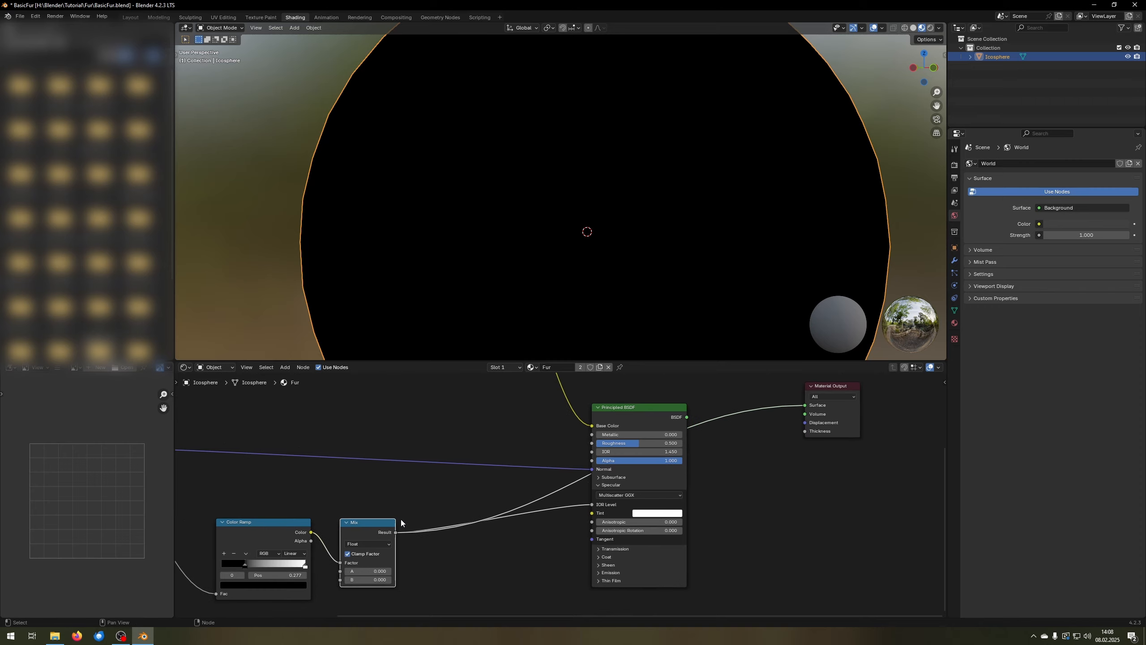
- Set the float Mix node's B value to 0.4 and its A value to 0.1
mouse_move(444, 548)
mouse_down()
mouse_move(465, 548)
mouse_move(435, 546)
mouse_move(465, 551)
mouse_up()
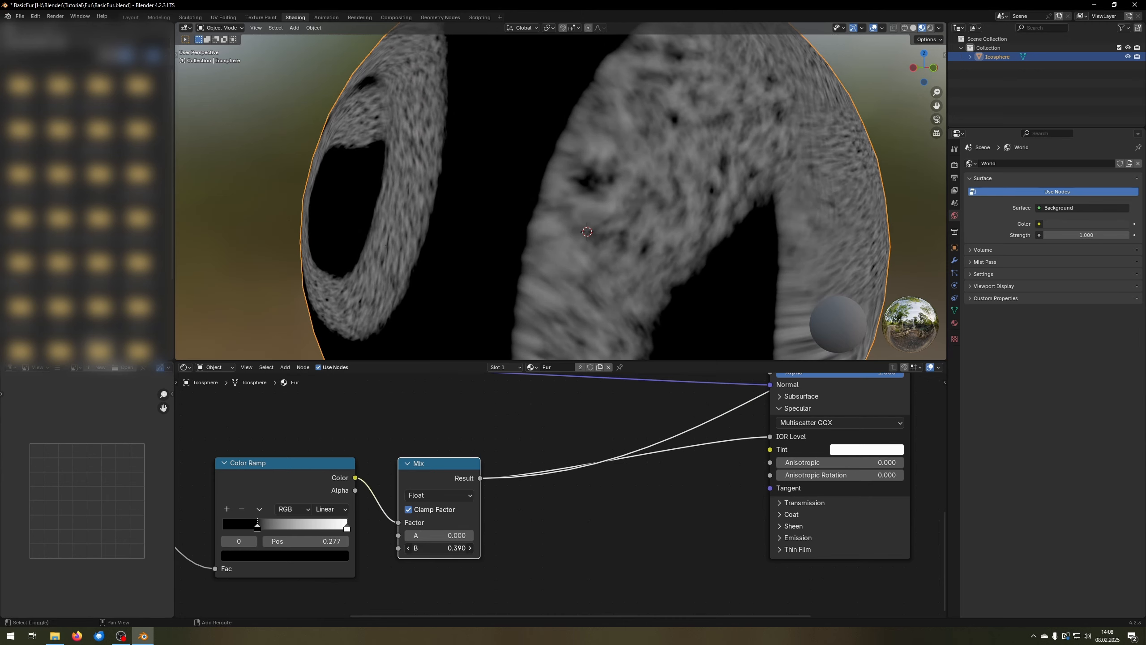
click(440, 548)
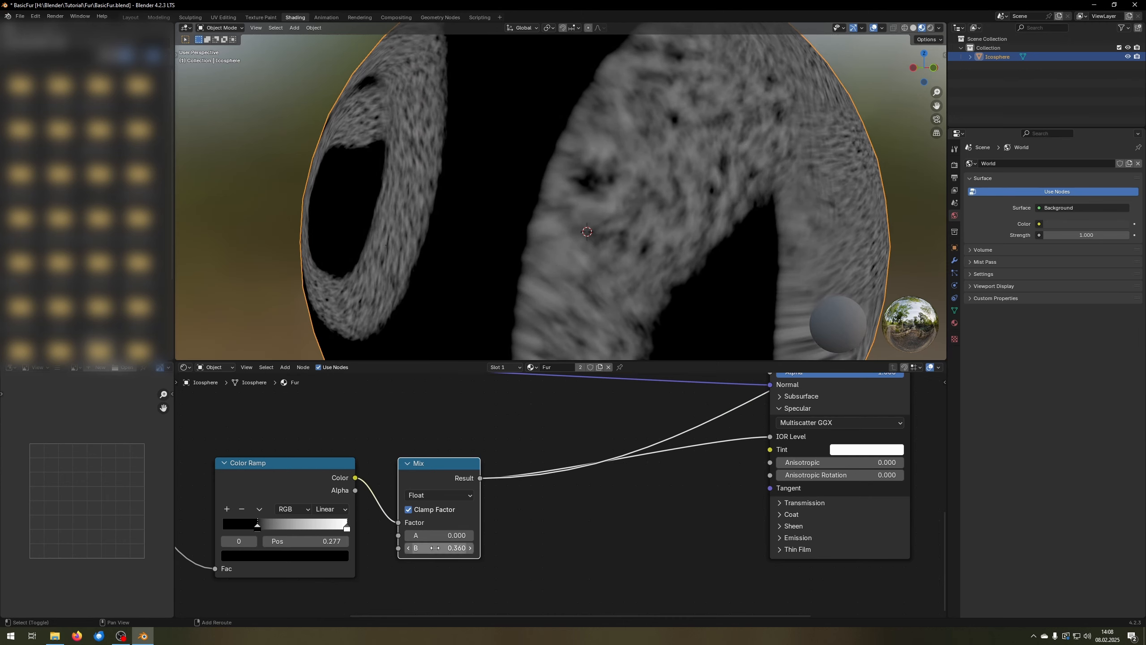
text(0.4)
key(Return)
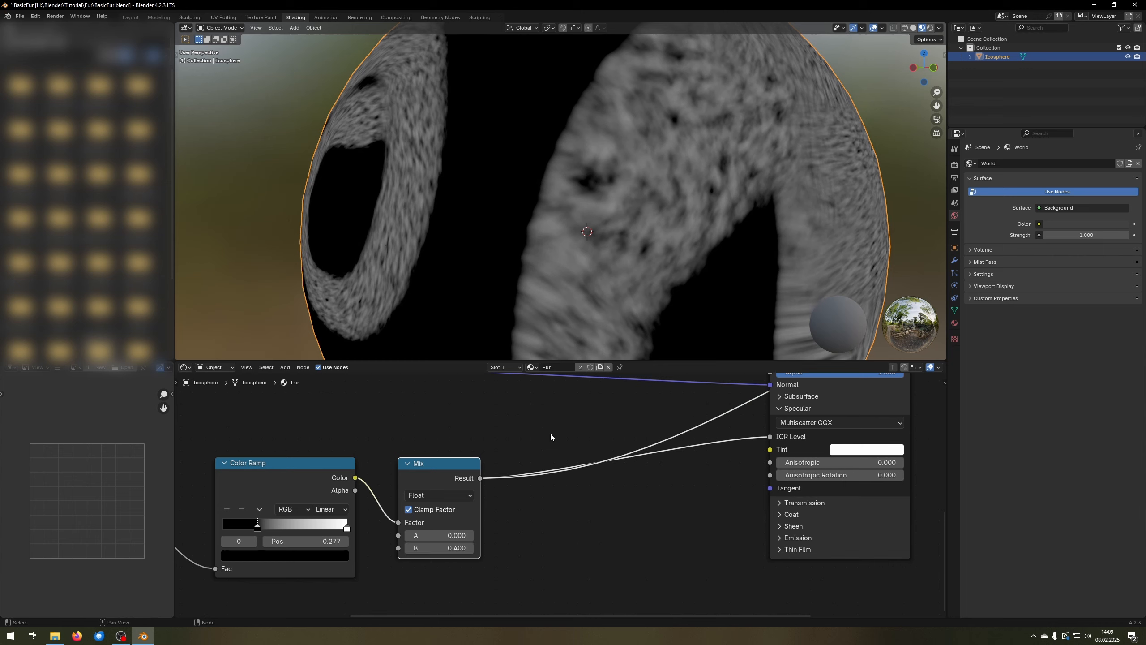
click(454, 535)
text(0.1)
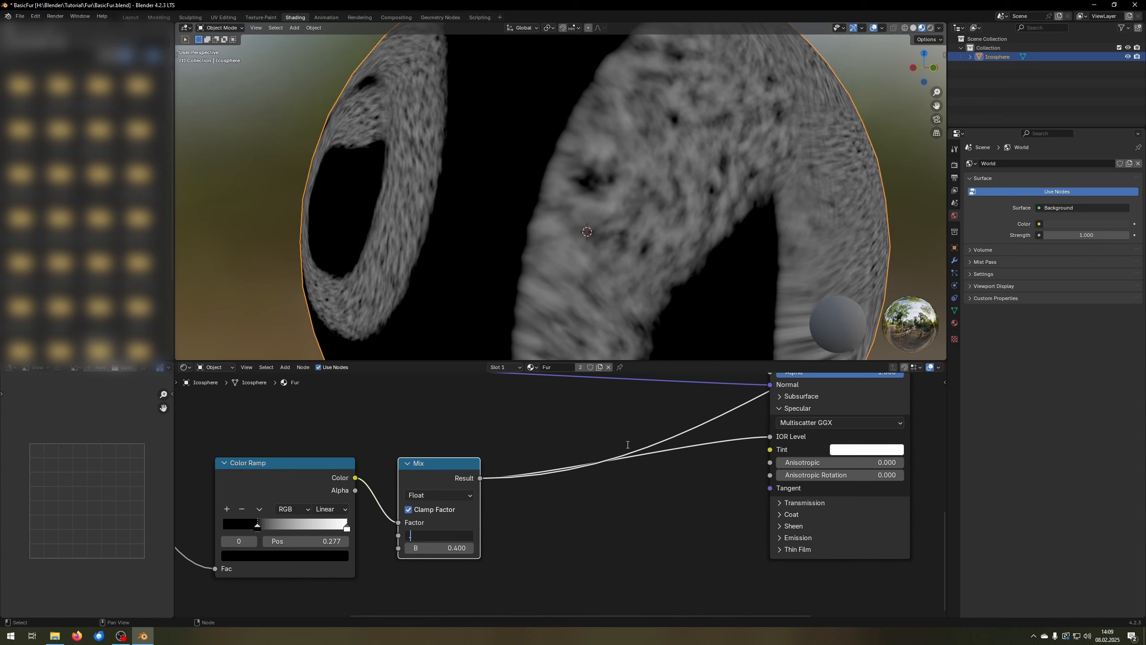
key(Return)
- Reconnect the Principled BSDF to the Material Output's Surface and inspect the fur highlights on the sphere
scroll(615, 494, up, 1)
scroll(616, 495, down, 6)
middle_drag(627, 493, 454, 583)
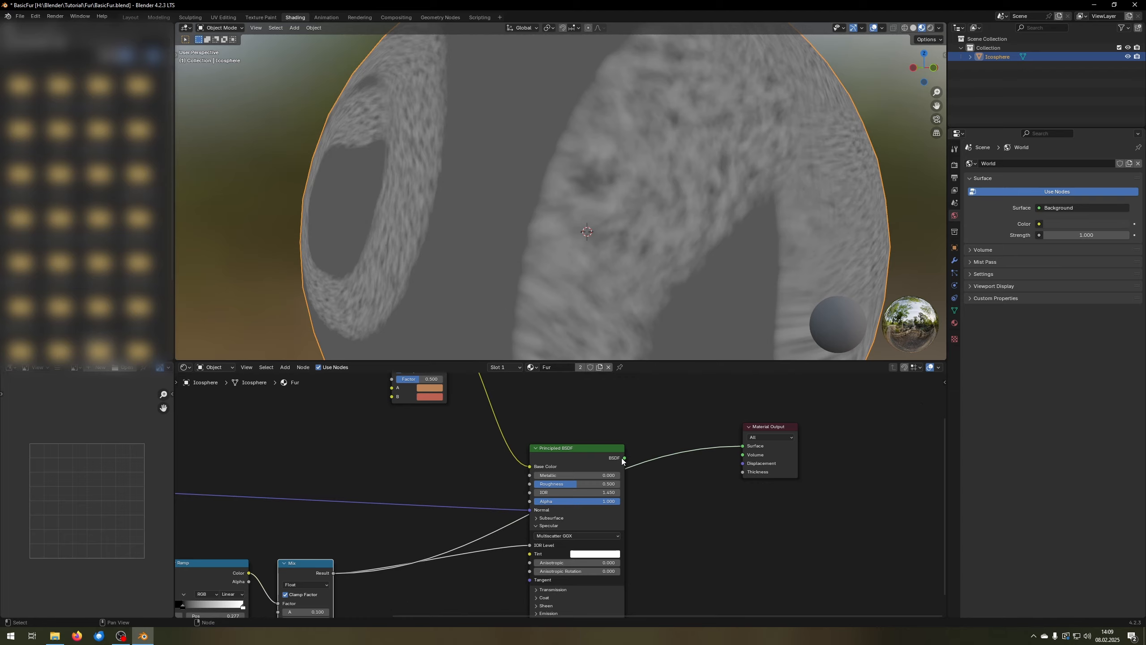
drag(624, 458, 743, 446)
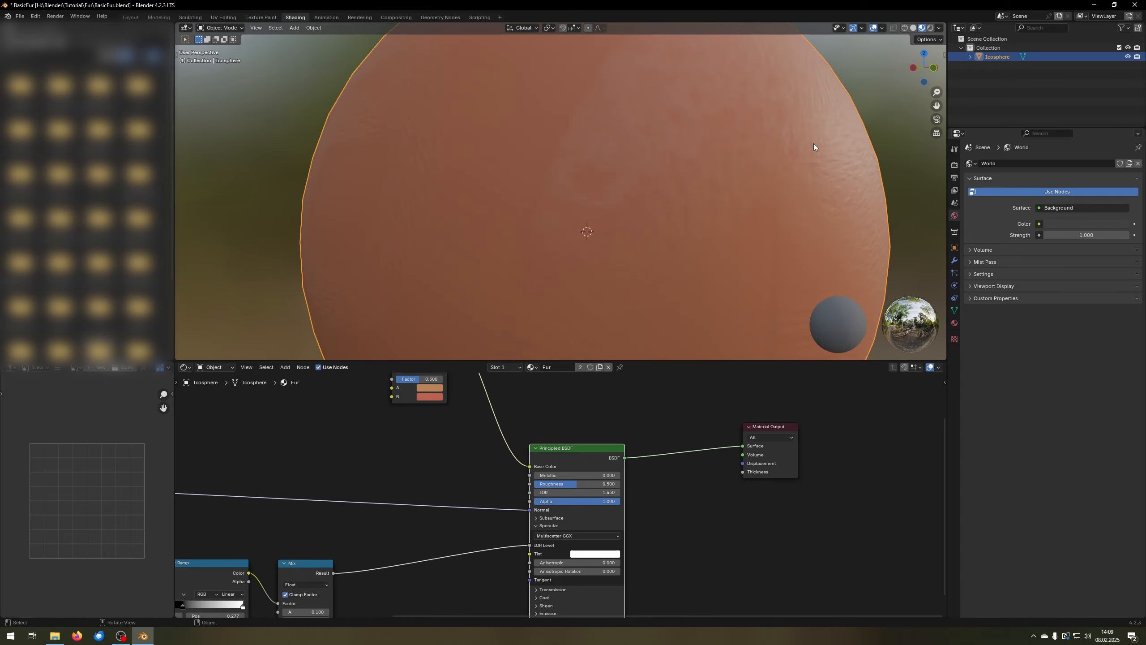
middle_drag(813, 143, 729, 153)
scroll(639, 494, up, 2)
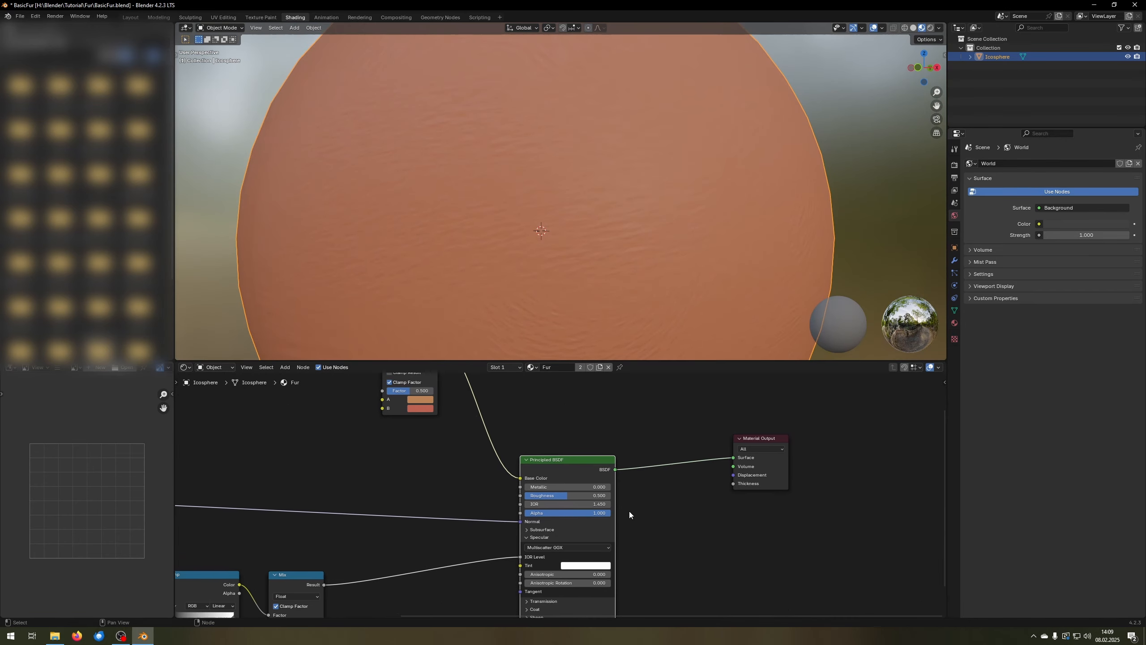
- Set the Principled BSDF's Roughness to 0.8
click(583, 495)
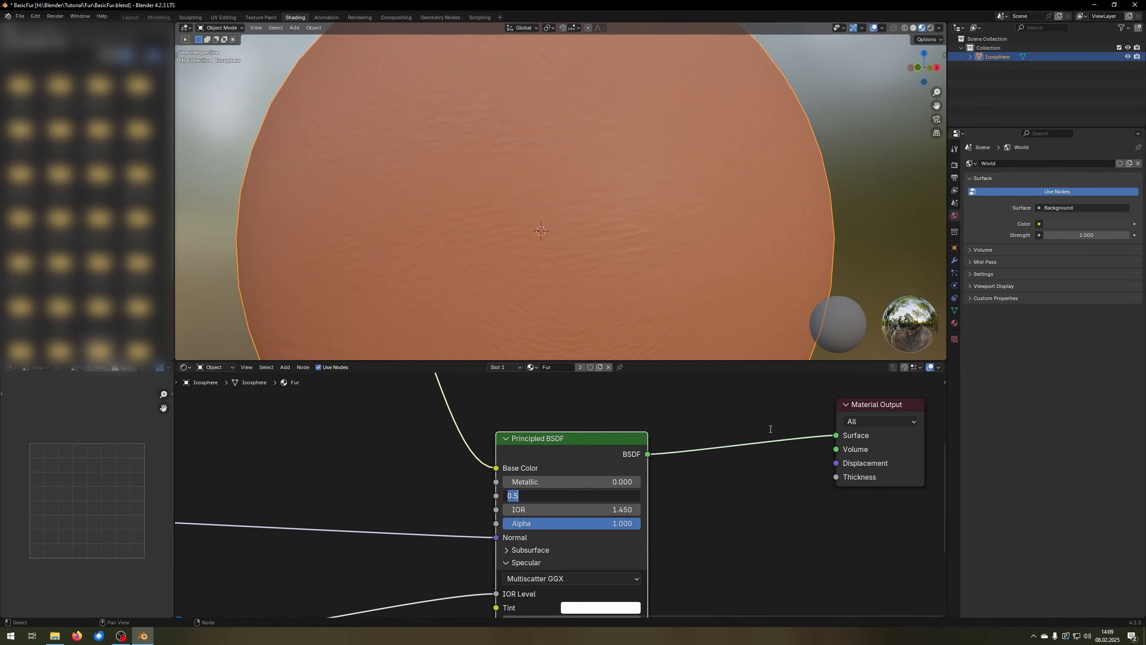
text(.8)
key(Return)
scroll(769, 429, down, 3)
scroll(519, 519, up, 2)
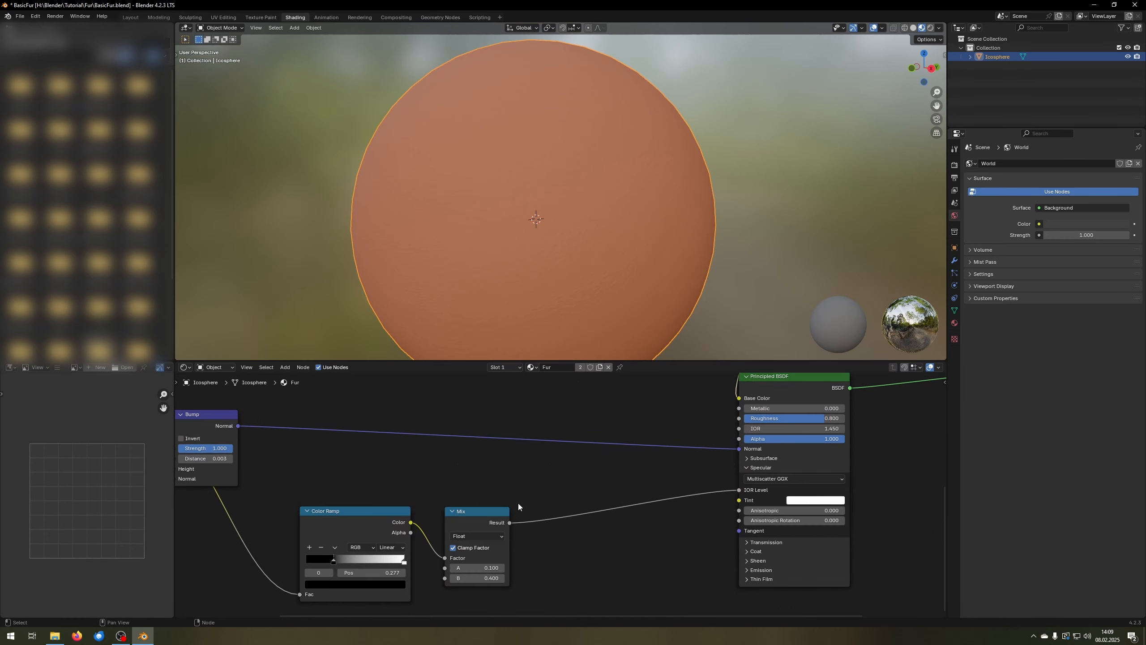
- Spread out the node layout by moving the Color Ramp and Mix pair lower and the Principled BSDF farther from the Bump node
scroll(539, 494, down, 2)
drag(539, 494, 362, 599)
drag(405, 508, 387, 610)
middle_drag(646, 457, 573, 537)
drag(665, 492, 742, 479)
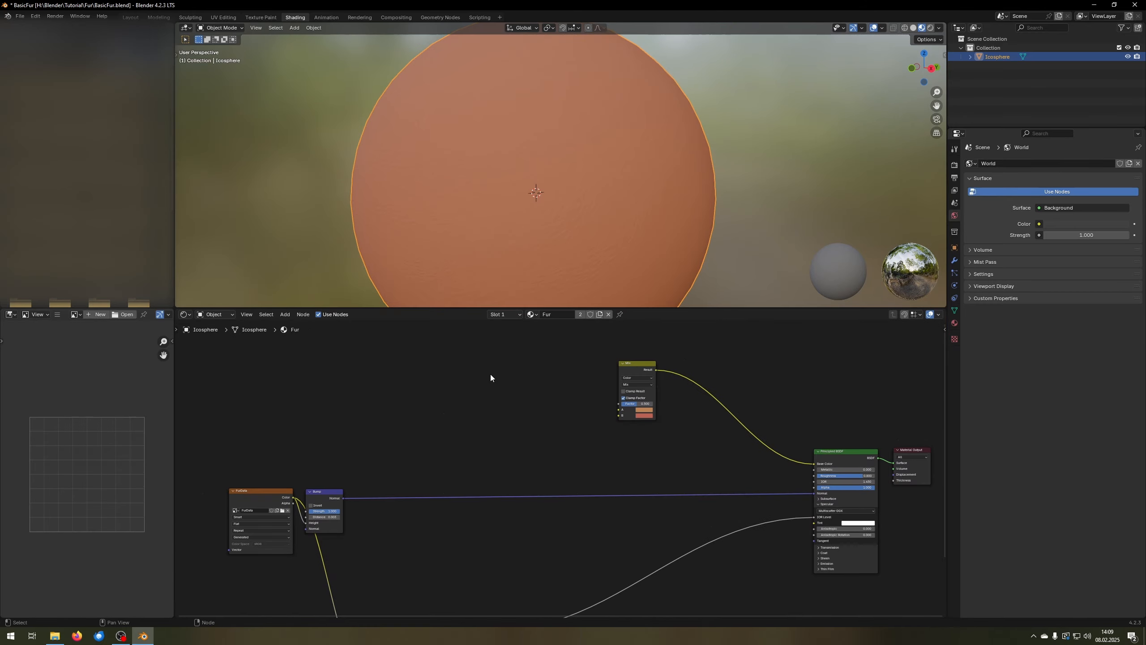
- Add an Image Texture node above the FurData texture node
middle_drag(443, 389, 546, 409)
middle_drag(488, 226, 548, 240)
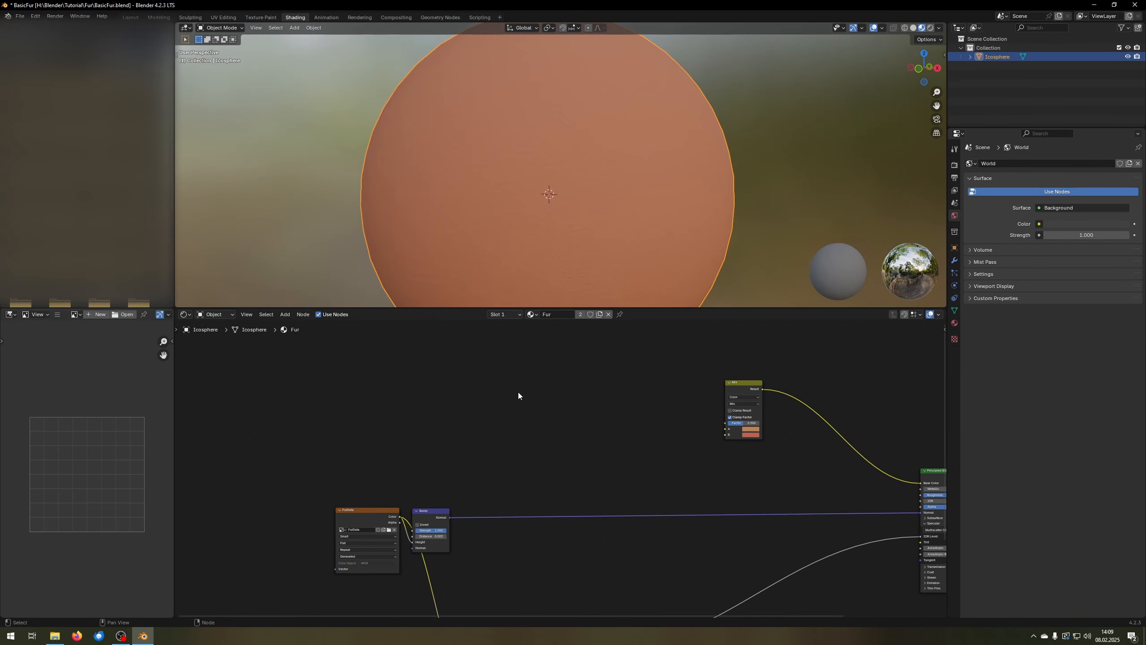
middle_drag(508, 401, 493, 446)
scroll(493, 446, up, 5)
key(shift+a)
click(367, 408)
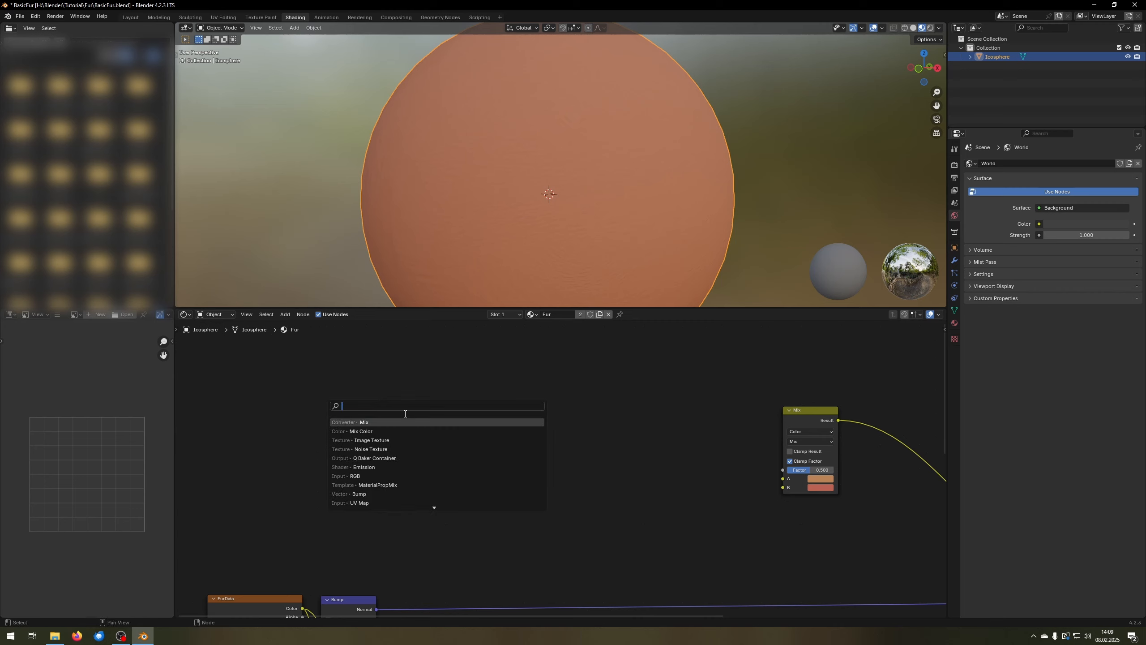
text(in)
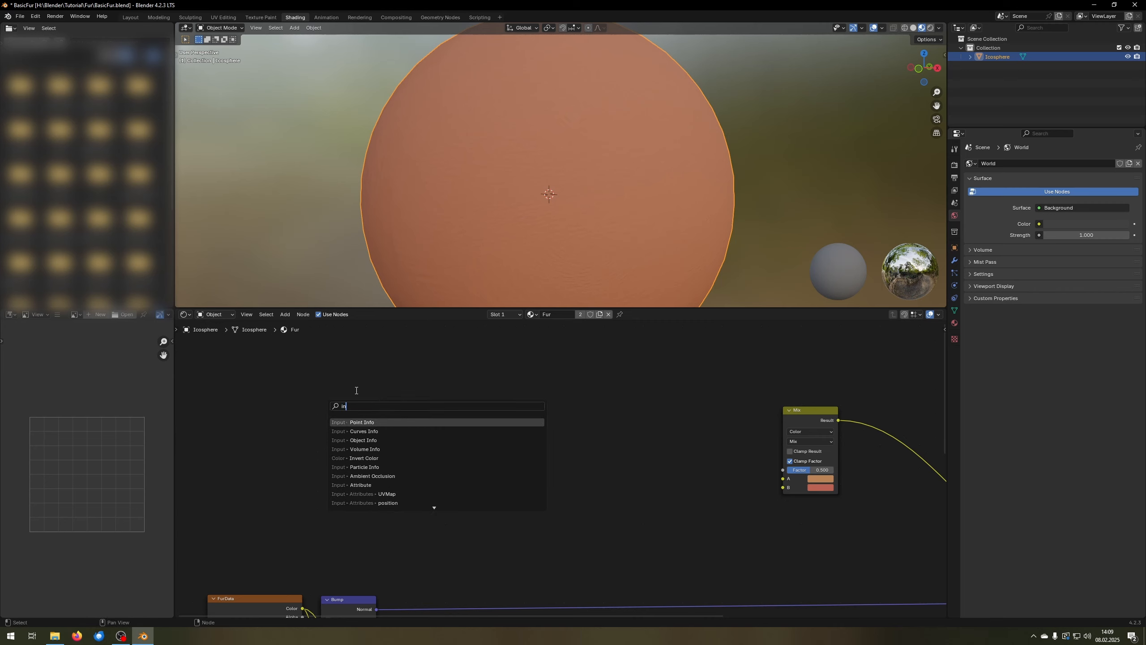
key(BackSpace)
text(m)
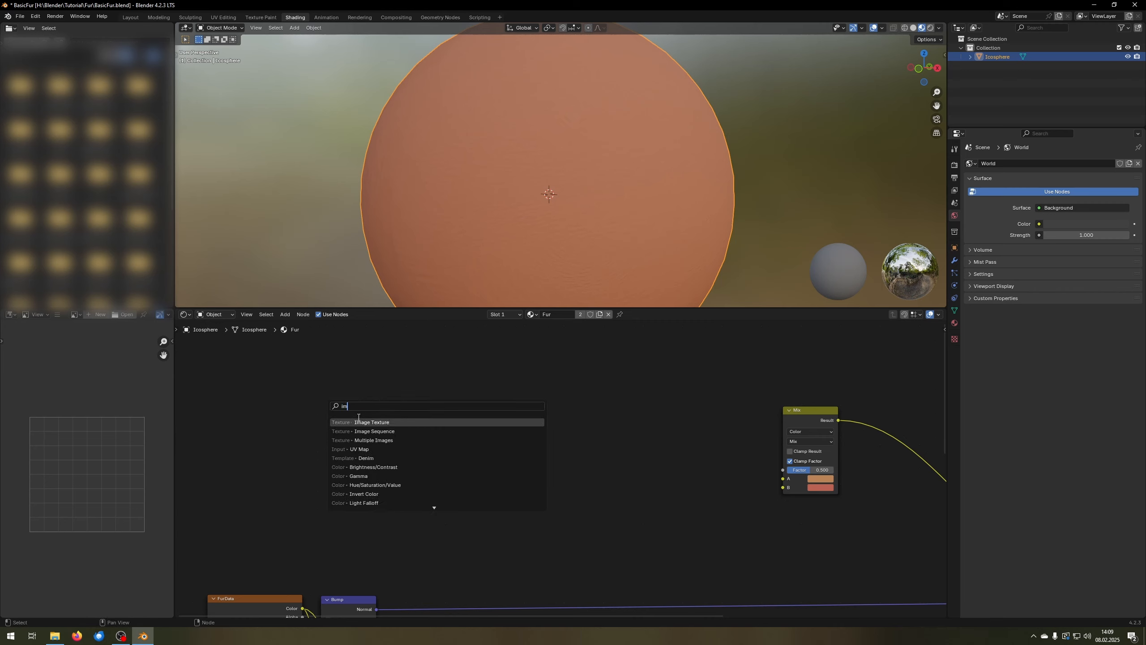
click(360, 421)
click(308, 413)
- Create a new blank black 4096 × 4096 px image named ColorMask1 in the added Image Texture node
middle_drag(351, 405, 436, 400)
click(423, 443)
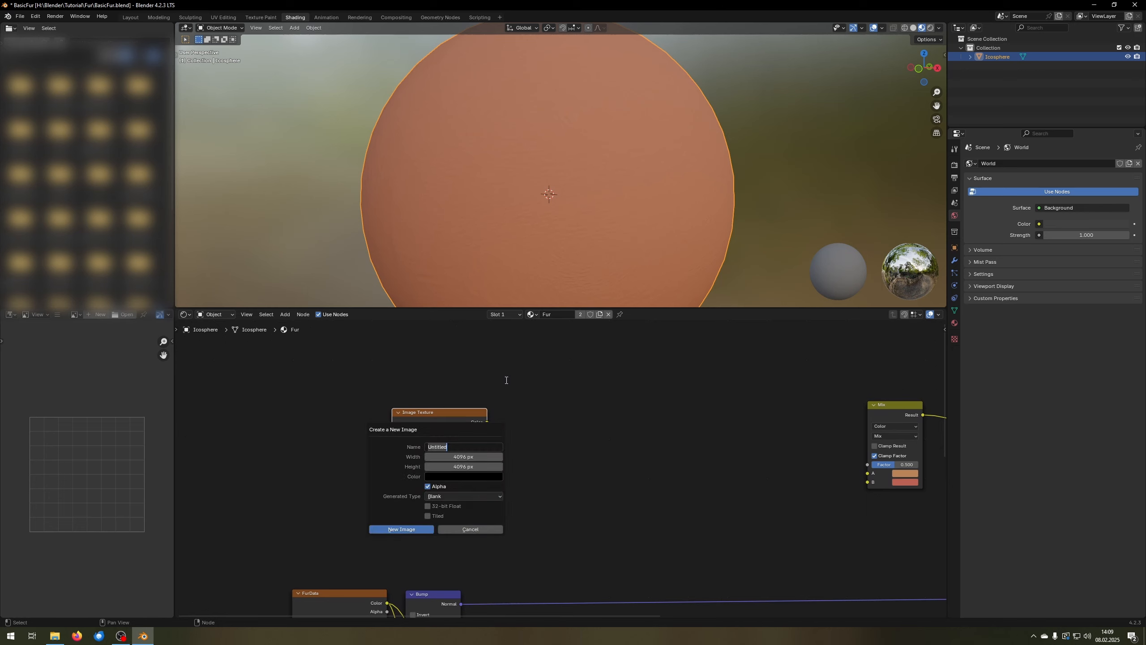
text(Mask)
text(Color)
click(406, 529)
- Connect the ColorMask1 texture's Color output to the Factor of the color Mix node
scroll(453, 421, down, 4)
middle_drag(489, 418, 363, 409)
scroll(383, 404, up, 2)
scroll(317, 424, up, 1)
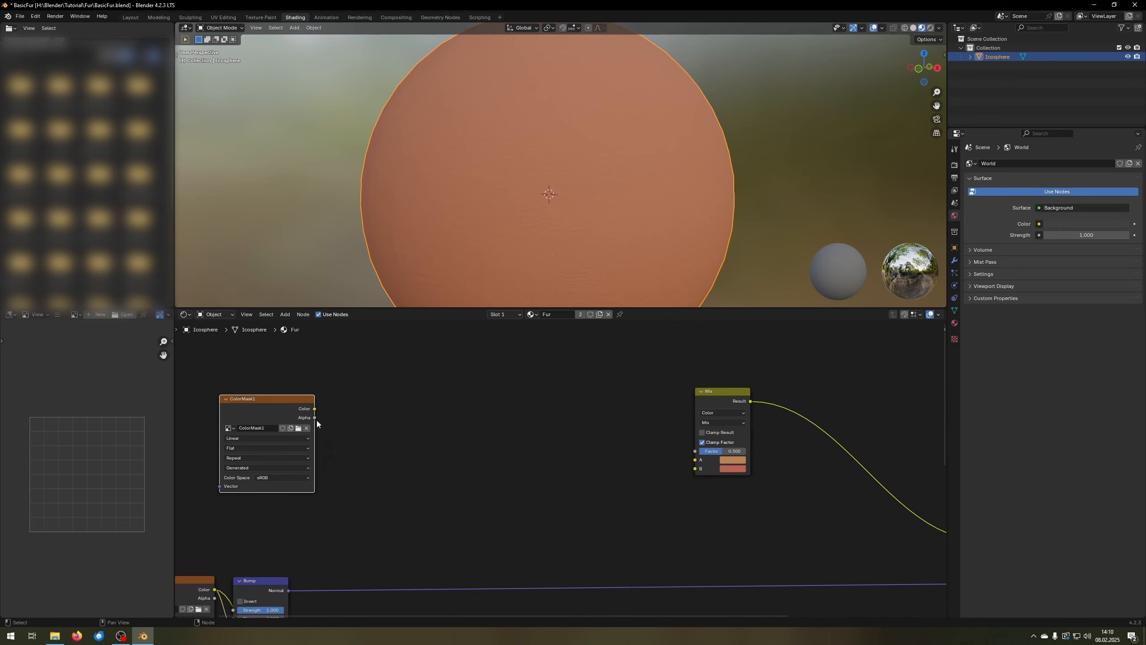
drag(315, 409, 694, 452)
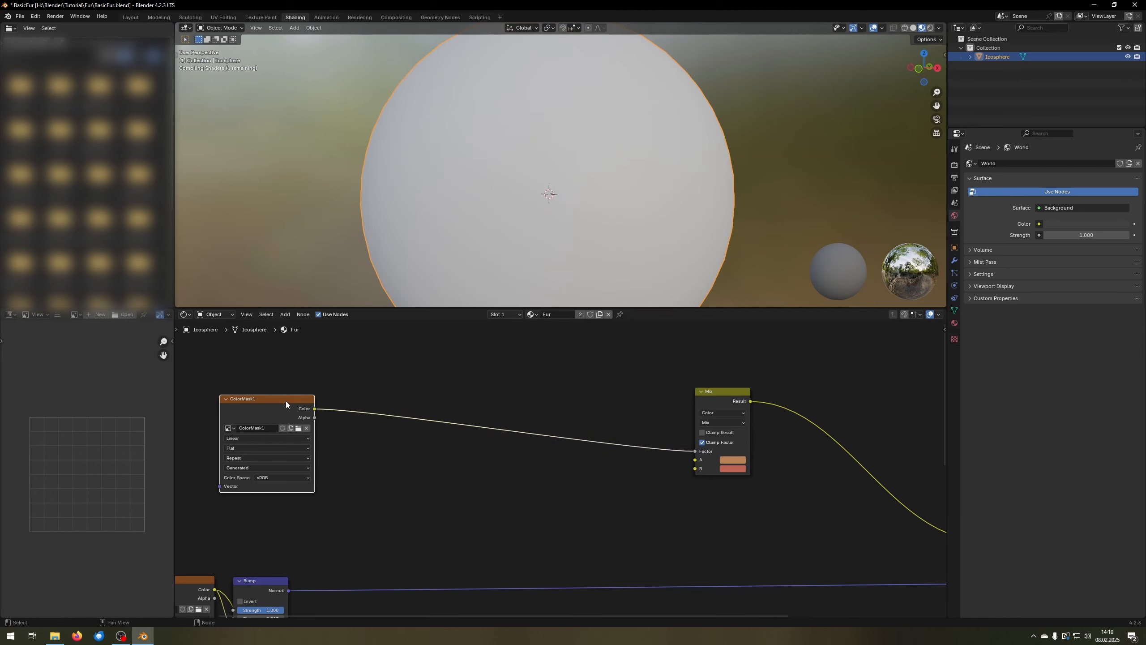
- Reposition the ColorMask1 texture node closer to the color Mix node
drag(285, 402, 476, 427)
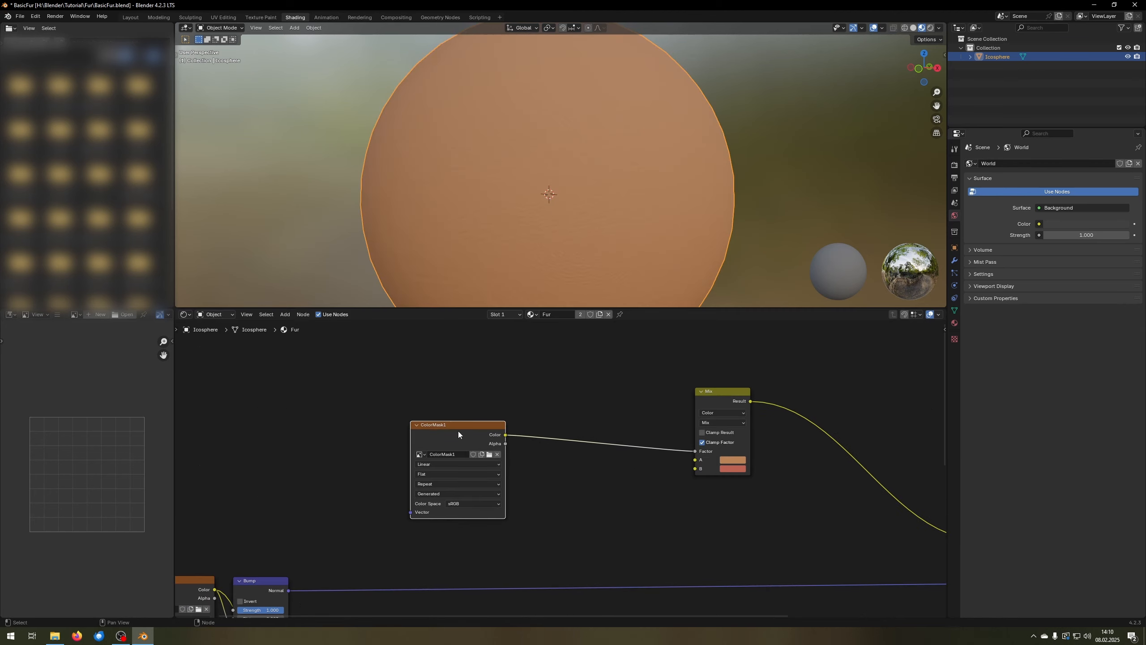
middle_drag(423, 407, 397, 393)
scroll(552, 427, down, 2)
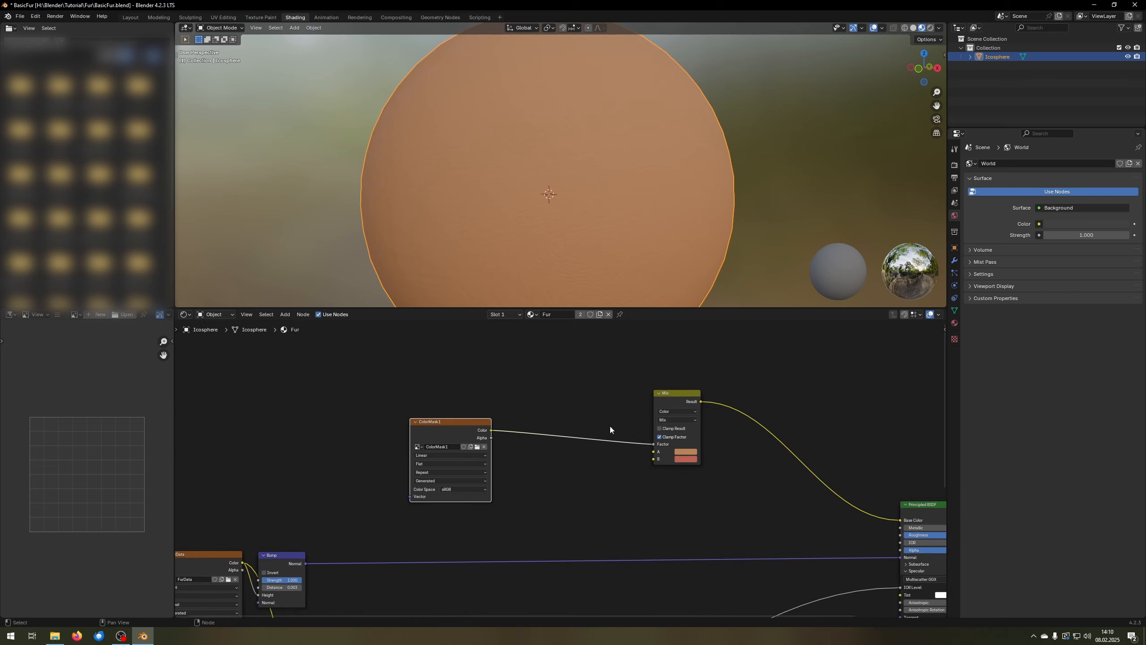
middle_drag(610, 427, 587, 431)
scroll(428, 416, up, 2)
drag(388, 414, 342, 392)
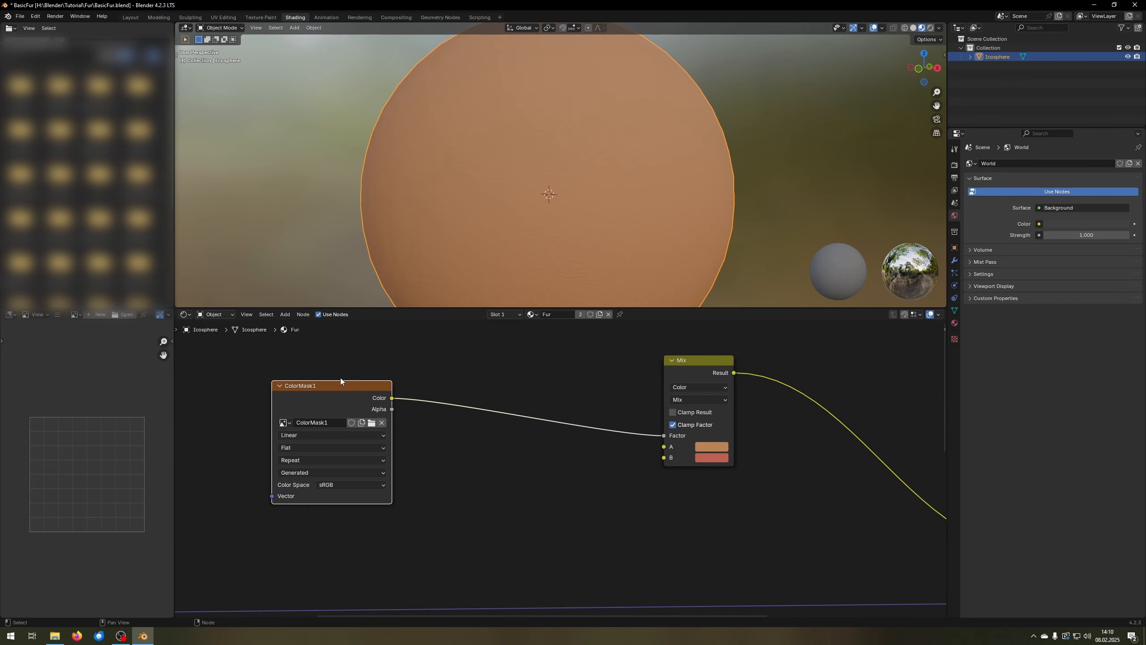
- Switch to the Texture Paint workspace and make FurData the active paint slot
click(261, 17)
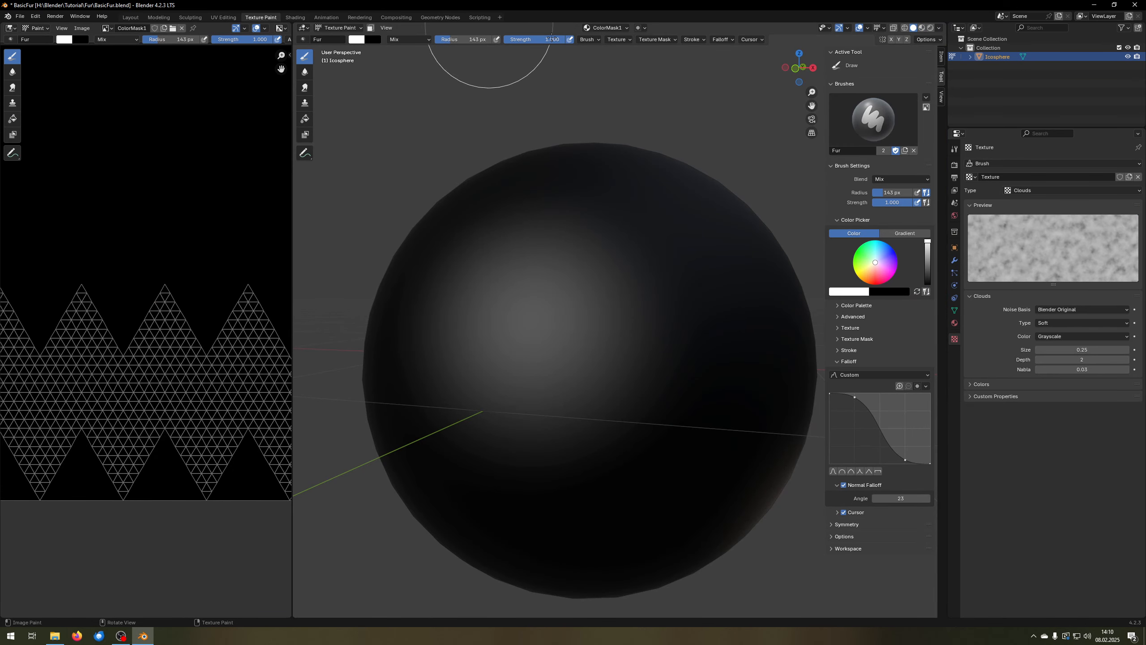
click(604, 28)
click(602, 29)
click(600, 27)
click(605, 28)
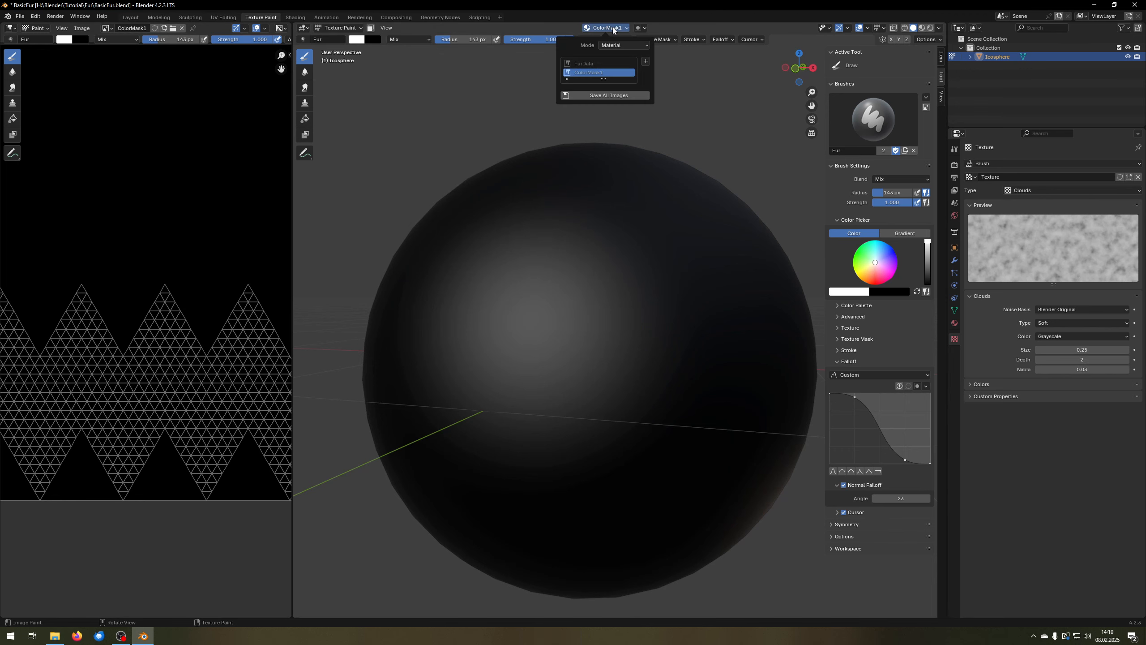
click(585, 63)
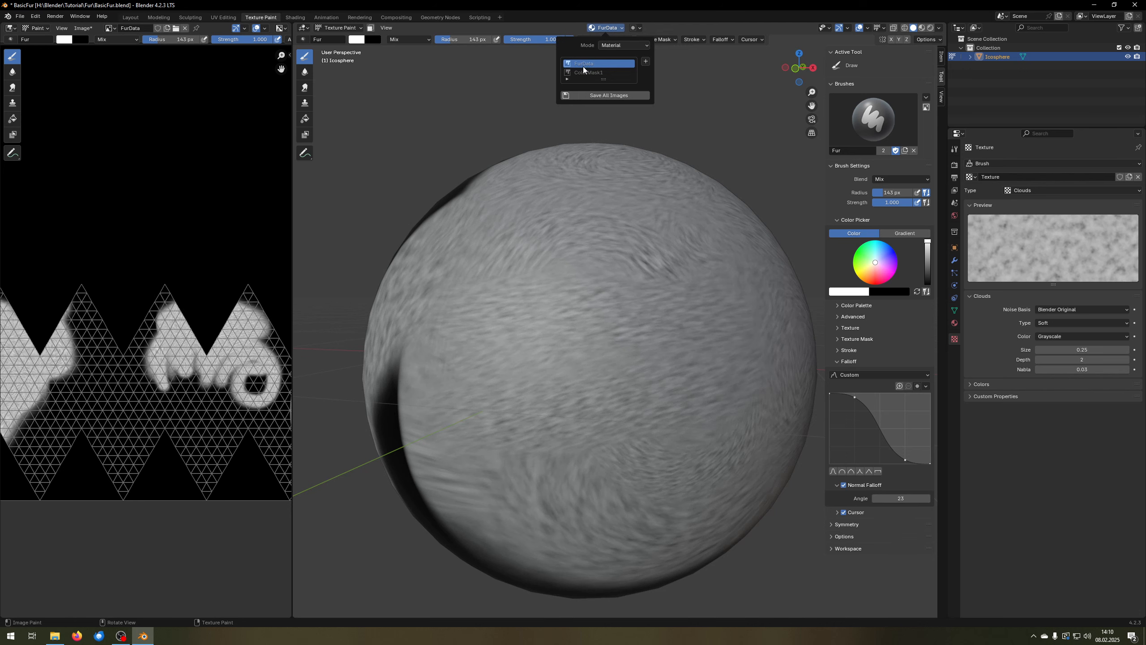
- Make ColorMask1 the active paint slot and switch to the TexDraw brush
click(587, 72)
middle_drag(670, 269, 693, 350)
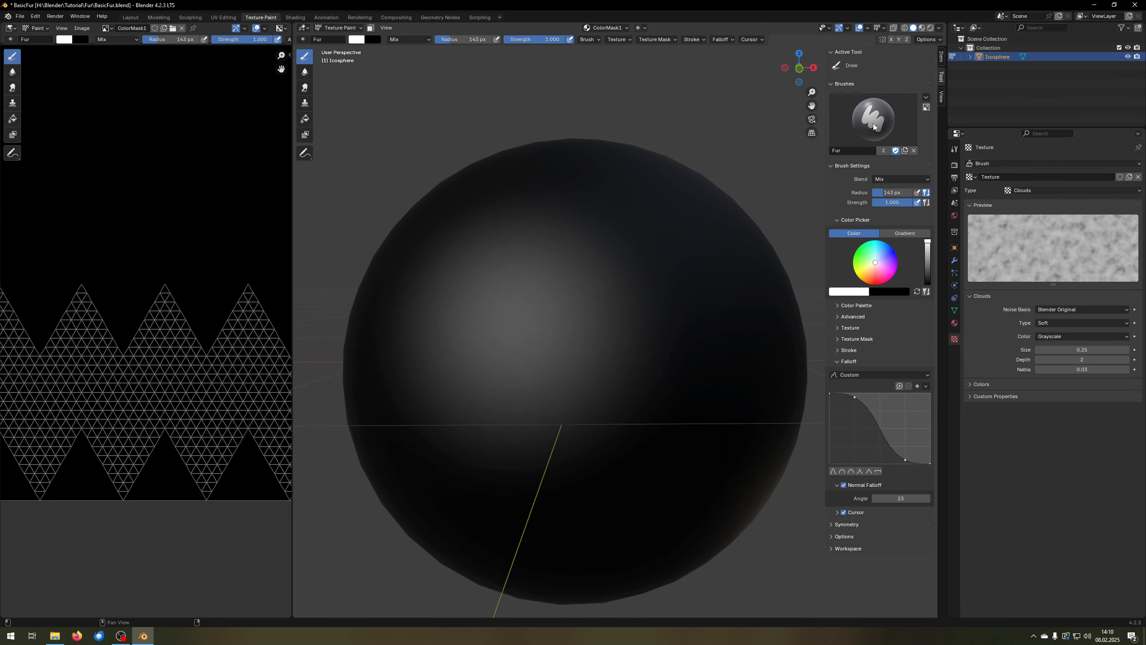
click(303, 40)
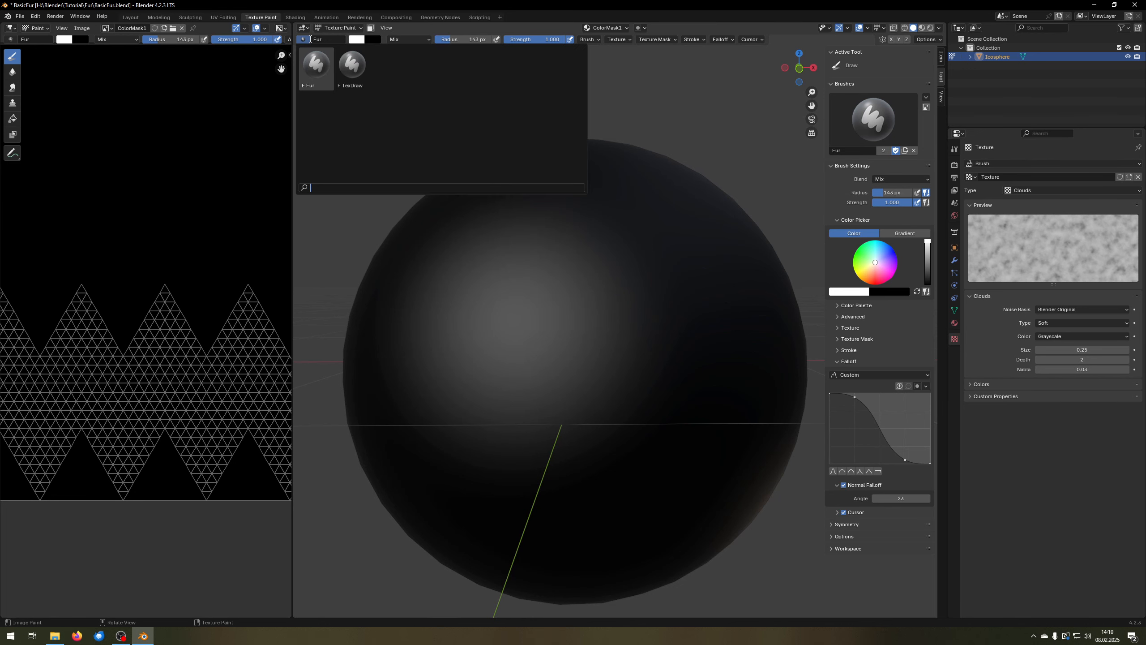
click(353, 68)
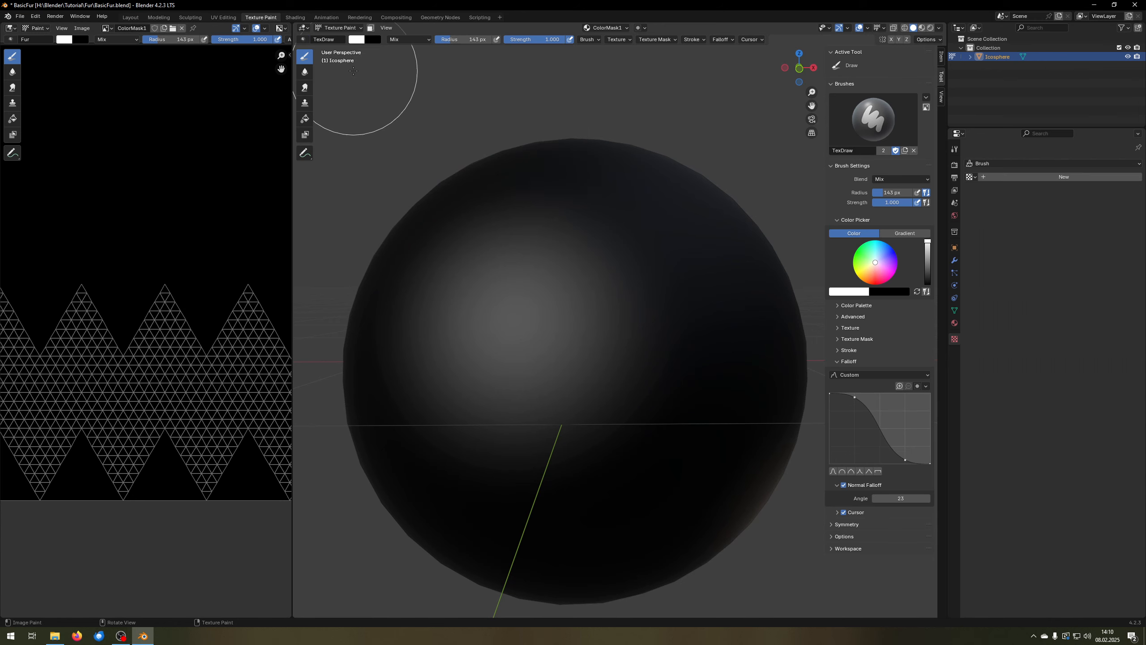
- Paint broad white strokes across the upper middle of the sphere on ColorMask1
mouse_move(593, 295)
mouse_down()
mouse_move(661, 302)
mouse_move(548, 322)
mouse_move(657, 248)
mouse_move(455, 271)
mouse_up()
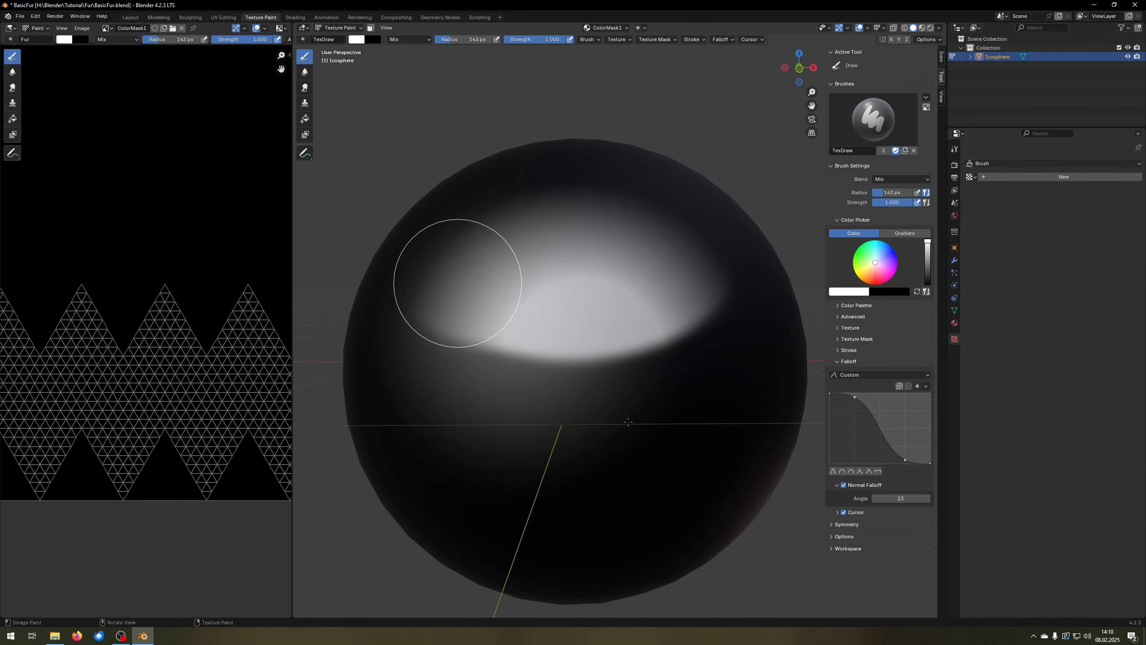
middle_drag(455, 271, 770, 323)
drag(770, 323, 425, 335)
- Switch the viewport shading to Material Preview
key(z)
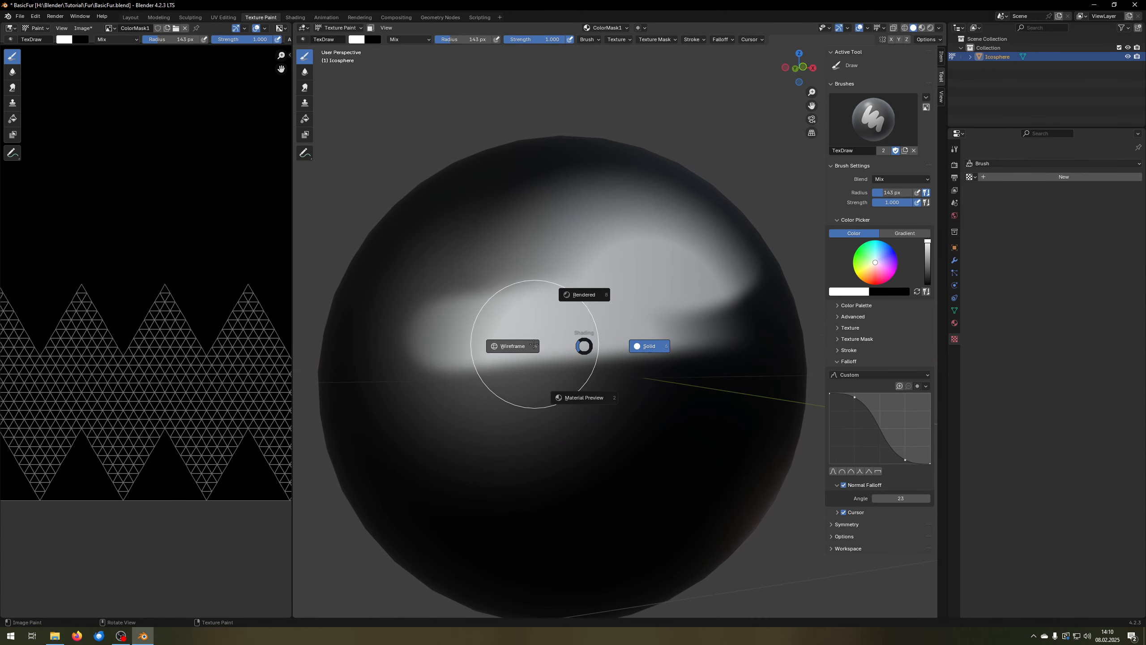
click(512, 346)
key(z)
click(595, 352)
key(z)
click(606, 383)
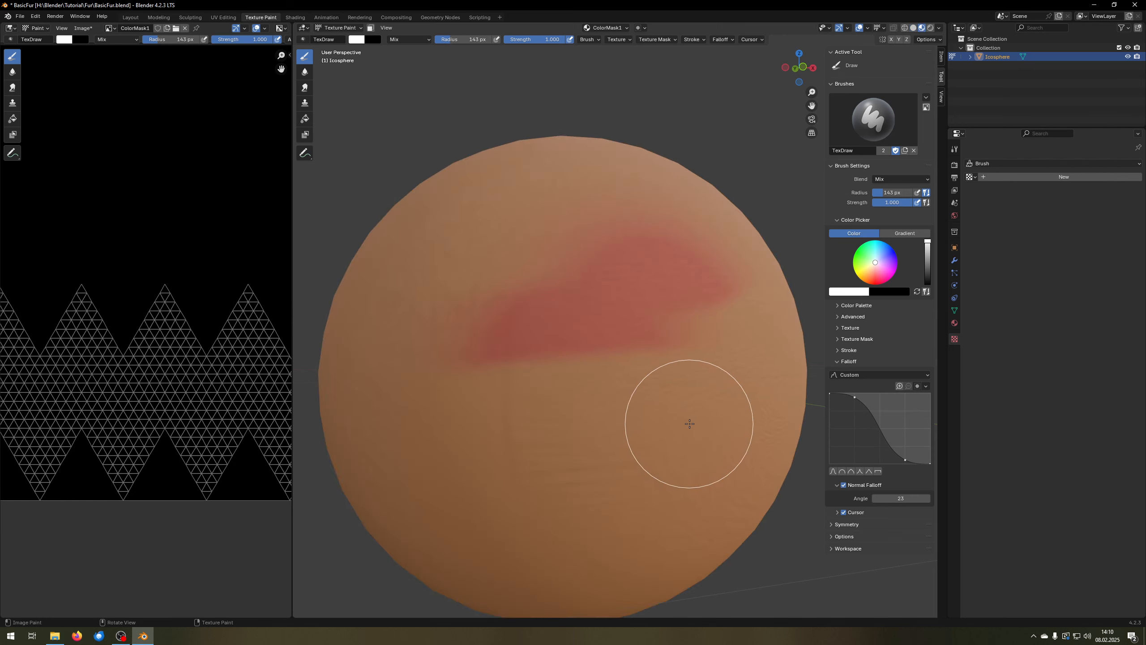
- Extend the painted ColorMask1 area with more white strokes around the existing patch on the sphere
mouse_move(685, 417)
middle_down()
mouse_move(699, 401)
mouse_move(602, 346)
middle_up()
drag(601, 347, 485, 325)
drag(559, 271, 590, 257)
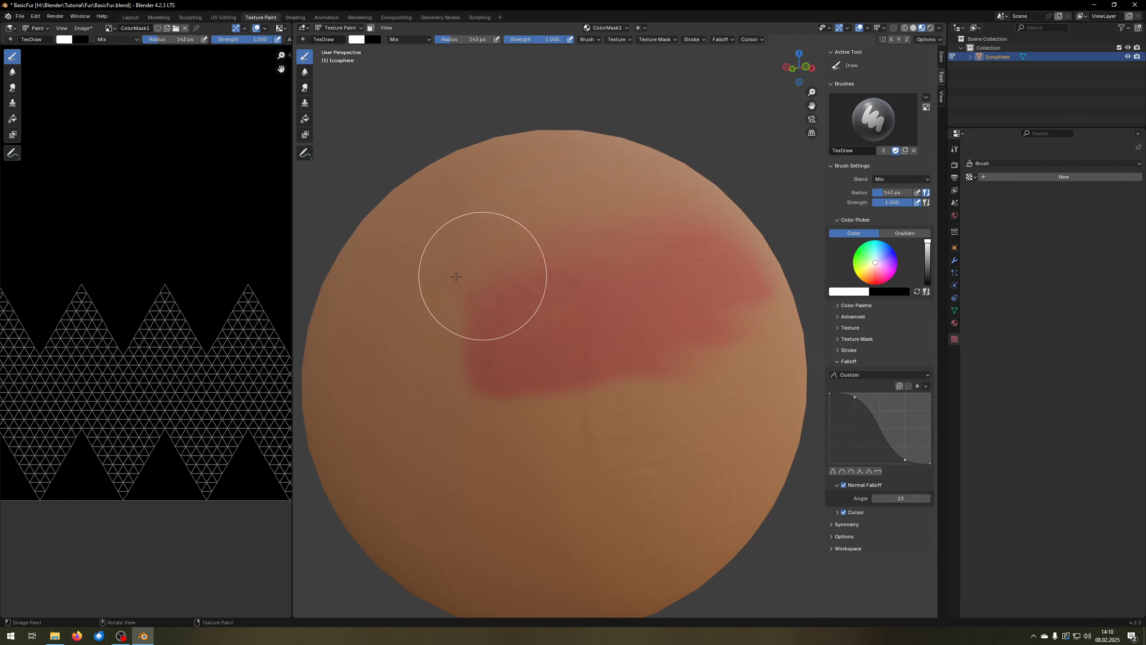
middle_drag(538, 277, 579, 291)
mouse_move(680, 325)
shift+middle_down()
mouse_move(572, 310)
mouse_move(658, 298)
shift+middle_up()
drag(689, 310, 463, 347)
drag(490, 409, 553, 411)
mouse_move(713, 399)
middle_down()
mouse_move(604, 389)
mouse_move(637, 351)
mouse_move(634, 312)
mouse_move(619, 326)
middle_up()
mouse_move(593, 384)
middle_down()
mouse_move(637, 361)
mouse_move(636, 321)
mouse_move(636, 370)
middle_up()
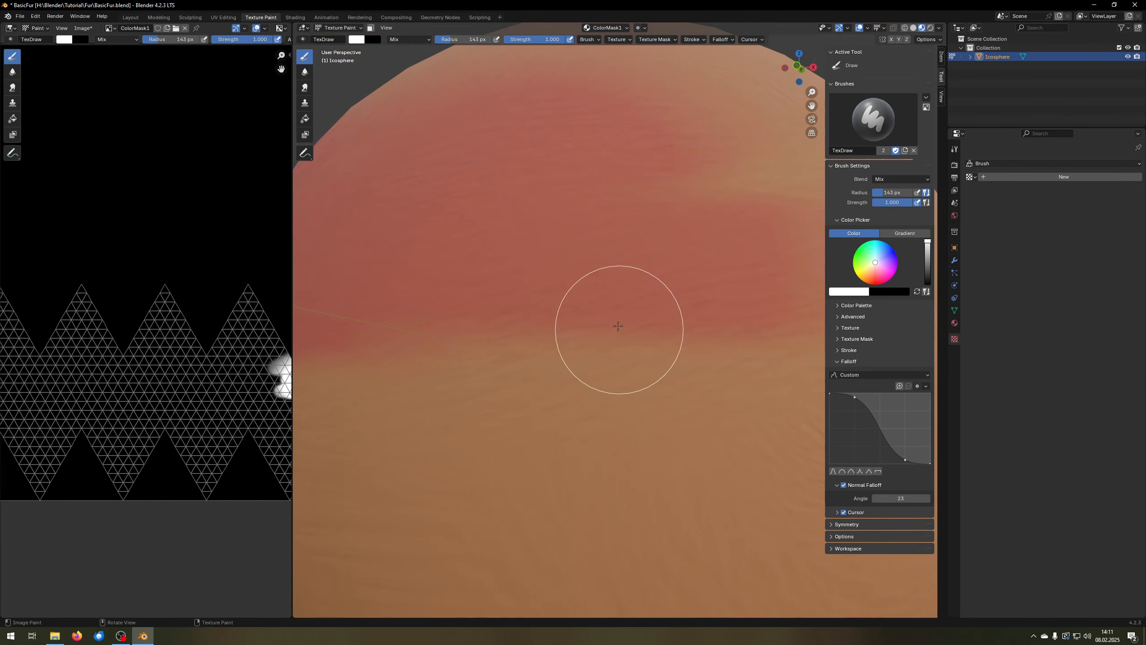
scroll(548, 220, up, 2)
scroll(568, 238, down, 4)
scroll(568, 238, up, 2)
- Switch to the Shading workspace and spread out the ColorMask1, FurData and Bump nodes to make room before the color Mix node
click(296, 18)
scroll(586, 415, down, 5)
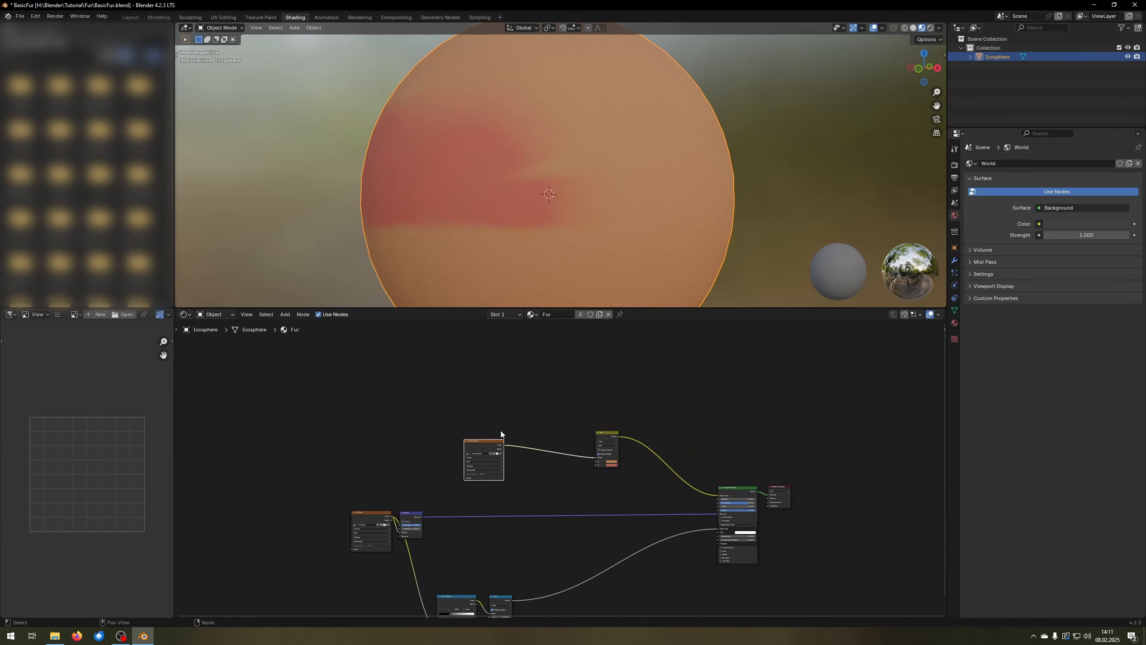
scroll(501, 435, up, 3)
drag(406, 526, 572, 516)
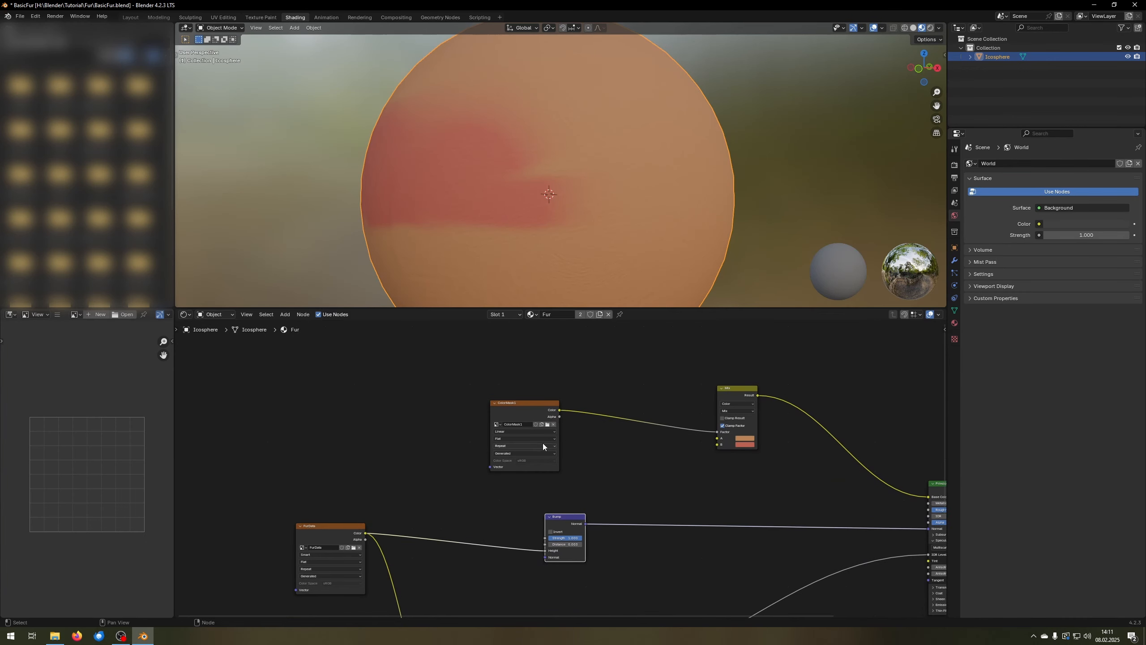
drag(528, 407, 322, 407)
drag(565, 519, 591, 512)
drag(339, 536, 326, 539)
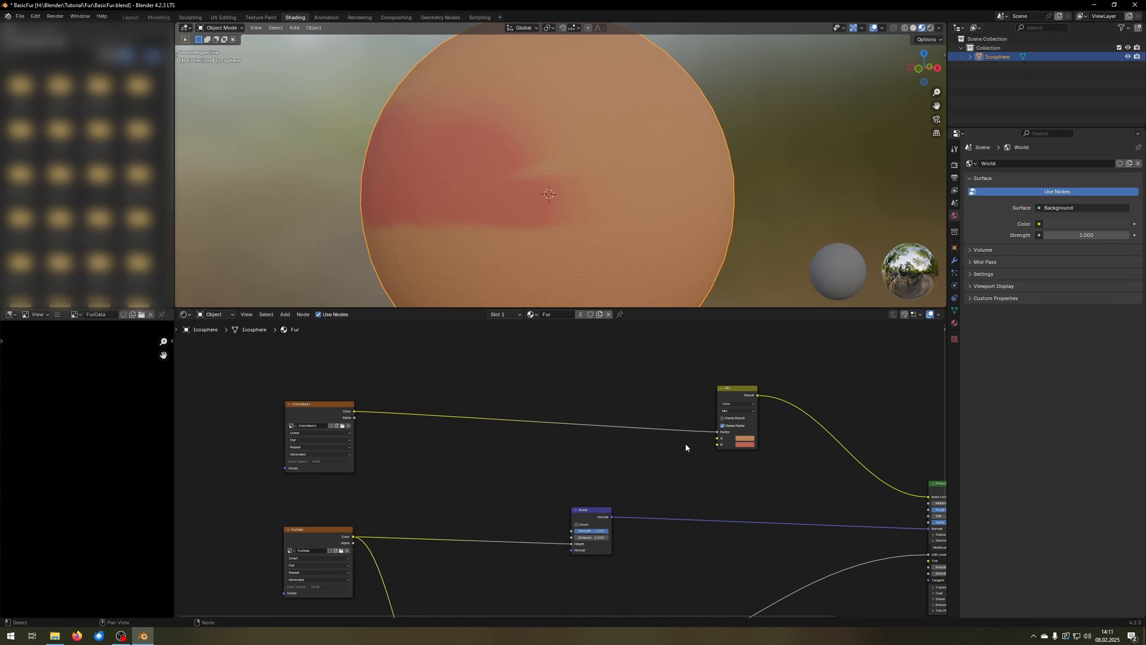
drag(718, 432, 717, 432)
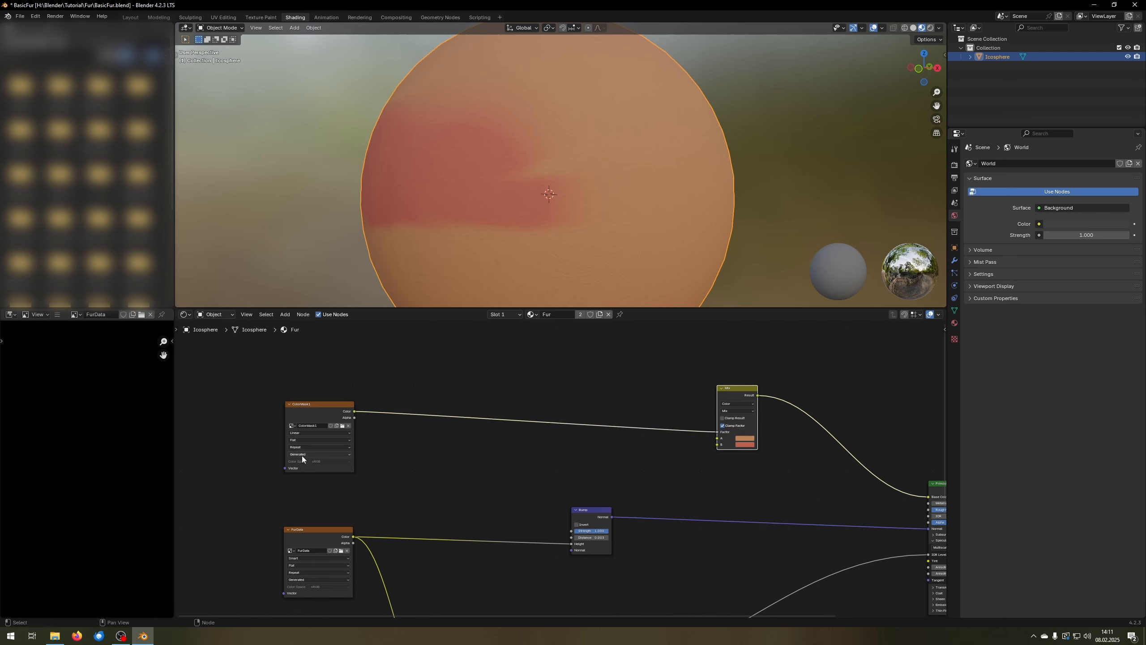
- Add a Power Math node fed by the FurData texture's Color output and place it between the texture and Bump nodes
click(417, 452)
scroll(348, 432, up, 3)
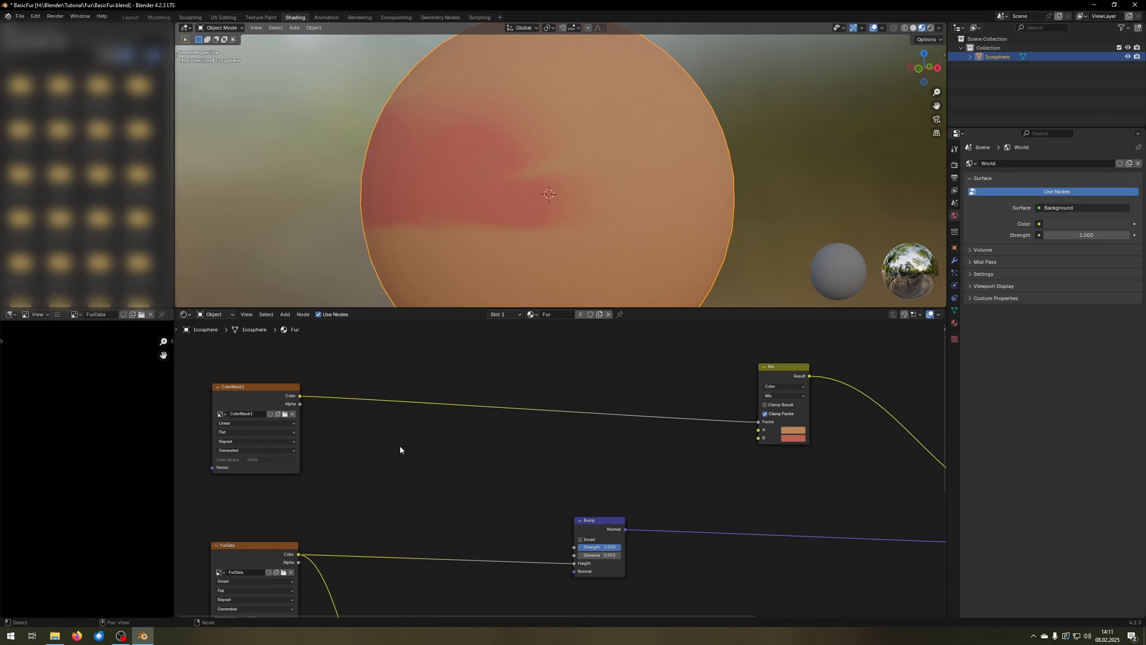
drag(300, 395, 404, 448)
click(361, 429)
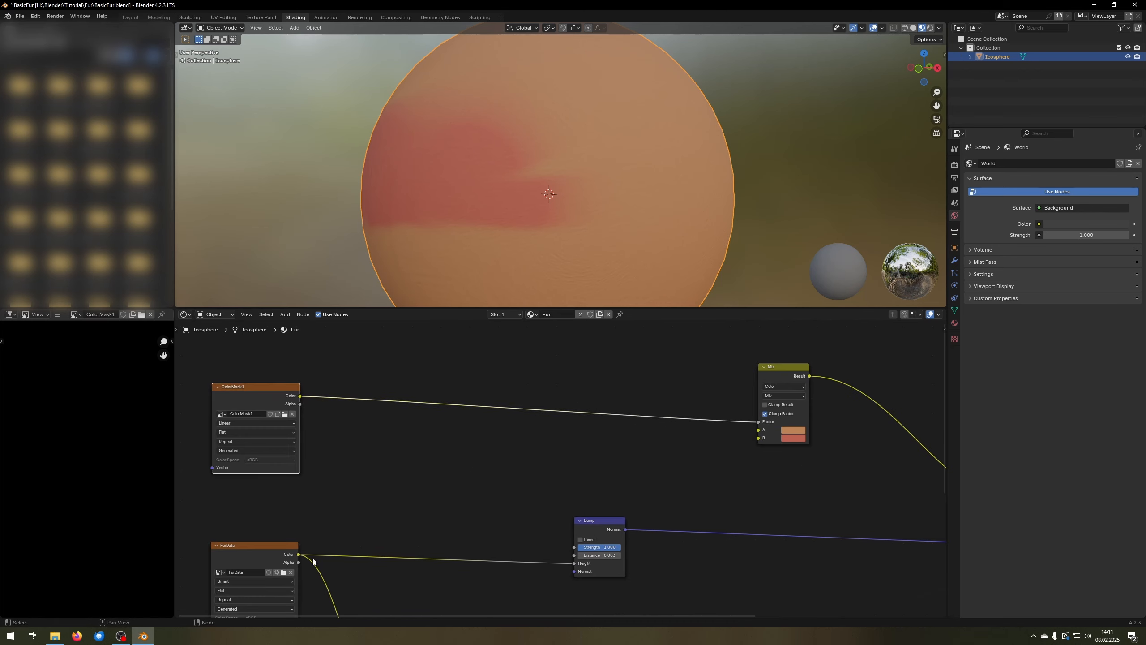
drag(298, 554, 429, 420)
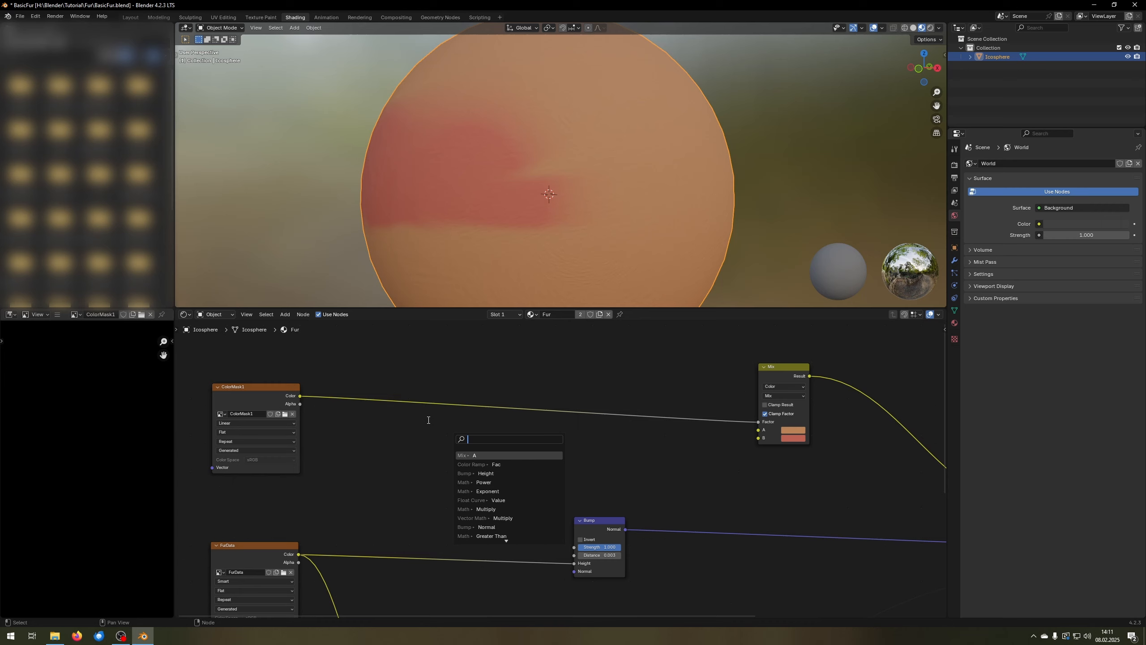
text(pow)
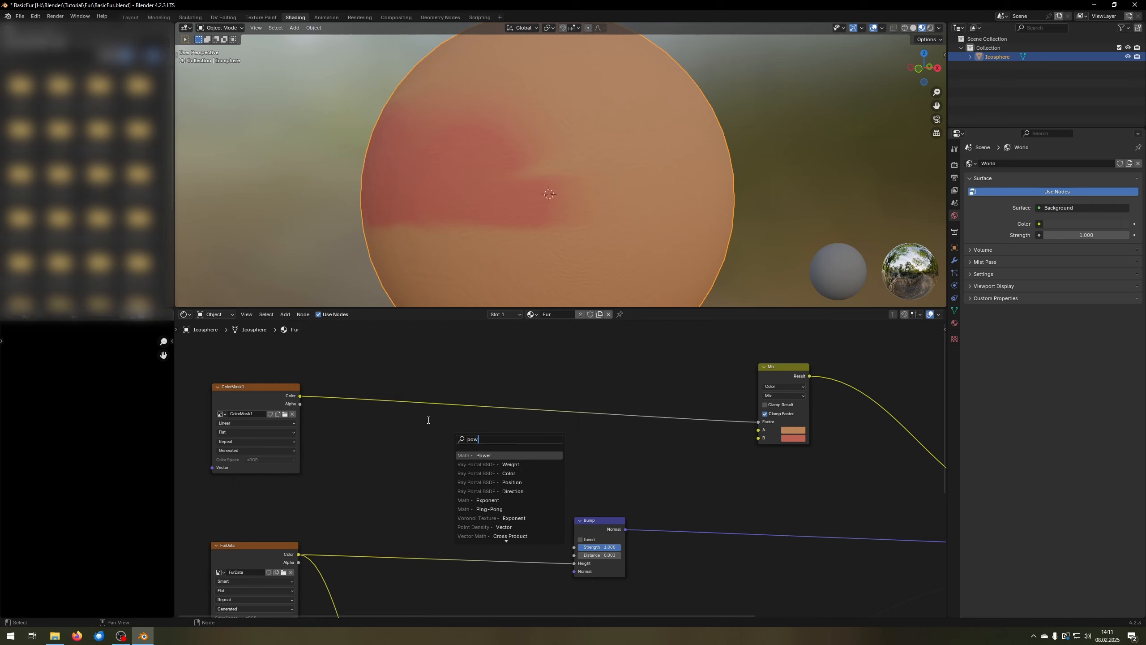
click(476, 455)
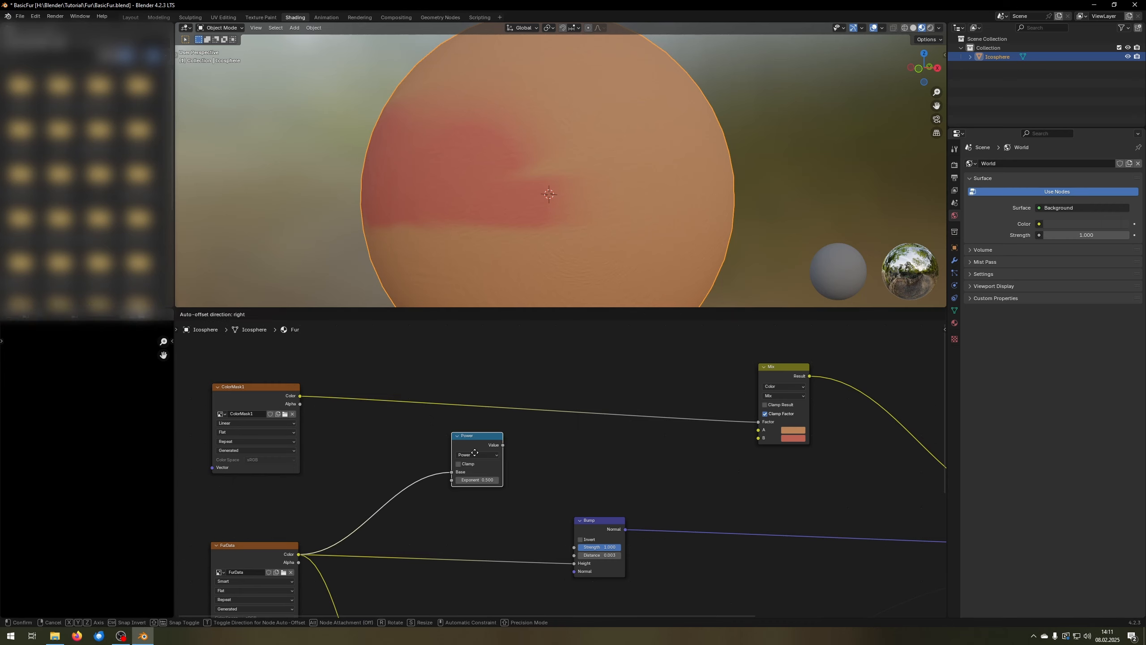
click(404, 465)
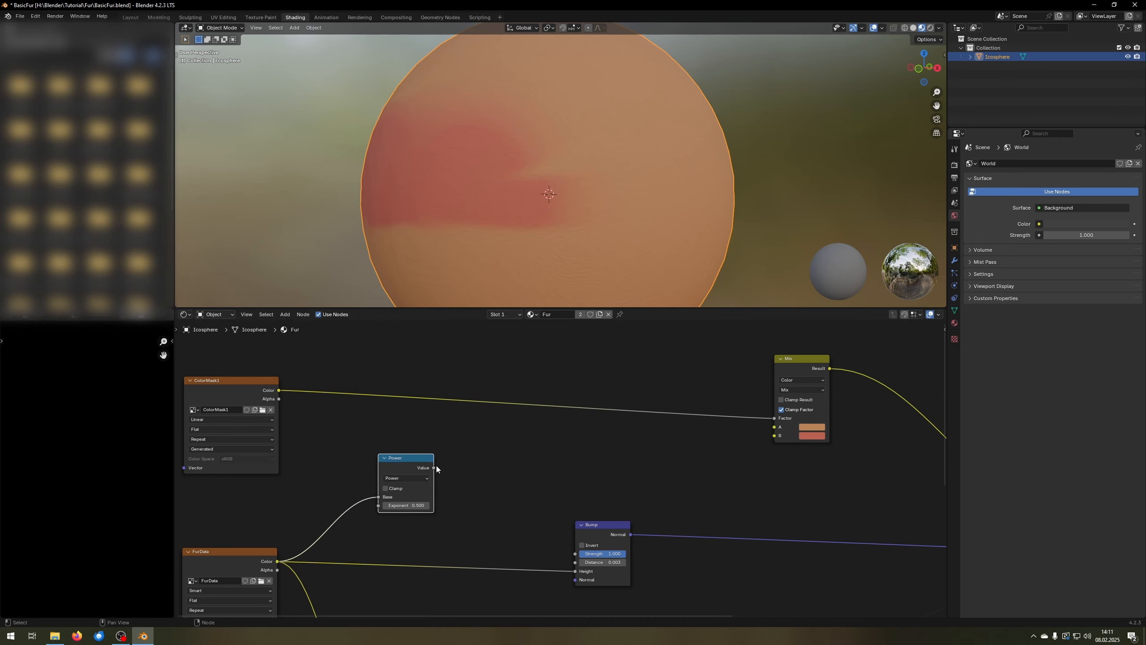
- Add a Multiply Math node fed by the Power node's output and place it above and beyond the Power node
drag(434, 468, 485, 448)
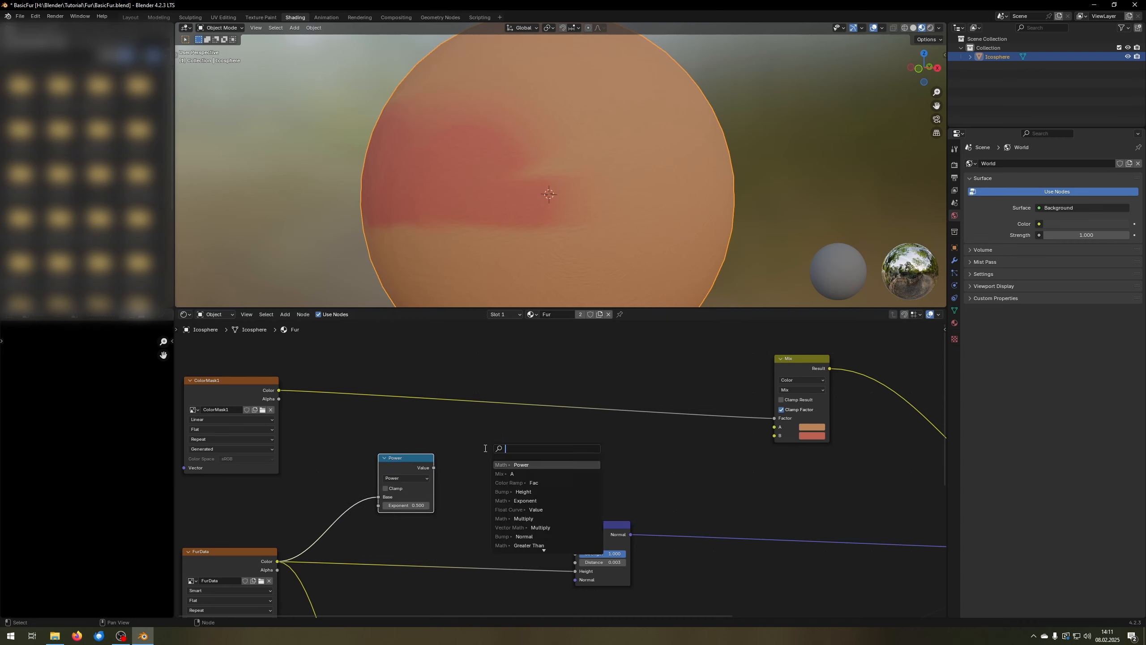
text(mul)
key(Return)
click(485, 448)
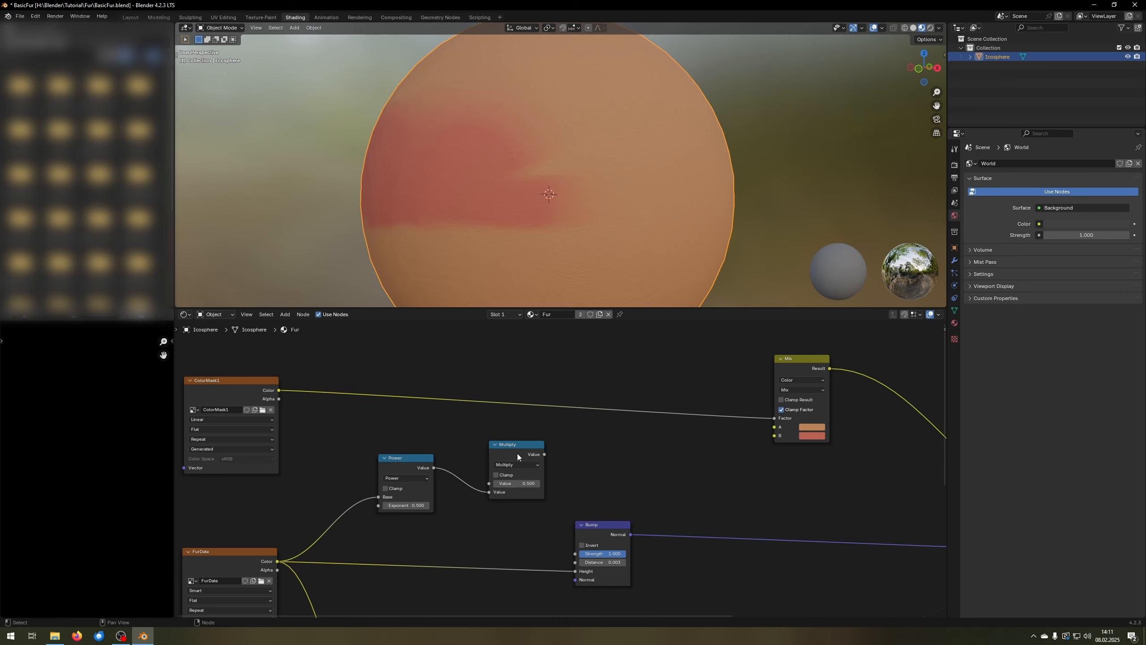
drag(517, 453, 499, 412)
- Connect ColorMask1's Color output to the Multiply node's free value and the Multiply output to the color Mix node's Factor
middle_drag(284, 392, 333, 389)
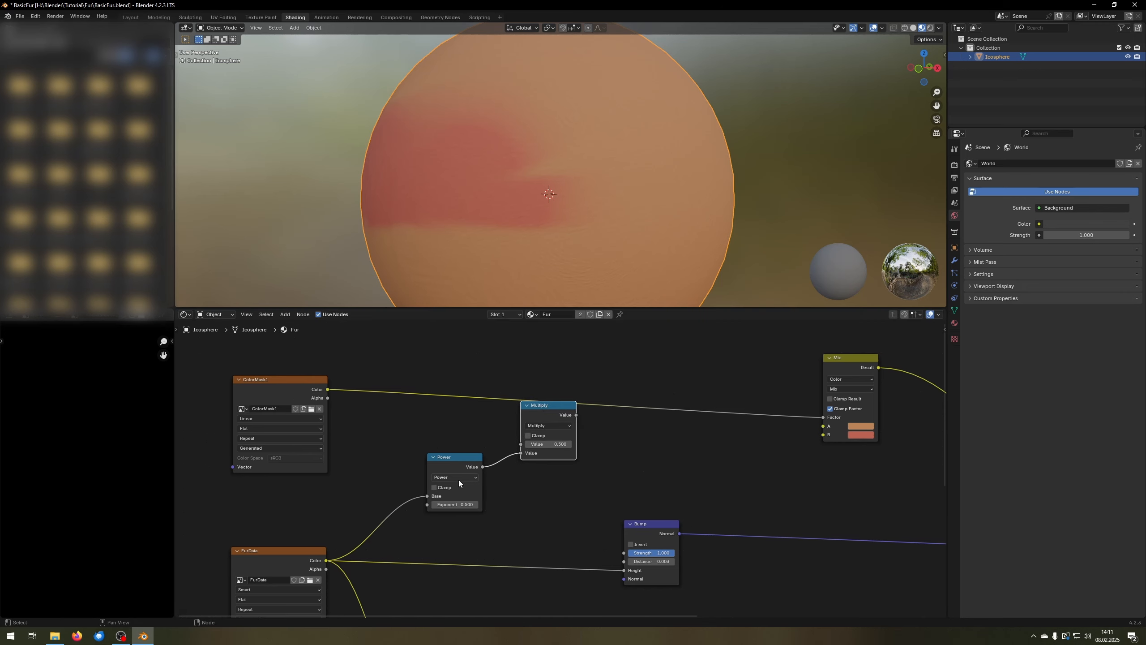
click(455, 462)
middle_drag(401, 399, 322, 431)
middle_drag(247, 422, 318, 415)
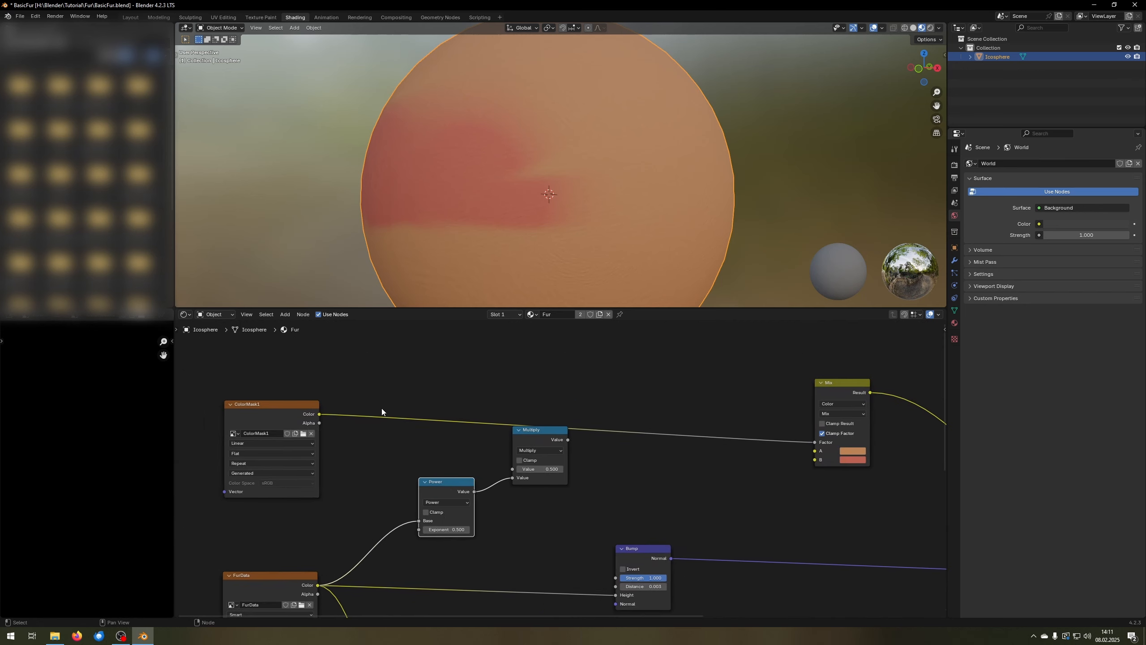
drag(319, 415, 513, 469)
middle_drag(652, 465, 529, 481)
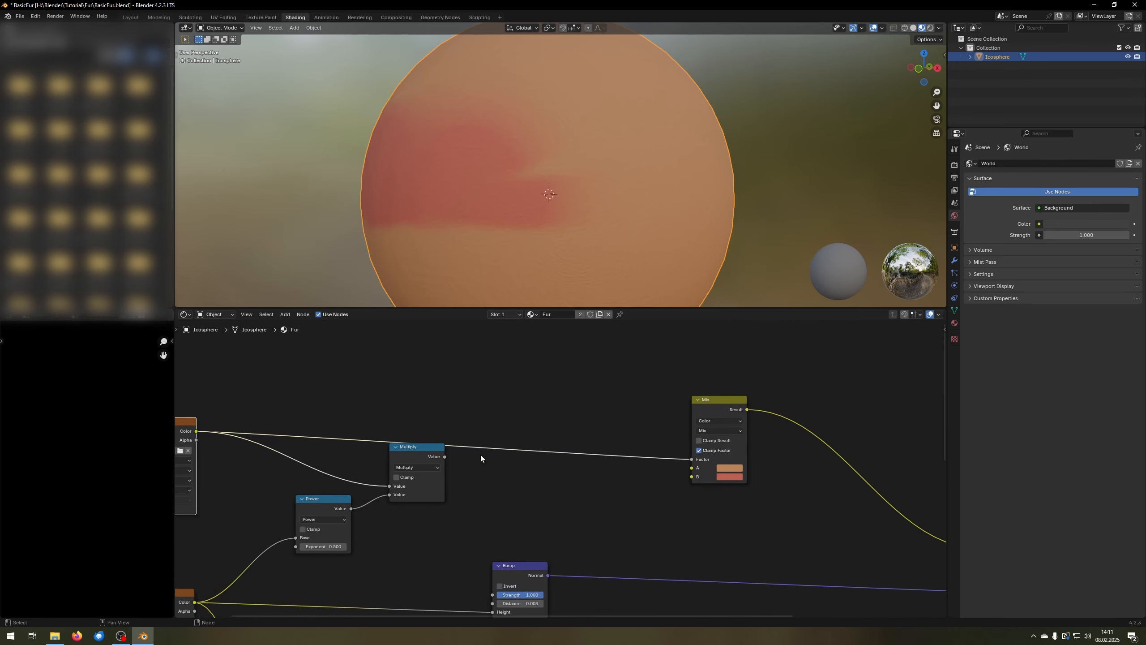
drag(444, 457, 466, 461)
drag(644, 456, 693, 453)
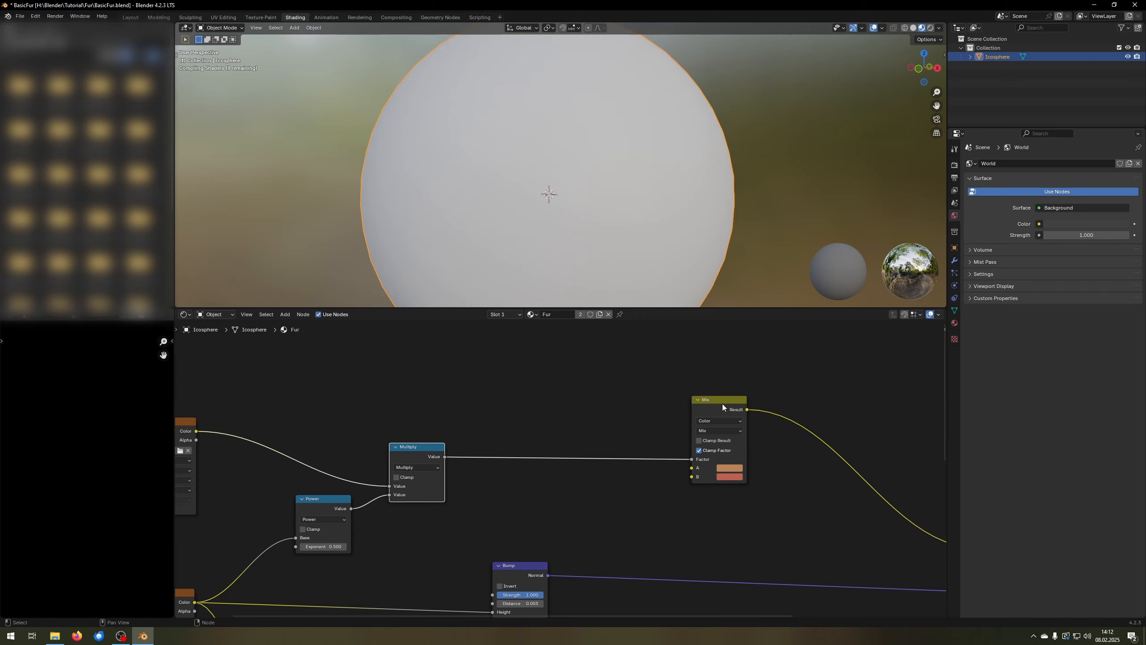
drag(723, 405, 715, 398)
- Set the color Mix node's B color to a bright saturated red with hue 0.998, saturation about 0.957 and value 1.000
shift+middle_drag(542, 231, 617, 159)
scroll(622, 160, up, 3)
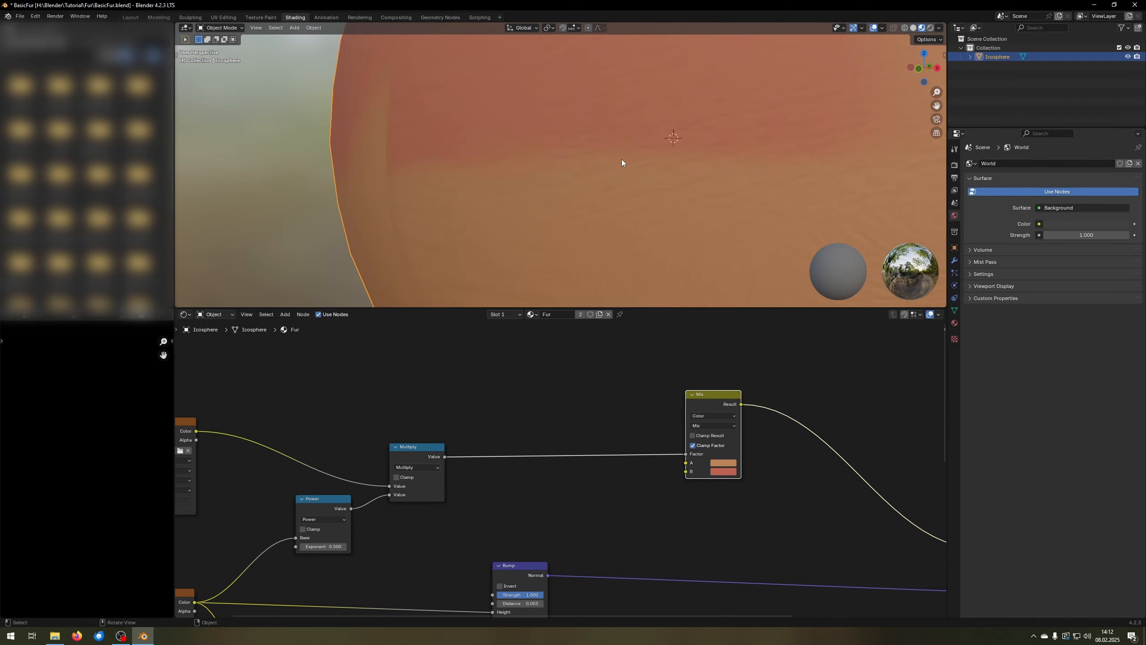
scroll(542, 397, down, 2)
middle_drag(544, 406, 625, 394)
scroll(537, 451, up, 3)
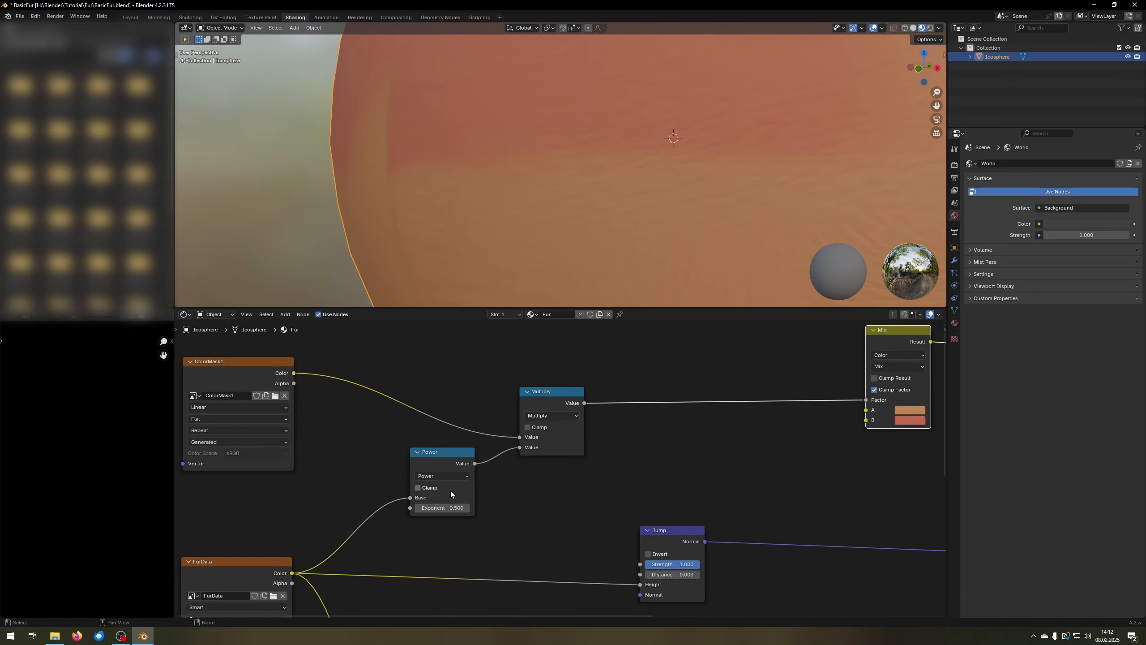
shift+middle_drag(692, 223, 608, 200)
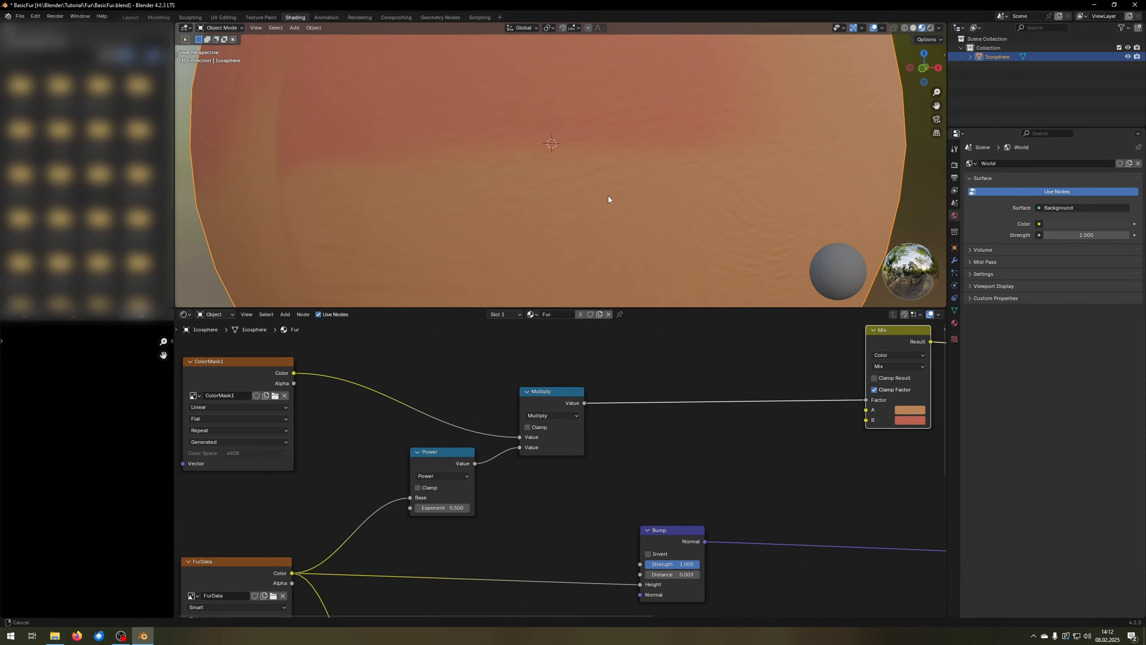
click(911, 419)
drag(989, 305, 989, 276)
click(941, 346)
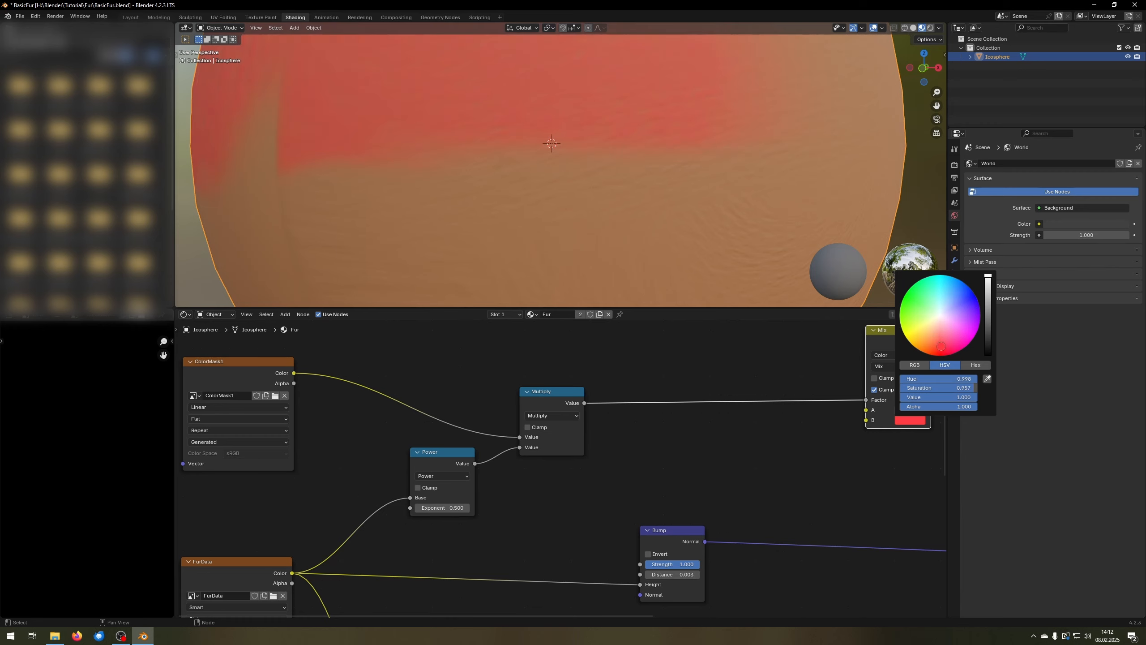
- Darken the color Mix node's B red to a value of about 0.394 and its A brown to a value of about 0.271
shift+middle_drag(508, 208, 545, 226)
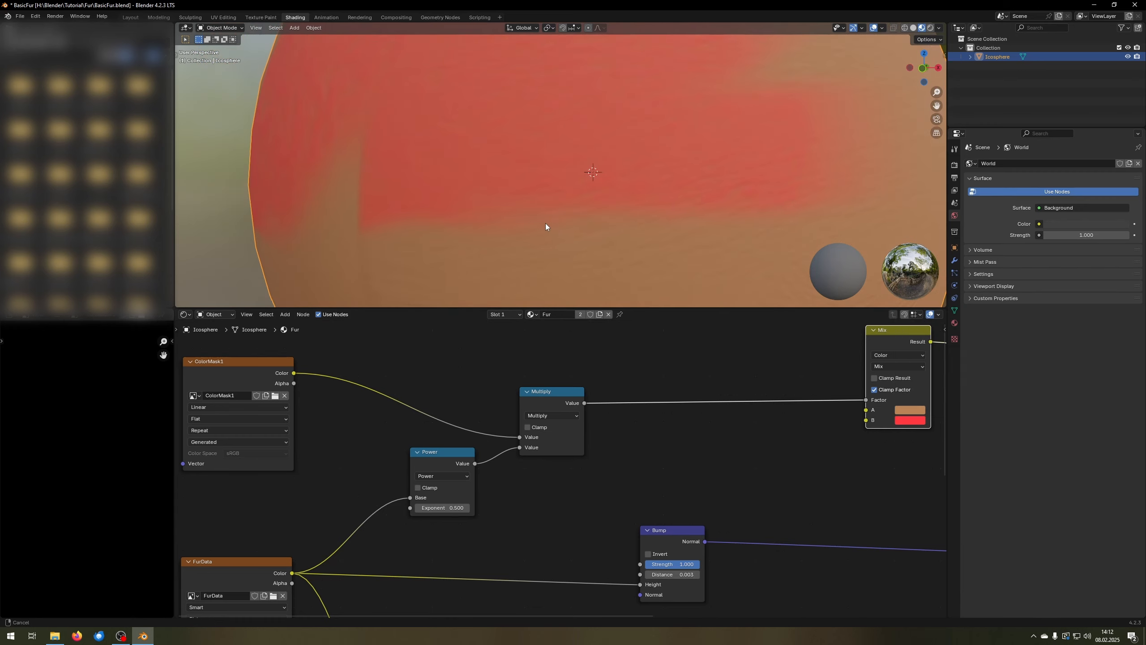
click(908, 420)
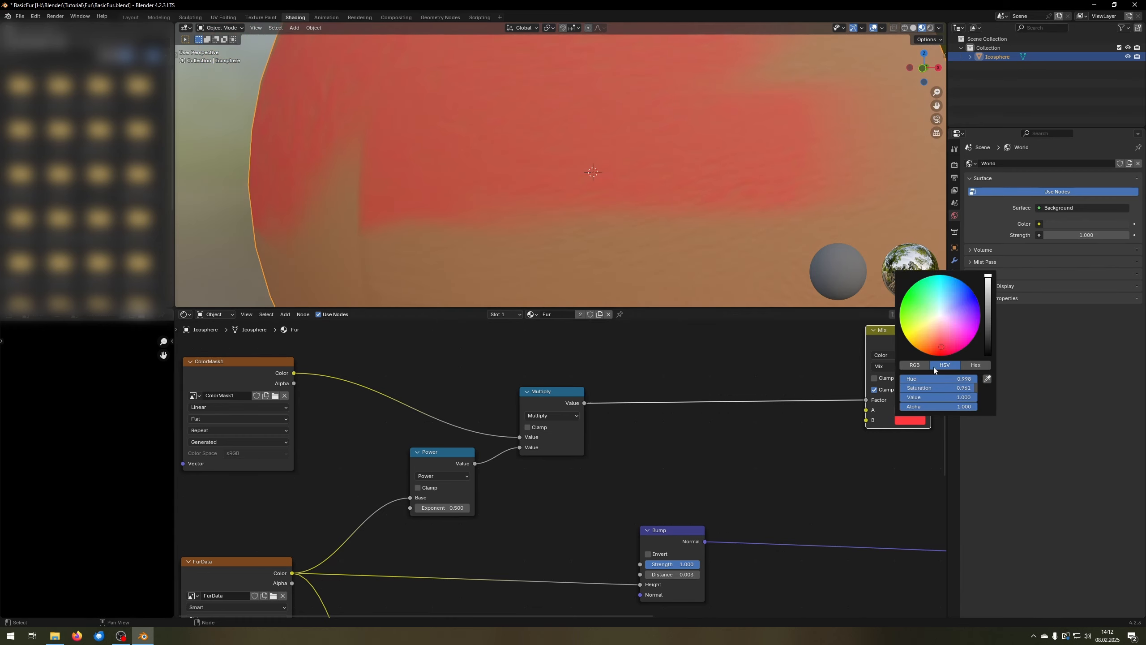
click(989, 319)
click(910, 411)
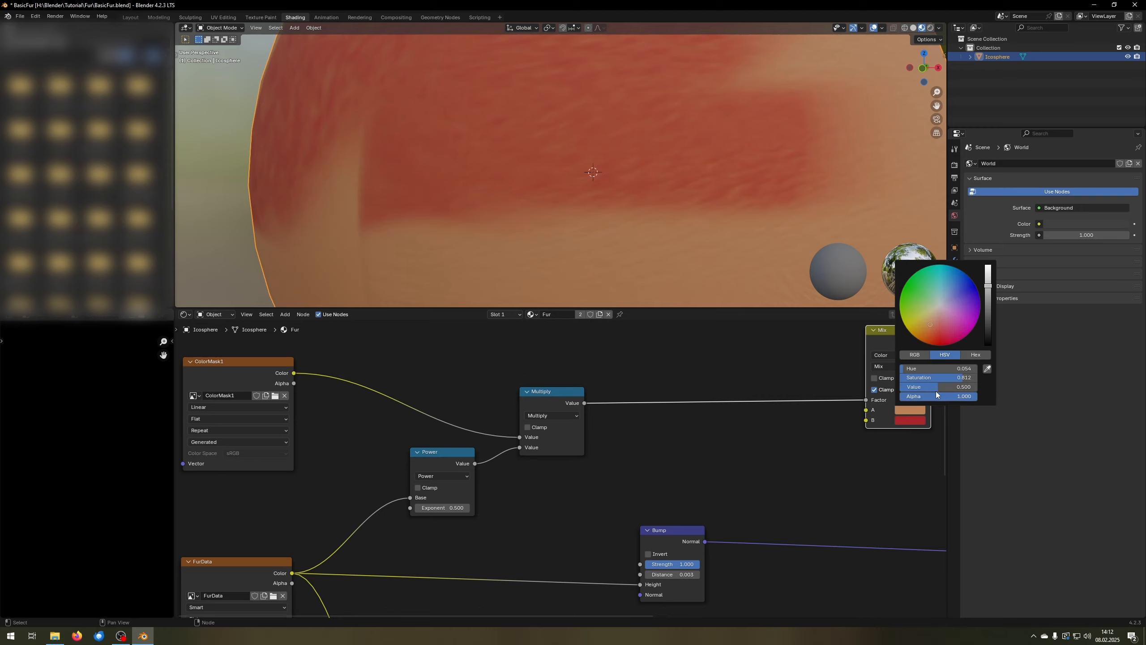
drag(987, 296, 988, 300)
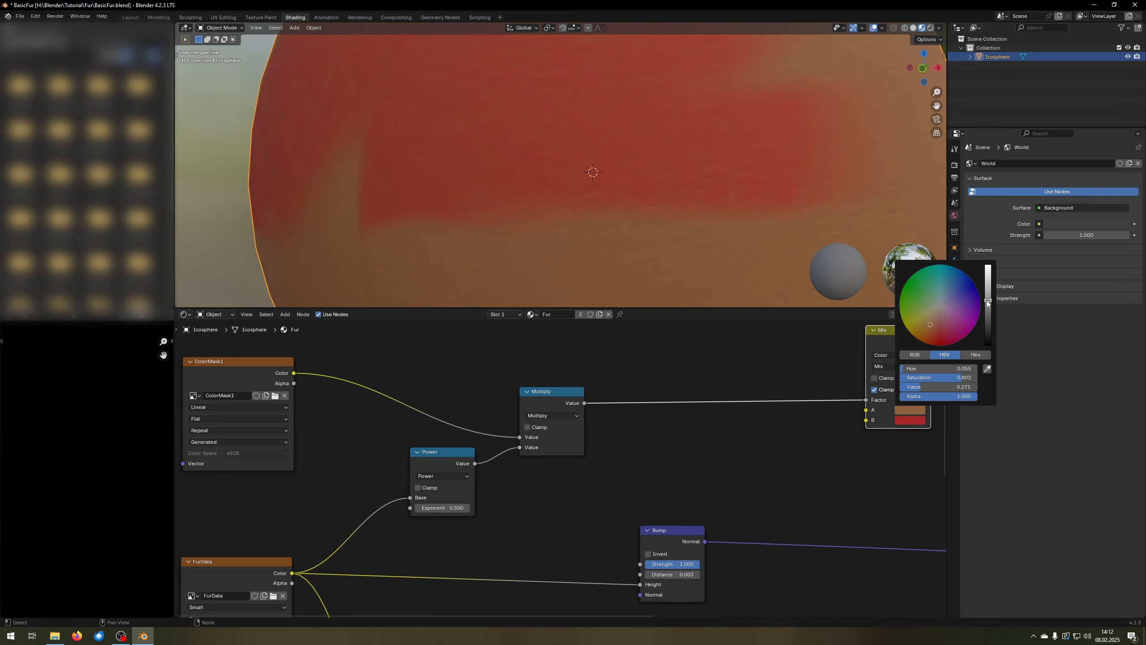
- Move the Power node closer to the Multiply node and set its exponent to -3.000
mouse_move(444, 500)
mouse_down()
mouse_move(431, 496)
mouse_move(455, 481)
mouse_up()
shift+middle_drag(656, 217, 597, 218)
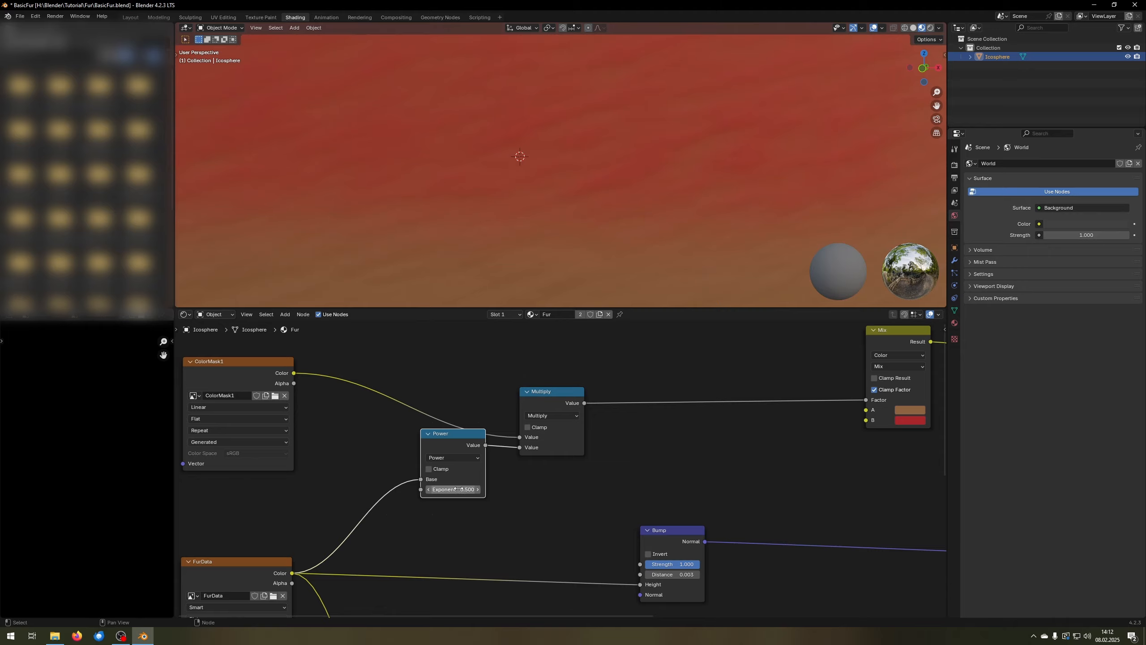
shift+middle_drag(719, 146, 715, 136)
drag(453, 485, 423, 485)
- Shift the color Mix node's B color from red to a saturated orange
scroll(617, 209, down, 5)
shift+middle_drag(548, 210, 654, 233)
scroll(549, 394, down, 6)
middle_drag(578, 397, 426, 422)
scroll(620, 475, up, 7)
middle_drag(509, 208, 597, 229)
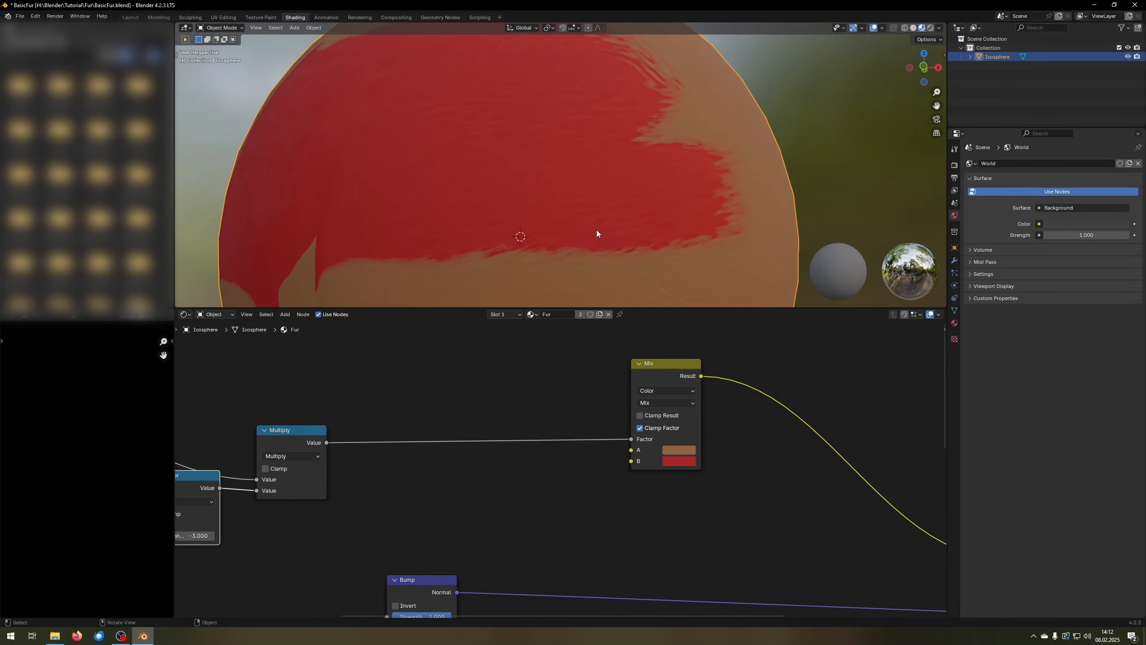
scroll(596, 230, up, 4)
click(677, 459)
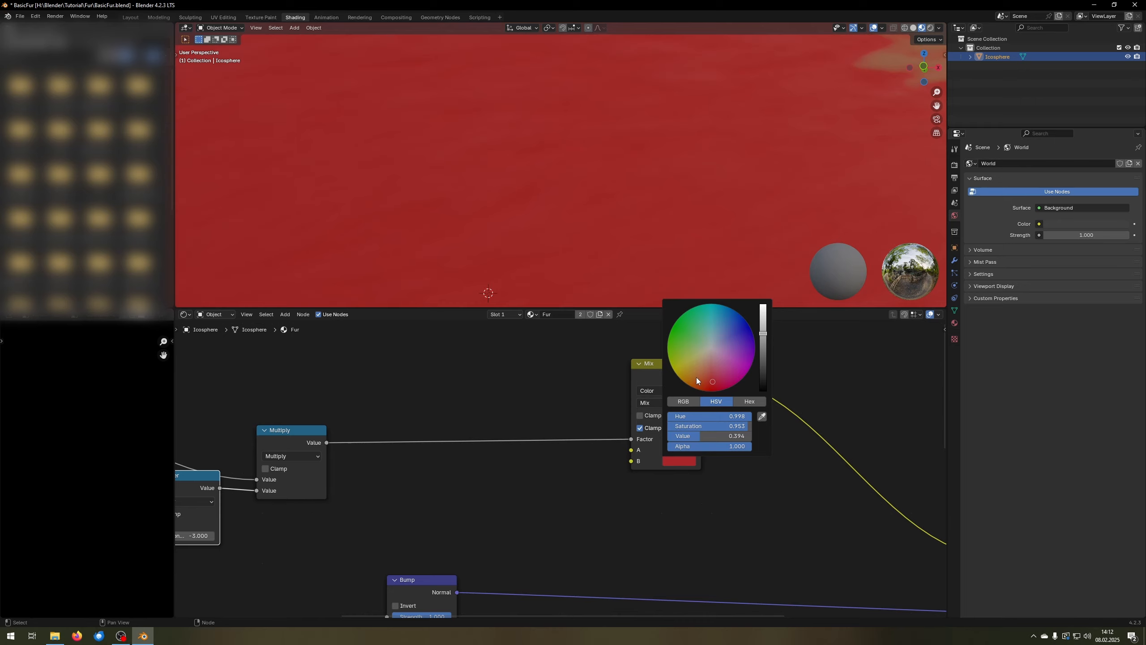
drag(697, 377, 700, 380)
scroll(559, 91, down, 4)
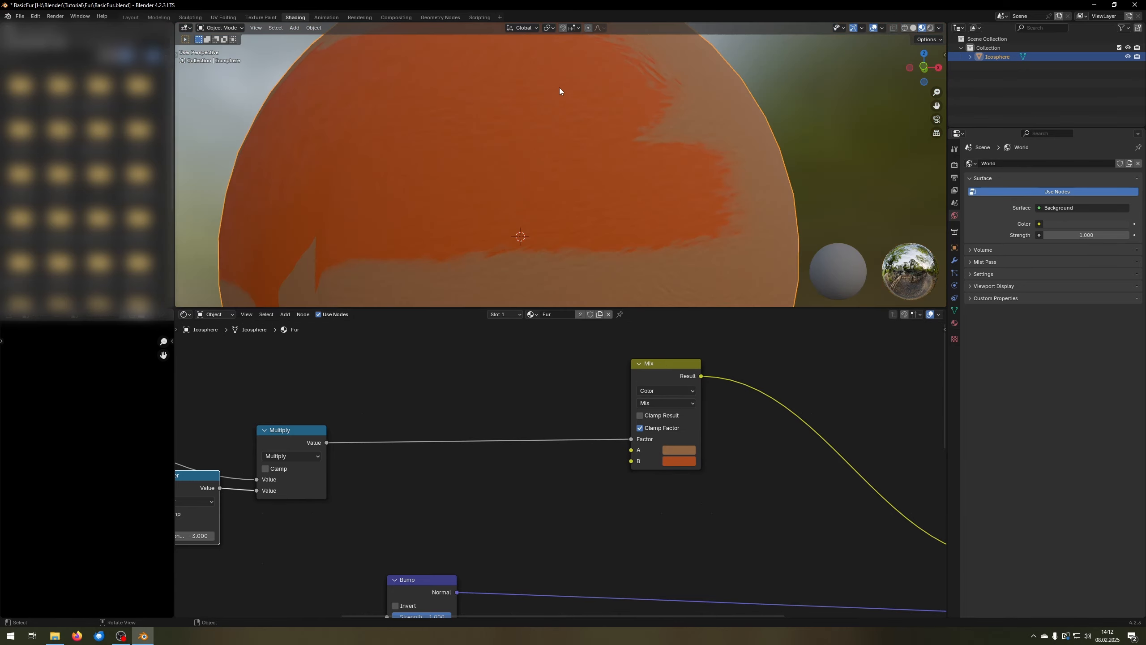
- Lighten the brown A color of the color Mix node
click(671, 452)
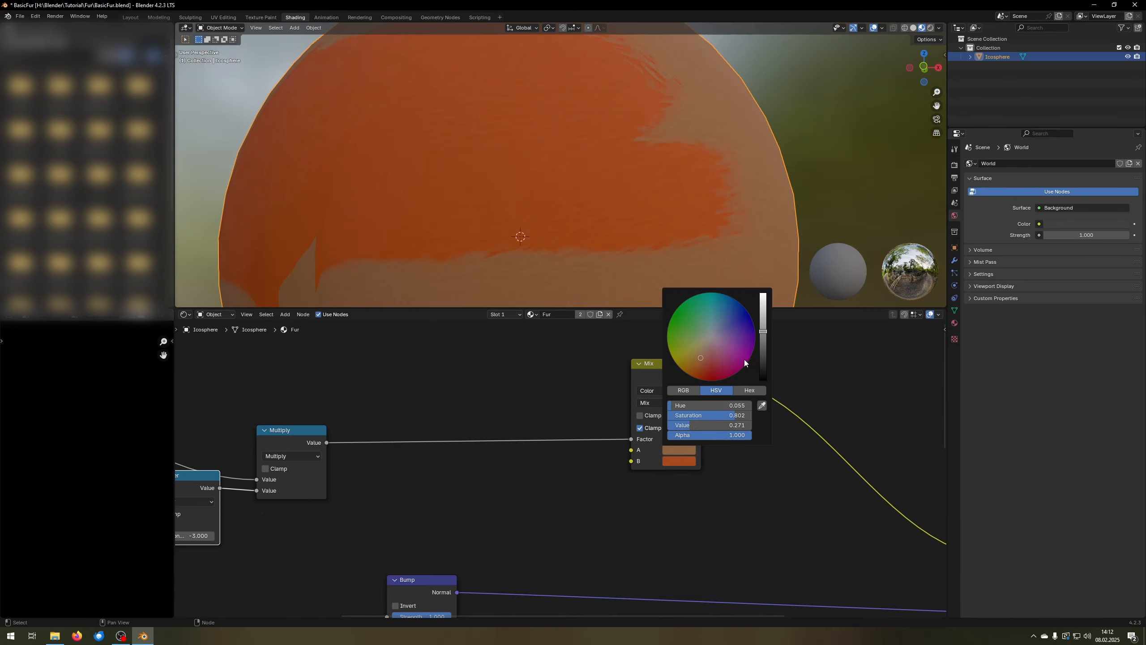
drag(764, 333, 762, 325)
middle_drag(654, 195, 554, 199)
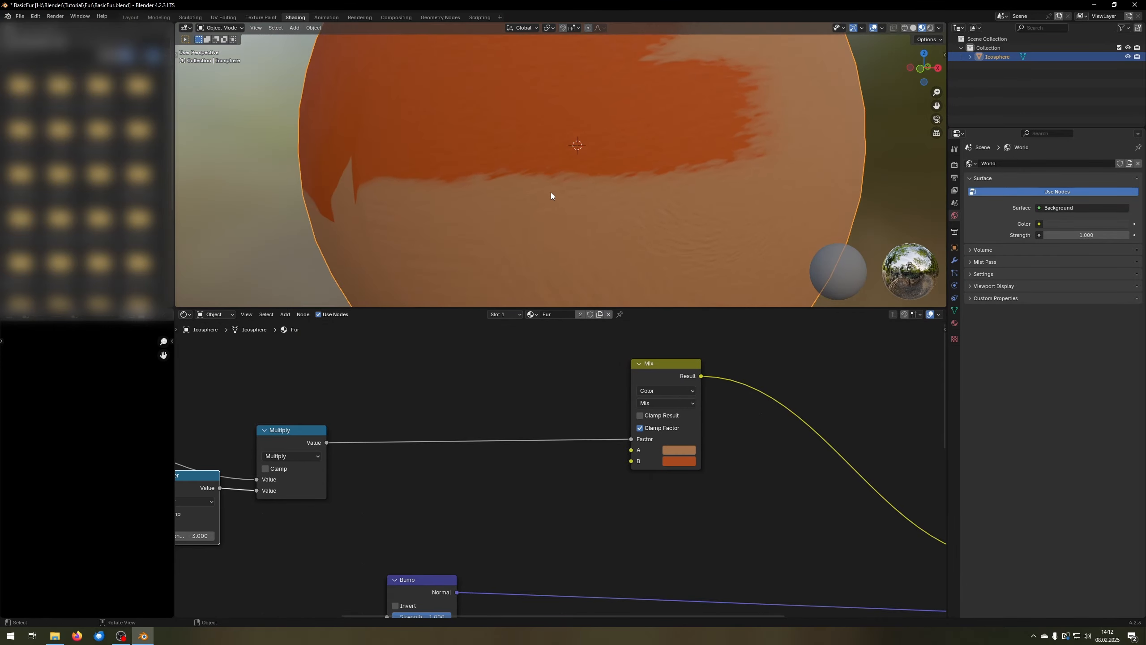
- Move the Bump node closer to FurData, and shift the Power, Multiply and color Mix nodes closer to the image textures
scroll(683, 450, down, 5)
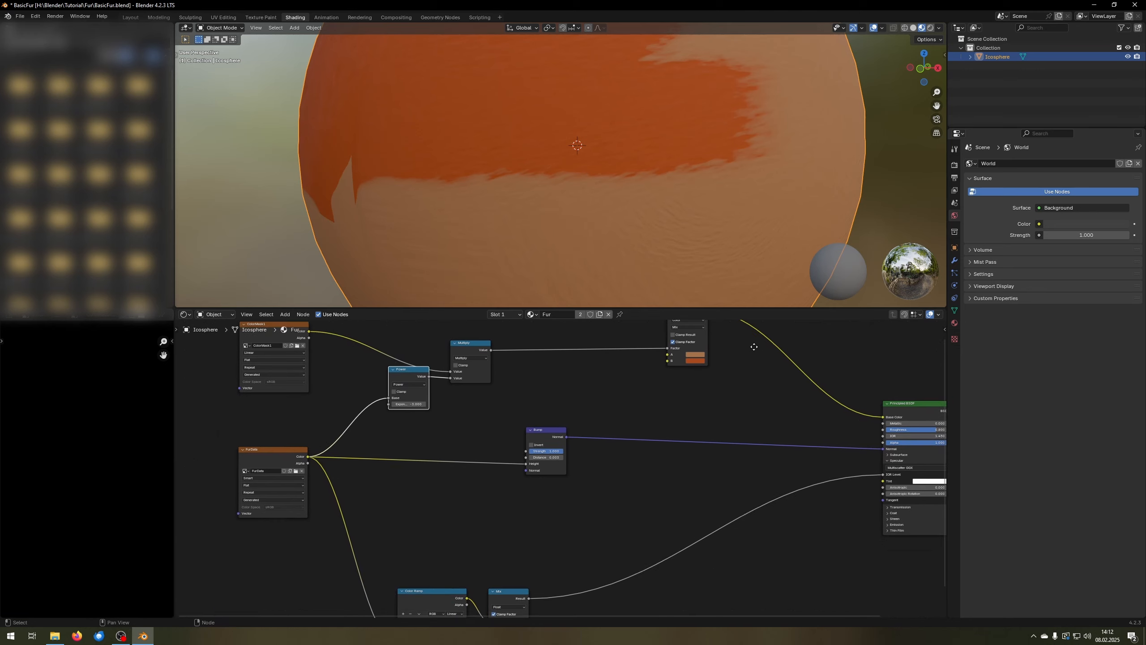
drag(630, 390, 551, 428)
key(g)
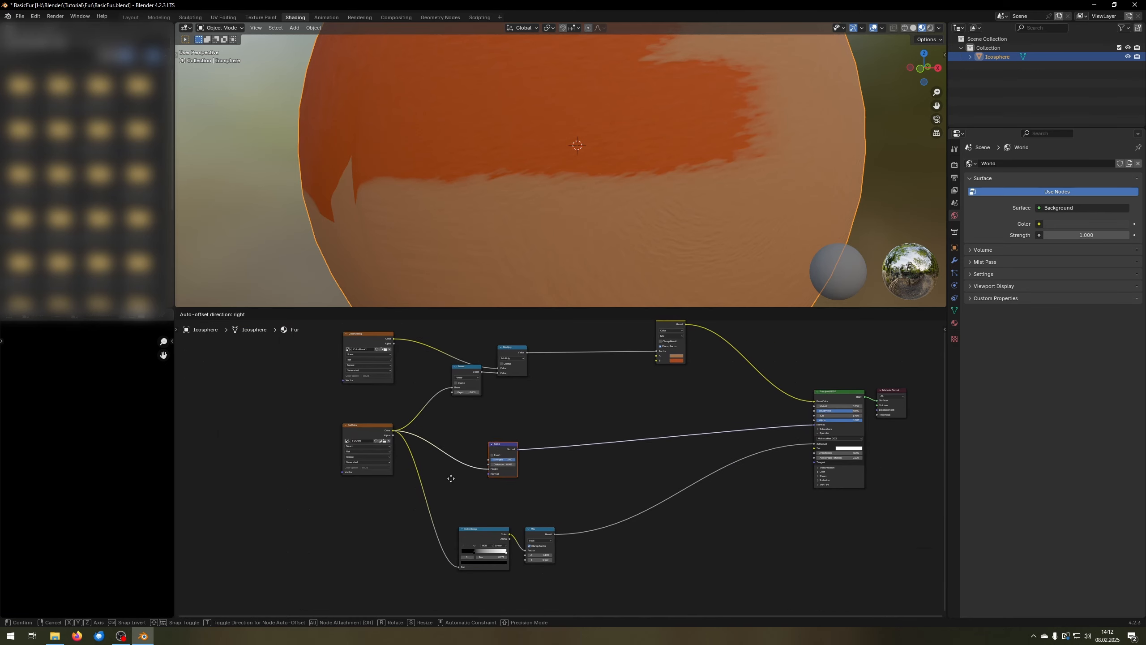
click(426, 463)
middle_drag(551, 407, 506, 462)
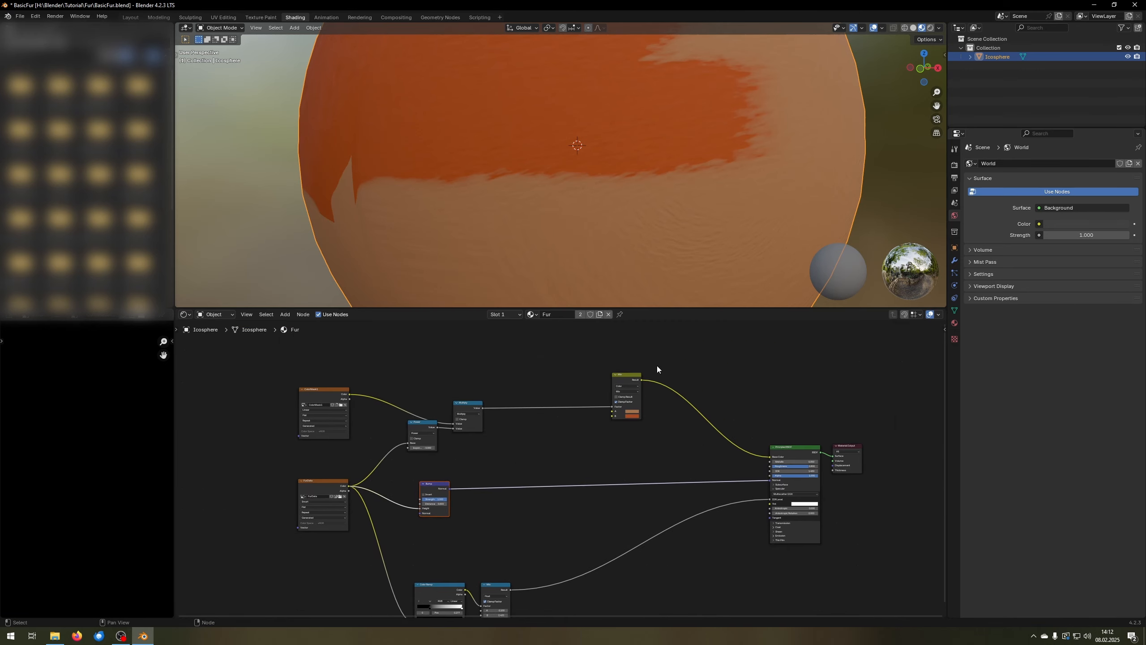
drag(677, 346, 412, 448)
key(g)
click(395, 445)
- Move the Bump node farther from FurData and place the Color Ramp and float Mix nodes lower in the graph
drag(490, 465, 402, 514)
key(g)
click(442, 523)
middle_drag(554, 574, 570, 477)
scroll(570, 477, up, 3)
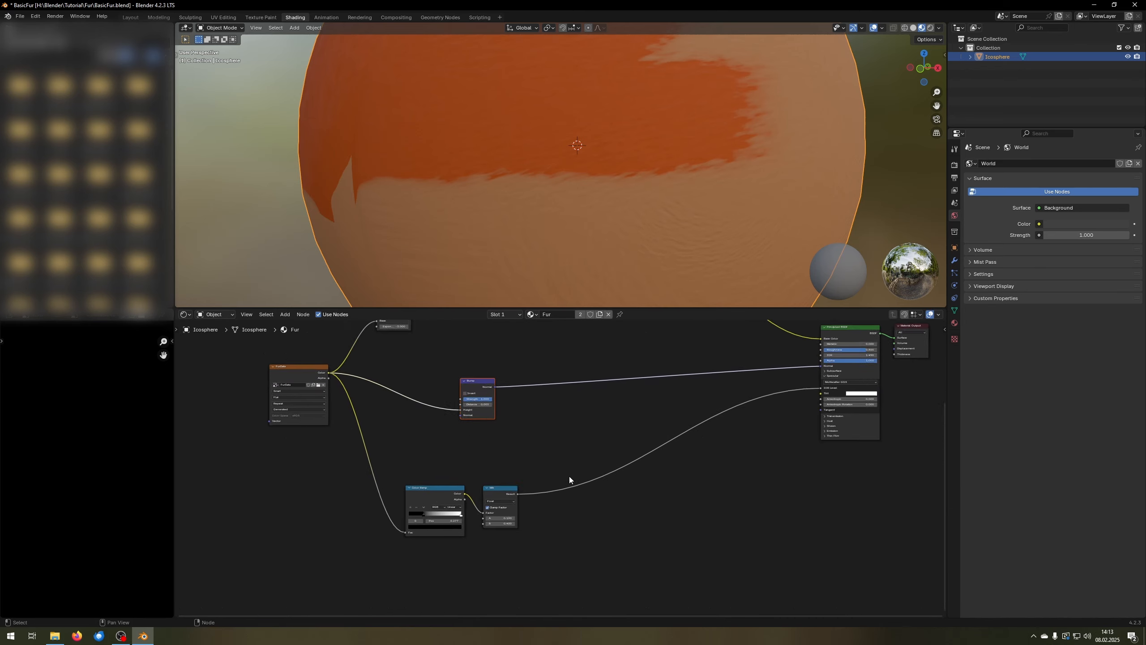
drag(553, 562, 392, 488)
key(g)
click(429, 561)
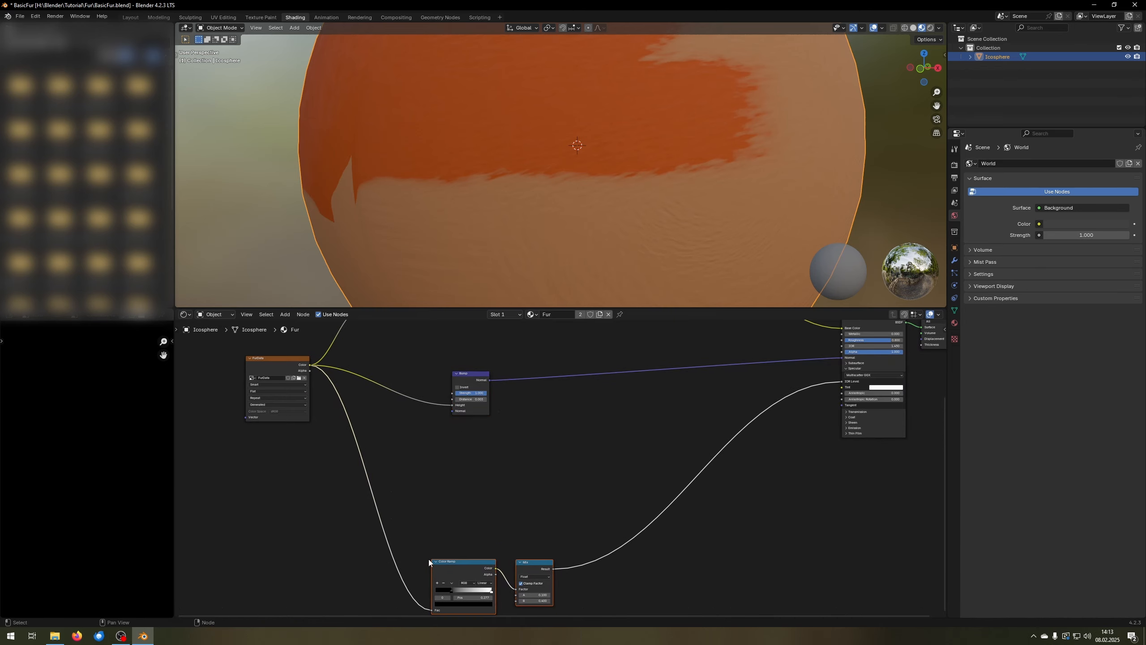
- Move the Bump node closer to FurData and the Principled BSDF and Material Output nodes farther from the color Mix node
drag(546, 449, 445, 364)
key(g)
click(376, 350)
middle_drag(553, 466, 383, 569)
middle_drag(751, 452, 636, 467)
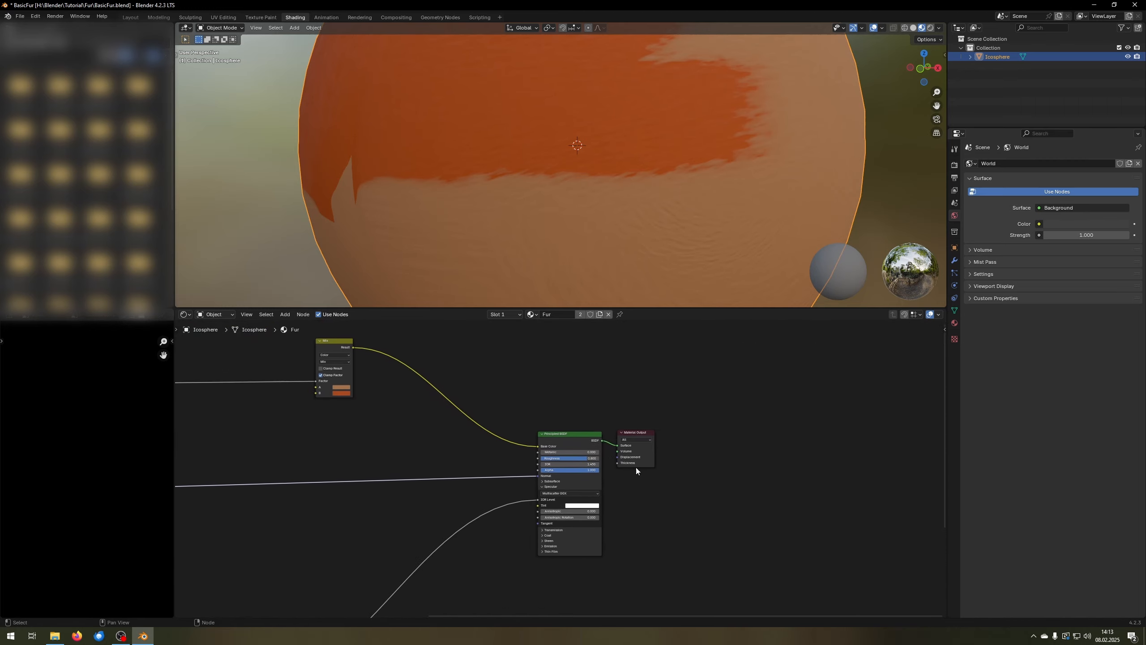
drag(747, 385, 659, 446)
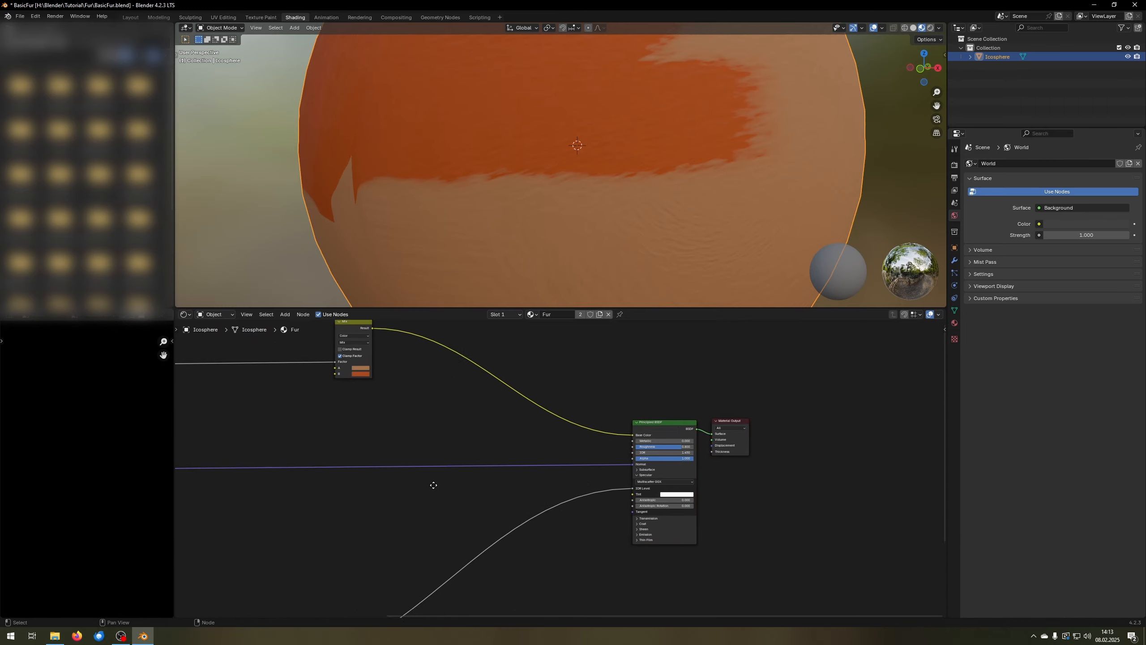
- Duplicate the Color Ramp and float Mix nodes together and place the copies above the originals
middle_drag(432, 483, 560, 498)
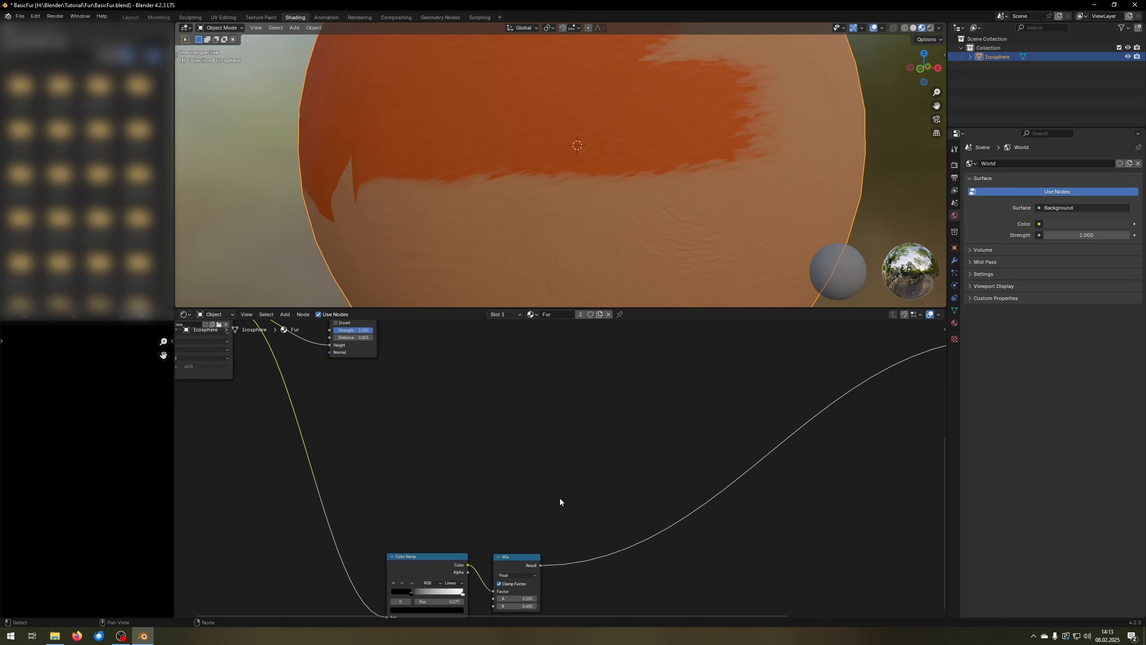
scroll(560, 485, down, 1)
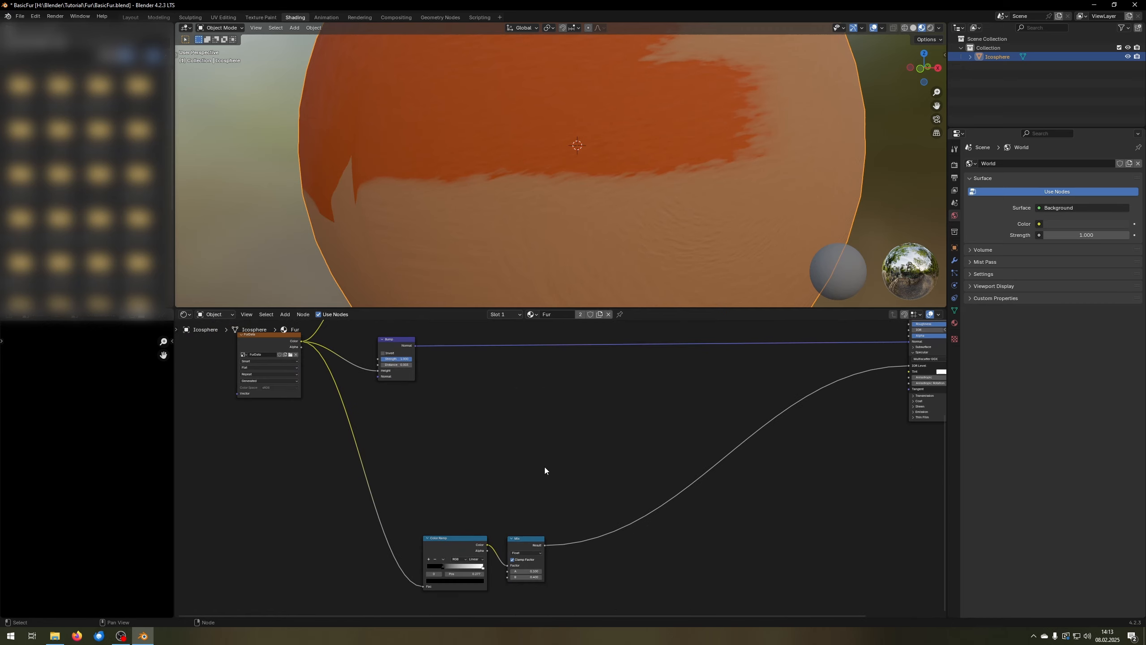
drag(607, 457, 628, 396)
mouse_move(645, 397)
middle_down()
mouse_move(435, 494)
mouse_move(650, 420)
middle_up()
scroll(783, 451, up, 5)
scroll(591, 446, down, 6)
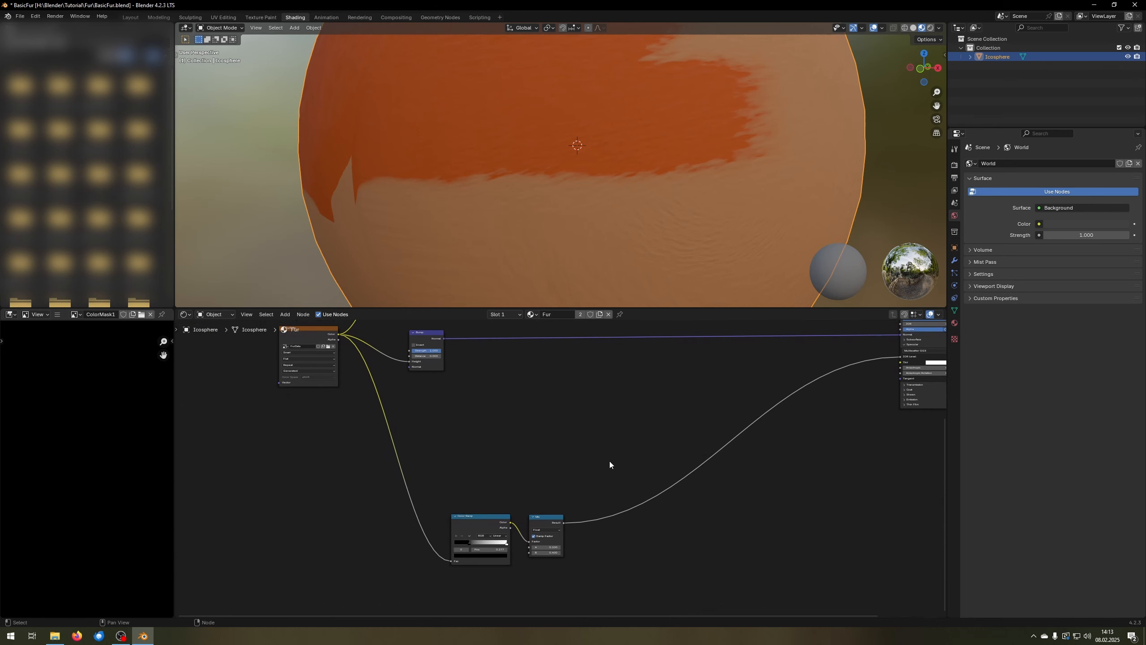
scroll(609, 460, up, 1)
drag(635, 460, 517, 531)
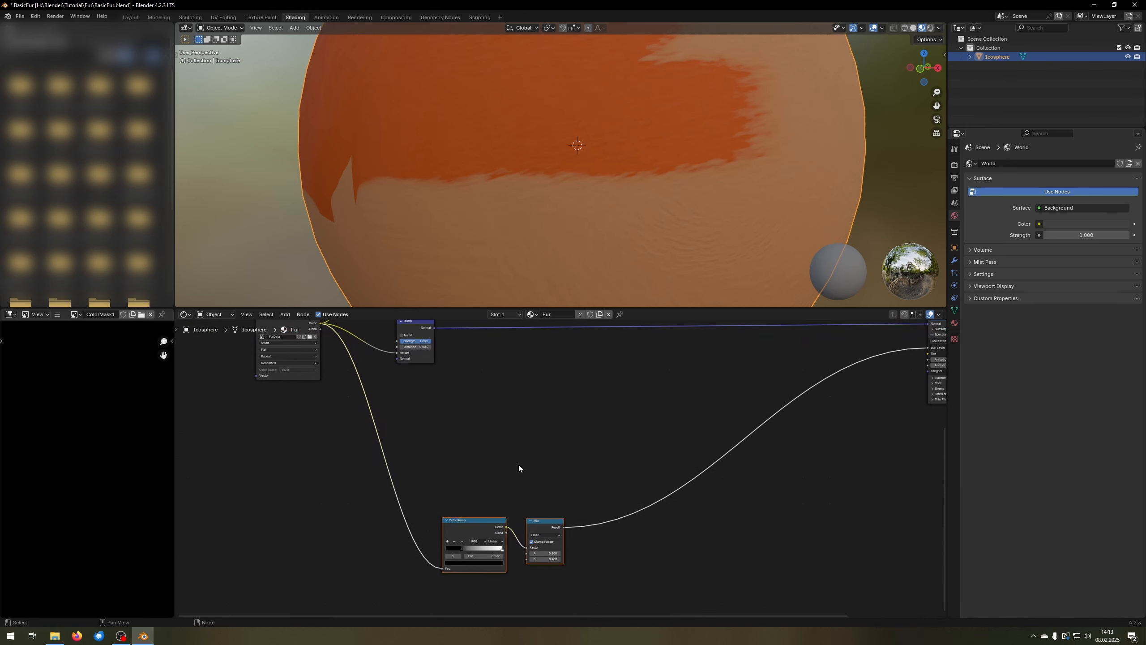
key(shift+d)
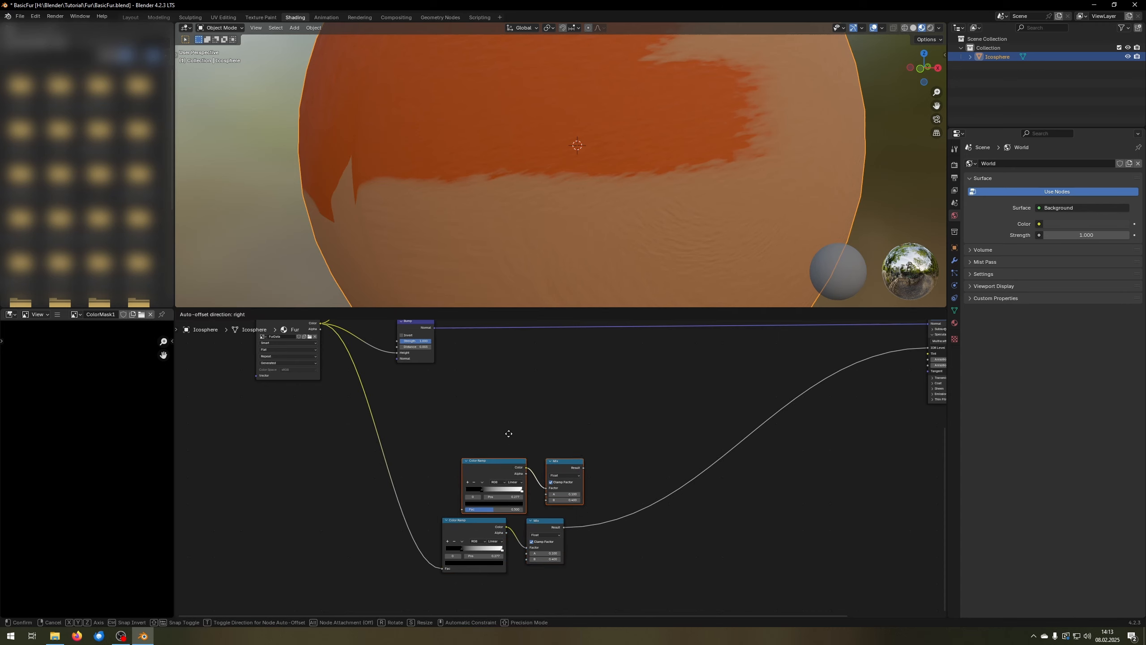
click(498, 394)
- Connect FurData's Color output to the duplicated Color Ramp's Fac and move the duplicated pair closer to the originals
middle_drag(407, 417, 413, 468)
scroll(412, 468, up, 1)
drag(287, 357, 440, 536)
drag(662, 427, 447, 535)
drag(562, 496, 557, 511)
- Preview the duplicated float Mix node by connecting its Result to the Material Output's Surface
key(KP_Decimal)
middle_drag(692, 432, 536, 466)
scroll(602, 447, down, 5)
middle_drag(841, 371, 755, 425)
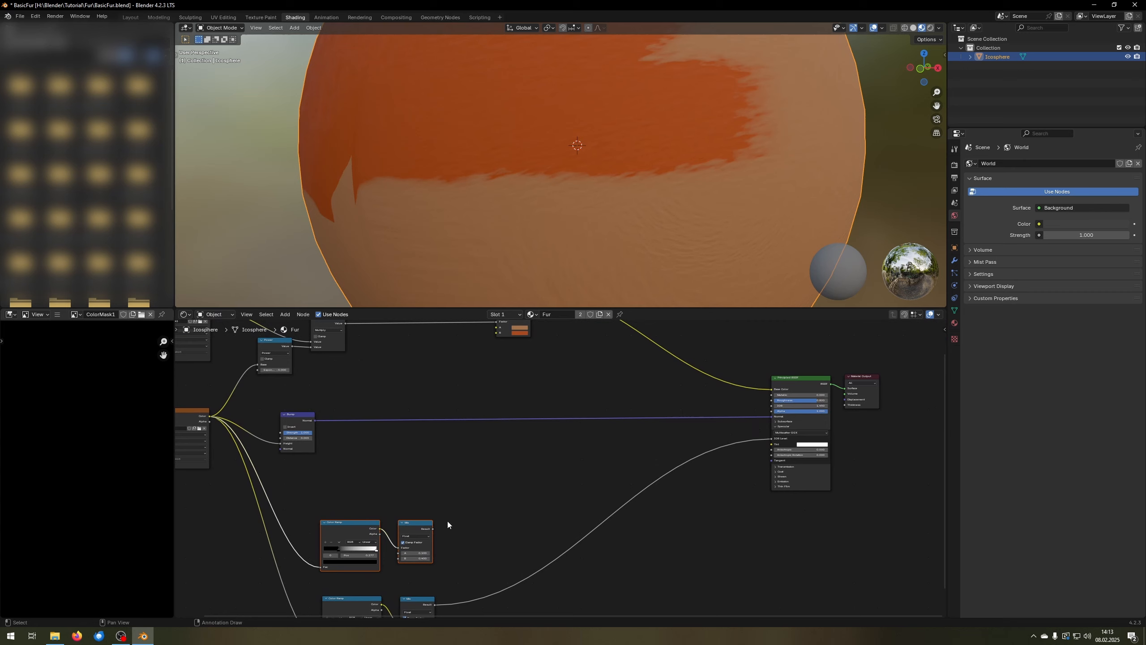
drag(432, 530, 909, 389)
middle_drag(540, 498, 659, 476)
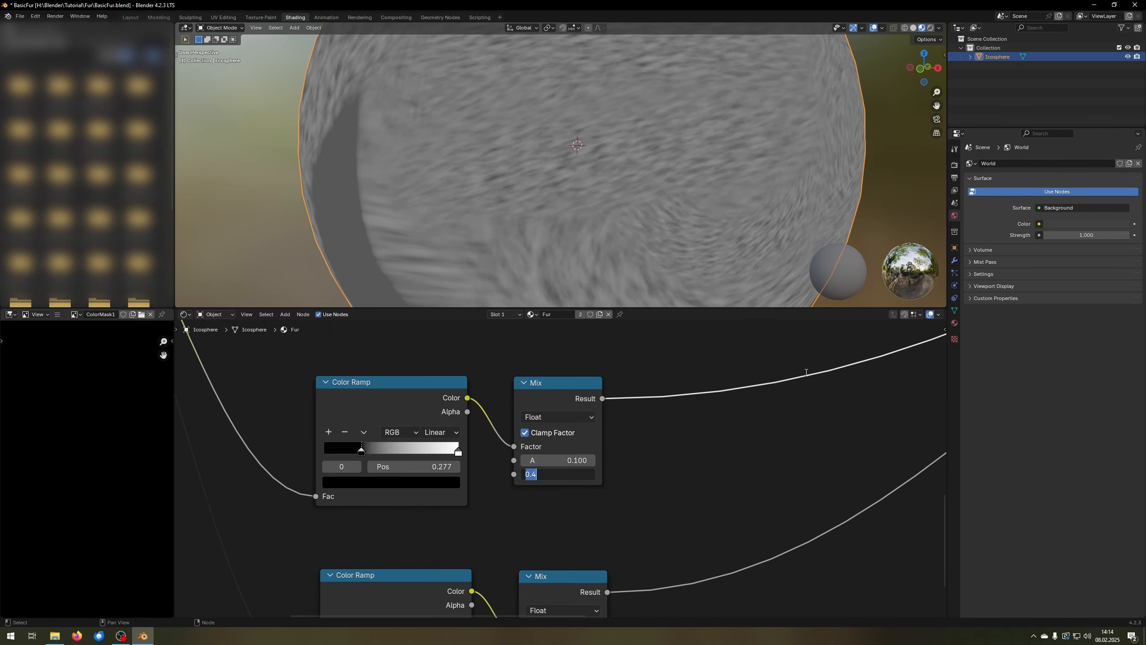
- Set the duplicated float Mix node's A value to 0.8 and its B value to 0.3
key(Return)
click(569, 453)
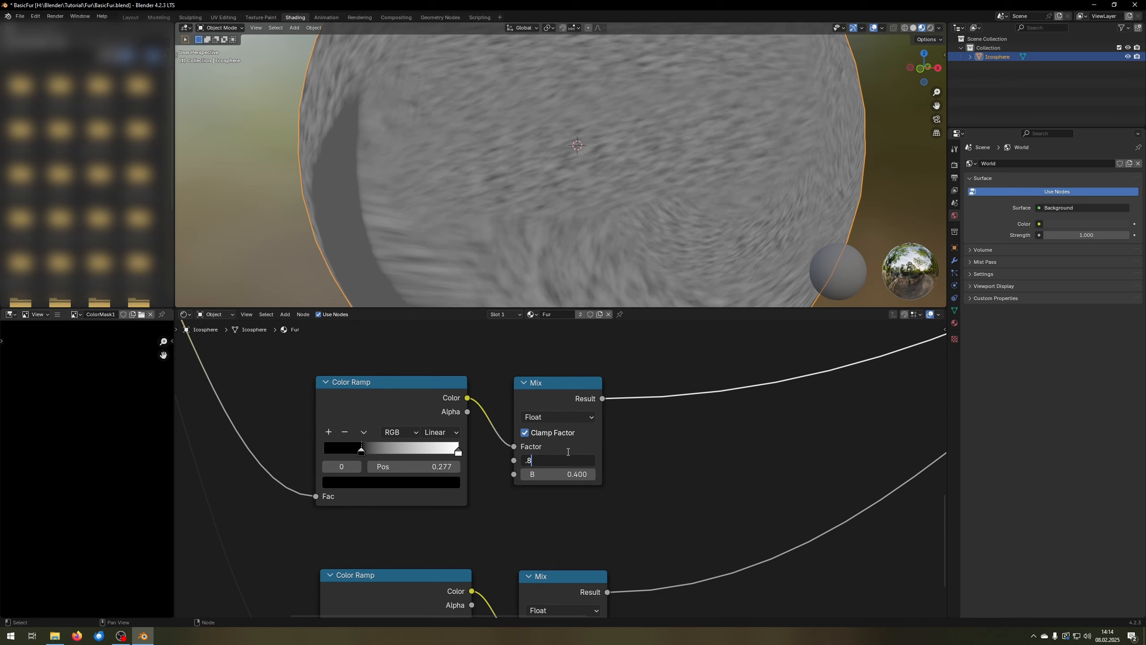
text(.8)
key(Return)
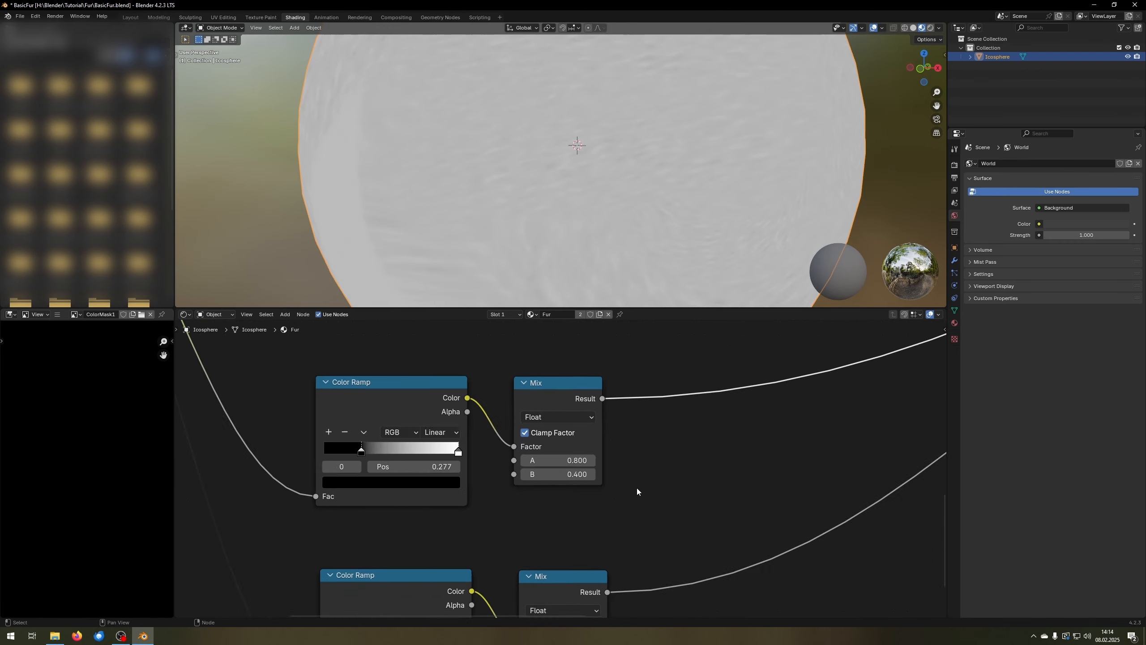
scroll(637, 485, up, 2)
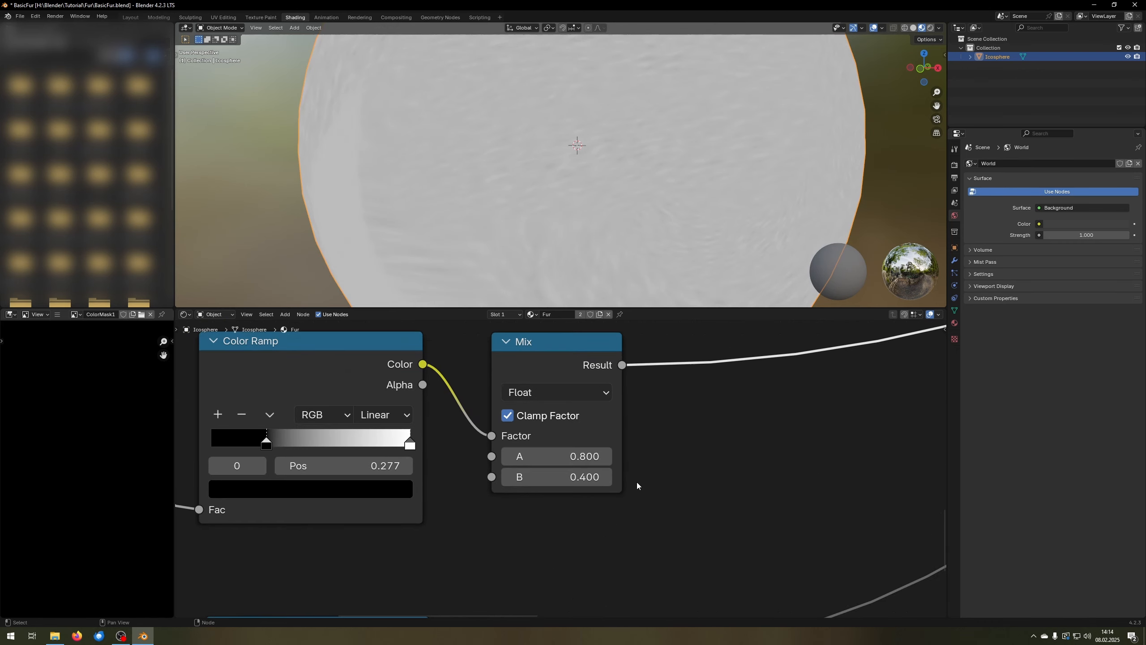
click(605, 477)
text(2)
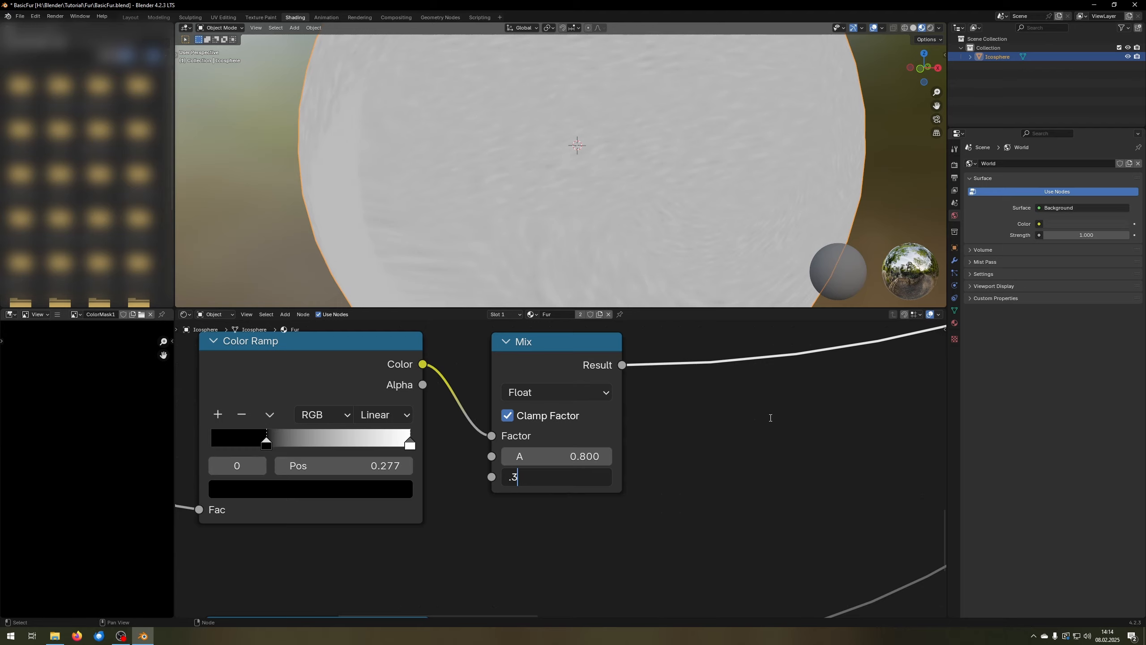
key(Return)
- Connect the duplicated Mix Result to the Principled BSDF's Roughness and the BSDF output back to the Material Output's Surface
scroll(770, 418, down, 8)
middle_drag(779, 424, 467, 540)
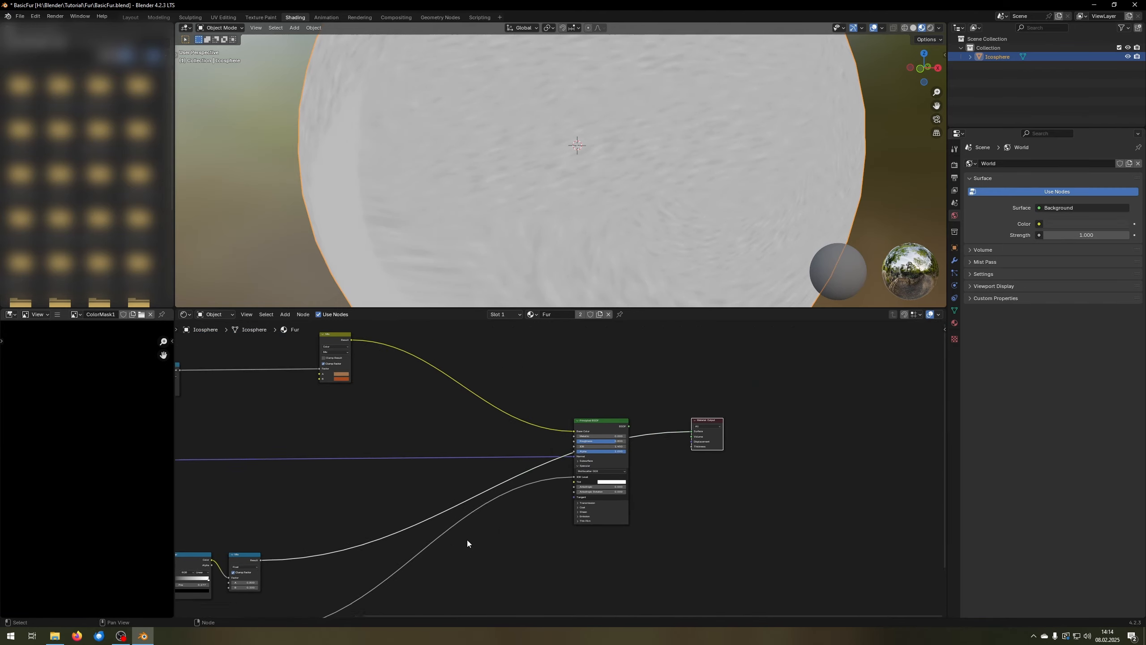
scroll(467, 540, up, 3)
middle_drag(277, 550, 421, 502)
drag(325, 535, 721, 386)
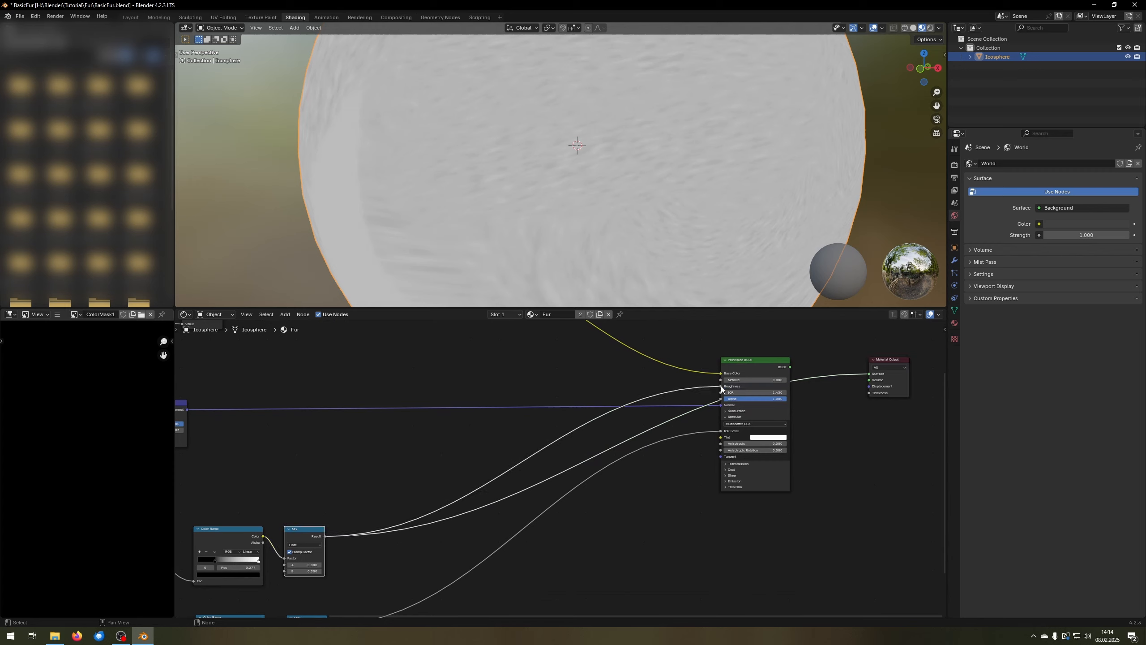
drag(793, 371, 833, 305)
scroll(562, 201, down, 3)
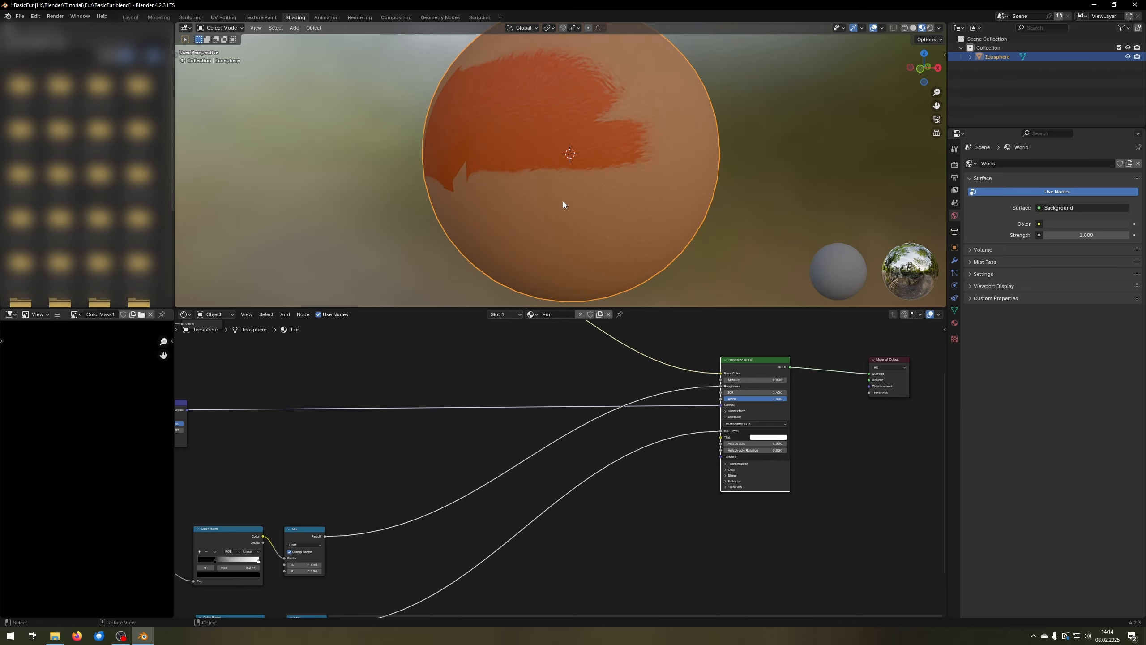
middle_drag(563, 201, 606, 231)
scroll(605, 231, up, 2)
scroll(605, 231, up, 2)
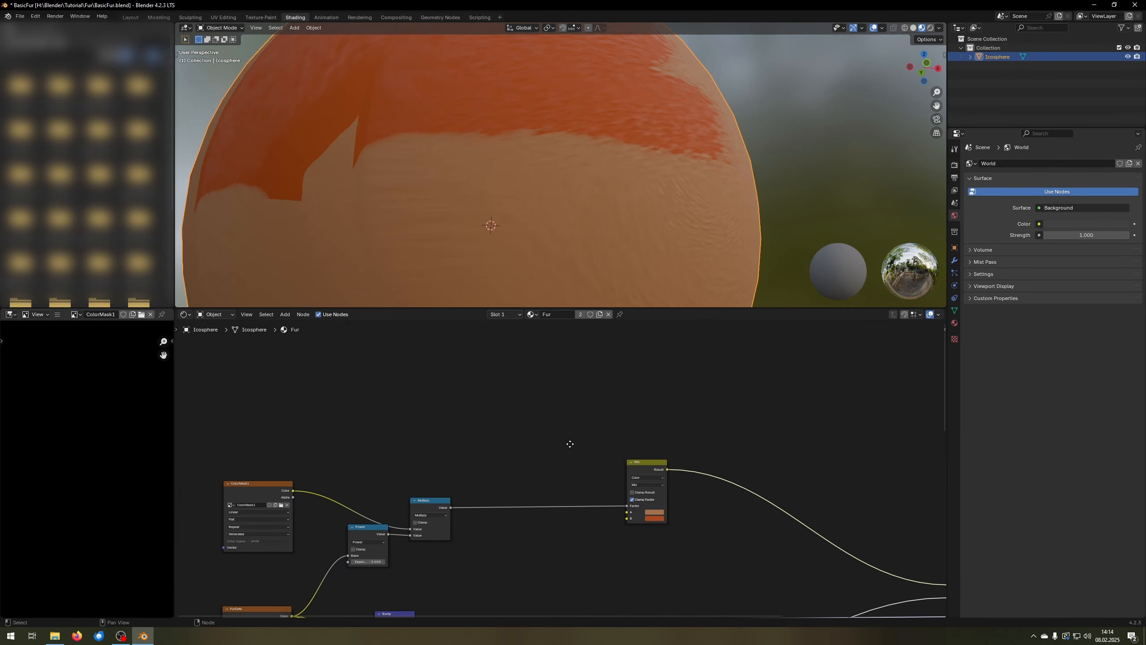
- Move the black stop of the duplicated Color Ramp to position 0.473
middle_drag(570, 443, 521, 387)
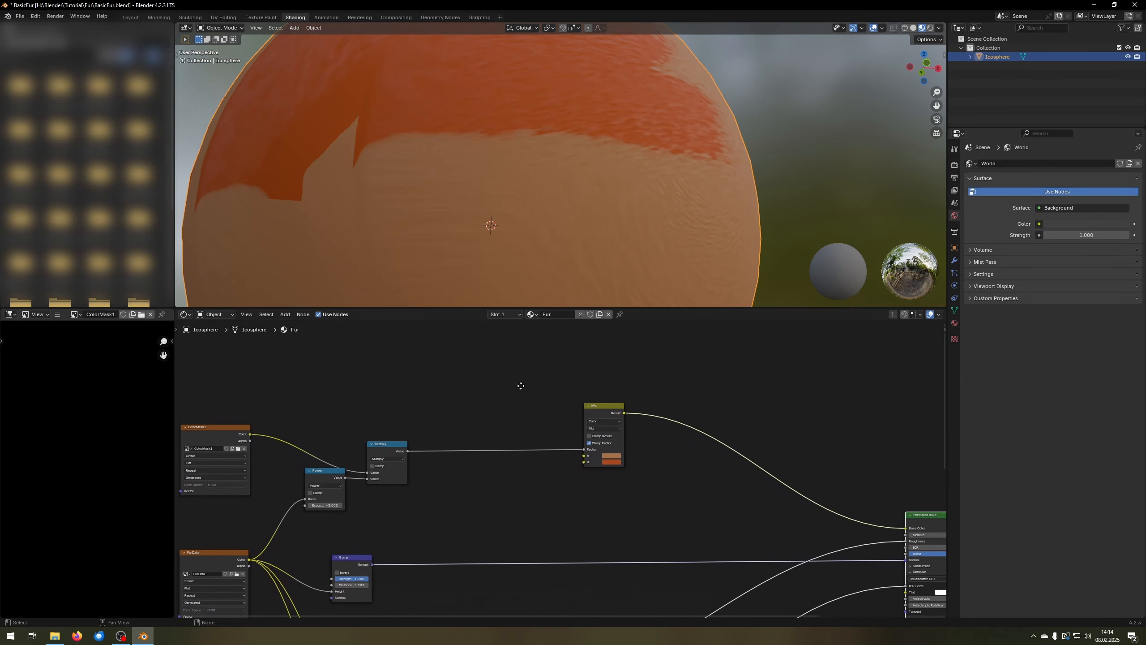
scroll(551, 377, down, 6)
middle_drag(763, 541, 639, 502)
scroll(632, 492, up, 4)
shift+middle_drag(493, 468, 632, 598)
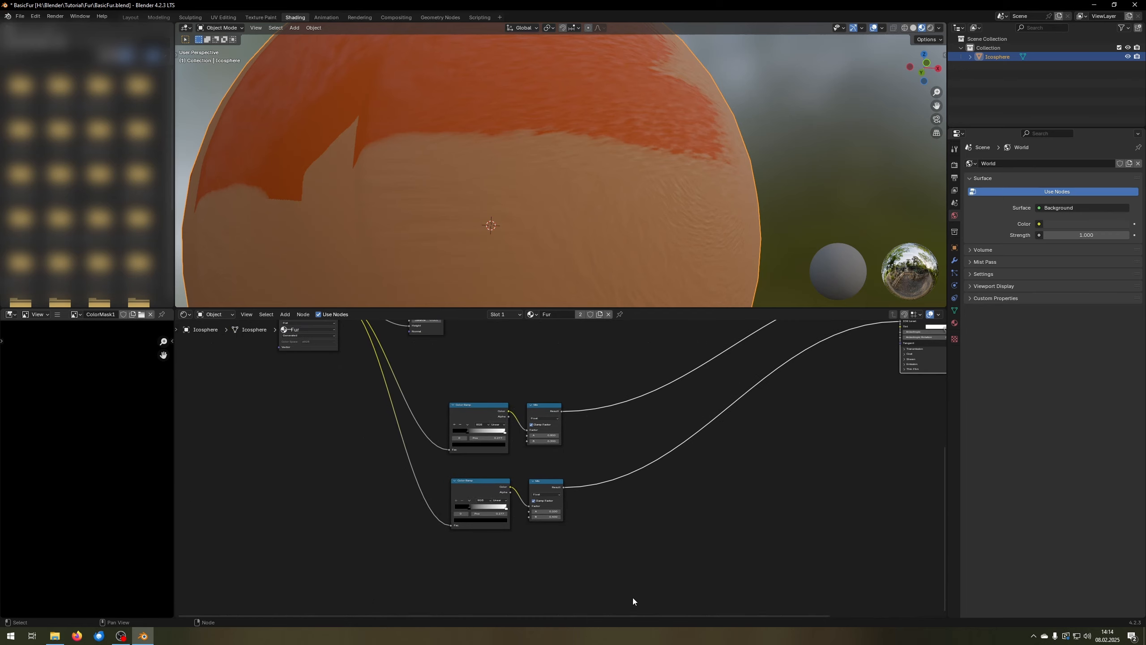
scroll(529, 466, up, 5)
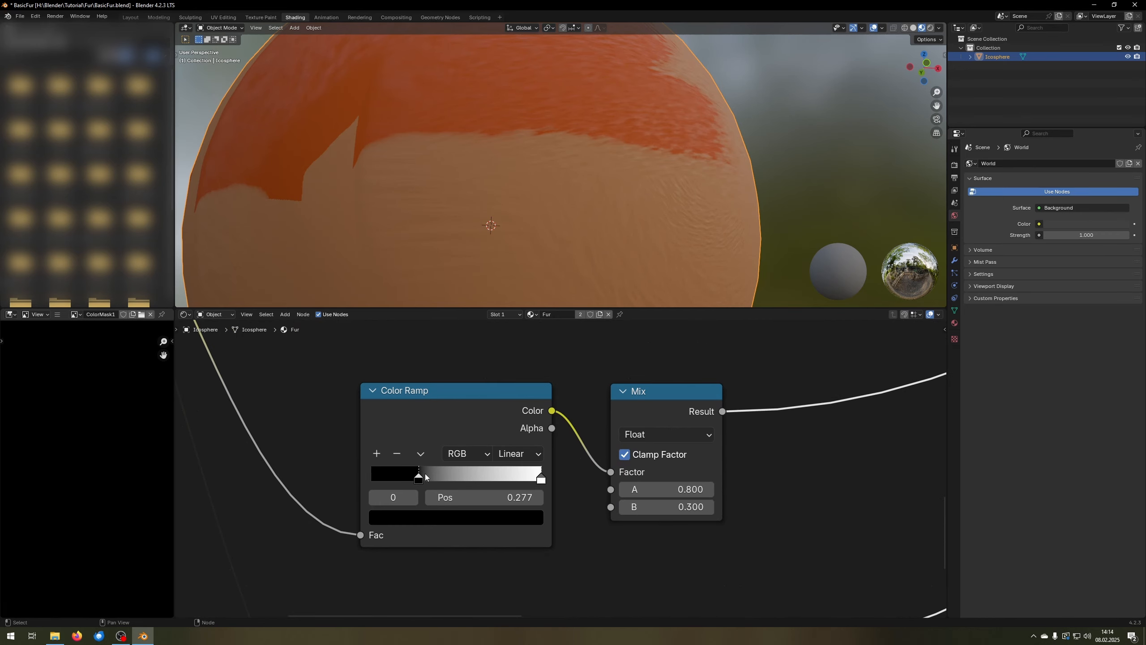
drag(422, 480, 469, 480)
middle_drag(686, 248, 714, 251)
scroll(715, 252, up, 2)
drag(466, 479, 452, 478)
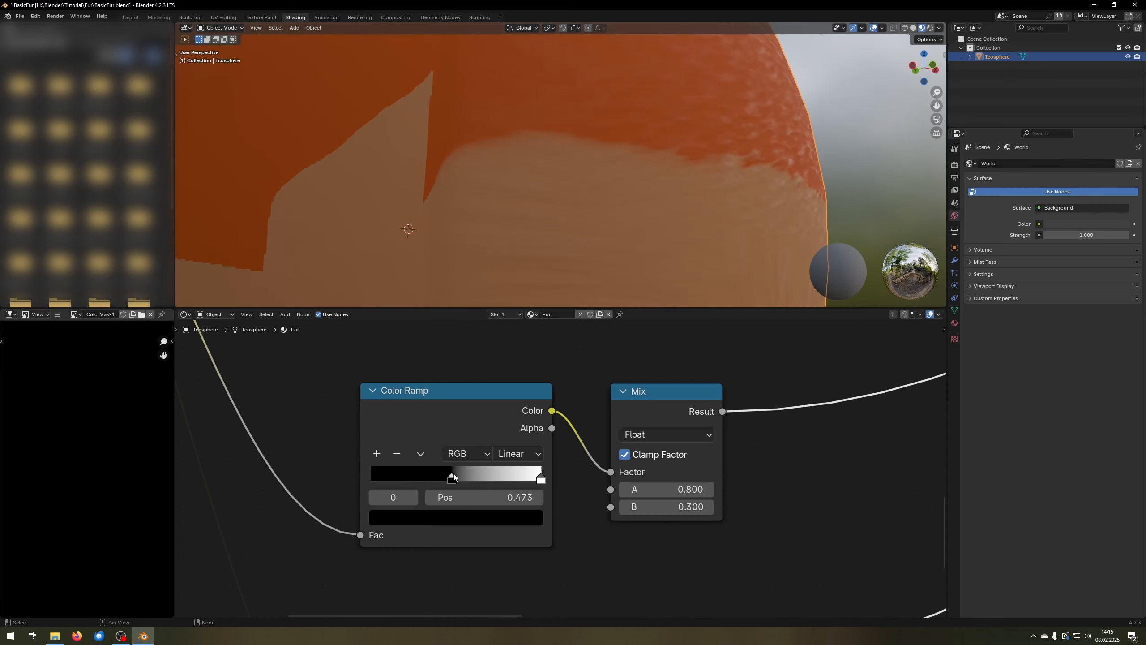
mouse_move(542, 482)
mouse_down()
mouse_move(467, 481)
mouse_move(540, 477)
mouse_up()
scroll(719, 180, down, 5)
middle_drag(719, 179, 755, 301)
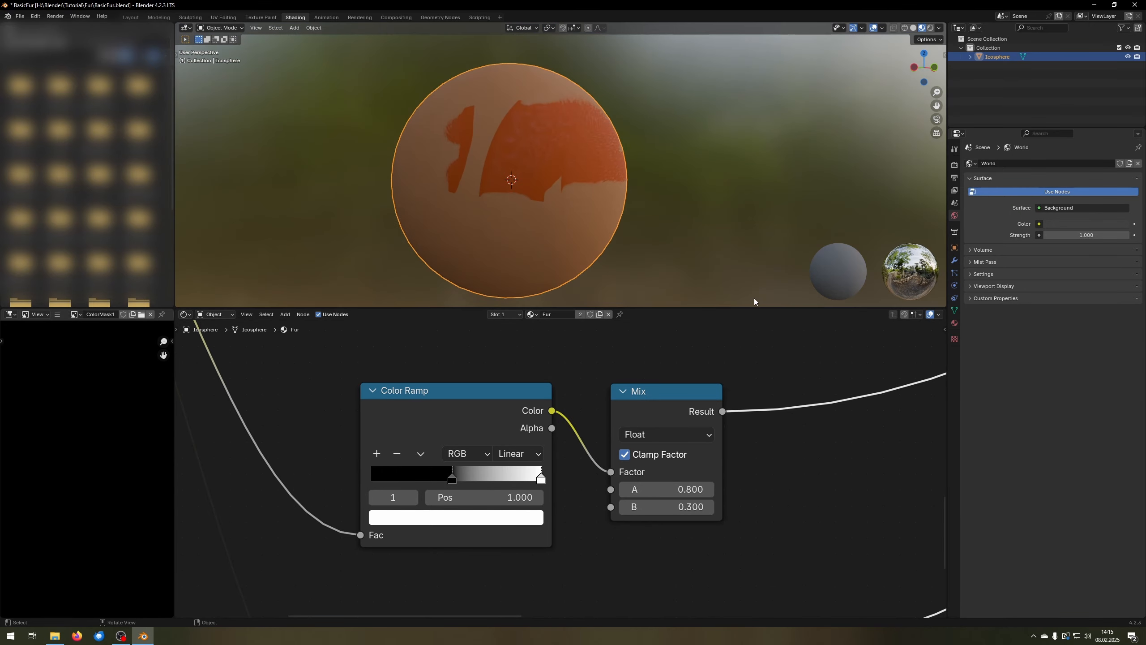
- Disconnect the duplicated float Mix node from the Principled BSDF's Roughness input
scroll(808, 447, down, 8)
middle_drag(808, 447, 402, 328)
scroll(683, 410, up, 5)
scroll(683, 410, up, 2)
middle_drag(758, 428, 552, 447)
scroll(607, 450, up, 5)
drag(648, 420, 477, 562)
scroll(653, 136, up, 5)
scroll(654, 137, up, 1)
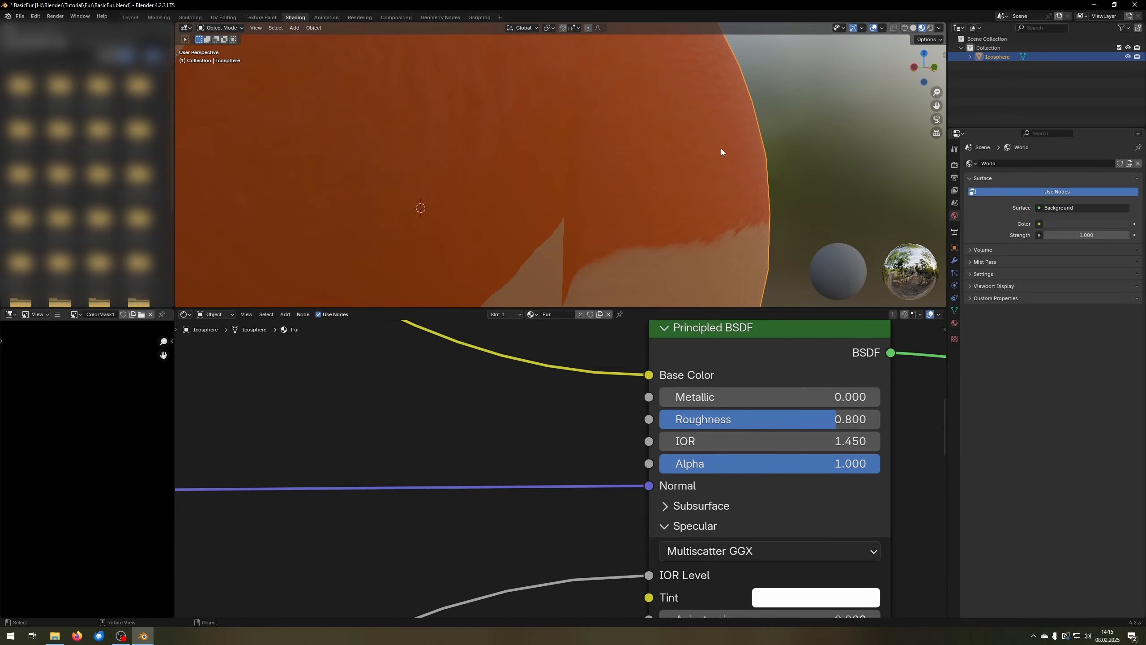
- Examine the two-colored fur on the sphere from several angles and look over the material's node layout
scroll(722, 153, down, 3)
middle_drag(722, 153, 541, 189)
scroll(464, 479, down, 7)
middle_drag(464, 479, 690, 407)
drag(521, 458, 389, 501)
scroll(698, 406, down, 1)
middle_drag(698, 406, 671, 490)
middle_drag(564, 399, 633, 462)
middle_drag(640, 153, 672, 154)
scroll(672, 162, up, 3)
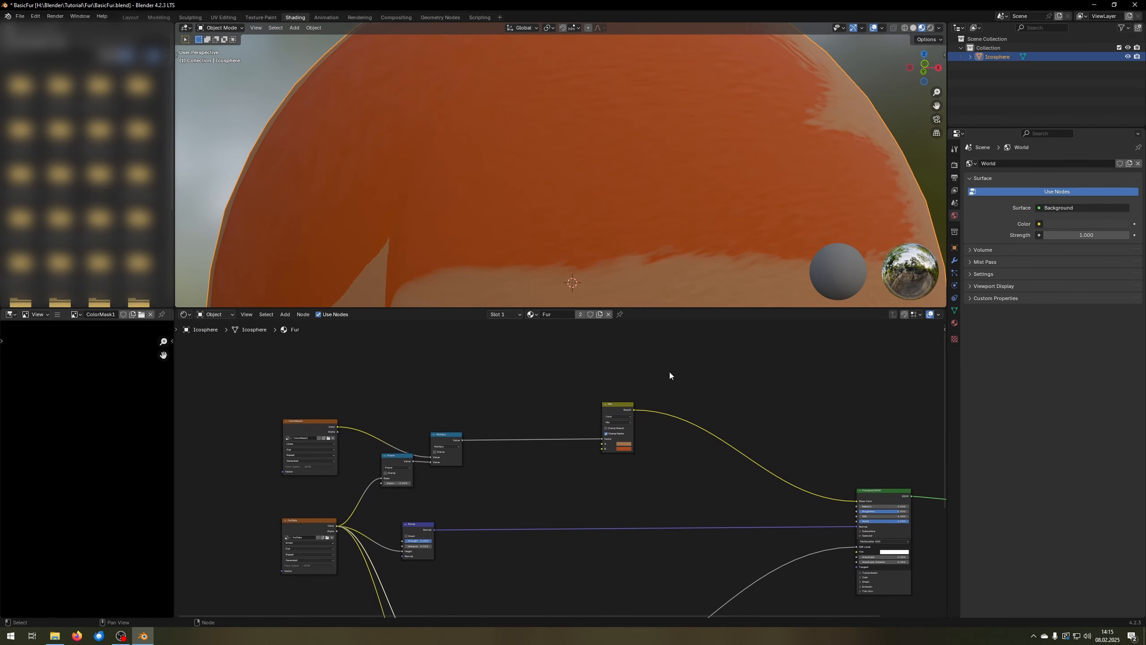
middle_drag(623, 187, 720, 164)
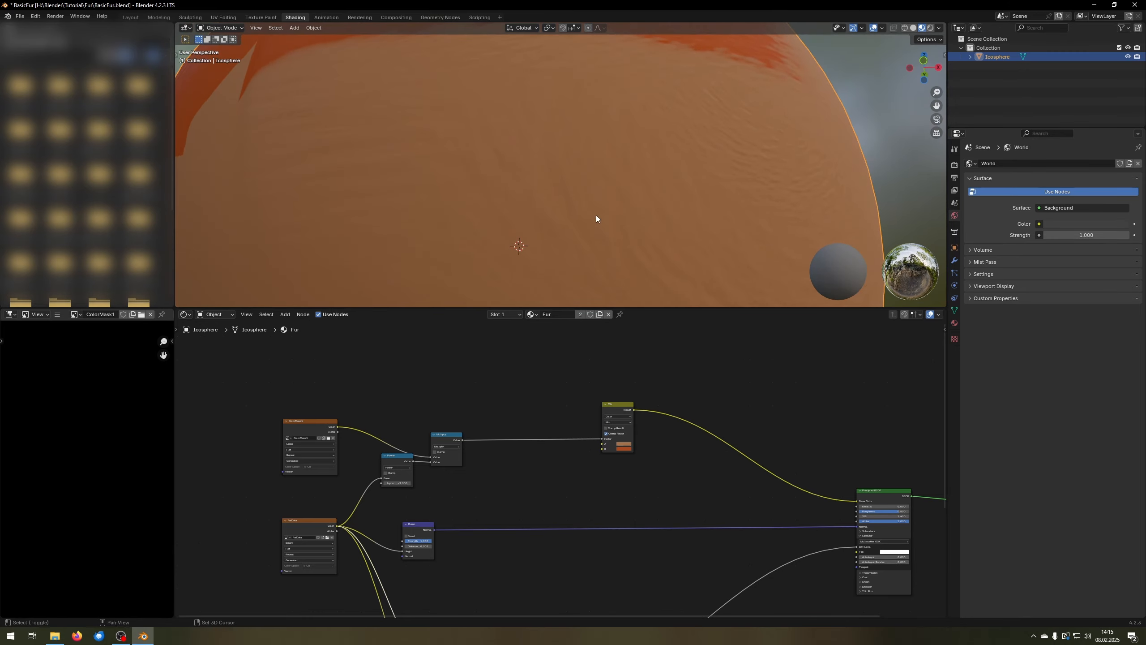
- Duplicate the fur color Mix node just below the original and connect the original's Result to the copy's A input
drag(687, 377, 396, 477)
click(674, 332)
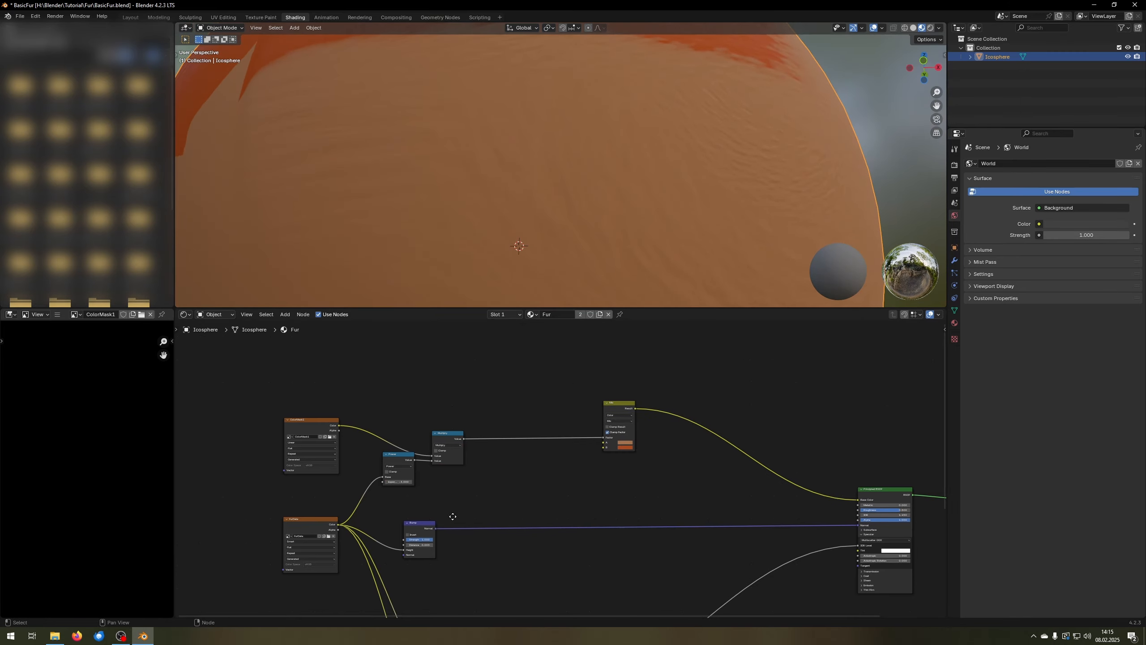
scroll(492, 497, up, 2)
drag(777, 444, 495, 455)
drag(549, 355, 672, 336)
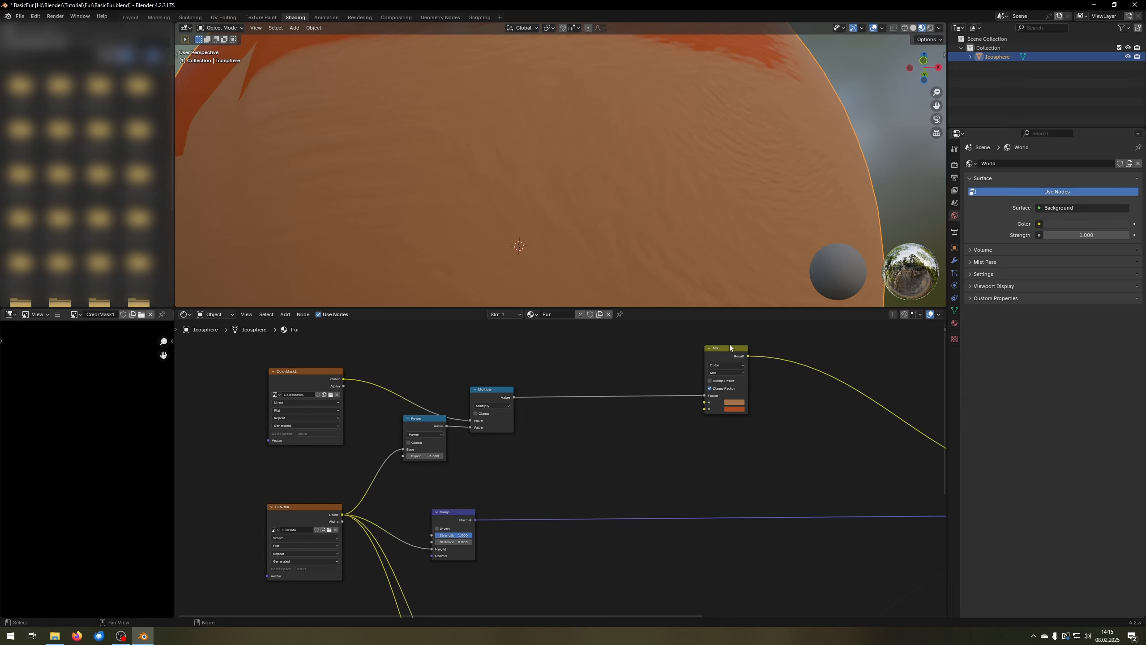
click(722, 352)
key(shift+d)
click(720, 441)
scroll(647, 416, up, 2)
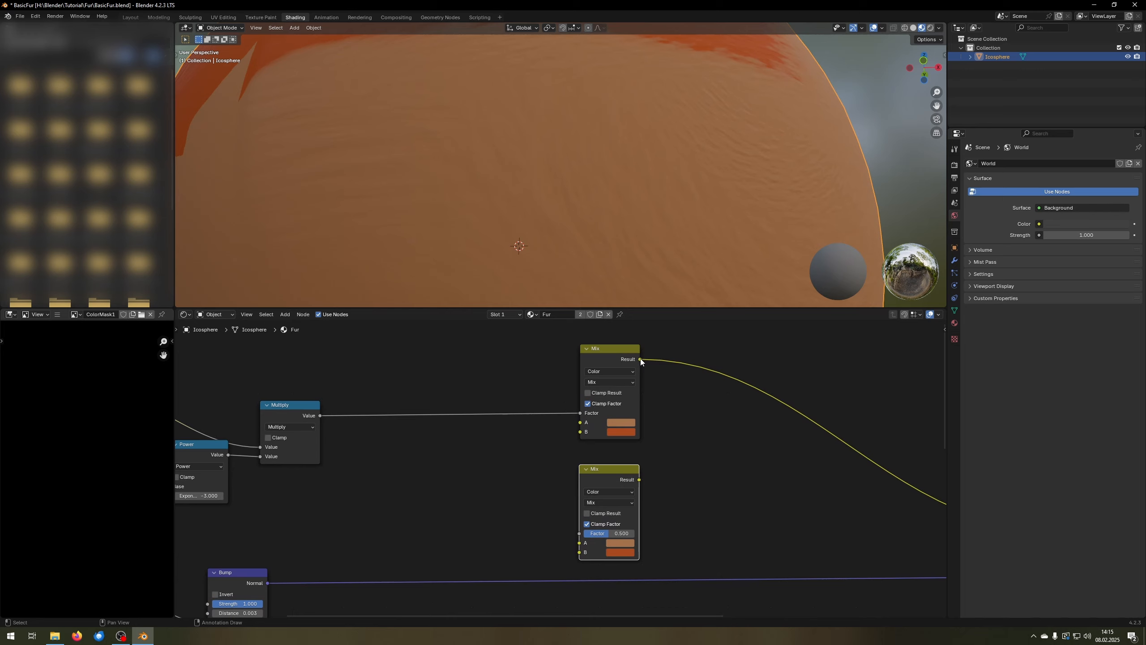
drag(641, 359, 578, 545)
- Set the B color of the duplicated Mix node to black
scroll(664, 518, down, 3)
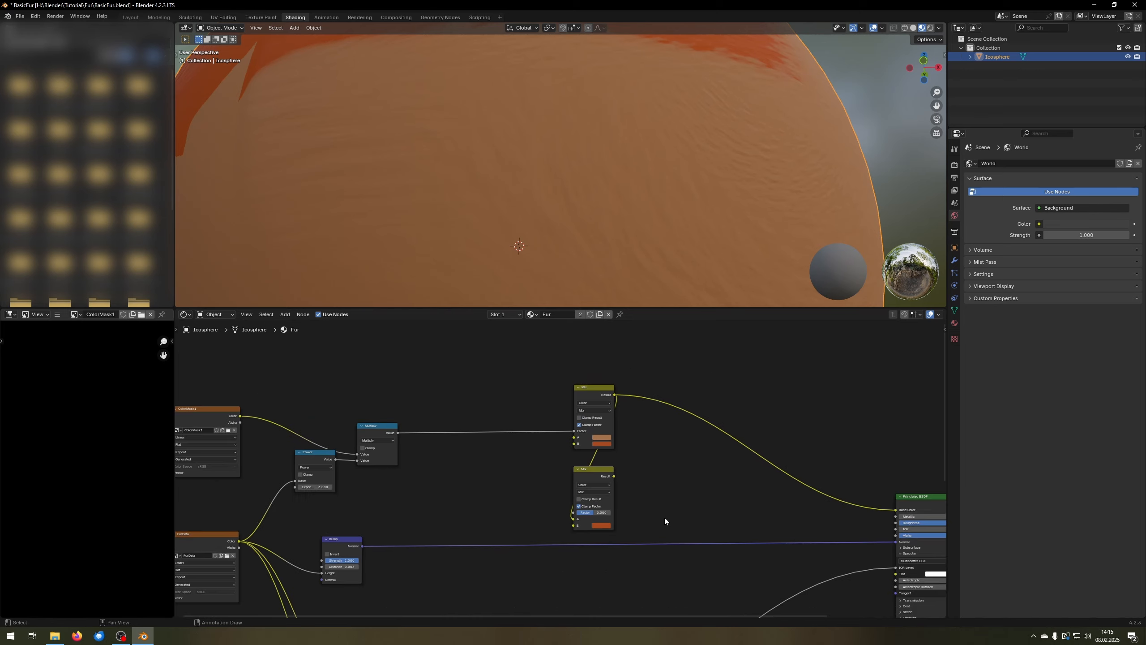
scroll(556, 457, up, 3)
click(521, 459)
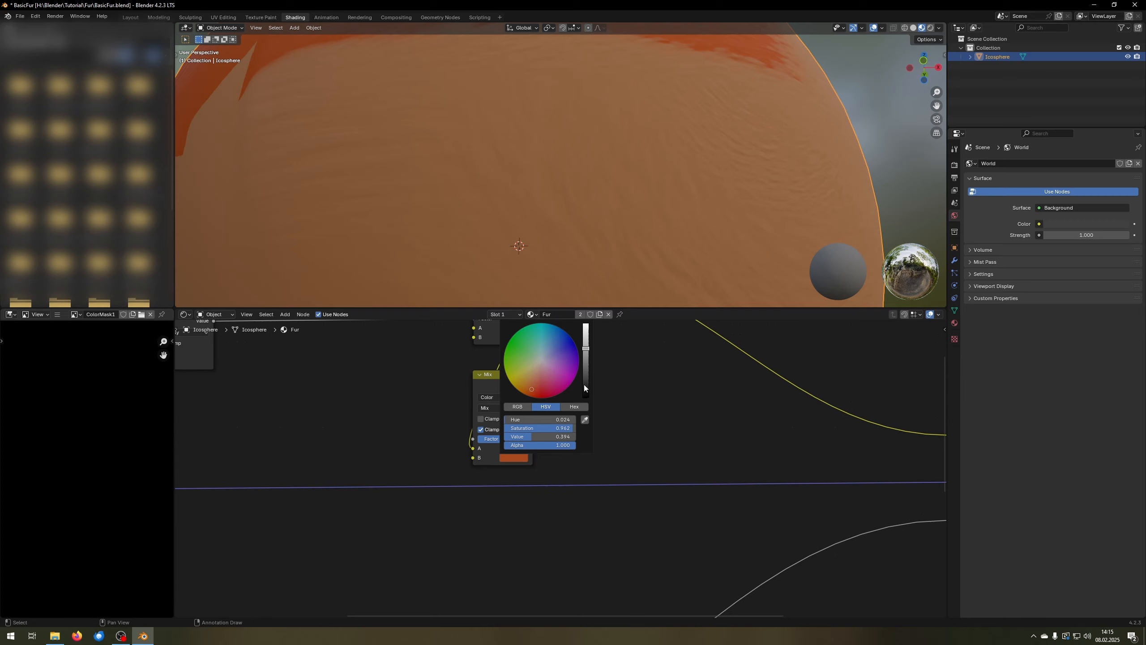
drag(584, 385, 585, 396)
scroll(807, 534, down, 5)
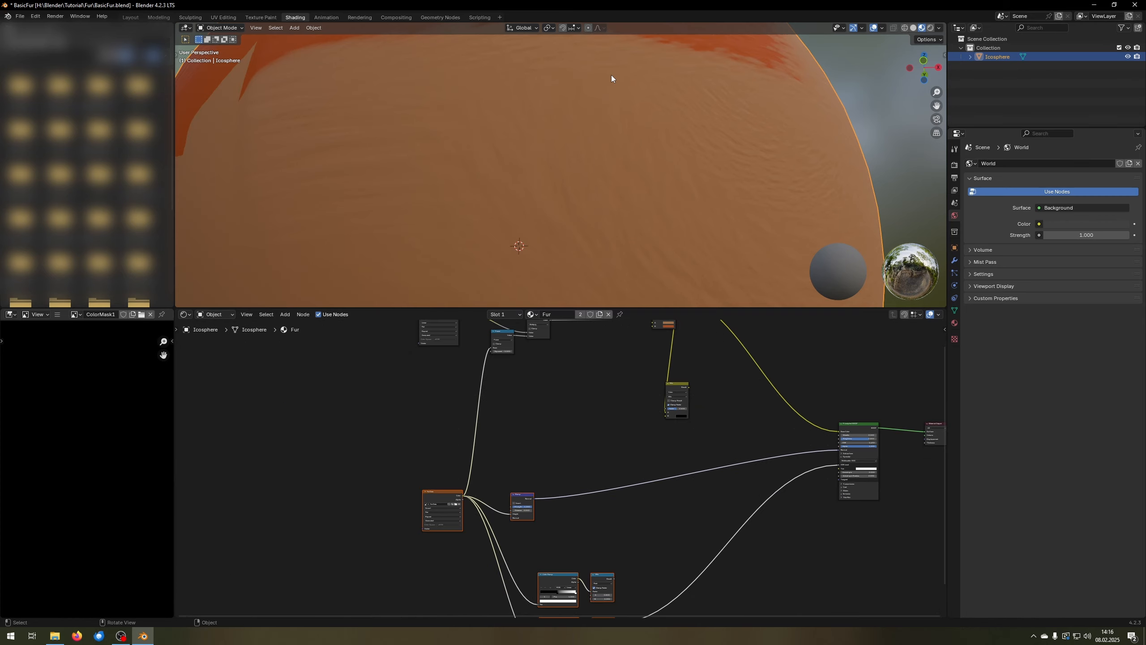
- Add a Color Ramp fed by the FurData Color output and connect its Color to the duplicated Mix node's Factor
middle_drag(576, 389, 515, 470)
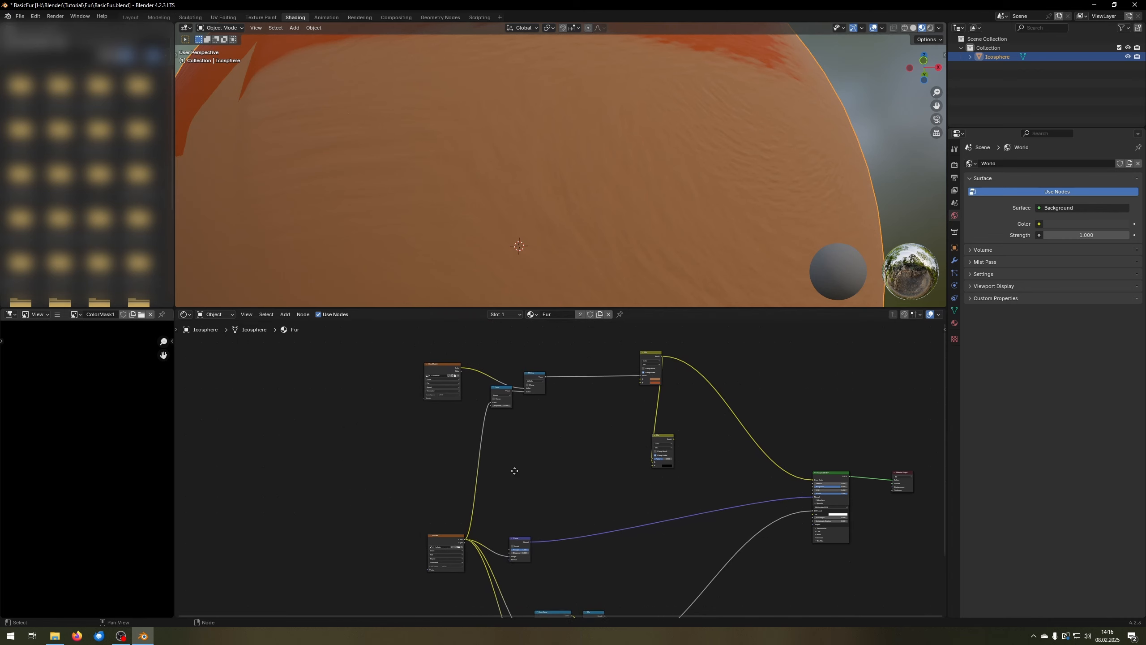
scroll(433, 494, up, 2)
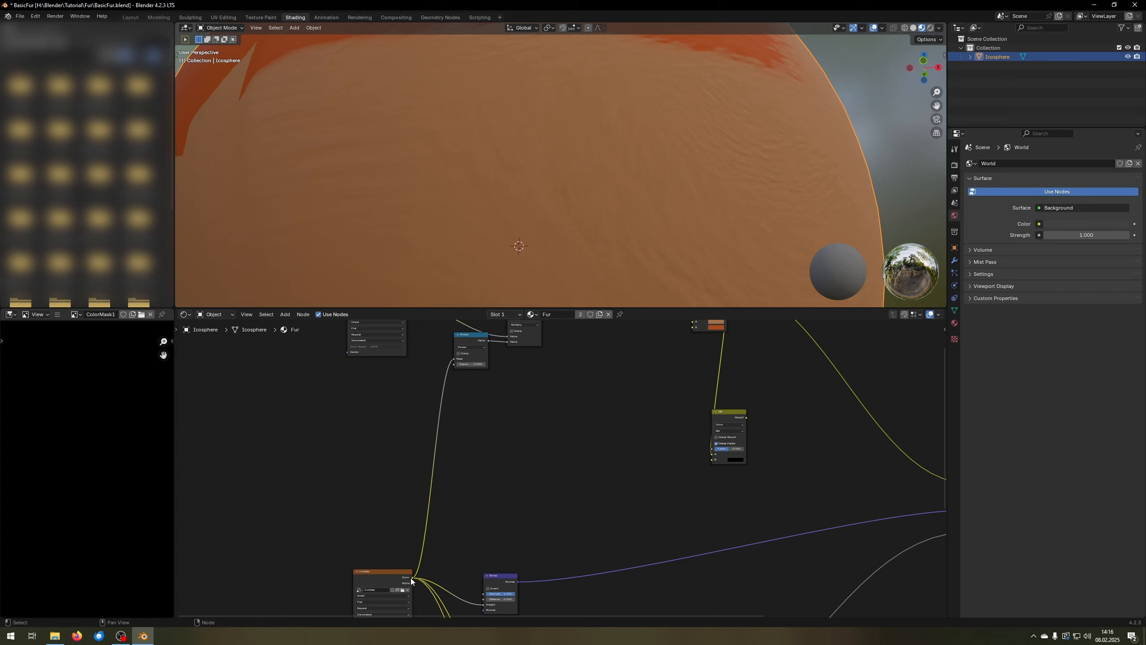
drag(411, 577, 522, 443)
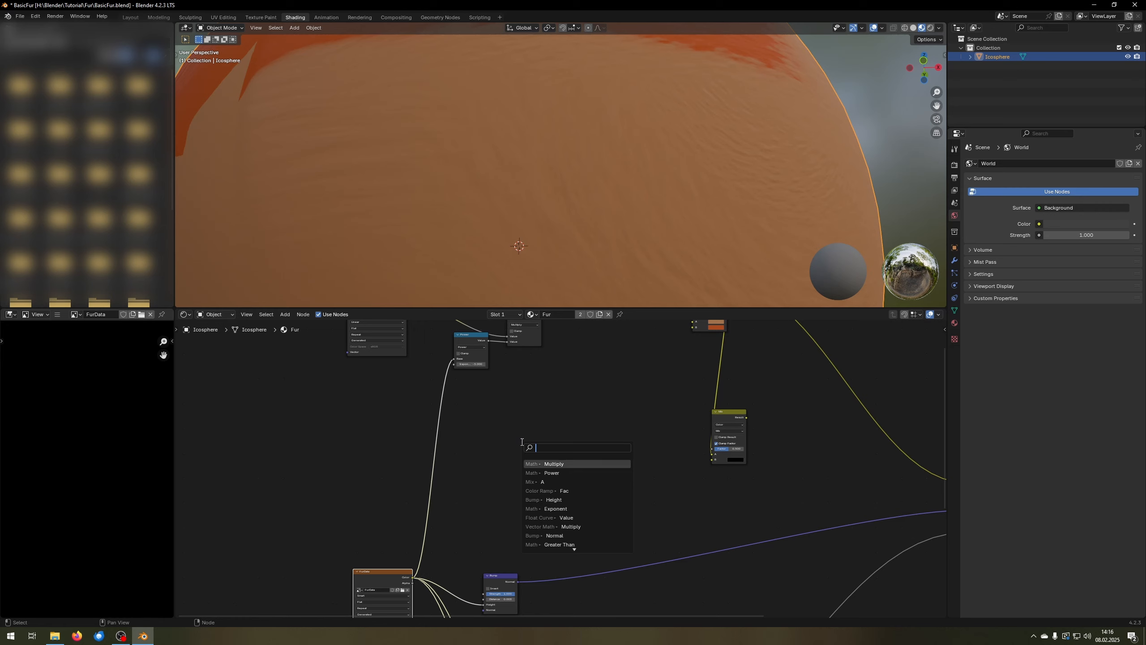
text(c)
text(olor)
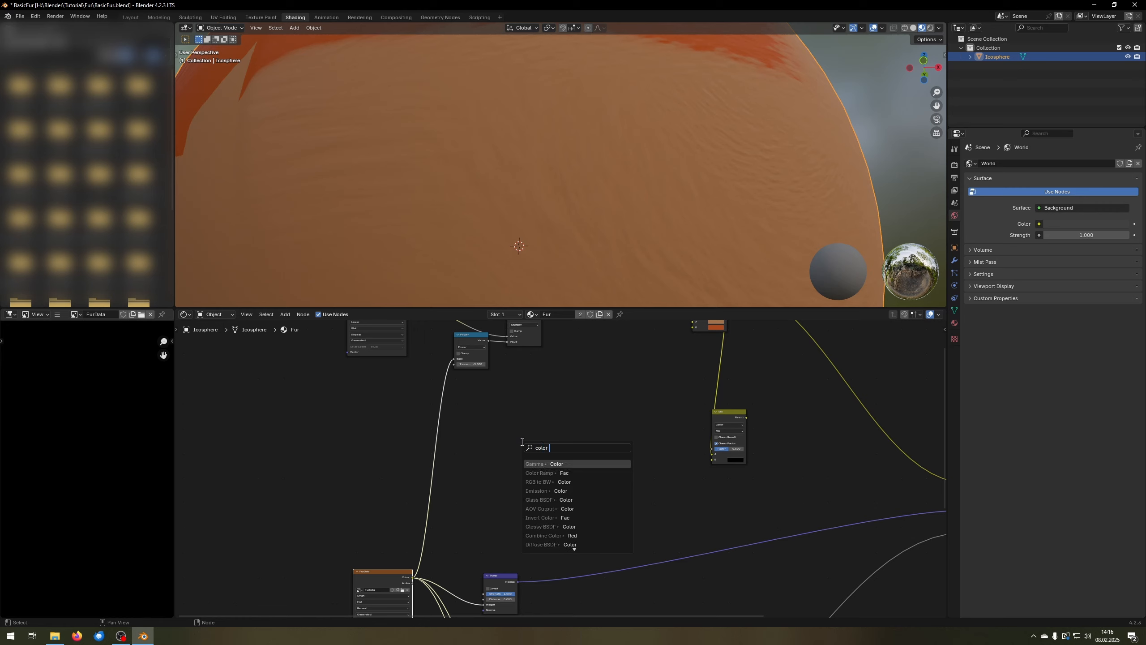
click(545, 473)
click(549, 443)
middle_drag(635, 450, 532, 467)
scroll(532, 467, up, 4)
drag(457, 434, 634, 466)
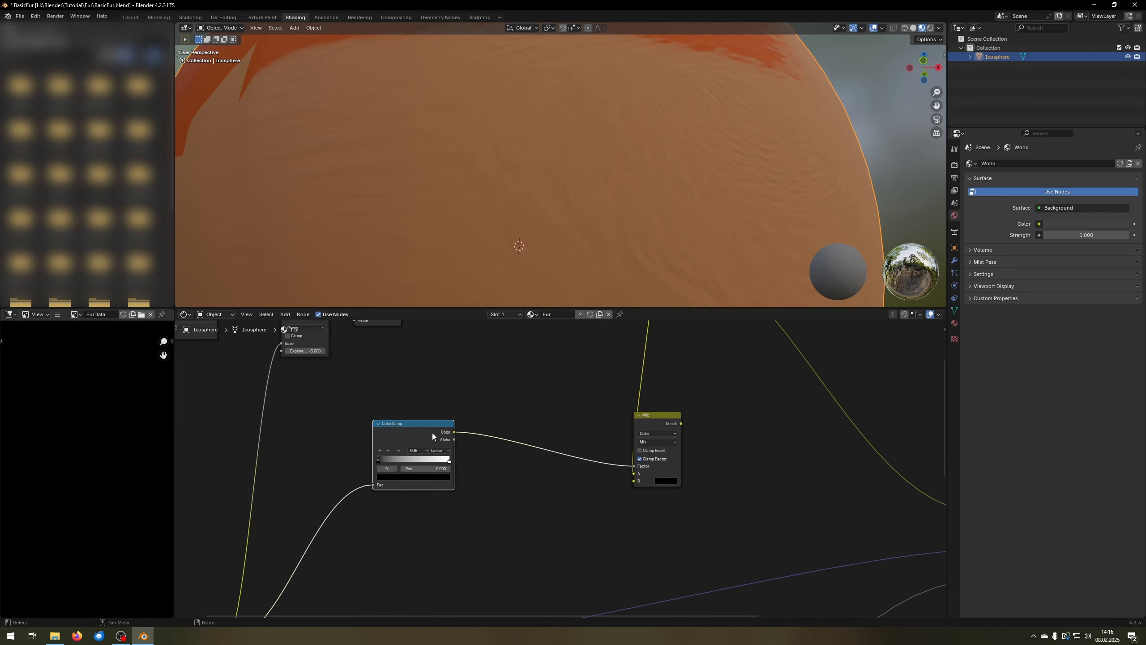
- Reverse the new Color Ramp so its white stop sits at position 0 and its black stop at position 1
middle_drag(484, 444, 589, 465)
scroll(585, 471, up, 4)
scroll(709, 430, down, 7)
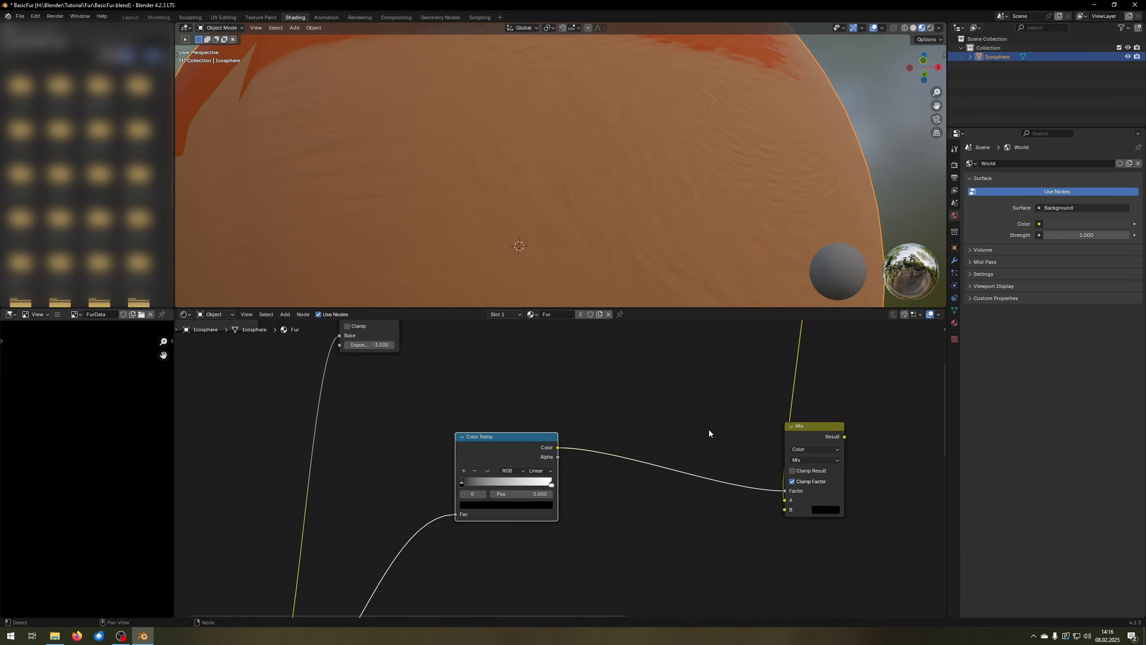
middle_drag(821, 431, 444, 443)
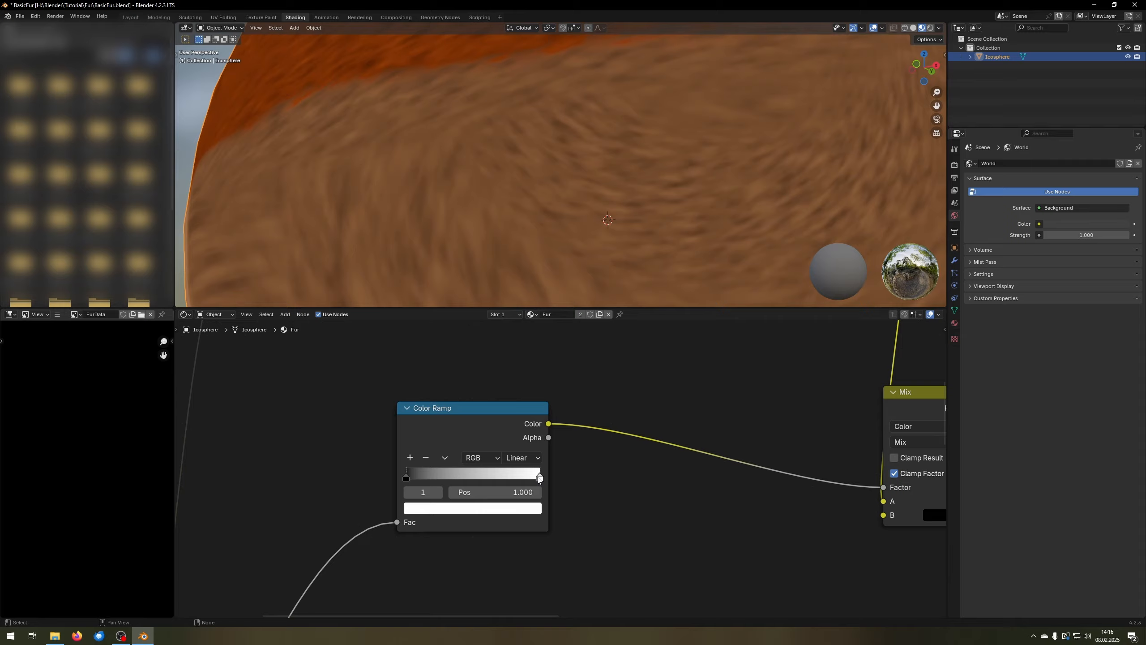
drag(540, 477, 602, 474)
scroll(648, 465, down, 2)
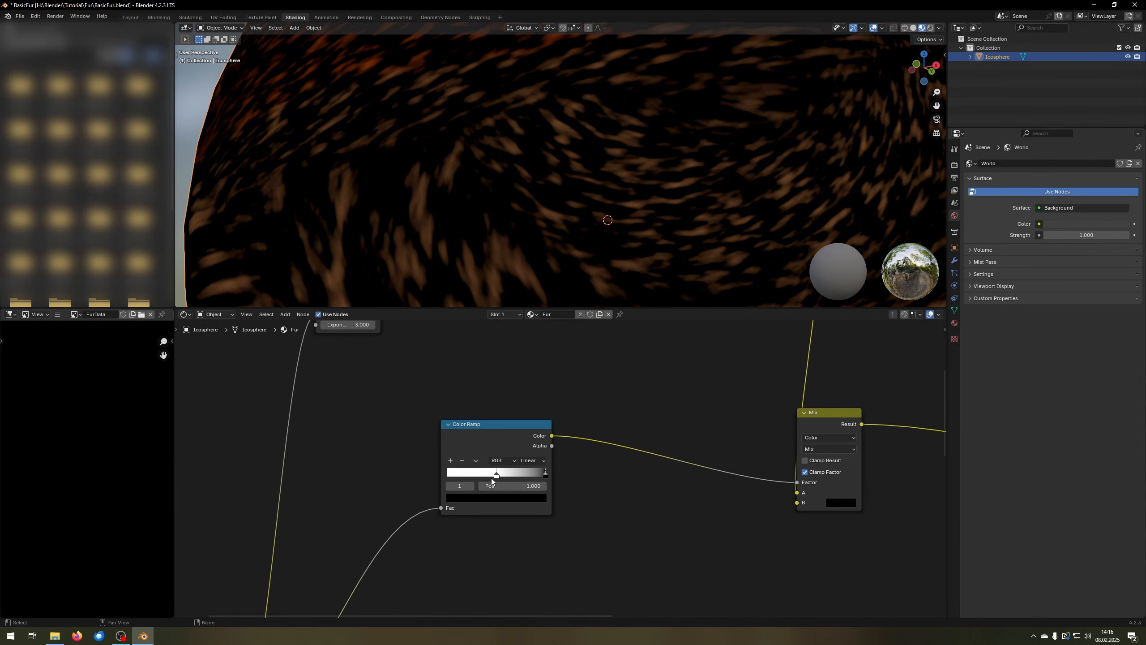
drag(493, 477, 422, 473)
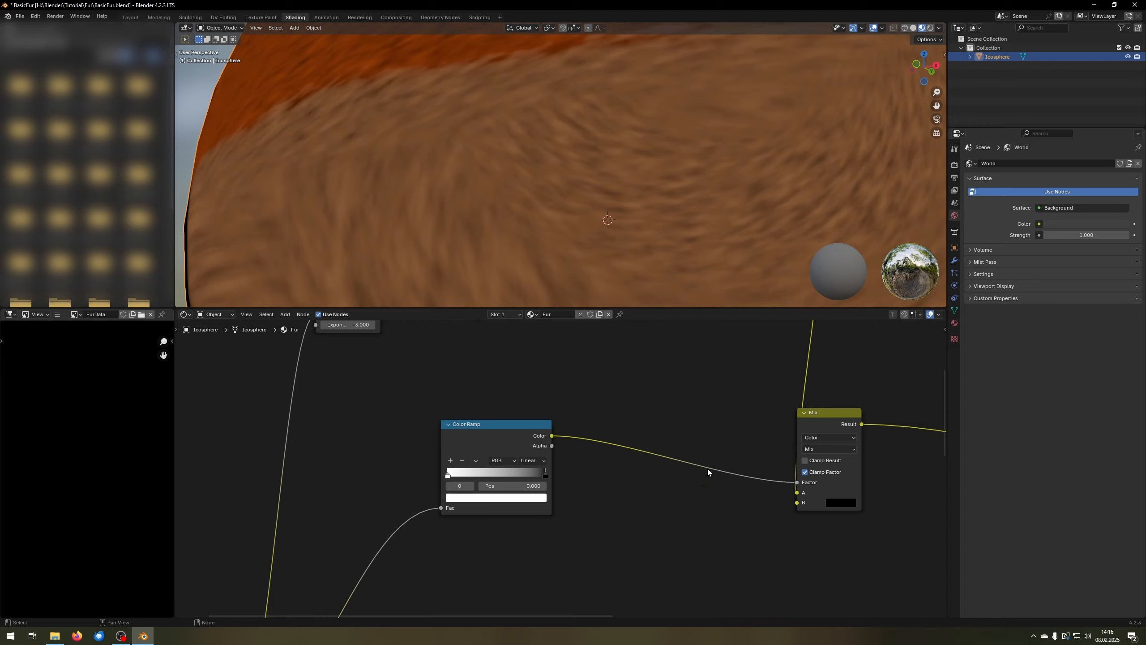
- Connect the duplicated Mix node's Result to the Base Color of the Principled BSDF
scroll(707, 472, down, 3)
middle_drag(757, 496, 461, 490)
scroll(649, 495, up, 6)
scroll(650, 491, down, 5)
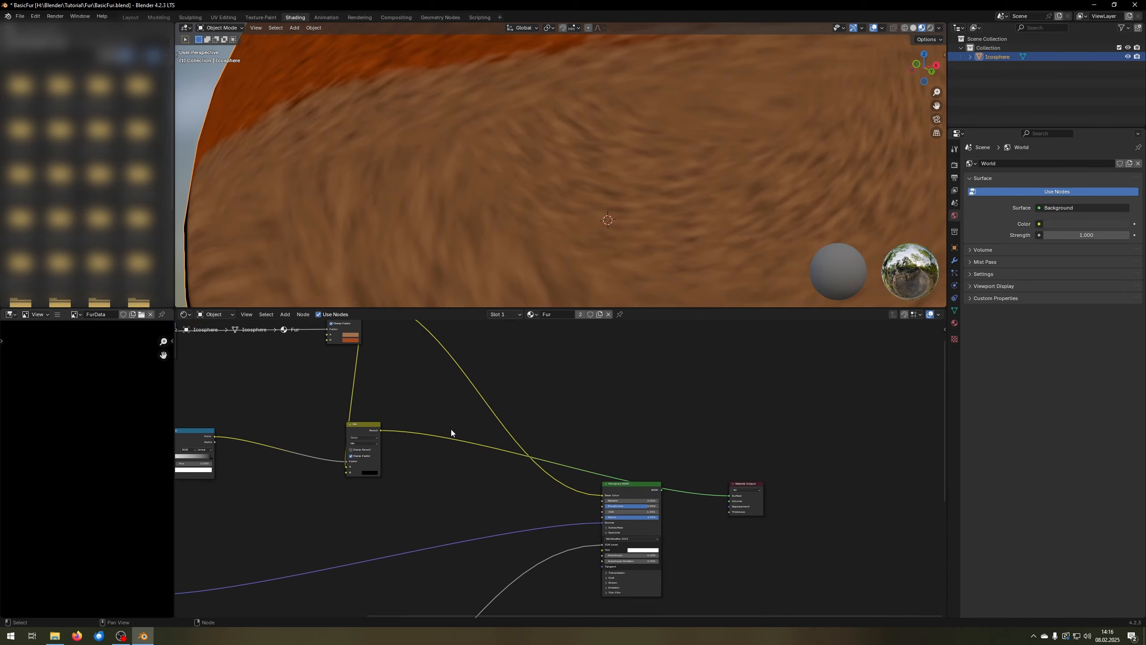
middle_drag(451, 429, 555, 434)
scroll(637, 494, up, 2)
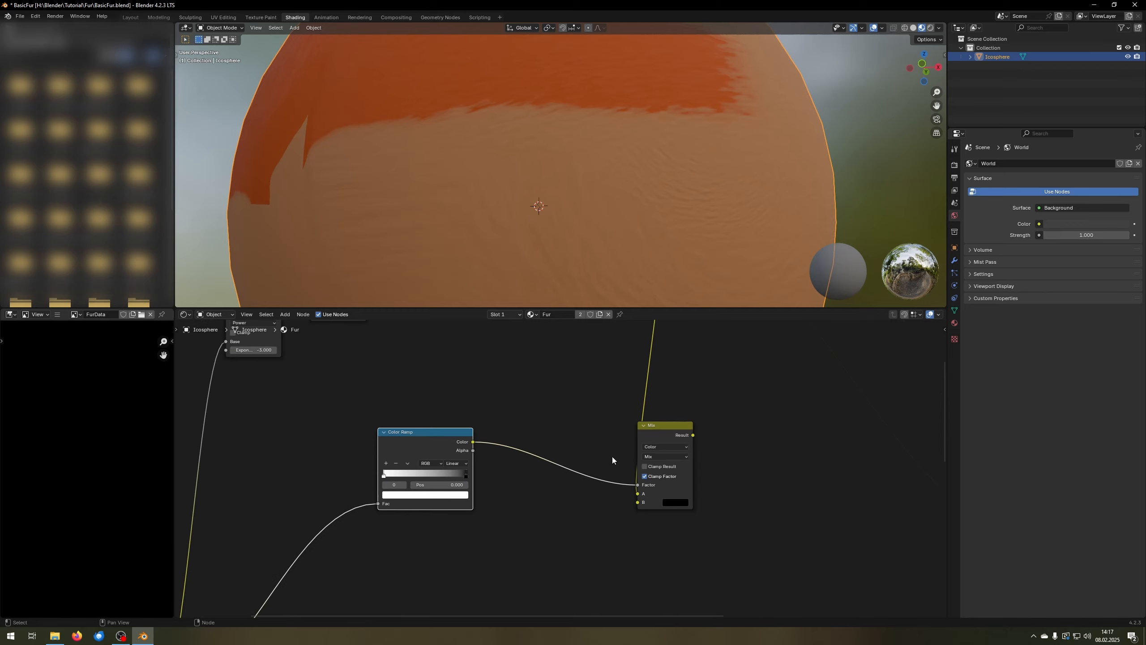
middle_drag(613, 457, 389, 451)
drag(382, 432, 708, 528)
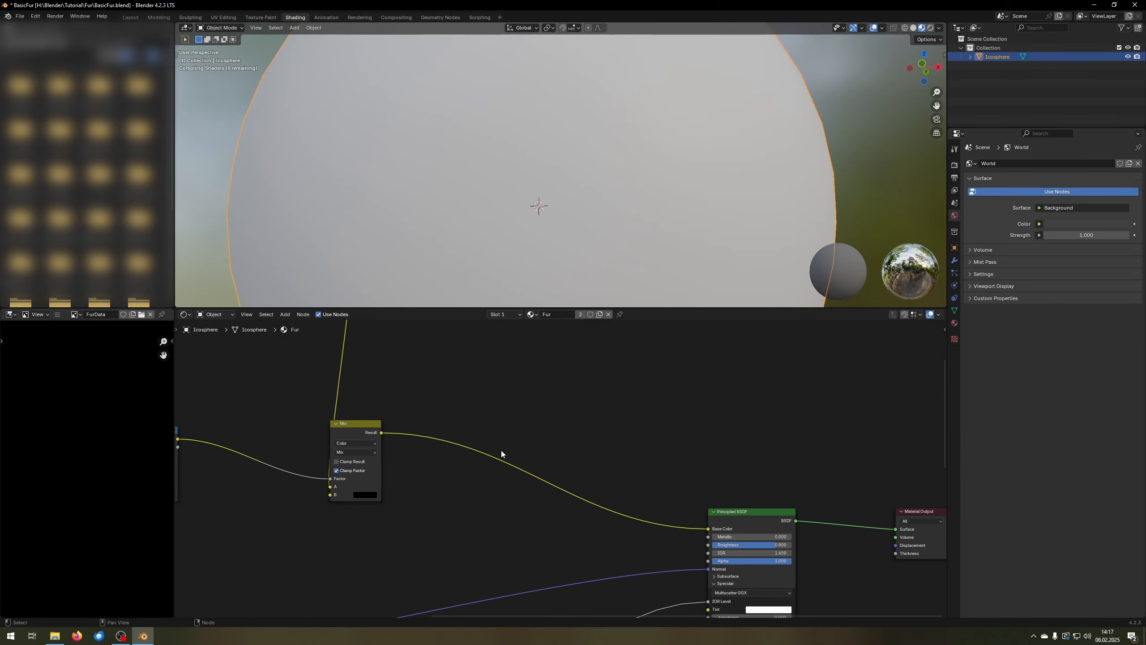
- Set the new Color Ramp's interpolation to B-Spline, with its white stop at 0 and black stop at 1
middle_drag(474, 449, 754, 452)
scroll(533, 453, up, 3)
middle_drag(453, 465, 604, 442)
scroll(605, 442, up, 5)
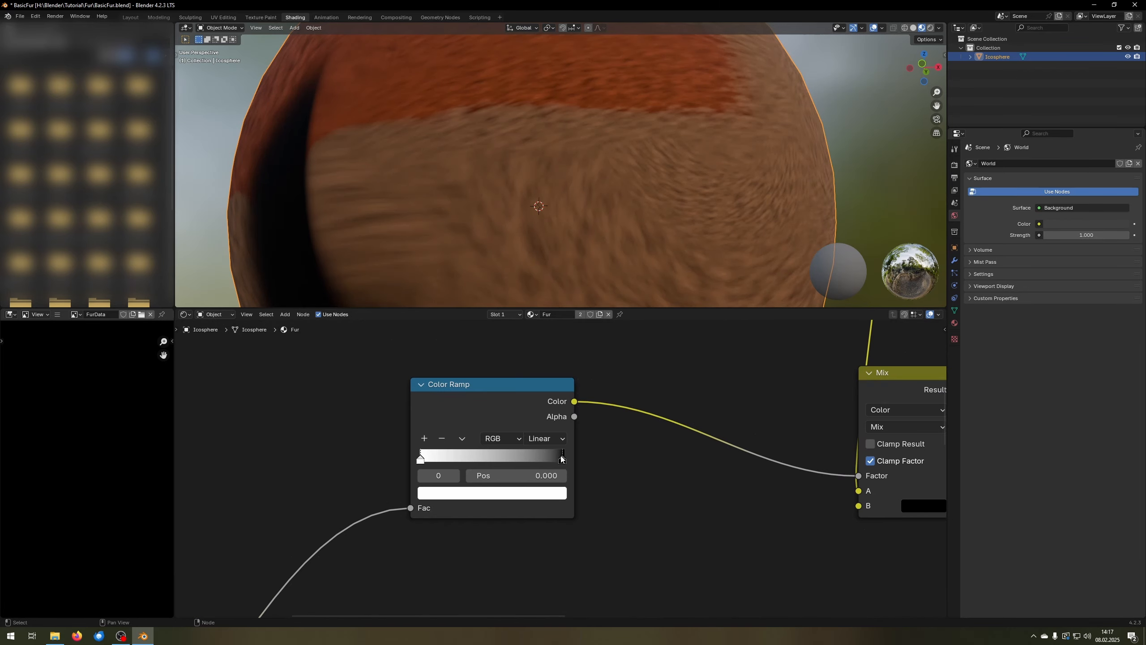
mouse_move(562, 459)
mouse_down()
mouse_move(433, 458)
mouse_move(577, 459)
mouse_up()
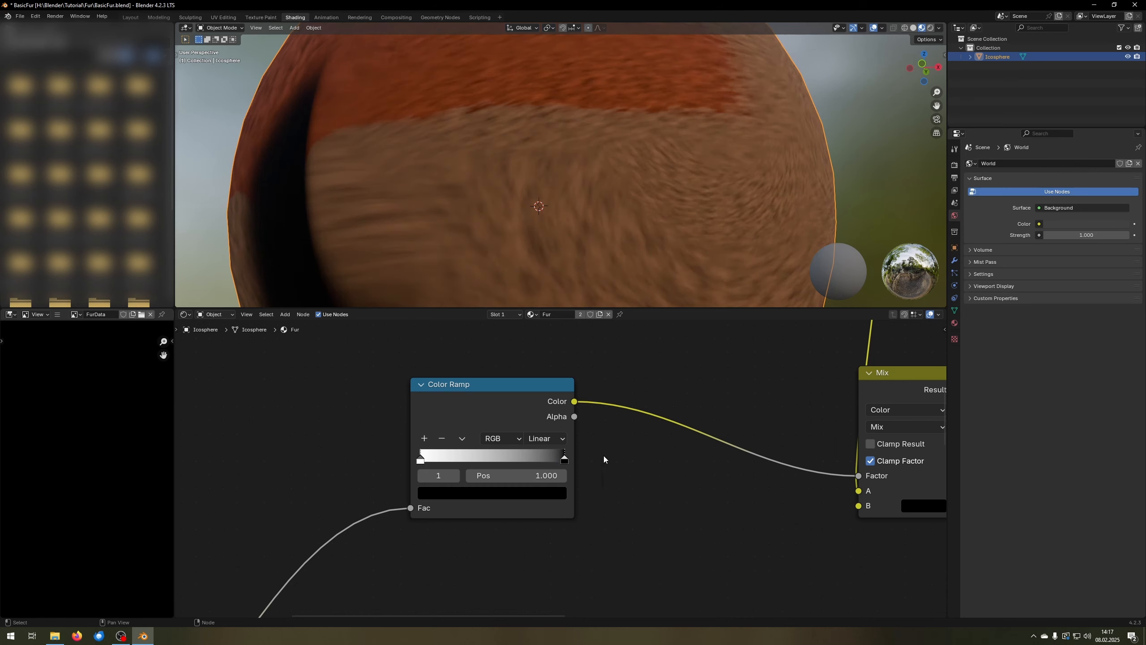
drag(434, 460, 392, 453)
scroll(524, 448, up, 2)
click(540, 434)
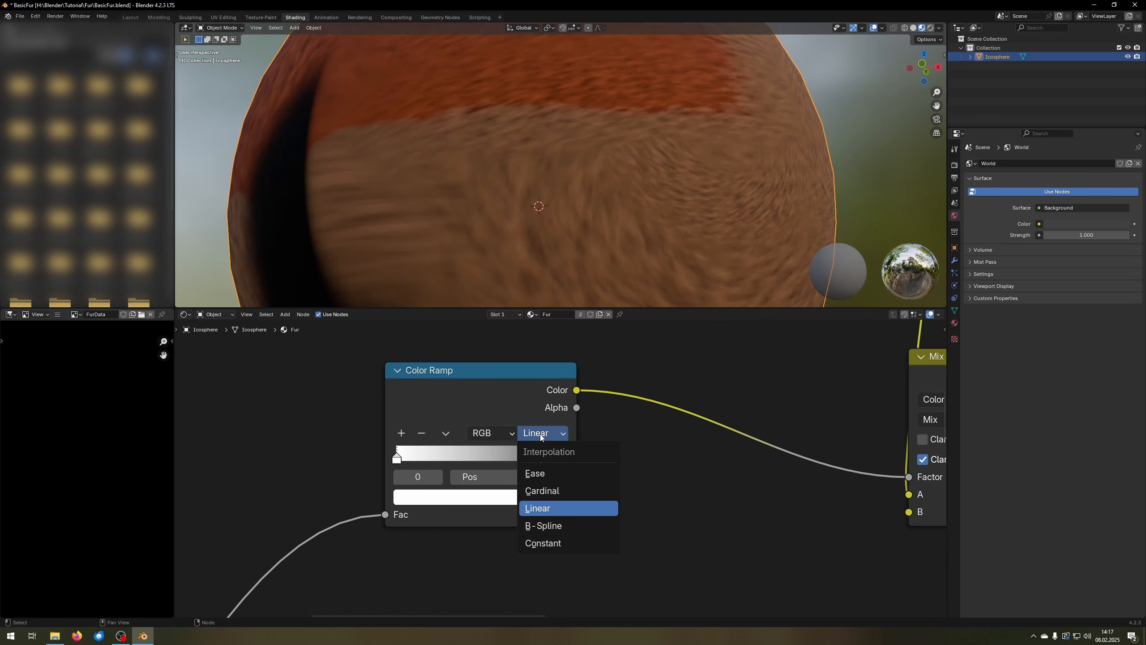
click(564, 527)
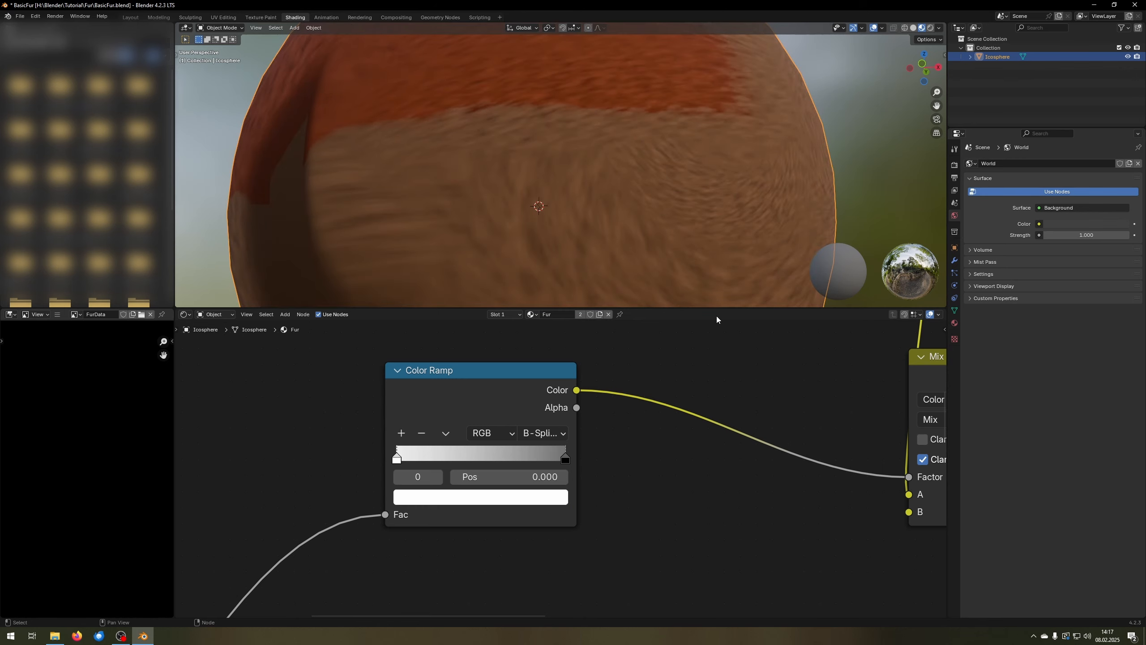
- Try adjusting the position and brightness of the Color Ramp's black stop
scroll(561, 450, up, 2)
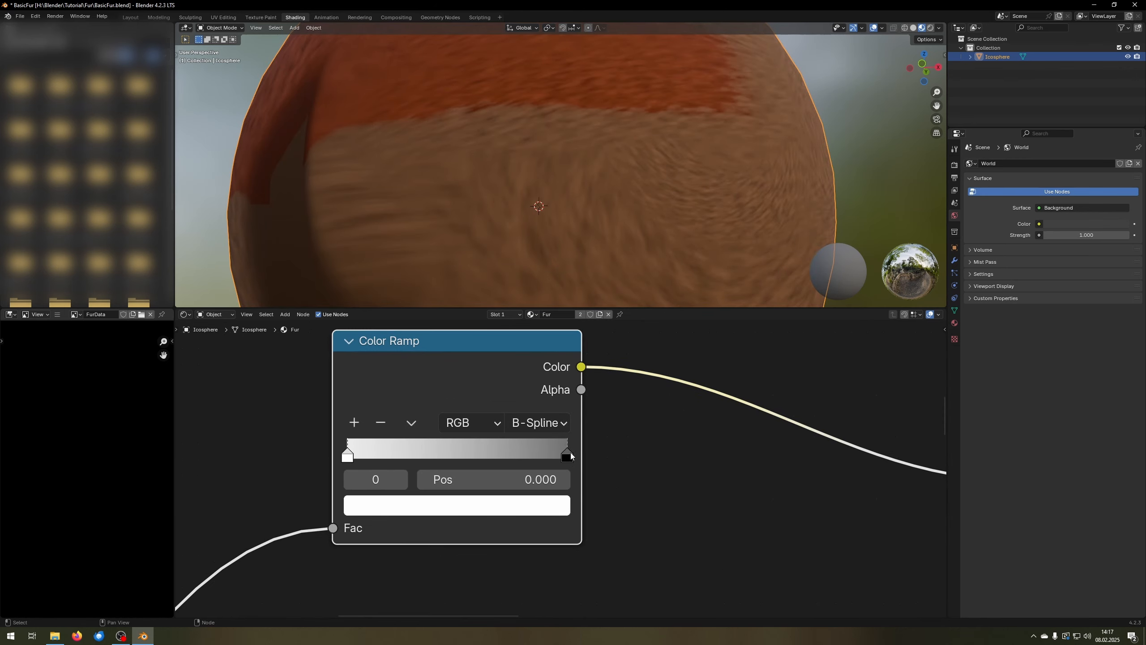
click(564, 456)
drag(560, 457, 592, 459)
click(530, 503)
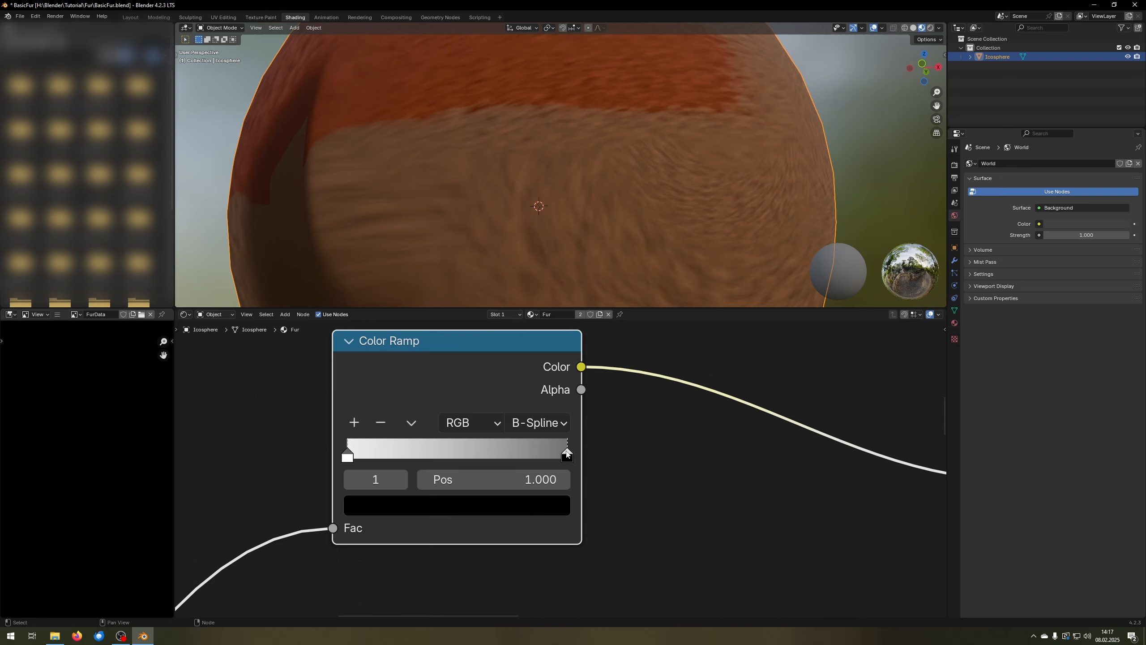
click(537, 509)
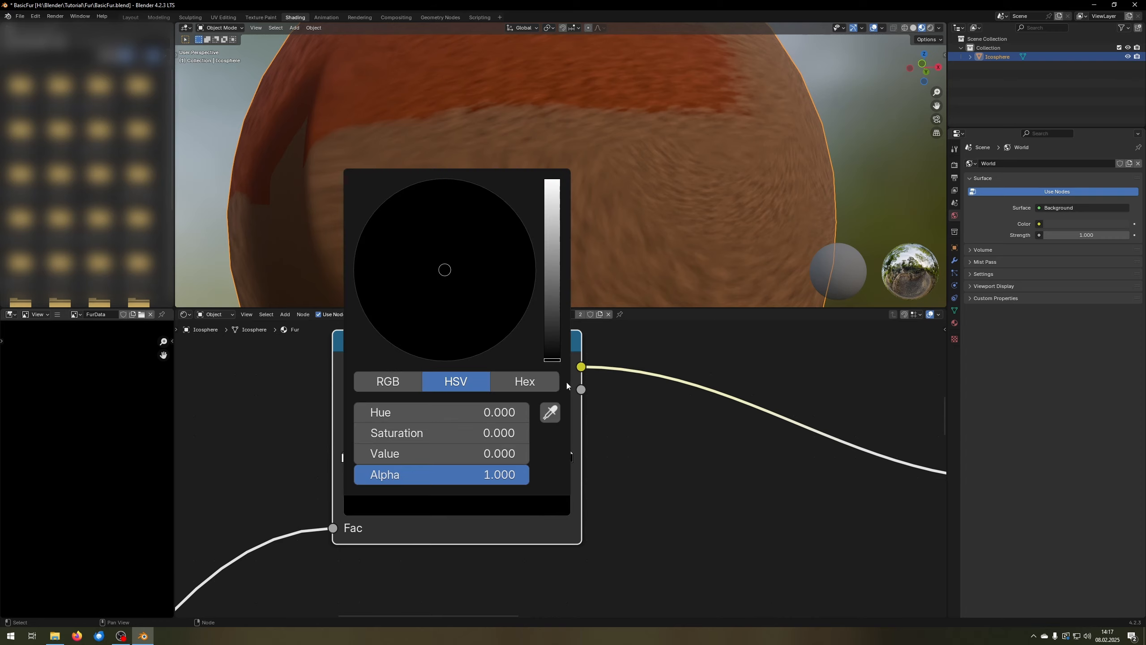
mouse_move(553, 360)
mouse_down()
mouse_move(552, 237)
mouse_move(553, 362)
mouse_up()
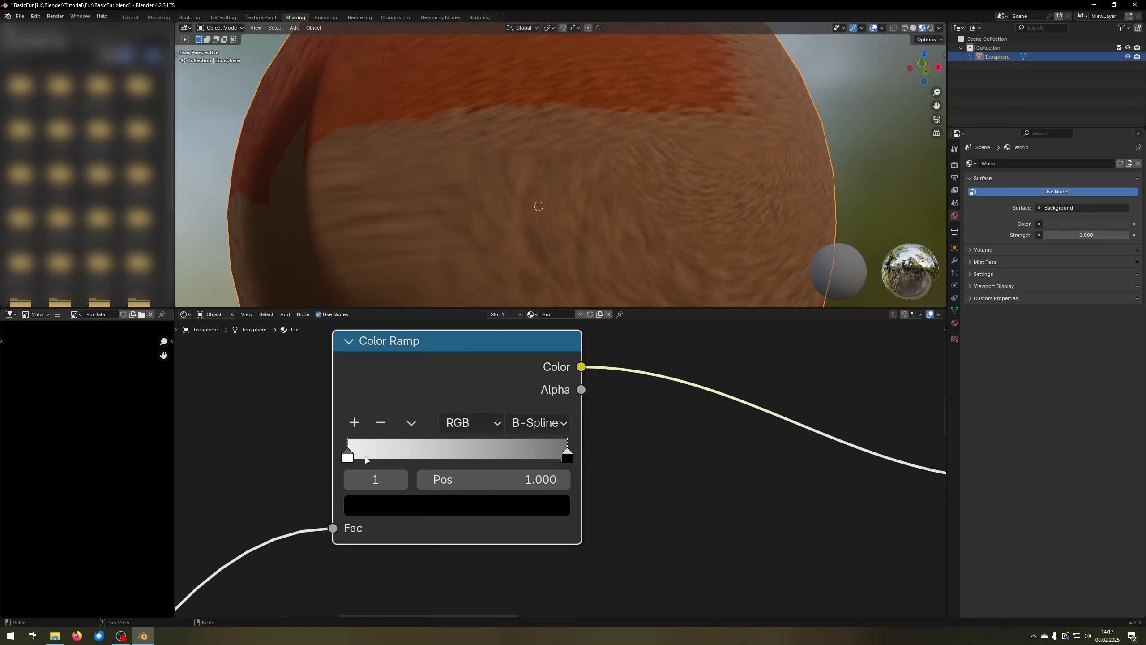
- Lower the brightness of the Color Ramp's white stop slightly and check the darkened fur on the sphere
click(365, 459)
click(400, 506)
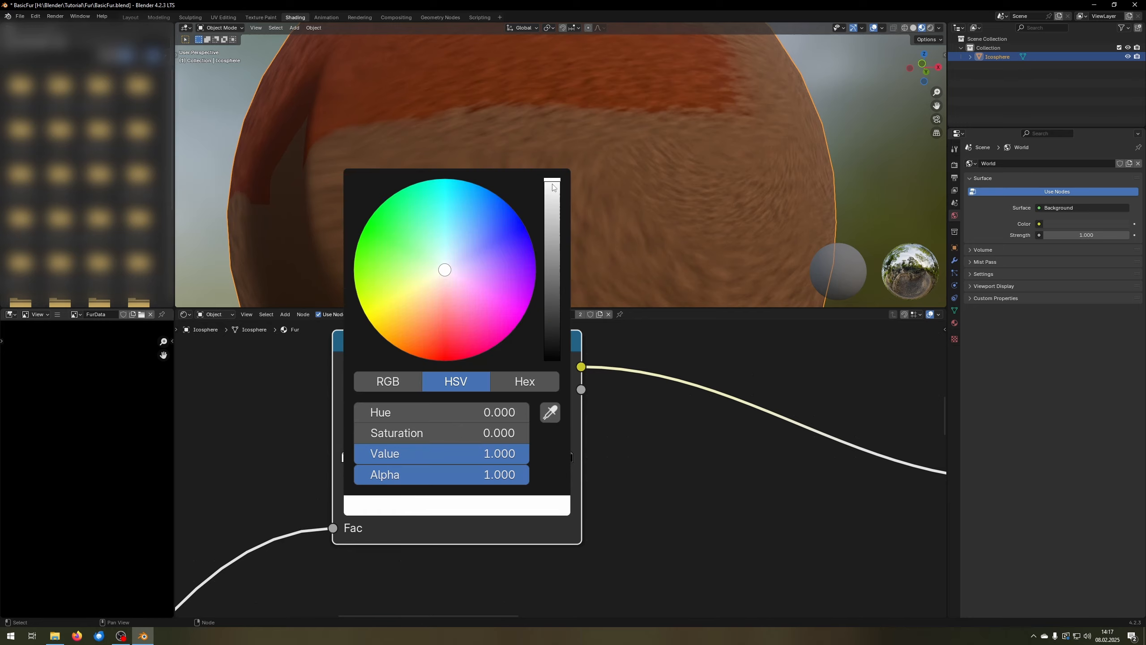
mouse_move(555, 187)
mouse_down()
mouse_move(552, 316)
mouse_move(552, 180)
mouse_move(552, 293)
mouse_move(552, 205)
mouse_up()
scroll(726, 195, down, 4)
middle_drag(727, 195, 754, 244)
scroll(616, 179, up, 5)
middle_drag(569, 296, 688, 212)
- Set the Bump node's Distance to 0.005
scroll(606, 540, down, 8)
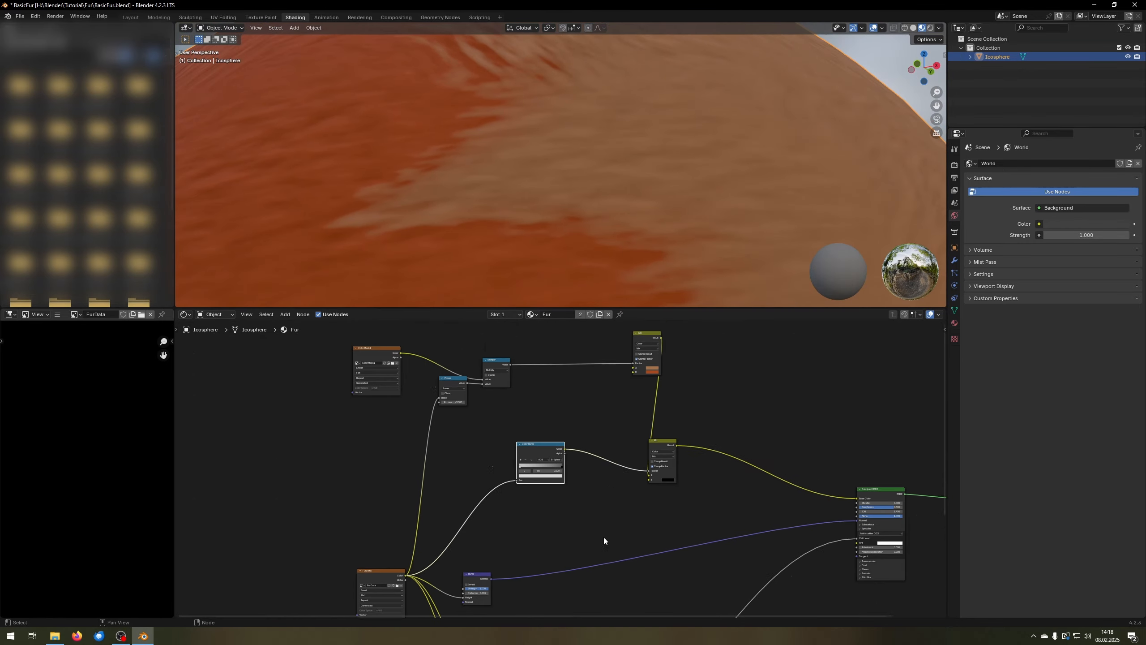
middle_drag(606, 540, 606, 422)
scroll(605, 422, up, 8)
middle_drag(492, 443, 589, 489)
scroll(589, 489, up, 11)
click(507, 528)
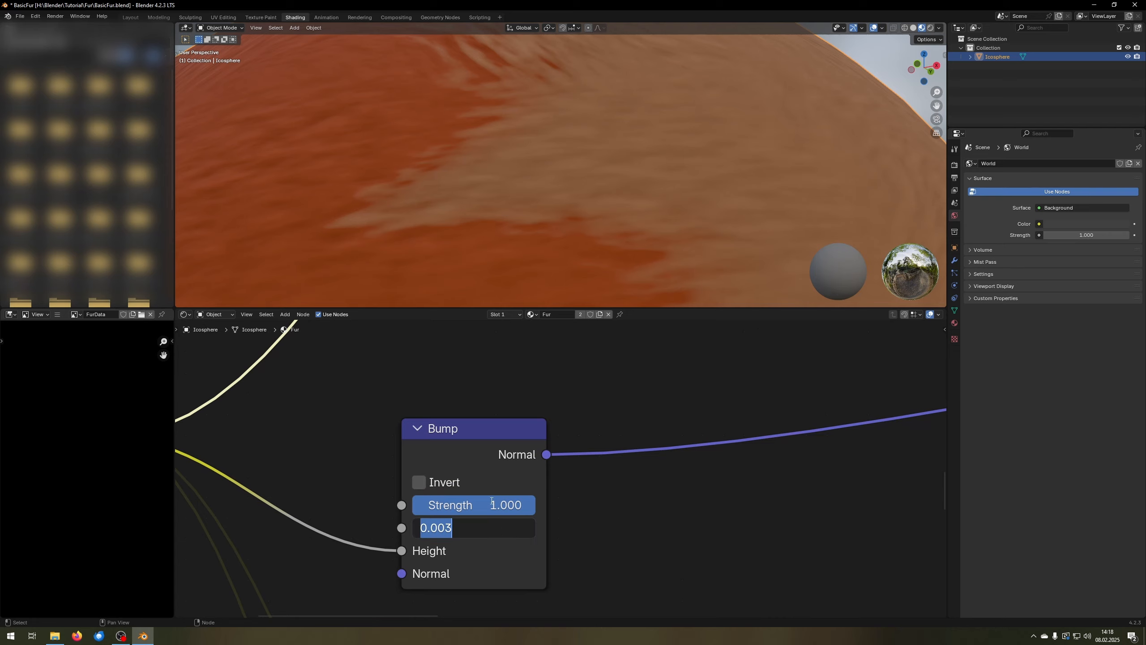
key(Right)
key(Return)
scroll(500, 267, down, 6)
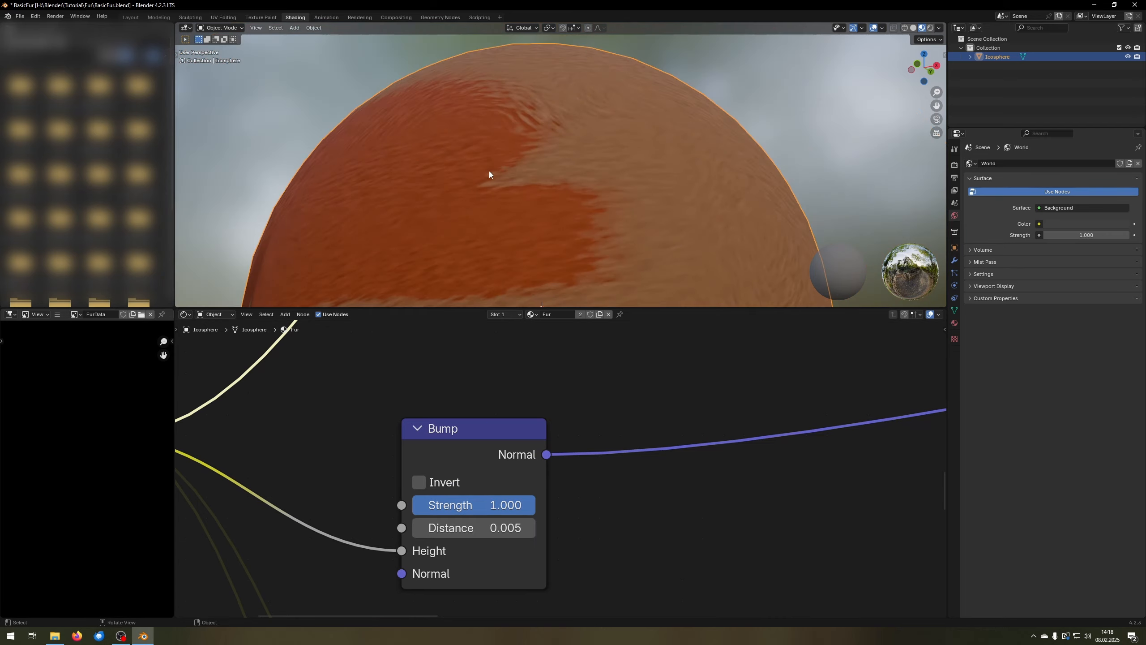
- Try a Bump Distance of 1 and restore it to 0.005
middle_drag(489, 170, 570, 204)
click(497, 535)
text(1)
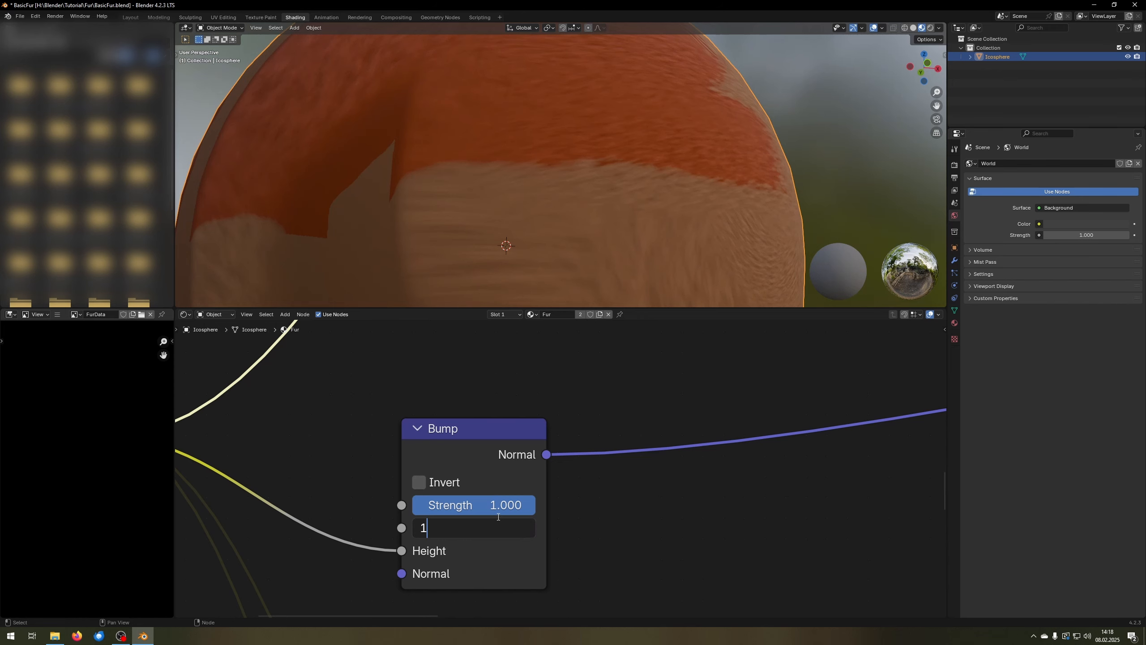
key(Return)
click(486, 533)
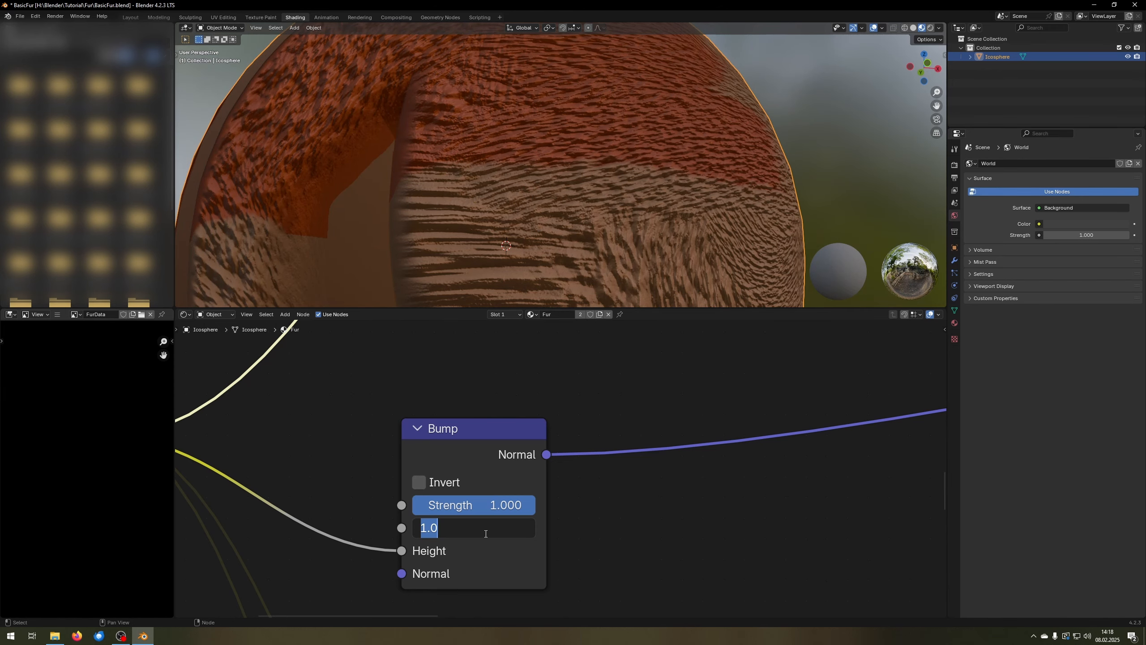
text(.005)
key(Return)
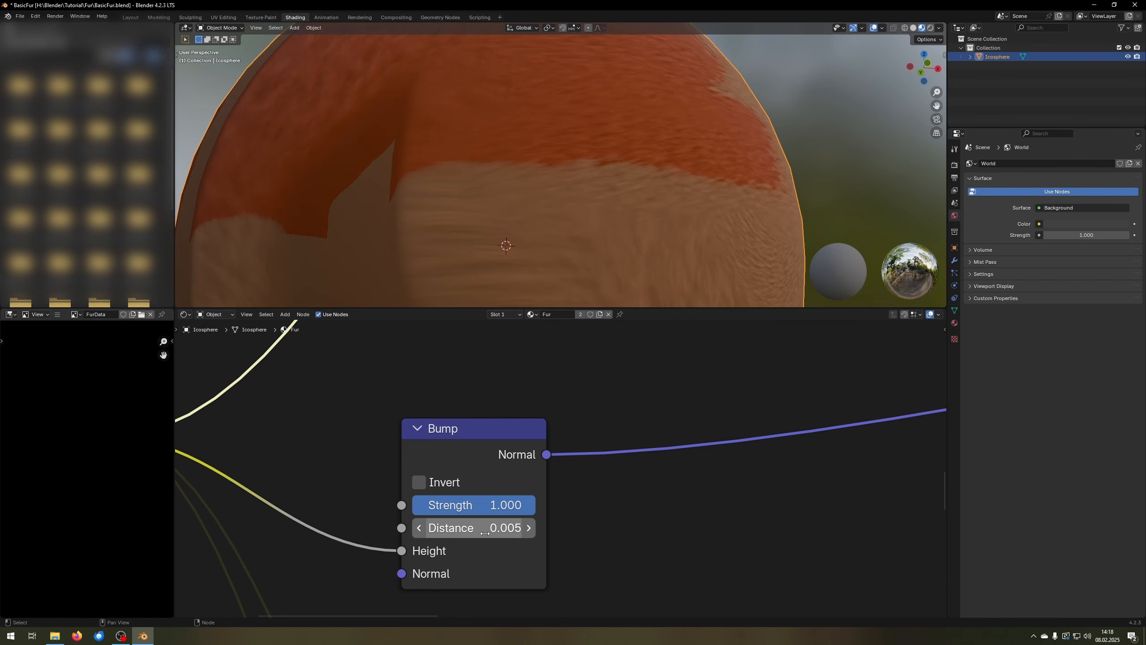
- Examine the fur on the whole sphere and look over the complete node layout
mouse_move(600, 294)
middle_down()
mouse_move(663, 189)
mouse_move(655, 211)
mouse_move(593, 208)
mouse_move(600, 225)
middle_up()
scroll(603, 253, up, 1)
scroll(617, 419, down, 2)
scroll(655, 204, down, 5)
scroll(695, 462, down, 8)
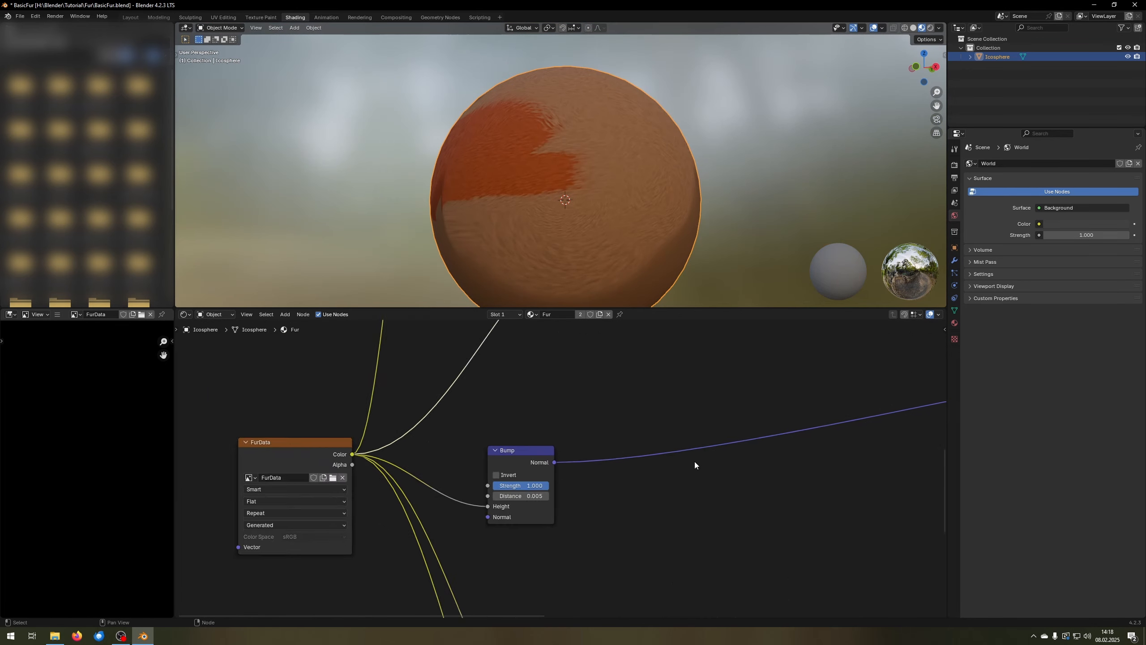
scroll(653, 480, down, 2)
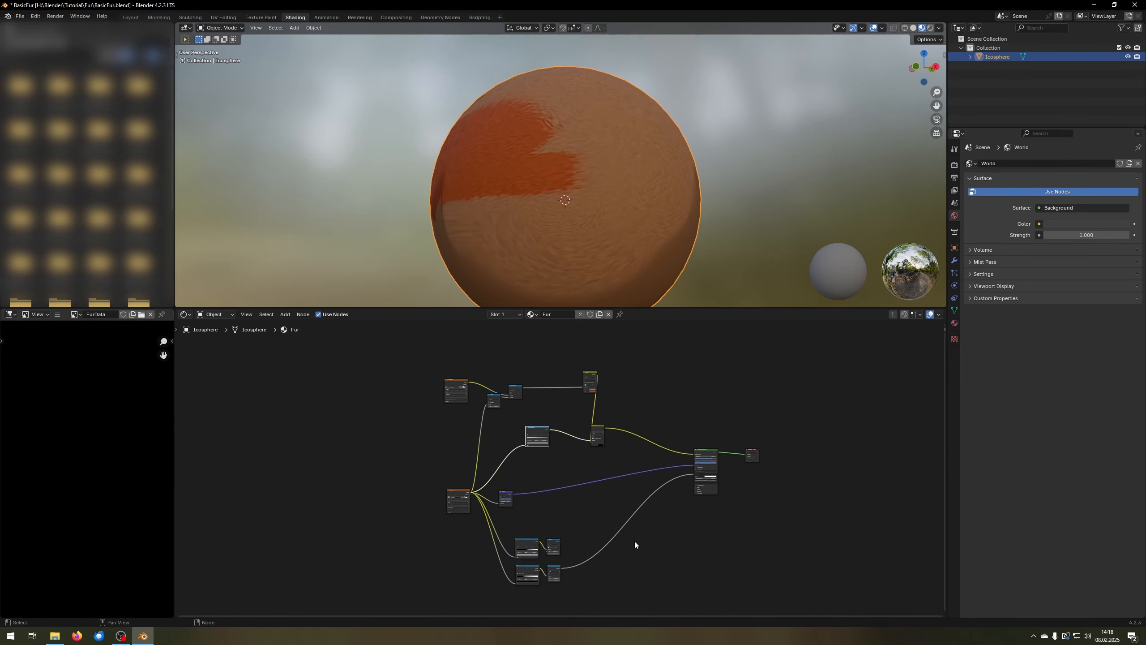
- Enlarge the 3D view and examine the fur strands around the orange patch on the sphere
drag(632, 569, 456, 378)
drag(645, 348, 436, 428)
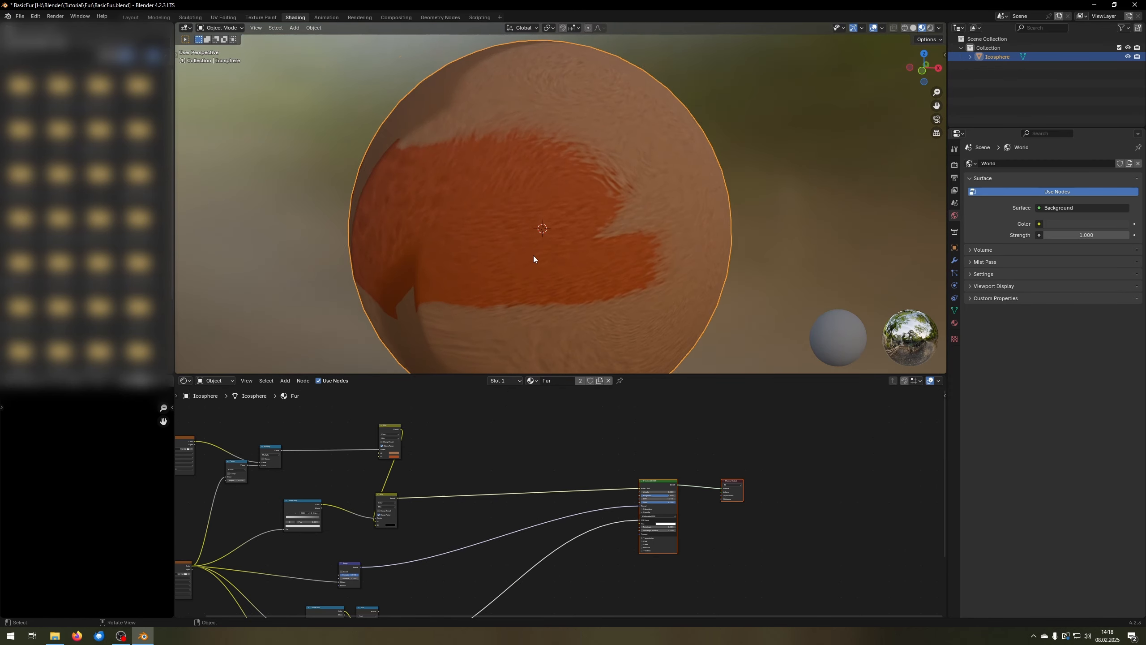
scroll(580, 258, up, 4)
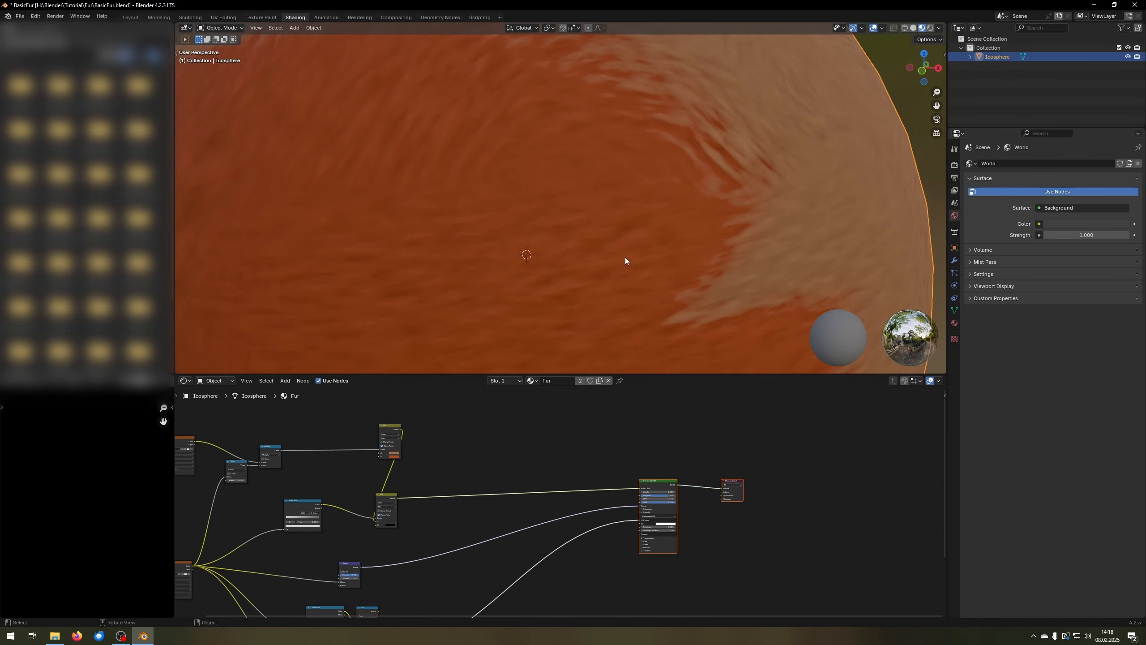
scroll(560, 244, down, 3)
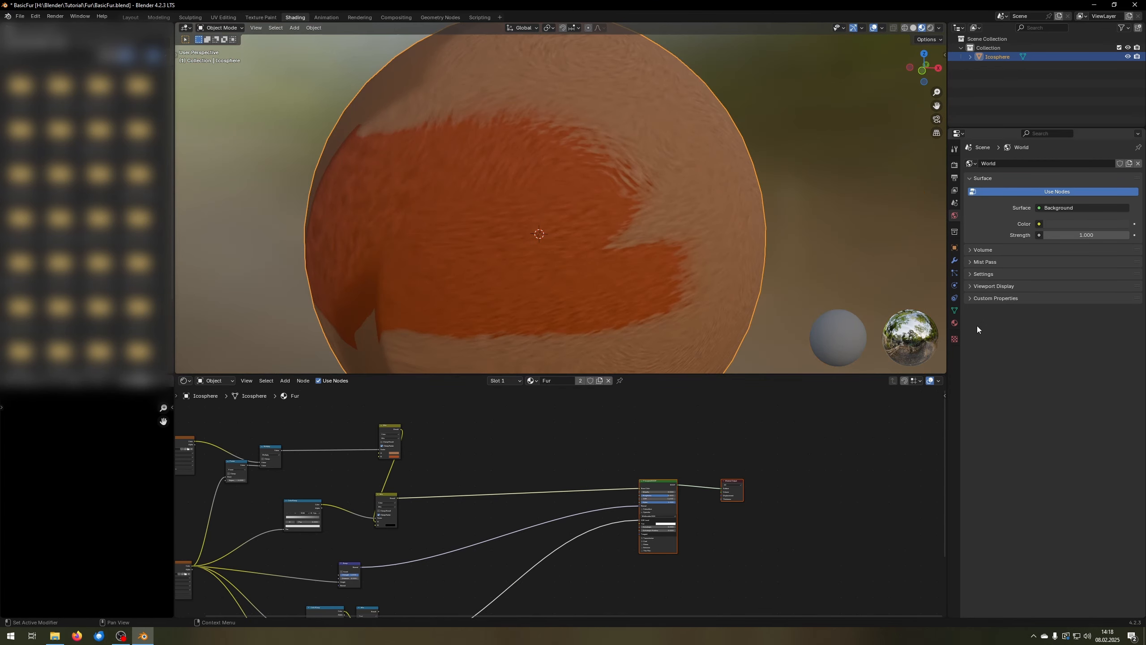
click(954, 323)
click(954, 165)
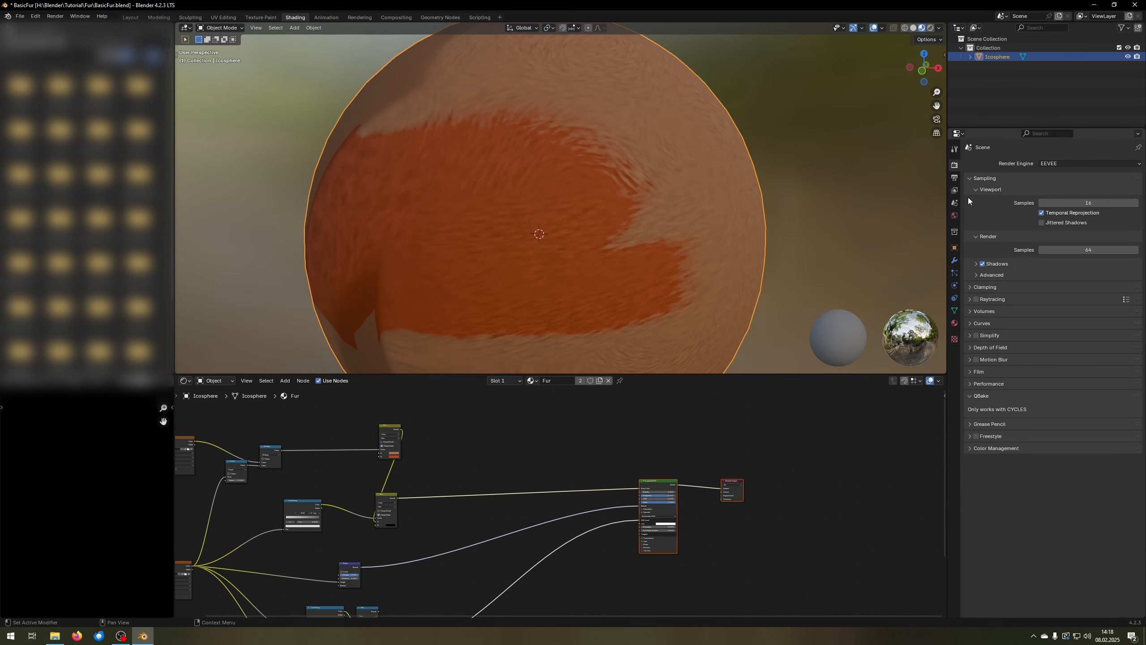
- Switch to the Texture Paint workspace and choose the Fur brush
key(ctrl+Page_Up)
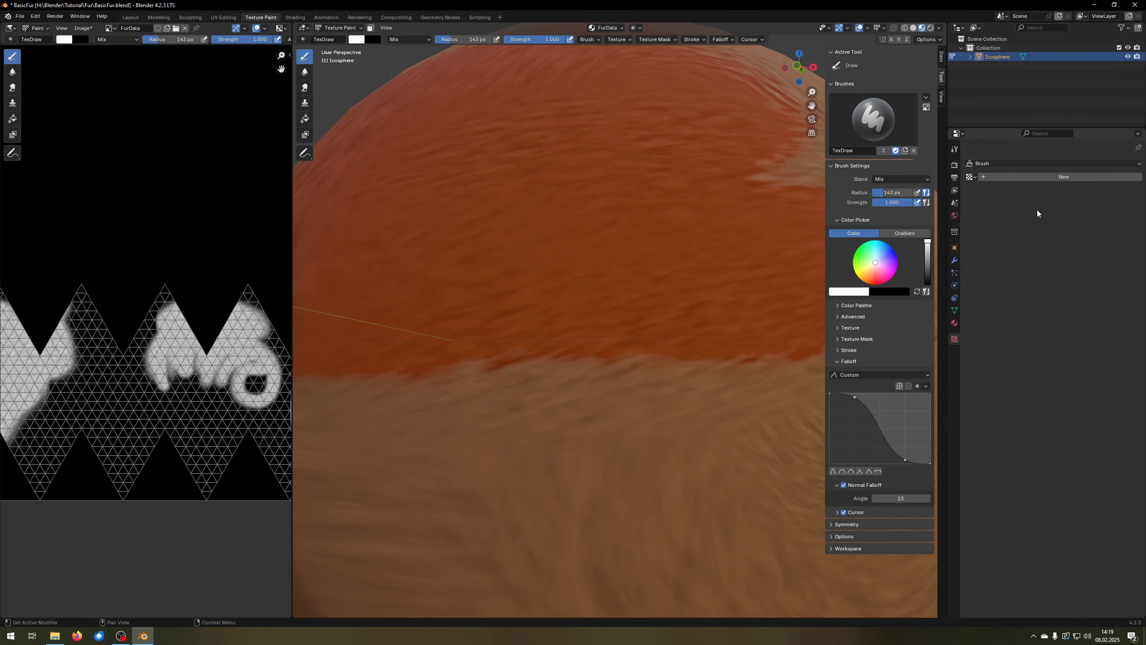
click(305, 40)
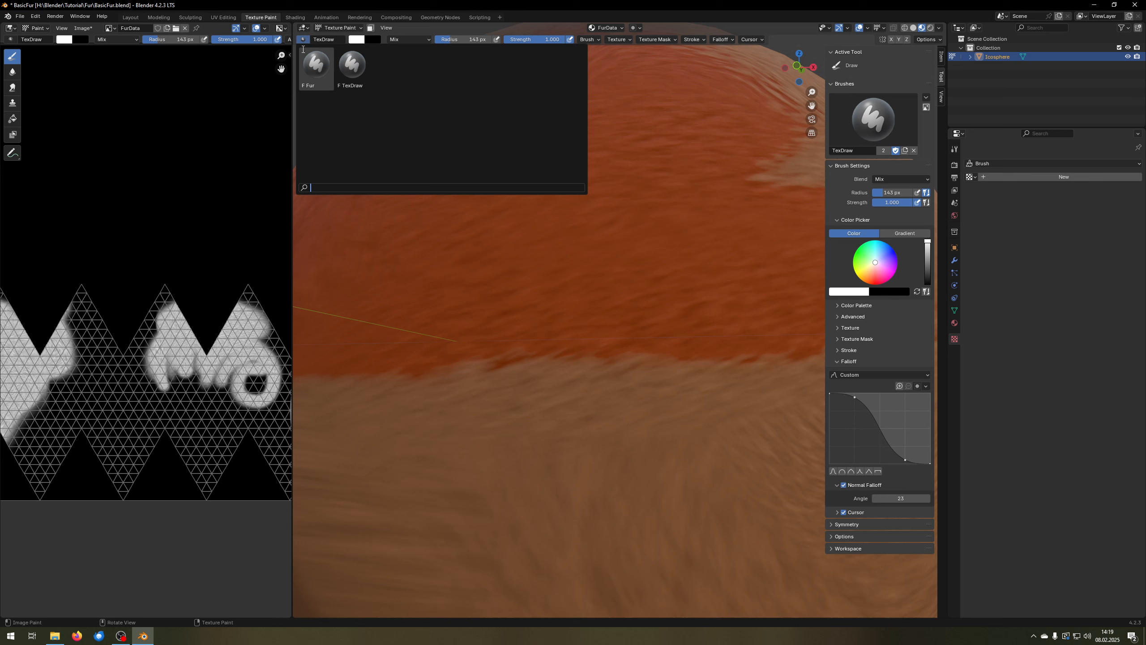
click(318, 67)
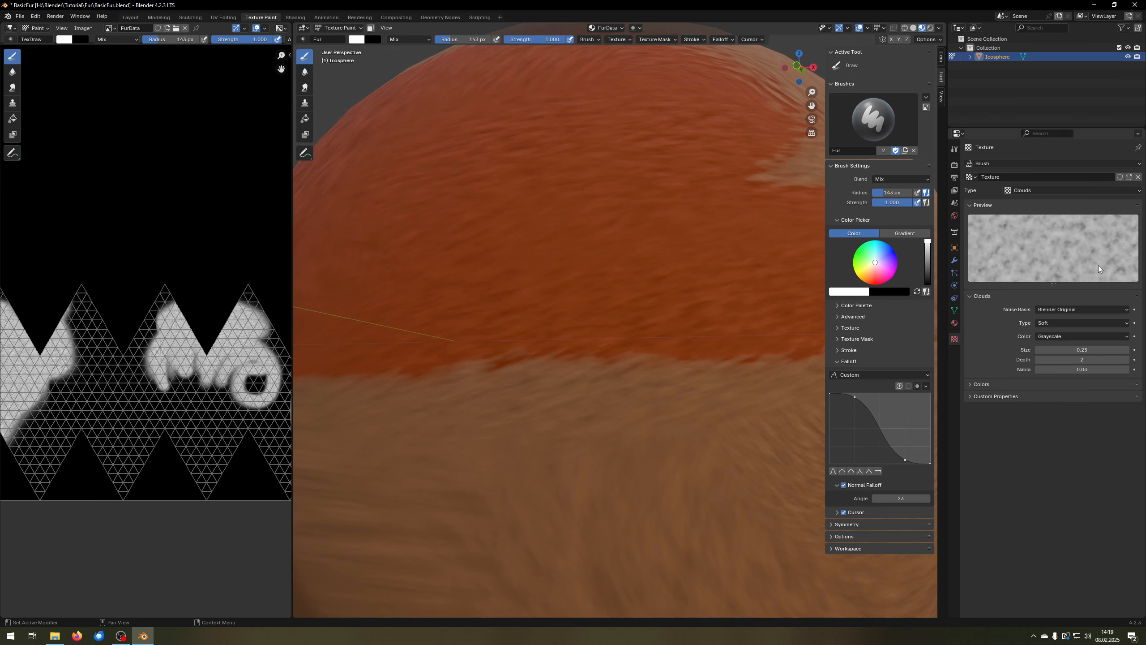
- Create a new brush texture of type Image or Movie and name it FurTexture
click(1130, 176)
click(1077, 194)
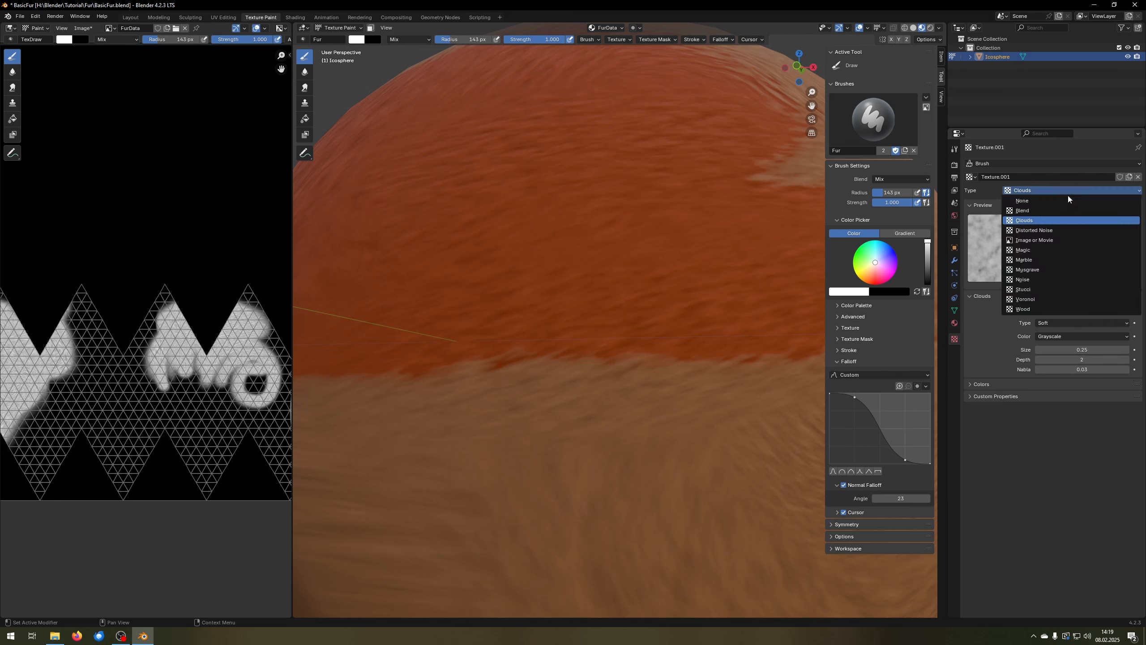
click(1061, 239)
click(1027, 178)
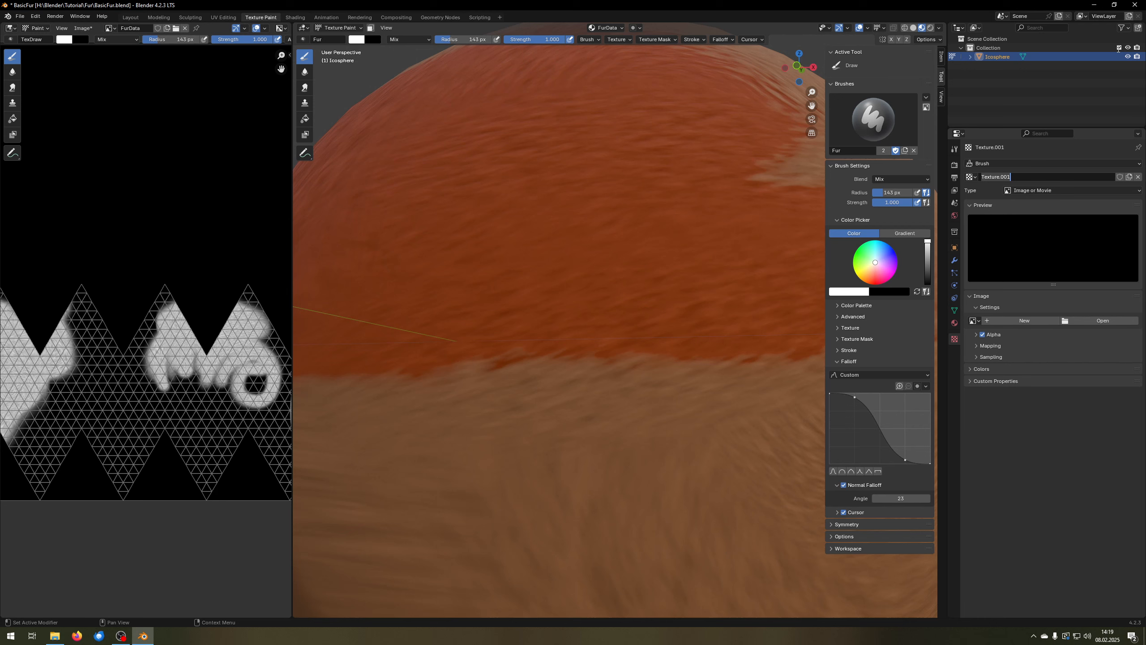
text(FurTexture)
key(Return)
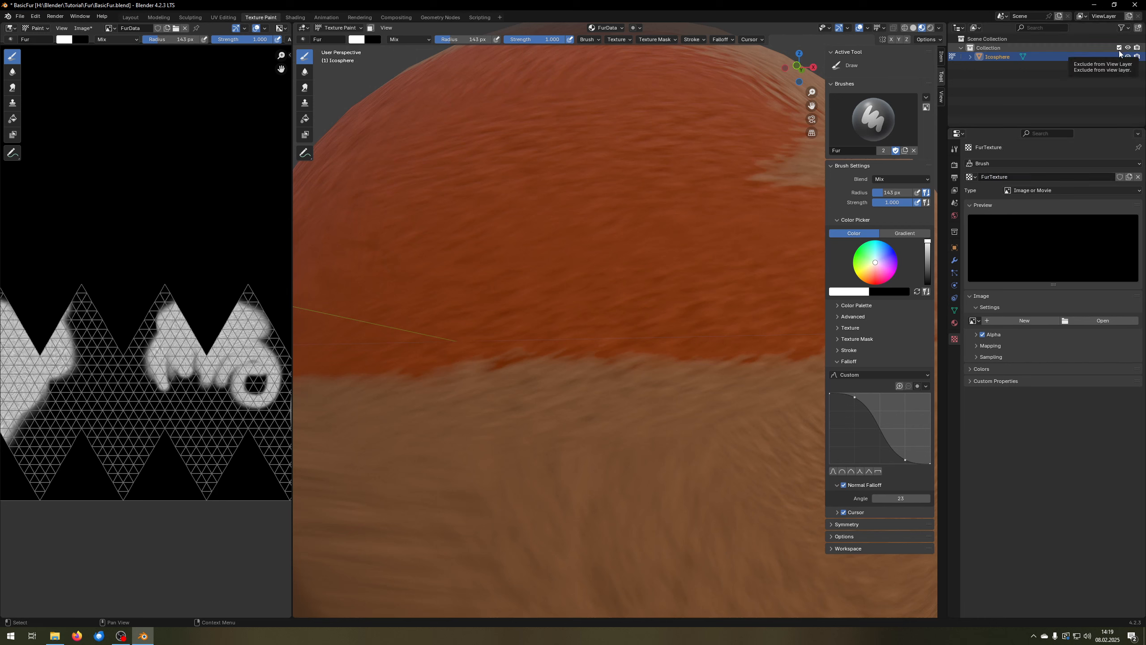
- Load the image Fur1e_Tileable.png into the FurTexture brush texture
click(1097, 321)
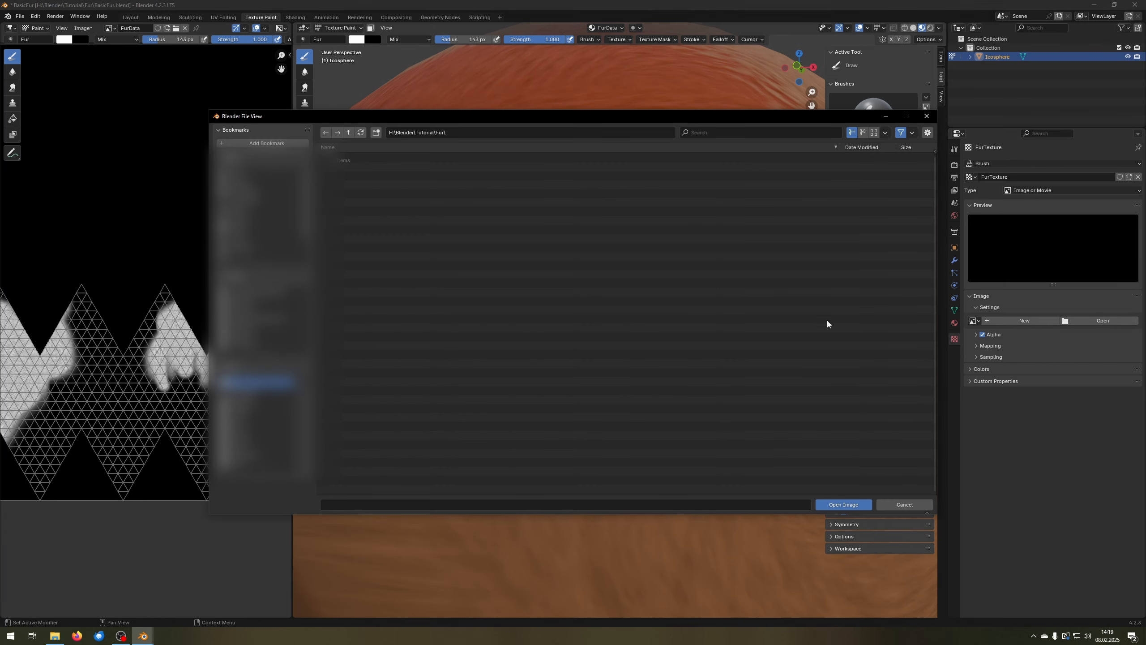
click(352, 136)
shift+middle_drag(657, 345, 636, 344)
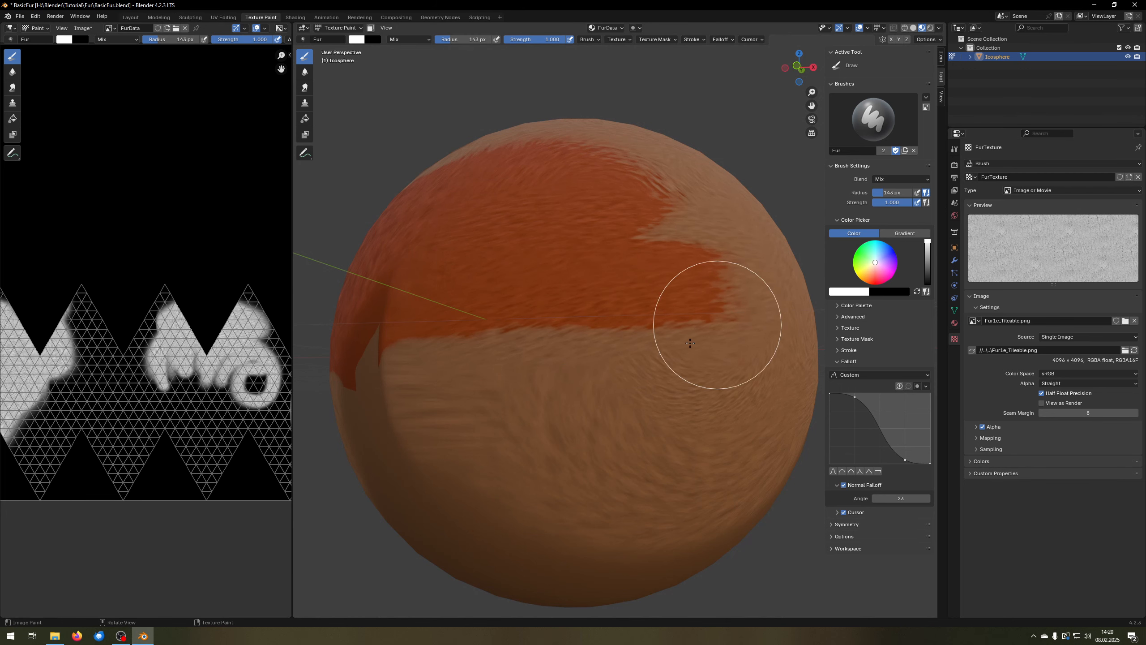
- Paint test strokes with the fur image along the orange patch's lower edge and the beige area below it
mouse_move(529, 333)
mouse_down()
mouse_move(602, 393)
mouse_move(599, 428)
mouse_move(520, 351)
mouse_move(642, 488)
mouse_up()
scroll(599, 428, up, 3)
scroll(645, 456, down, 2)
mouse_move(447, 251)
mouse_down()
mouse_move(666, 379)
mouse_move(538, 328)
mouse_move(780, 341)
mouse_move(601, 398)
mouse_up()
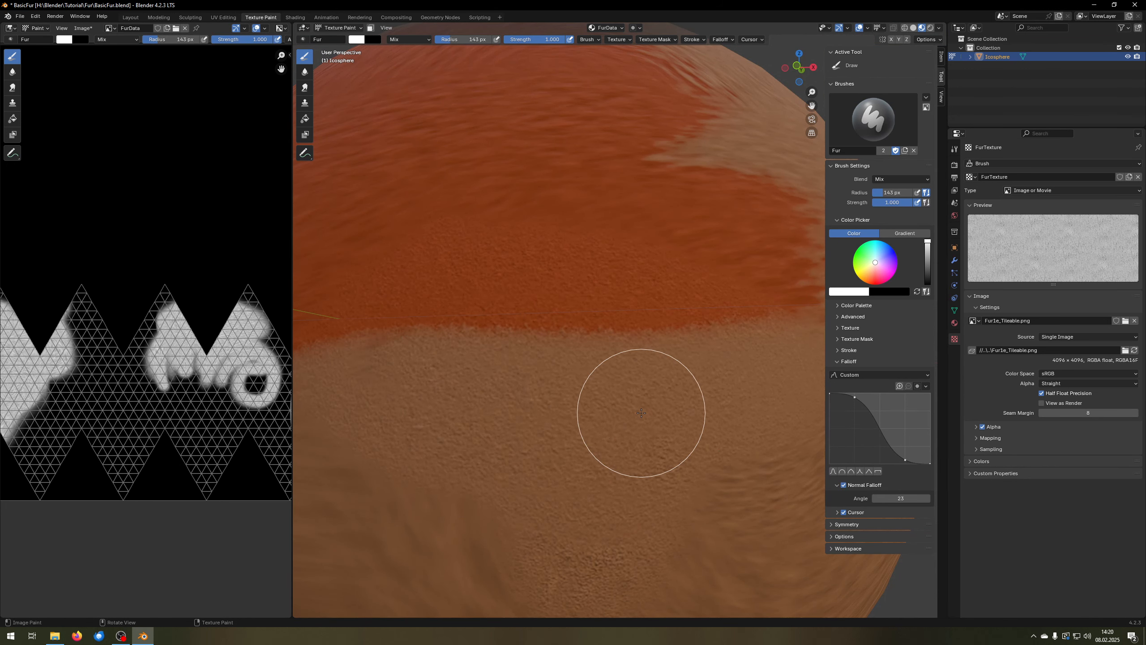
scroll(627, 404, down, 3)
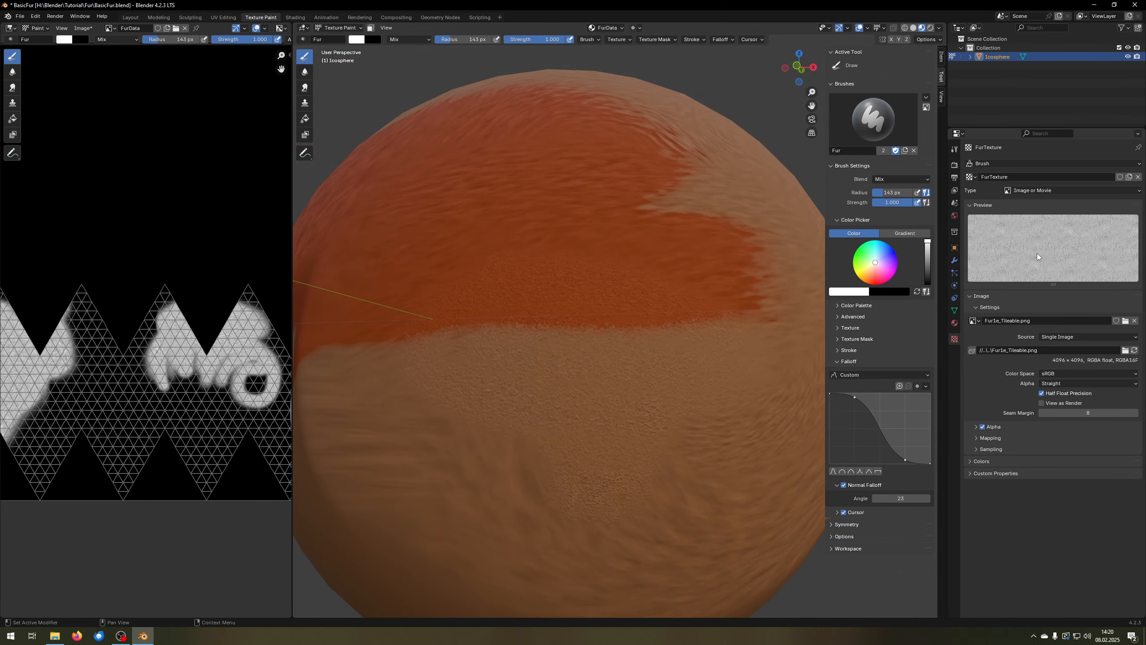
- Enlarge the texture preview and set the brush texture's X and Y size to 0.2
drag(1051, 283, 1046, 333)
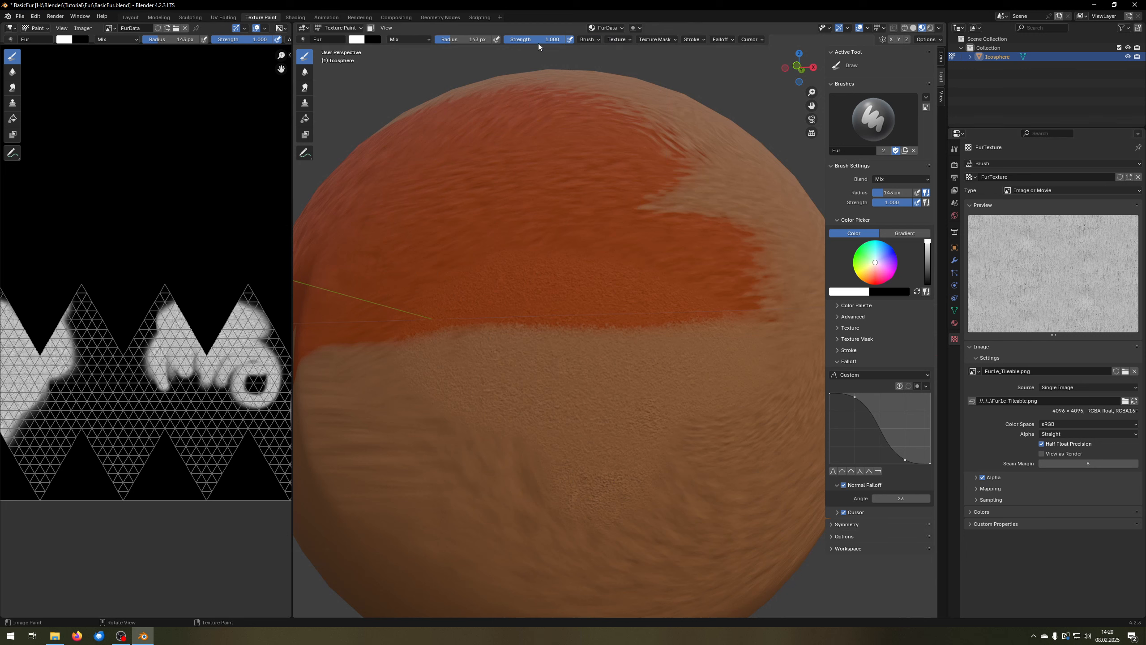
click(616, 40)
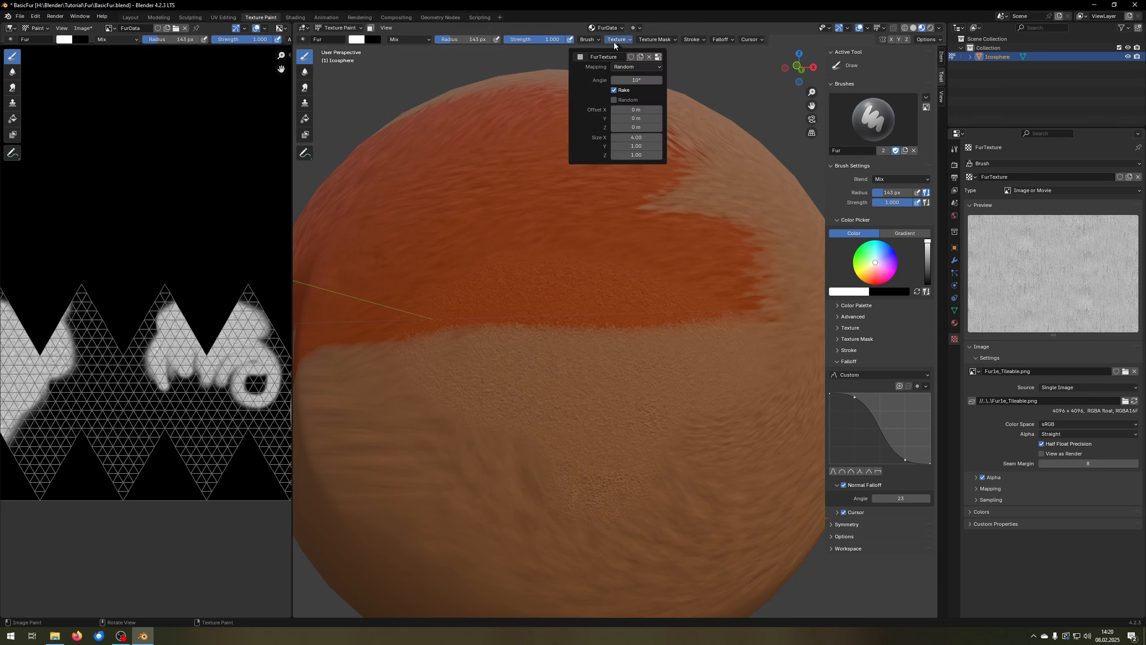
click(636, 137)
text(1)
key(Return)
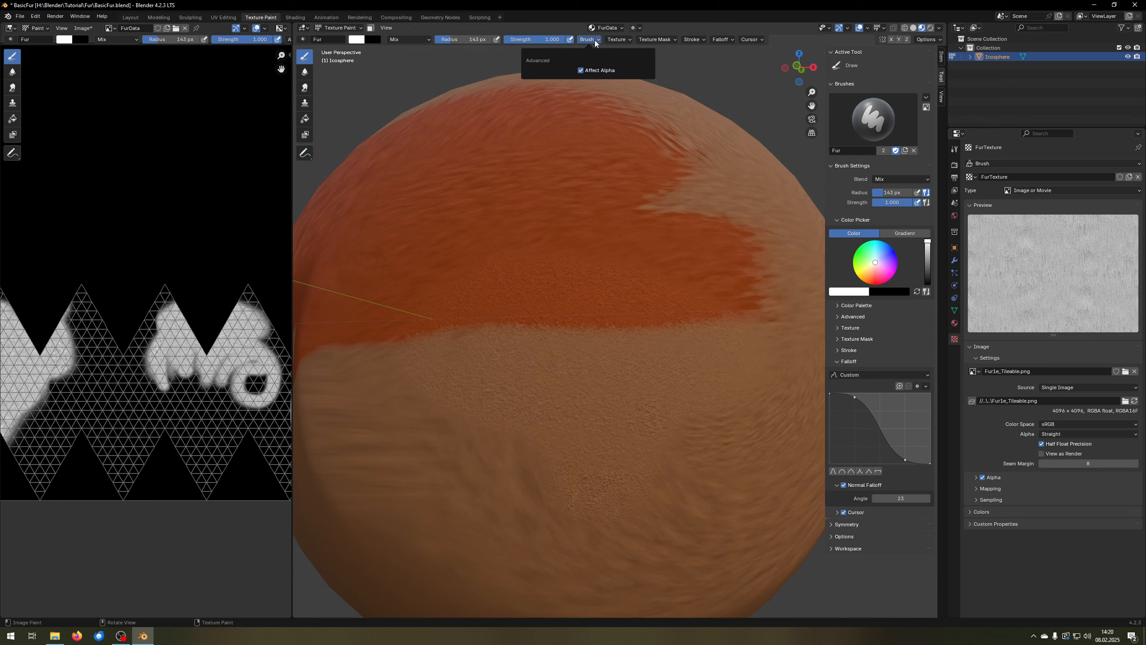
click(619, 39)
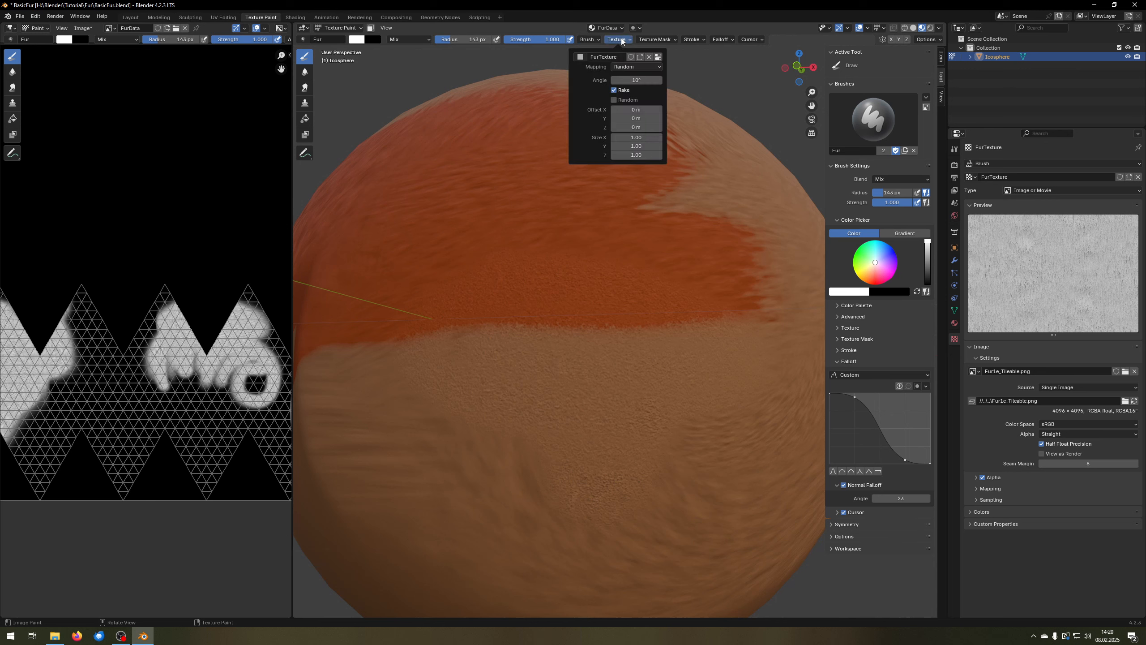
click(635, 139)
text(.2)
key(Tab)
text(.2)
key(Return)
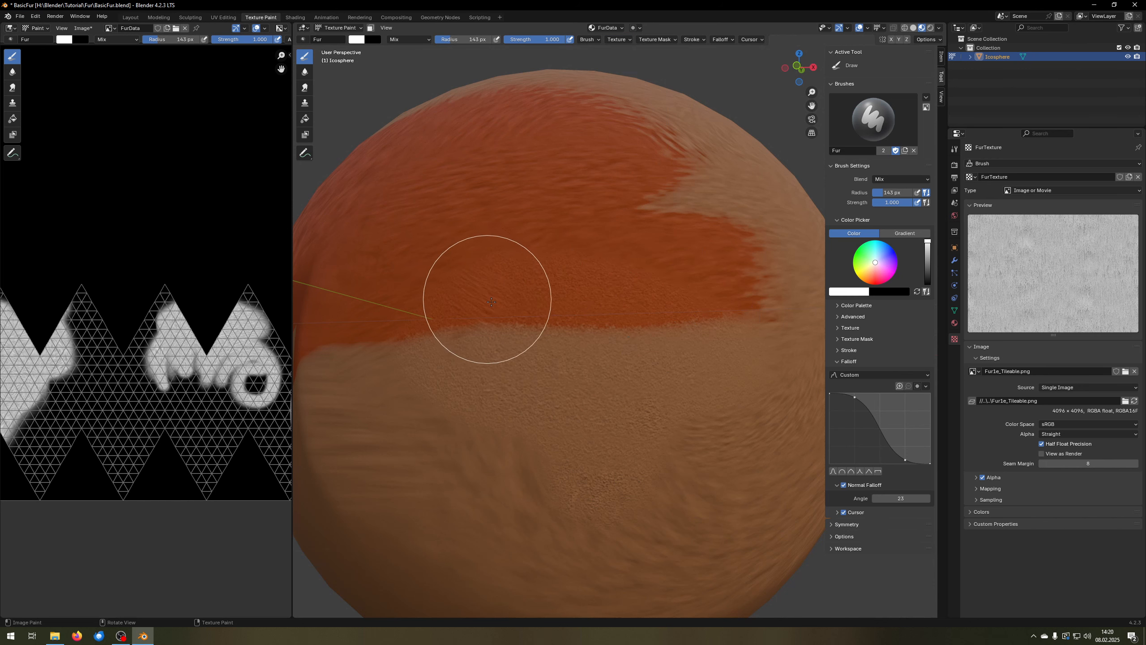
- Increase the brush radius to 173 px and repaint the sphere's fur with strokes, checking the strands up close
mouse_move(486, 300)
mouse_down()
mouse_move(570, 348)
mouse_move(707, 361)
mouse_move(756, 348)
mouse_up()
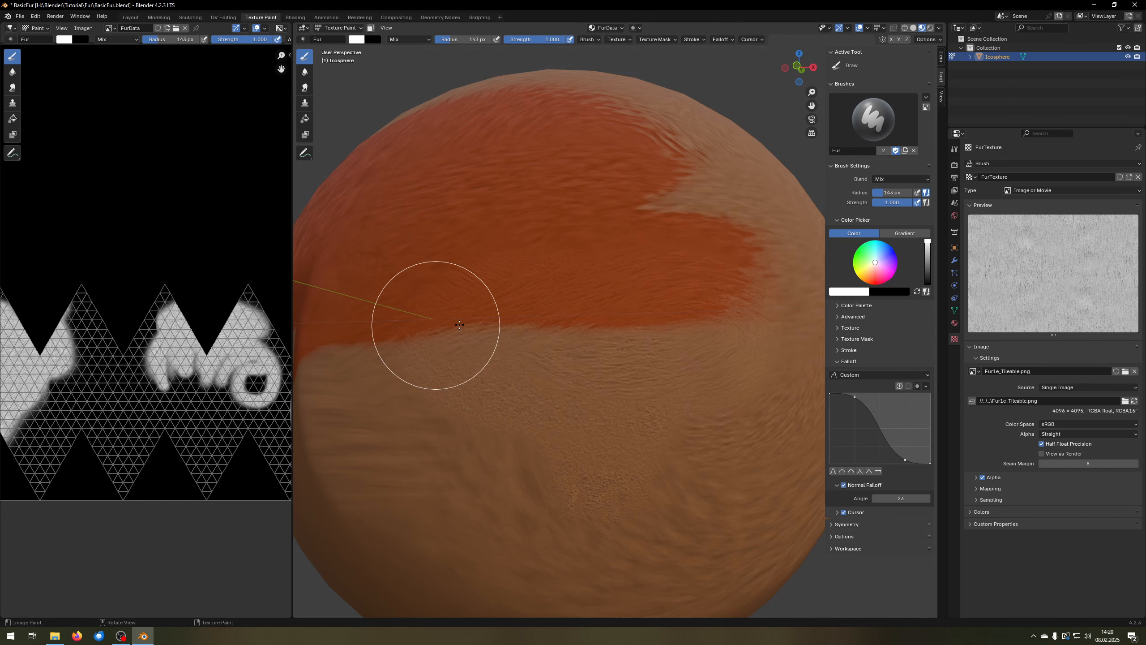
key(f)
click(562, 325)
drag(439, 327, 742, 353)
mouse_move(758, 356)
middle_down()
mouse_move(640, 345)
mouse_move(758, 338)
middle_up()
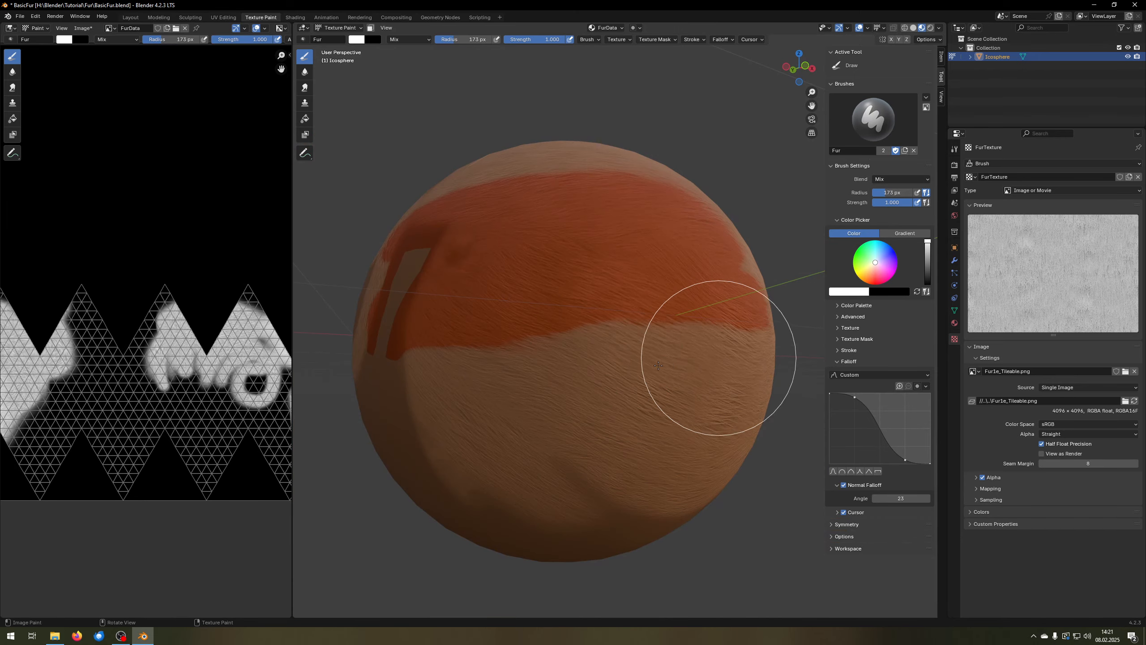
middle_drag(720, 358, 623, 379)
scroll(582, 386, up, 3)
scroll(533, 375, up, 2)
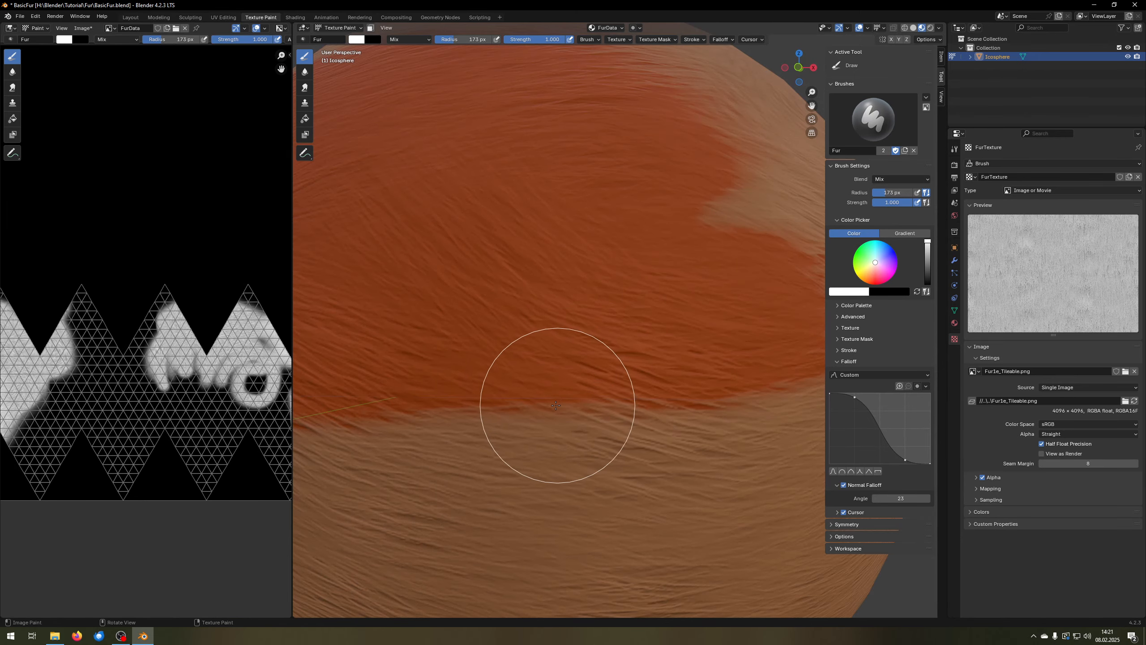
mouse_move(406, 402)
shift+middle_down()
mouse_move(458, 365)
mouse_move(547, 349)
shift+middle_up()
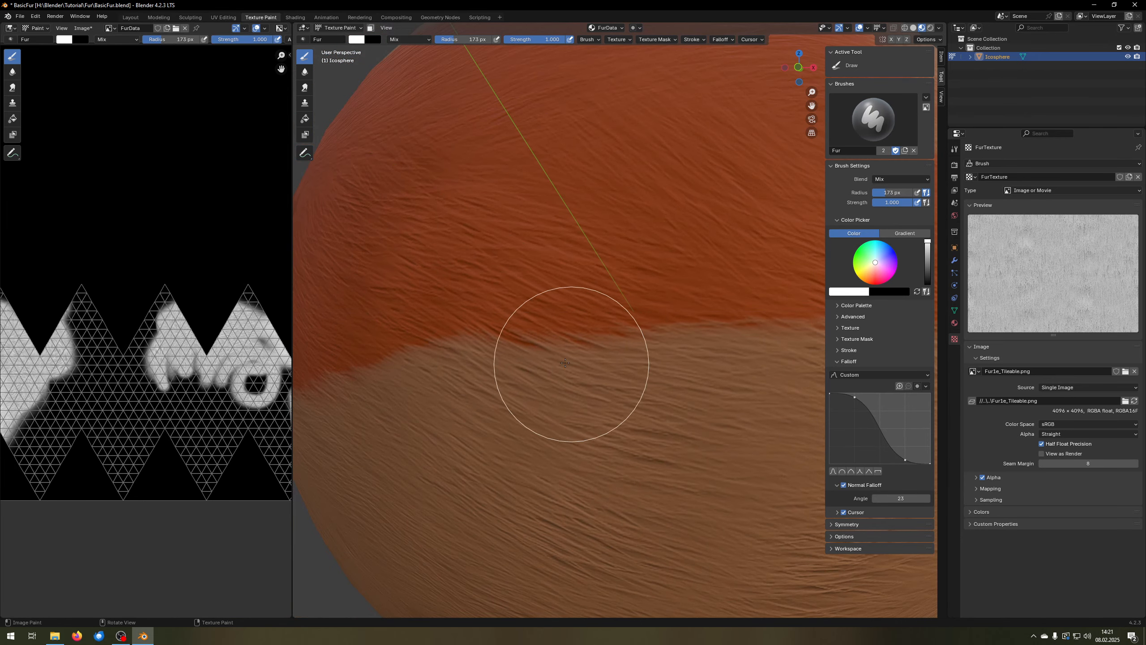
scroll(567, 357, up, 2)
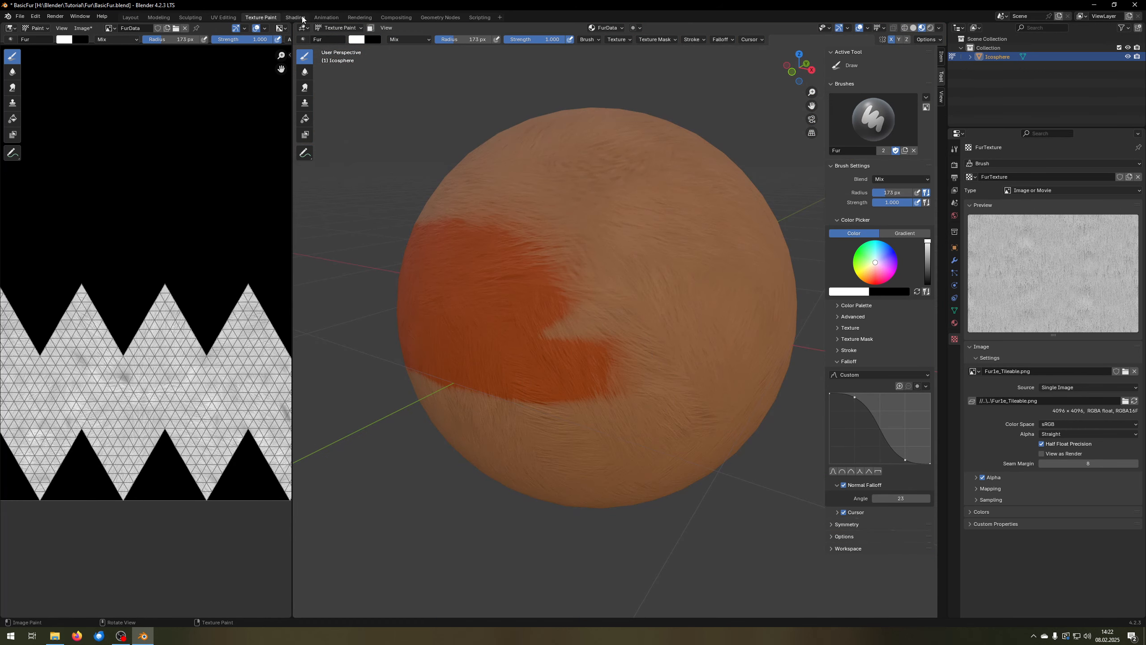
- Switch to the Shading workspace and examine the ColorMask1, Power, Multiply and Mix nodes that blend the fur colors
click(301, 17)
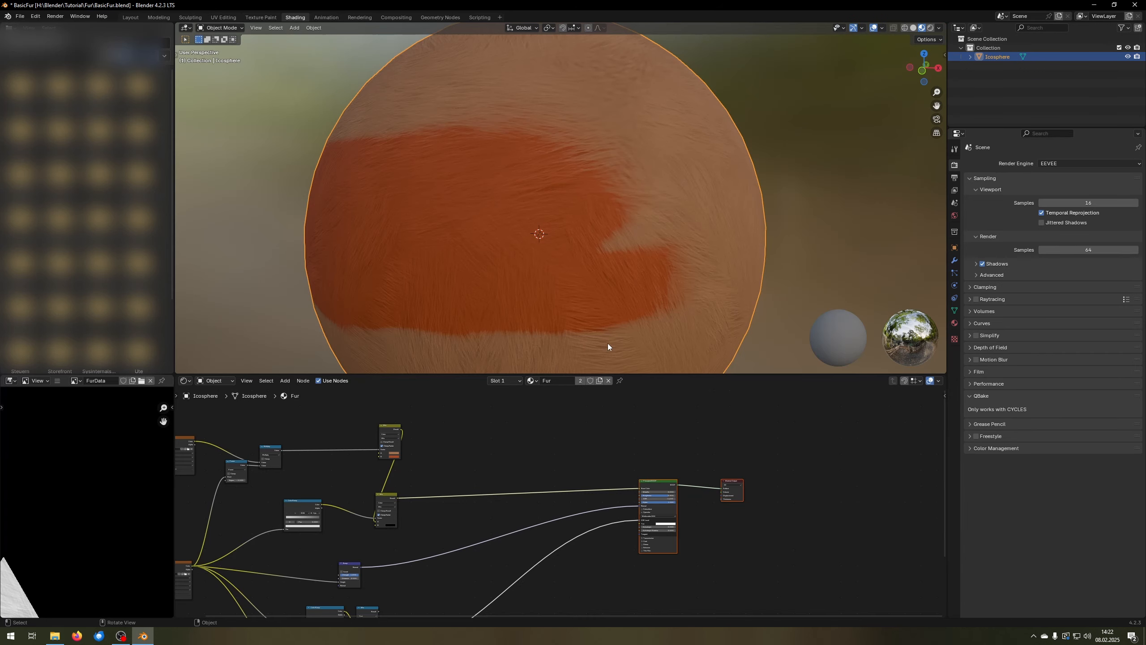
scroll(448, 489, down, 5)
middle_drag(448, 489, 585, 517)
scroll(606, 500, up, 4)
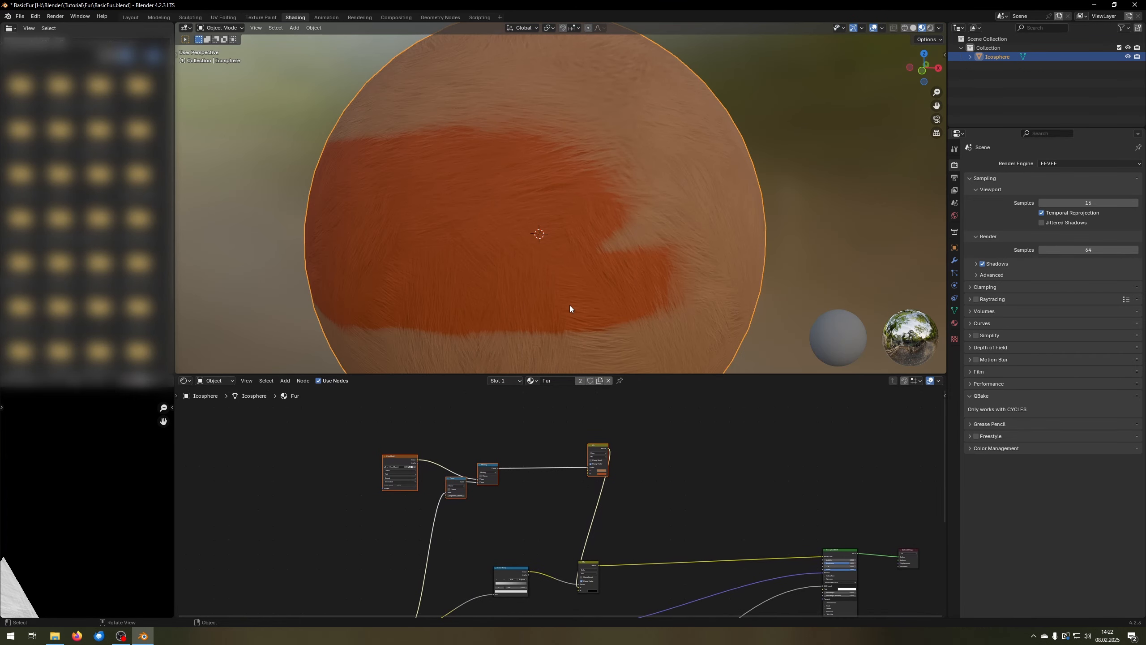
scroll(505, 483, up, 3)
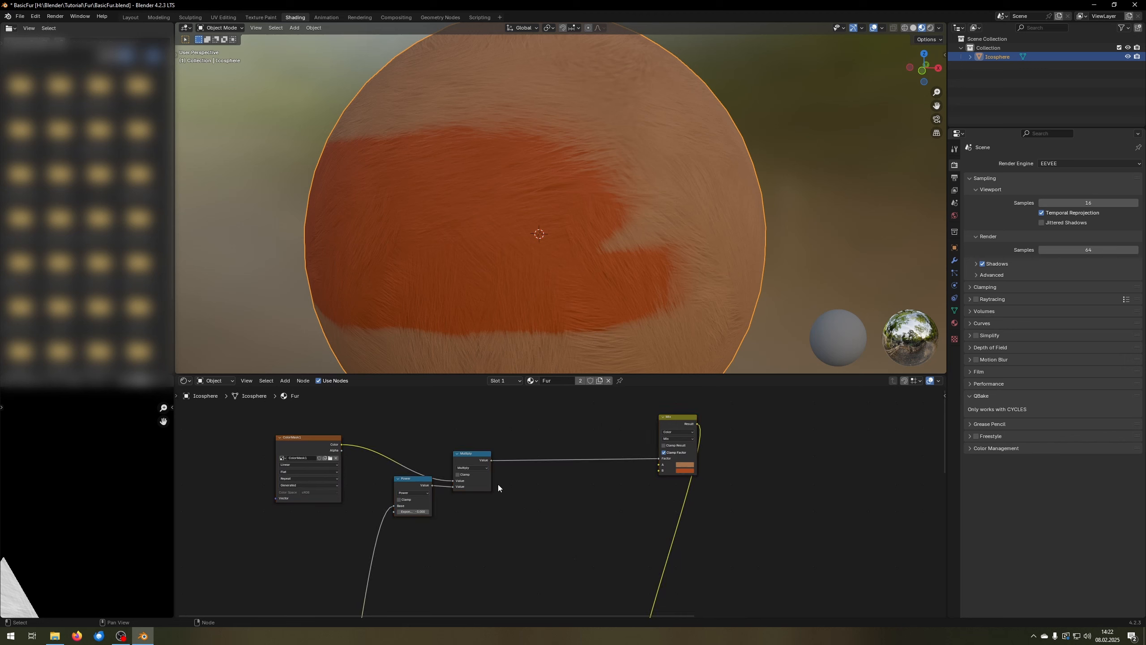
drag(227, 415, 781, 522)
middle_drag(579, 522, 585, 560)
middle_drag(578, 502, 612, 483)
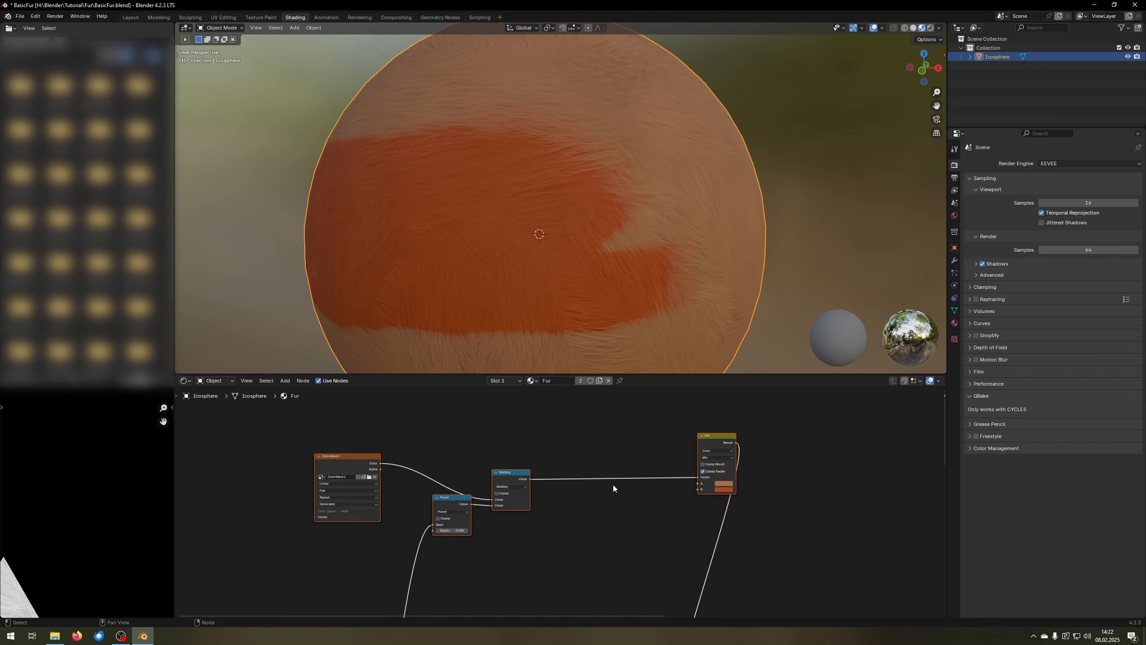
scroll(602, 484, down, 2)
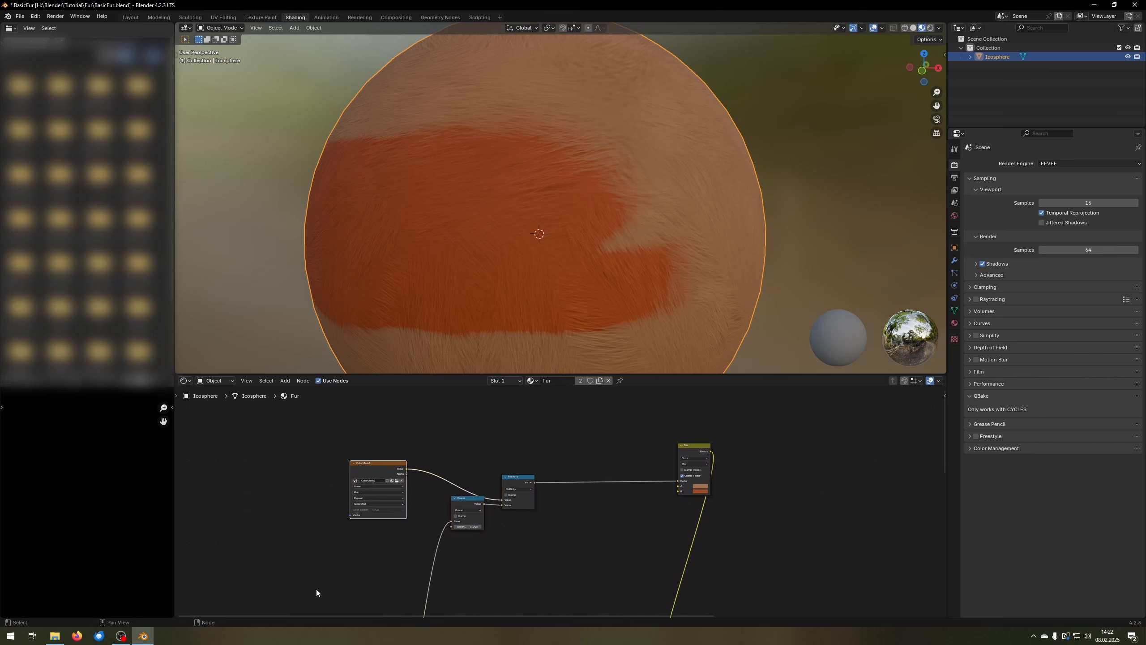
scroll(307, 555, up, 2)
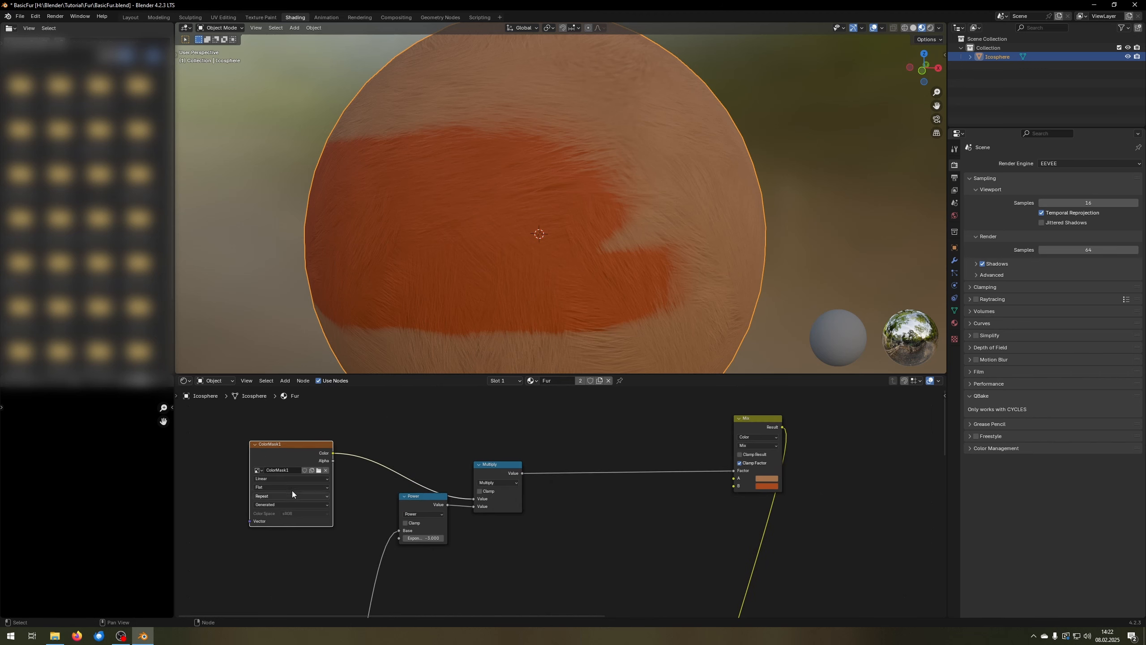
click(409, 496)
click(758, 424)
scroll(758, 421, down, 4)
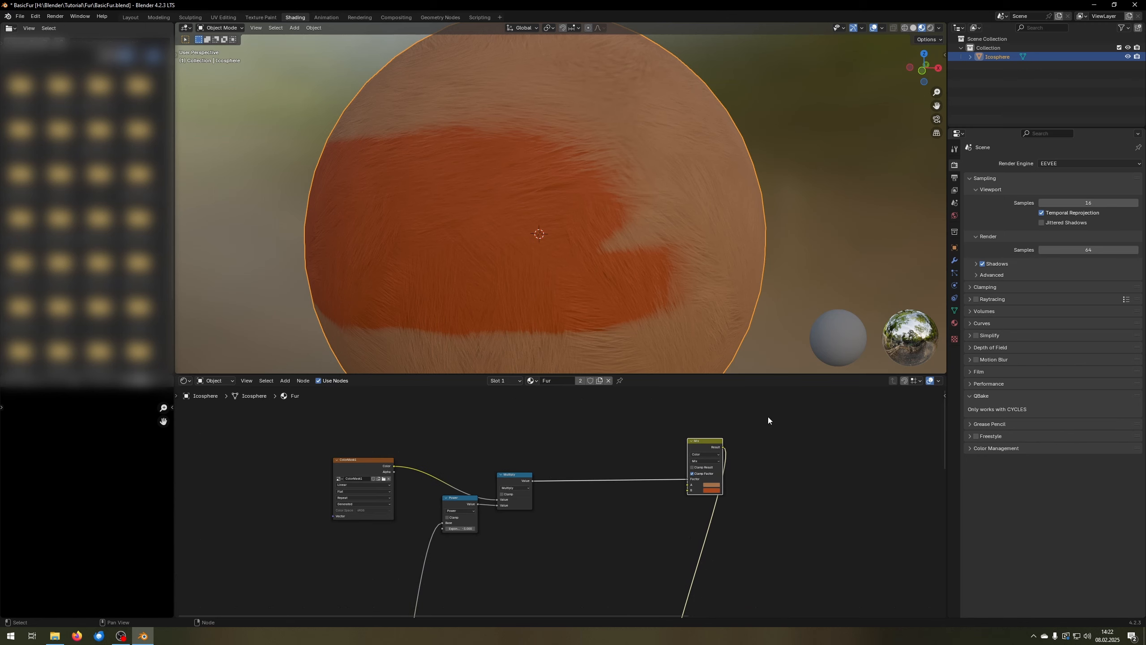
- Duplicate the ColorMask1, Power, Multiply and Mix nodes and place the copies below the originals
drag(772, 417, 281, 566)
middle_drag(475, 554, 470, 488)
key(shift+d)
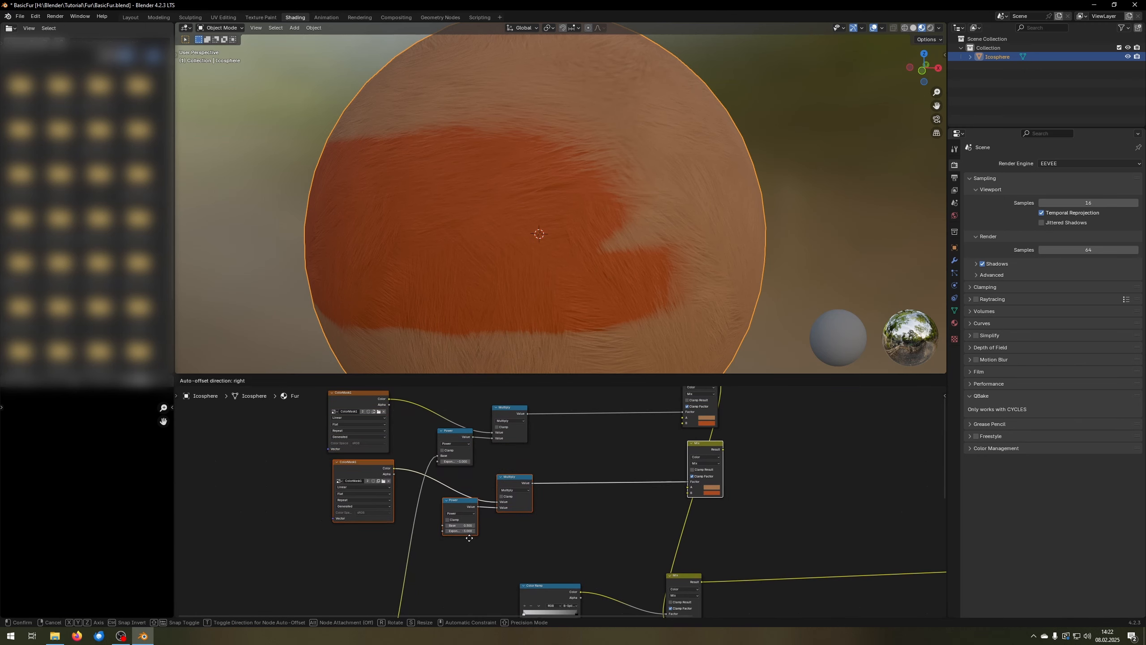
click(466, 557)
- Connect the FurData texture's Color output to the Base input of the duplicated Power node
click(403, 588)
middle_drag(403, 589, 464, 460)
drag(435, 563, 500, 445)
middle_drag(674, 430, 665, 448)
middle_drag(542, 528, 468, 555)
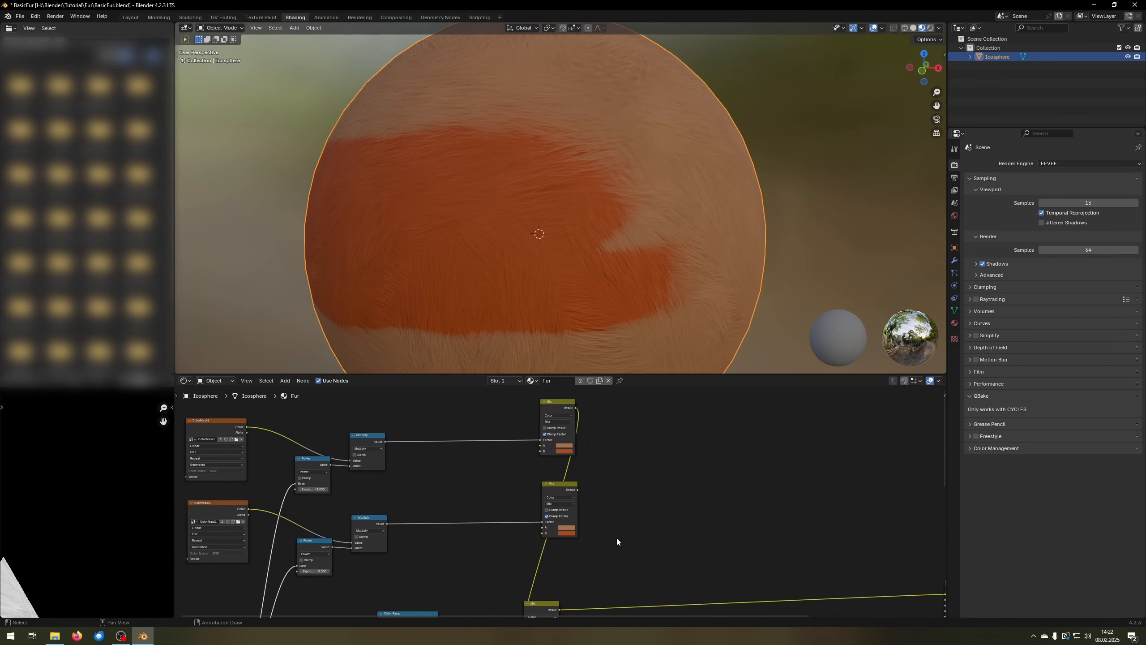
- Connect the original color Mix node's Result to the A input of the duplicated Mix node
scroll(617, 540, up, 3)
middle_drag(617, 540, 595, 593)
scroll(489, 430, up, 3)
middle_drag(489, 430, 680, 438)
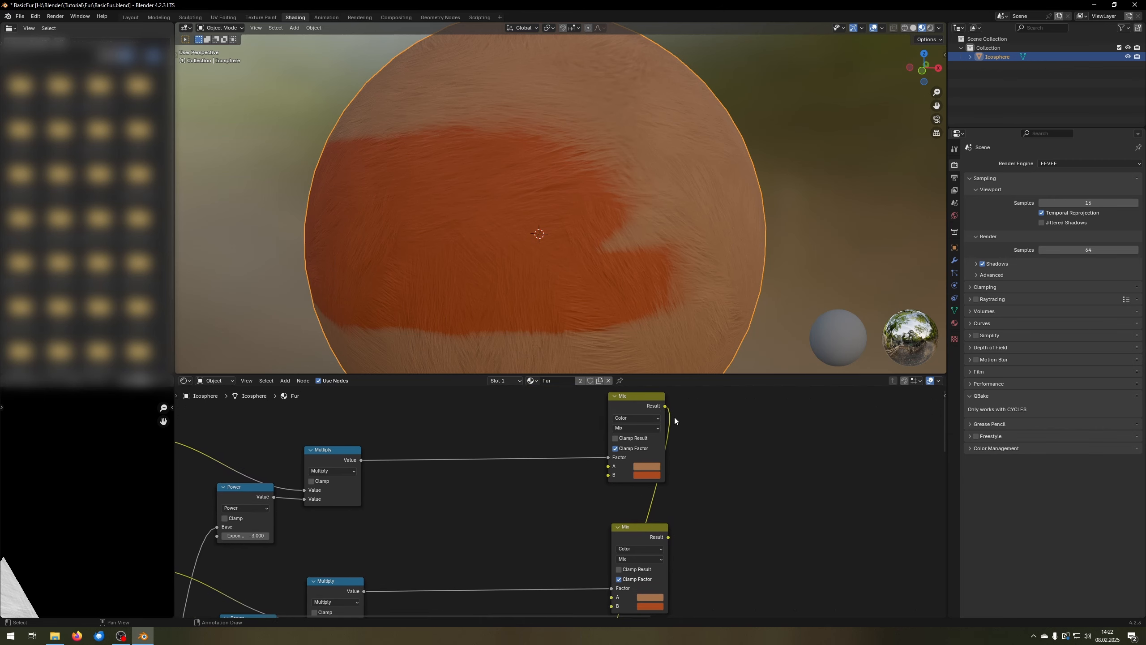
drag(666, 407, 607, 540)
scroll(710, 542, down, 3)
middle_drag(709, 542, 664, 473)
scroll(595, 472, up, 2)
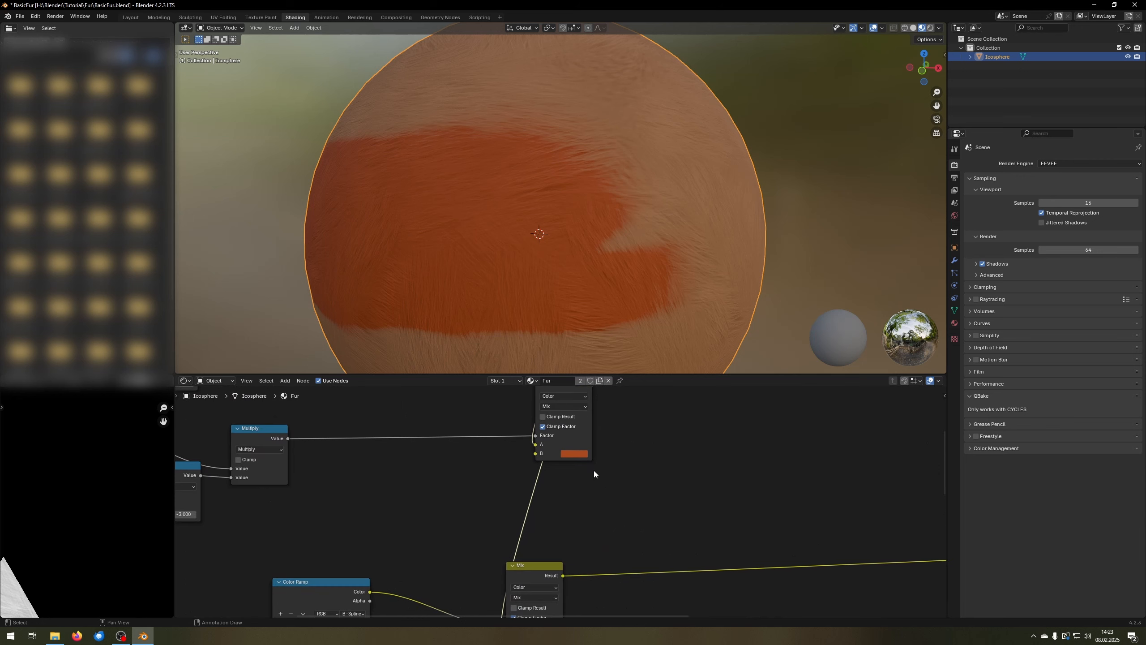
- Set the B color of the duplicated Mix node to a saturated blue
click(582, 454)
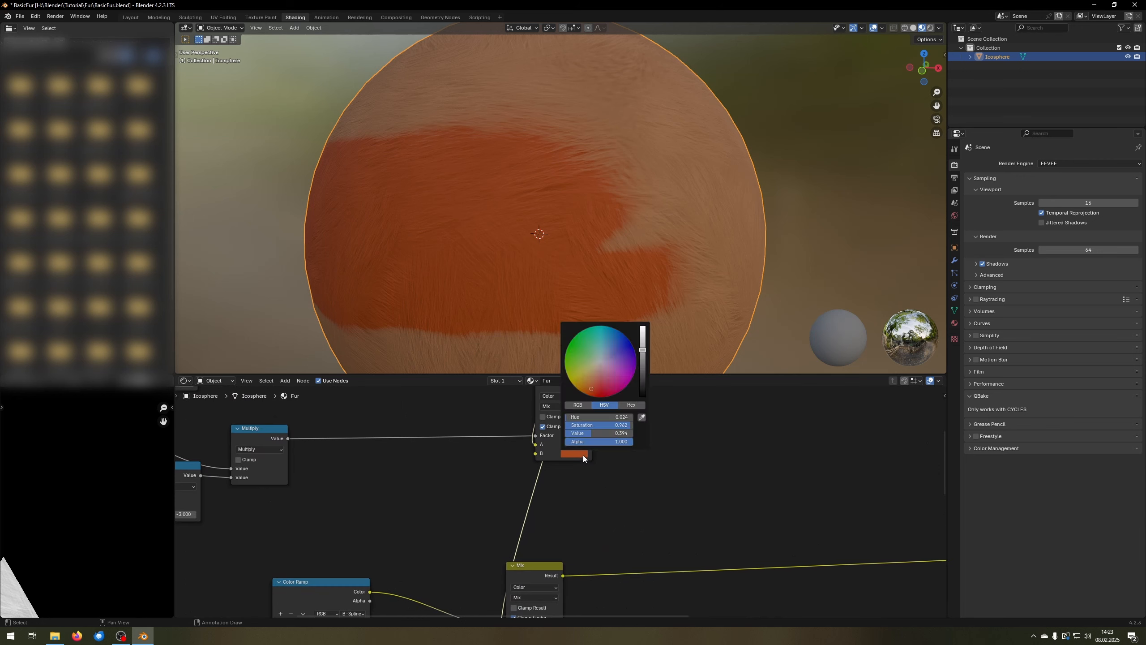
click(624, 354)
middle_drag(610, 448, 564, 486)
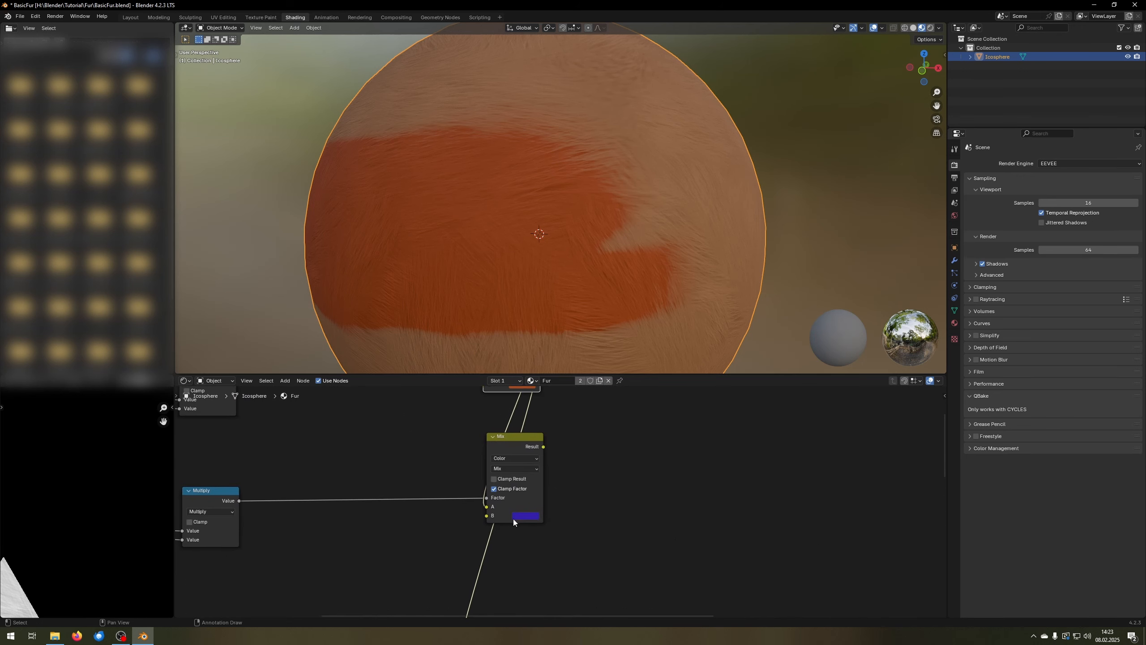
- Connect the duplicated Mix node's Result to the A input of the Mix node driven by the Color Ramp
middle_drag(558, 532, 655, 464)
scroll(629, 494, down, 3)
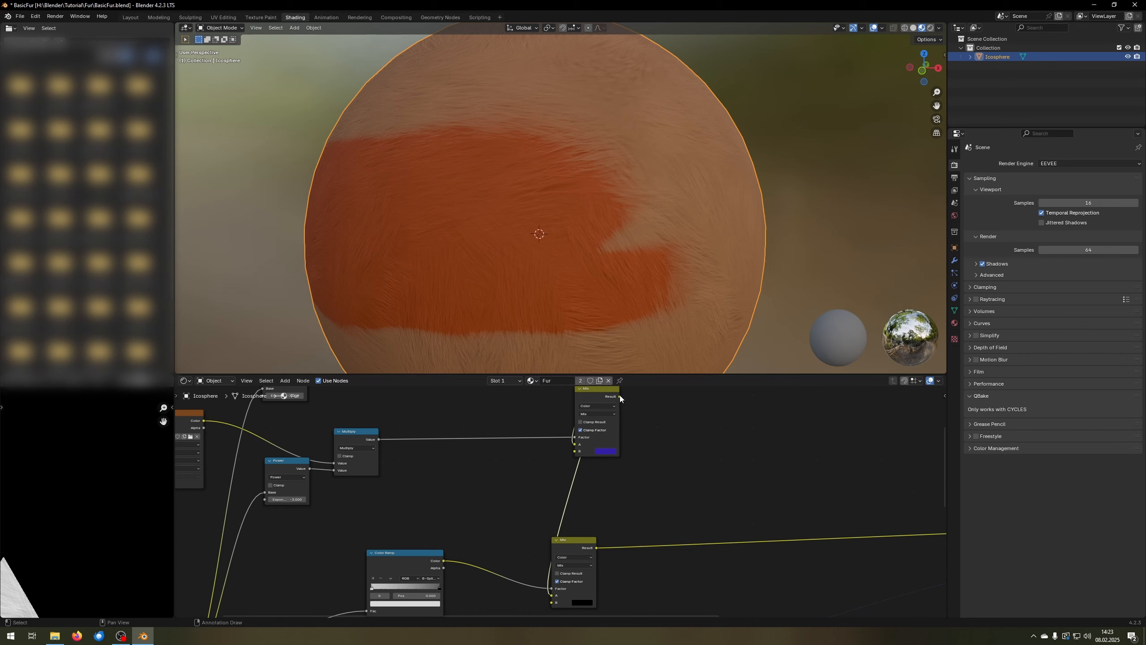
drag(620, 397, 548, 553)
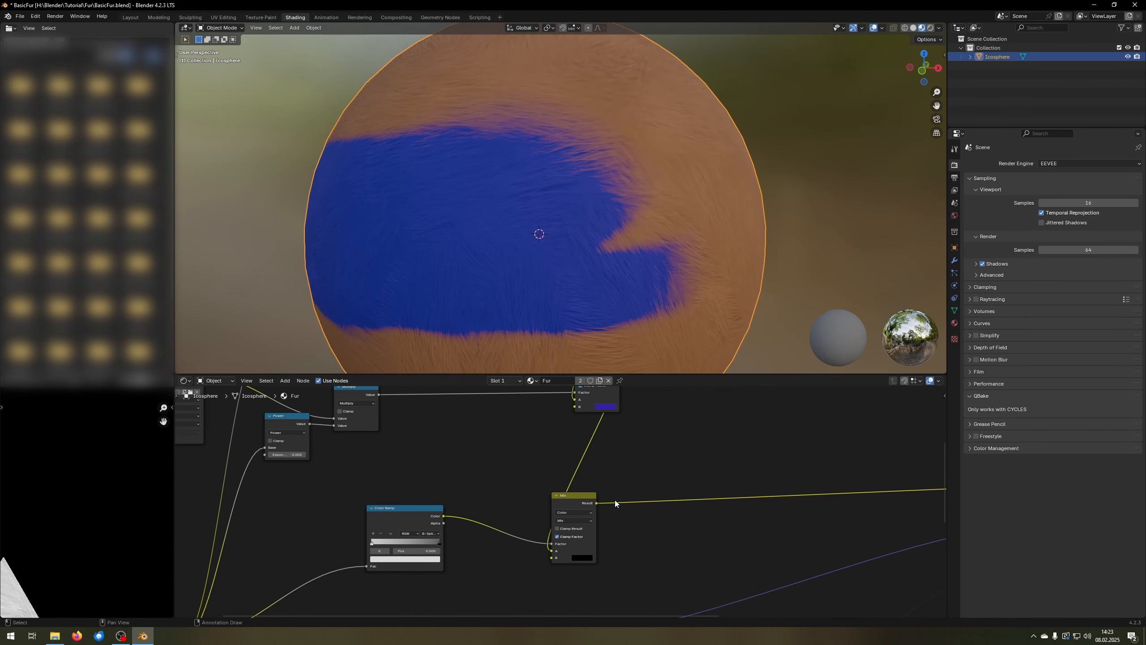
- Make the duplicated texture node's ColorMask1 image a single-user copy and rename it ColorMask2
middle_drag(612, 487, 855, 565)
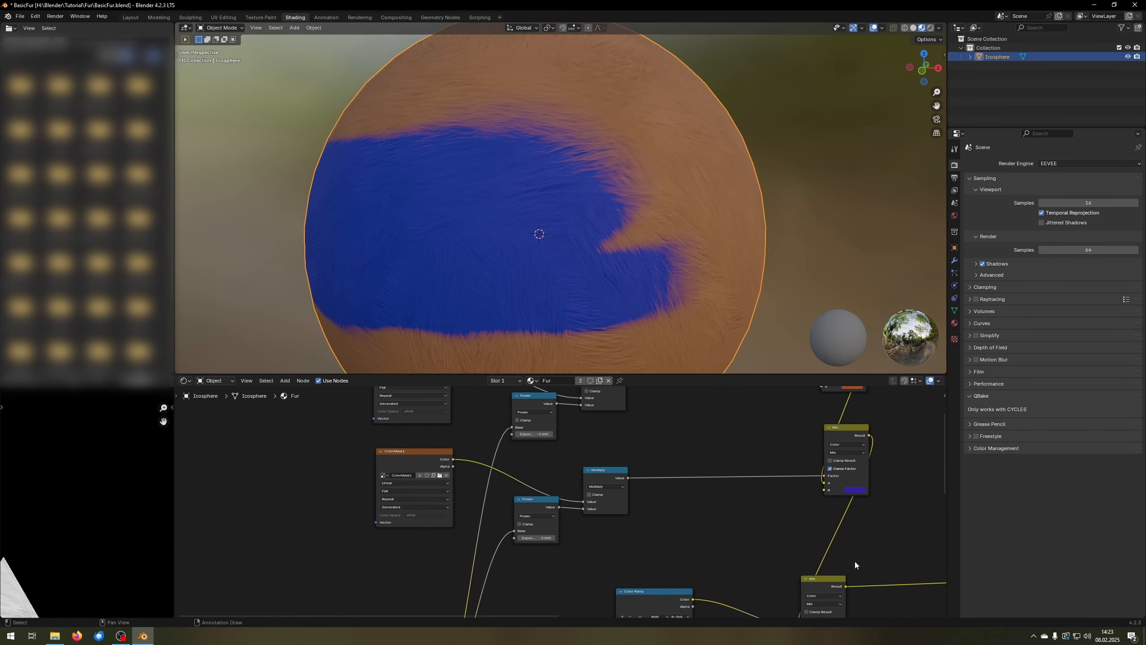
middle_drag(491, 502, 557, 533)
scroll(559, 502, up, 5)
click(490, 507)
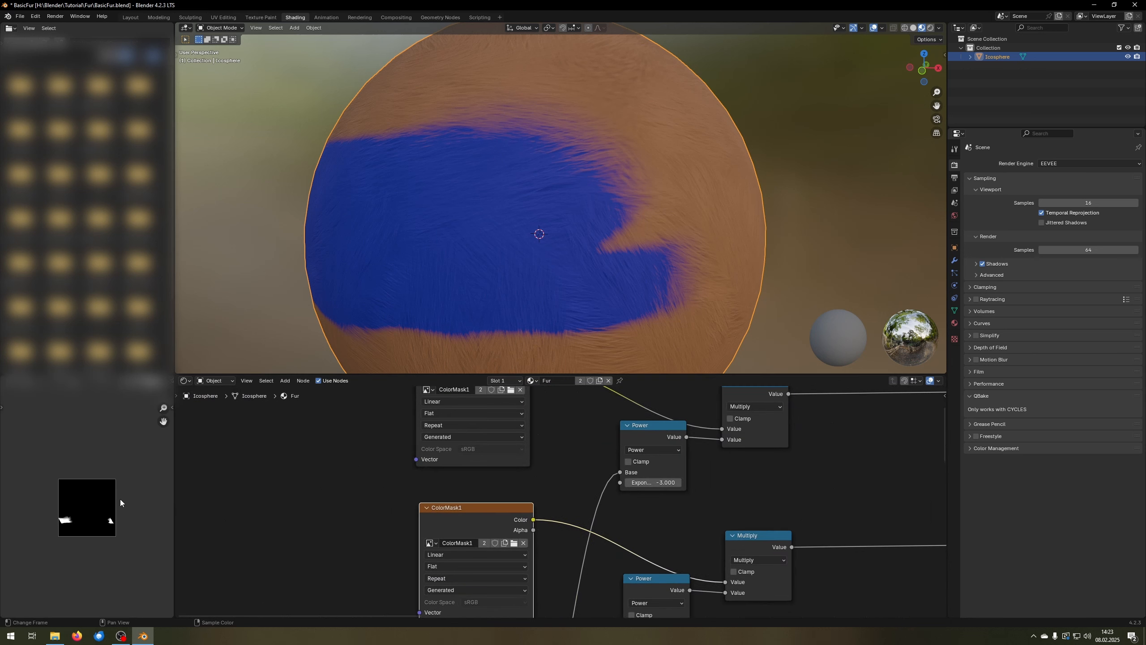
scroll(118, 512, up, 4)
middle_drag(543, 541, 595, 496)
scroll(555, 497, up, 2)
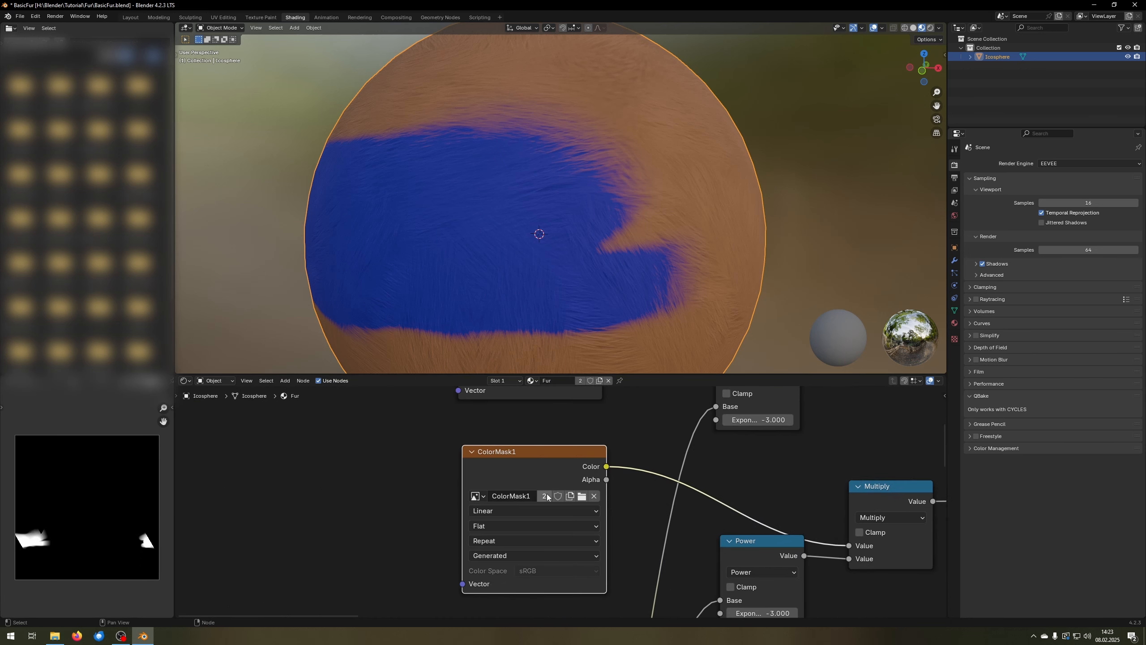
middle_drag(547, 494, 513, 526)
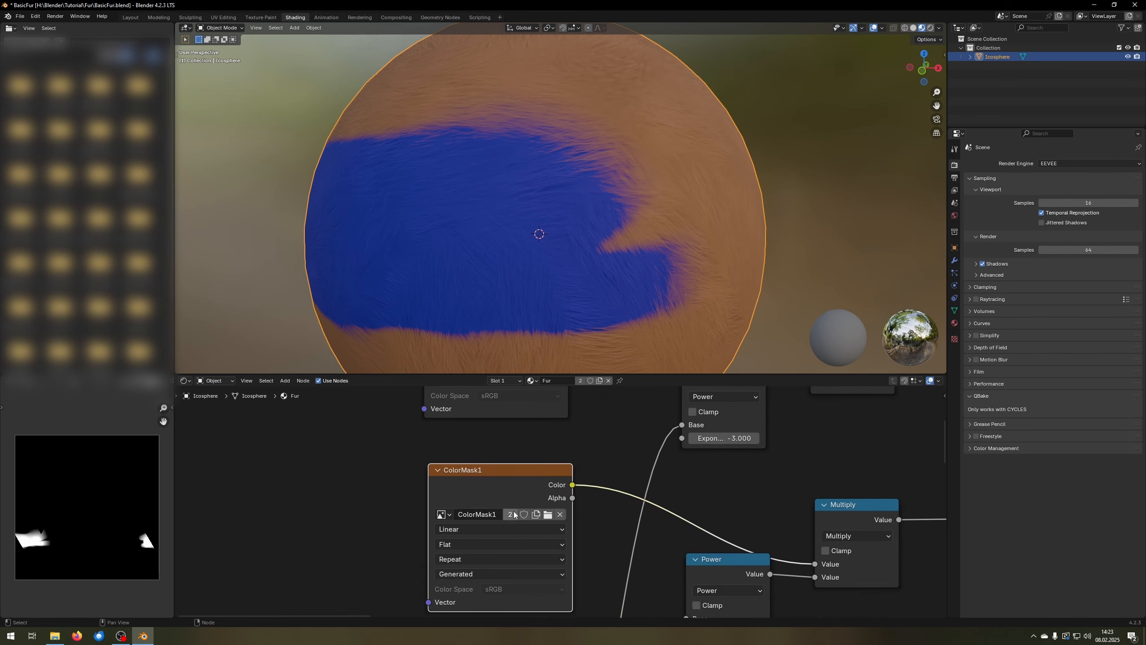
shift+scroll(510, 526, up, 5)
scroll(523, 528, down, 1)
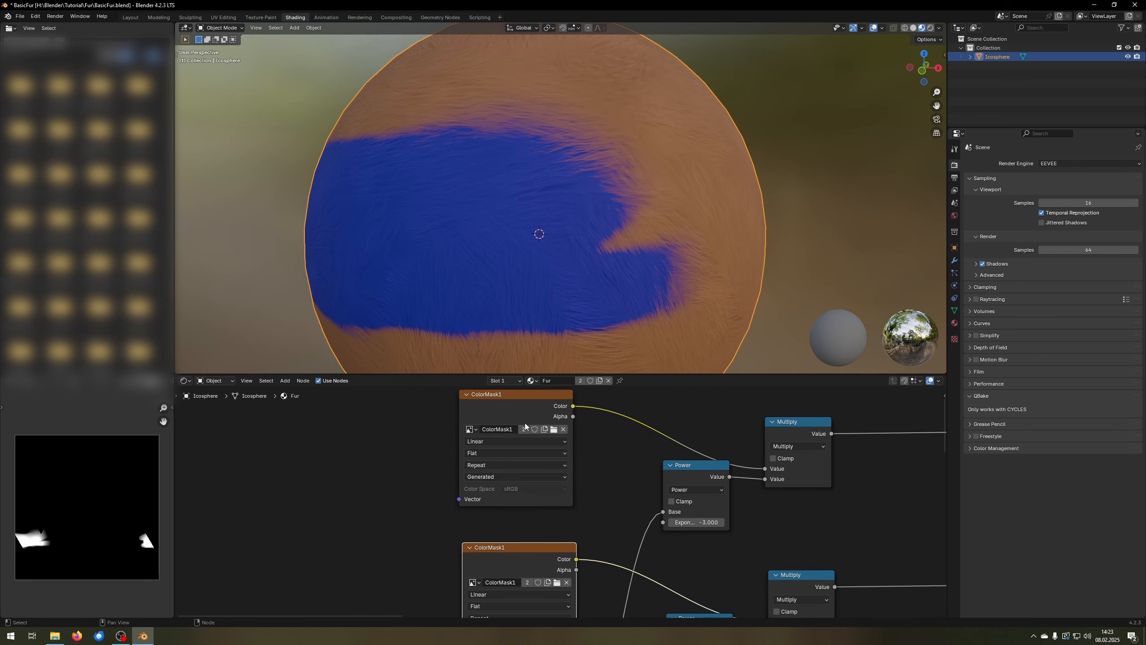
middle_drag(540, 602, 543, 511)
scroll(543, 511, up, 1)
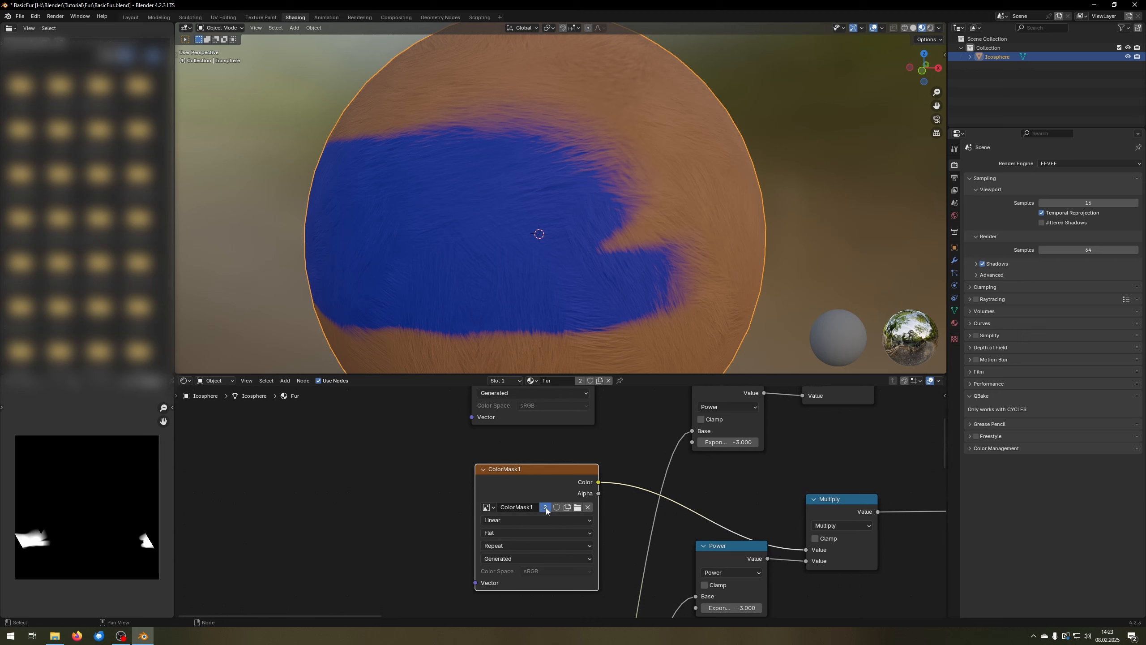
click(546, 507)
double_click(542, 507)
key(End)
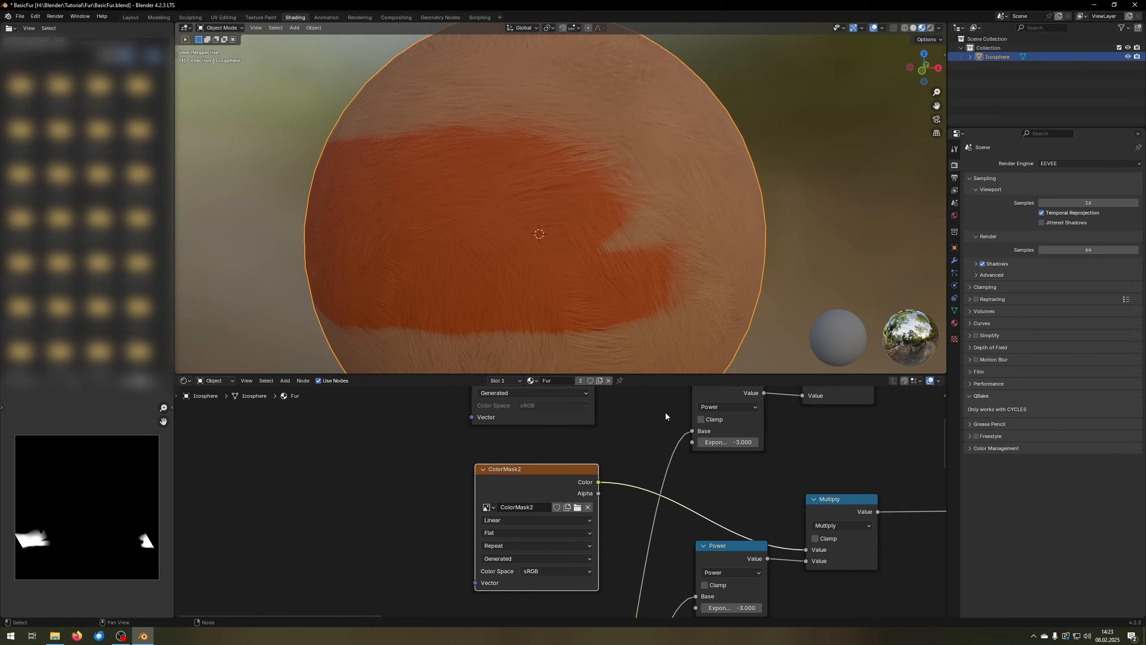
- Compare the images of the ColorMask2 and ColorMask1 texture nodes in the image preview
drag(549, 408, 548, 409)
click(534, 469)
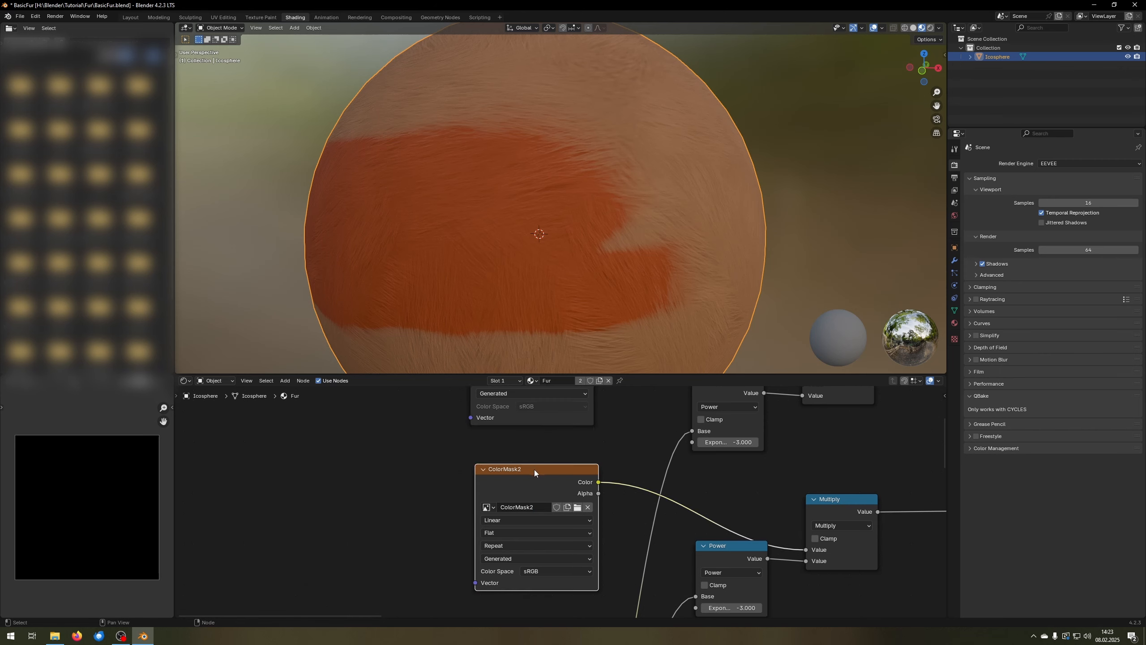
scroll(534, 470, down, 3)
middle_drag(534, 470, 546, 498)
click(534, 515)
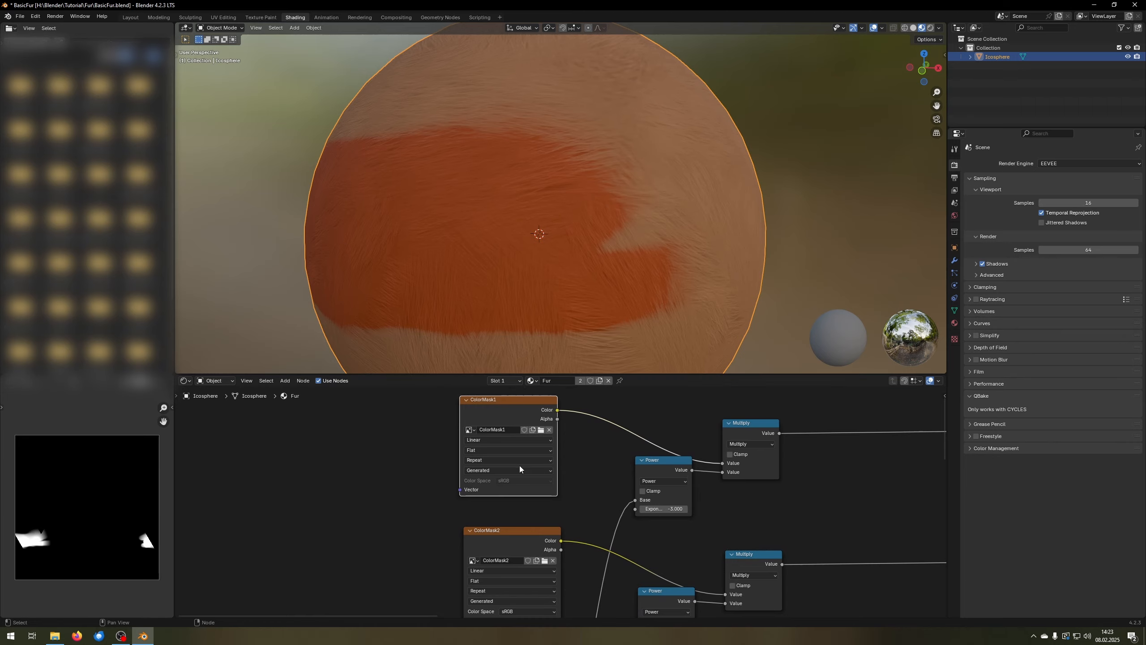
mouse_move(564, 272)
middle_down()
mouse_move(698, 262)
mouse_move(589, 248)
mouse_move(567, 270)
middle_up()
middle_drag(573, 547, 597, 465)
scroll(598, 465, up, 4)
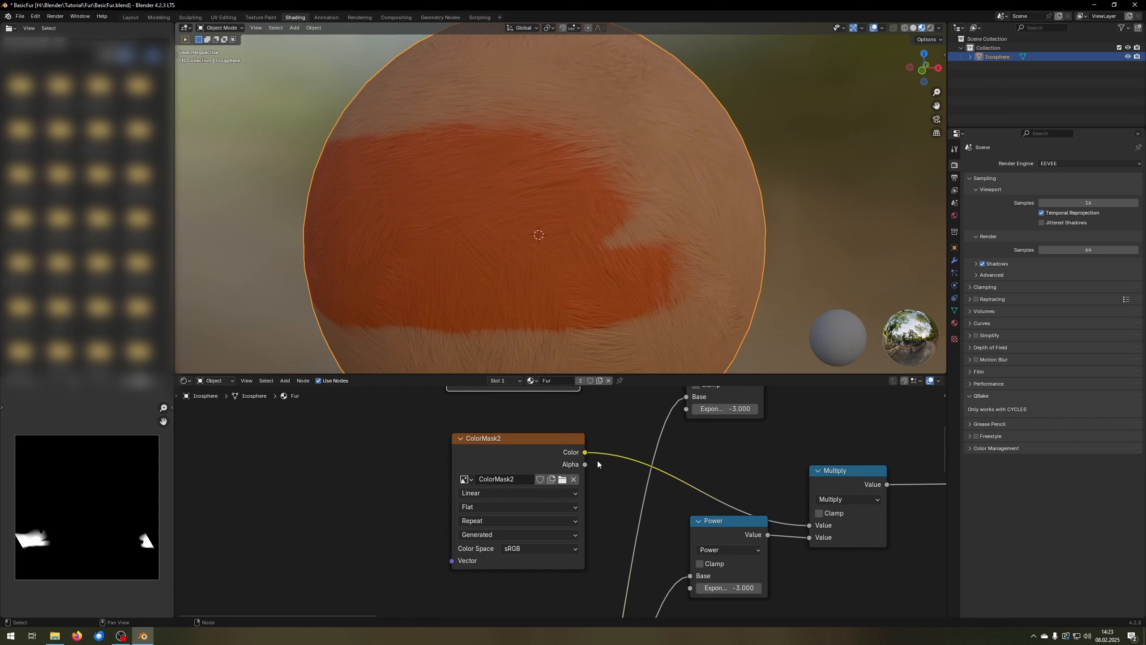
- Select the ColorMask2 texture node, switch to the Texture Paint workspace and check the active paint slot
click(505, 442)
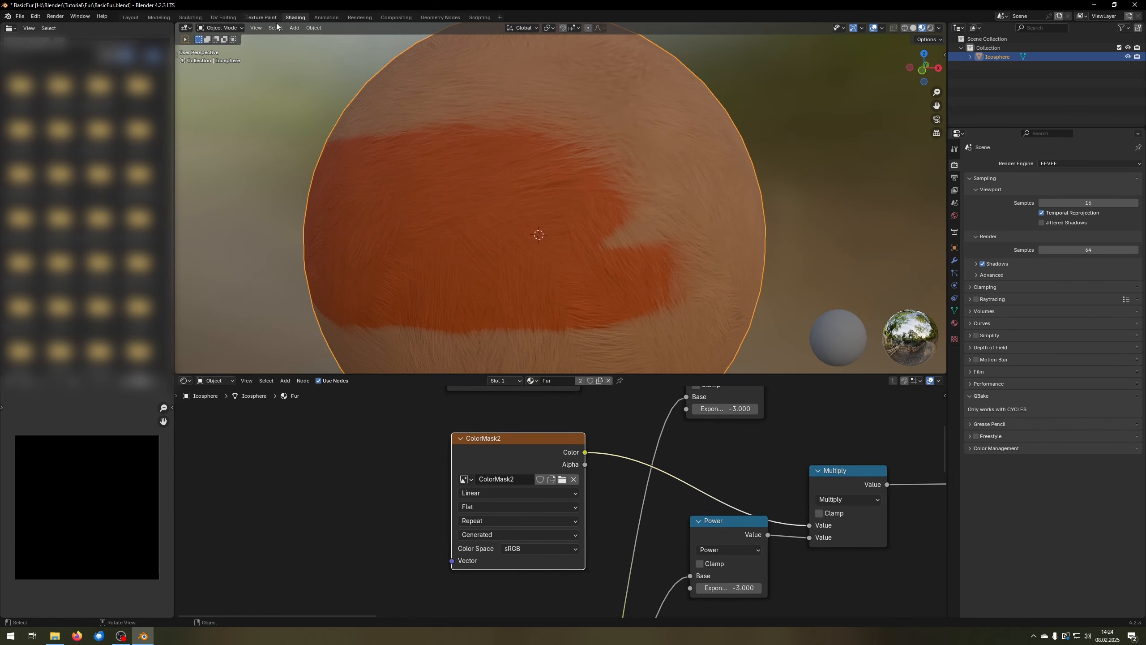
click(262, 17)
click(605, 28)
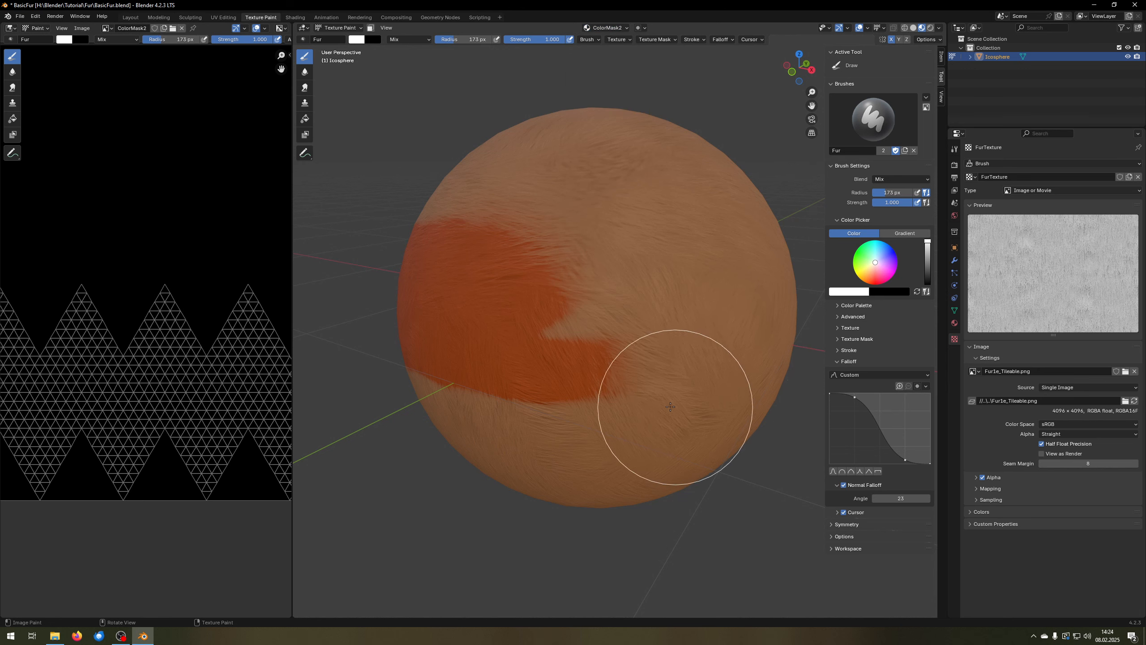
- Paint white areas into ColorMask2 across the lower half of the sphere with the TexDraw brush
middle_drag(678, 409, 568, 295)
click(303, 39)
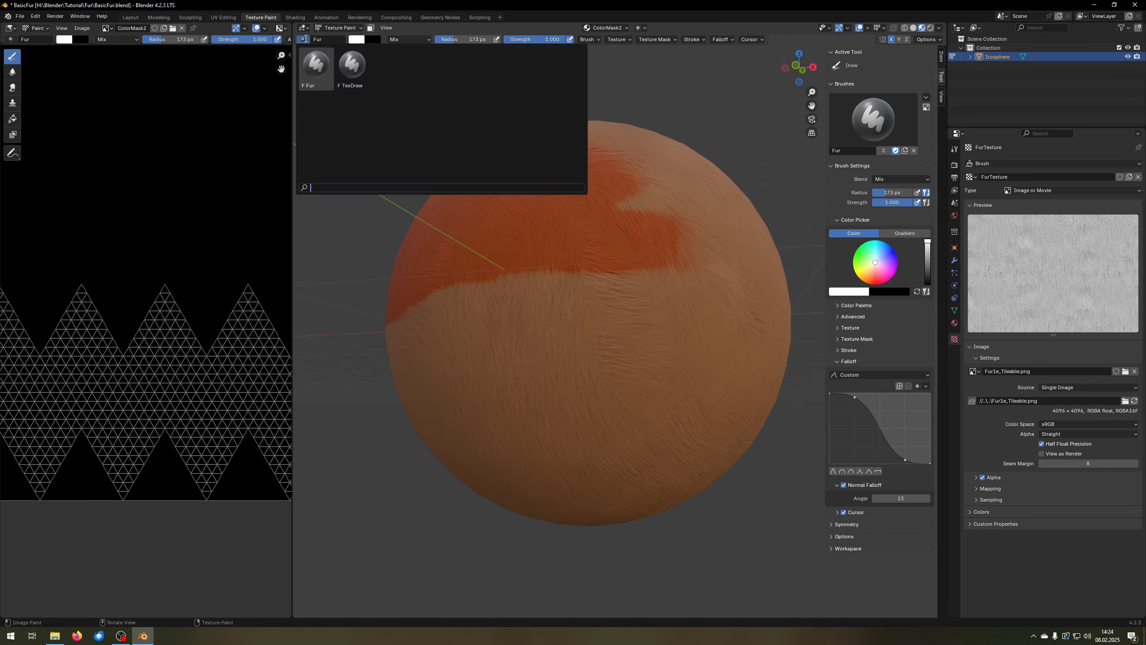
click(345, 63)
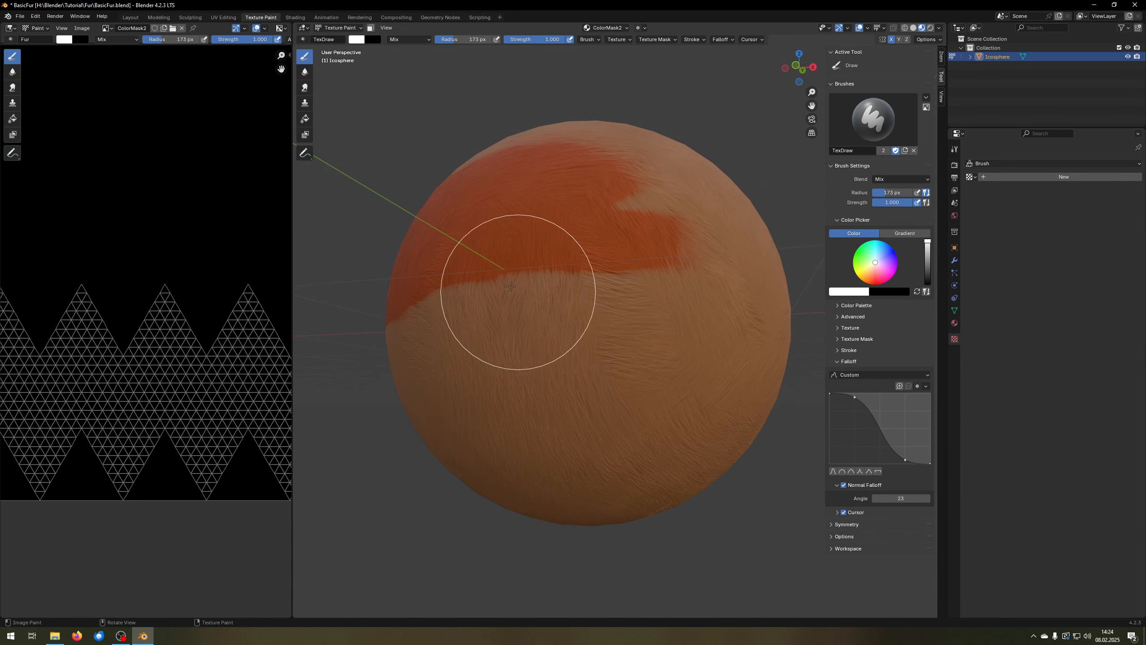
mouse_move(519, 286)
mouse_down()
mouse_move(542, 320)
mouse_move(668, 396)
mouse_move(675, 327)
mouse_up()
mouse_move(645, 316)
middle_down()
mouse_move(617, 338)
mouse_move(750, 340)
middle_up()
click(559, 332)
mouse_move(751, 368)
mouse_down()
mouse_move(658, 396)
mouse_move(636, 457)
mouse_move(572, 457)
mouse_up()
middle_drag(758, 402, 654, 393)
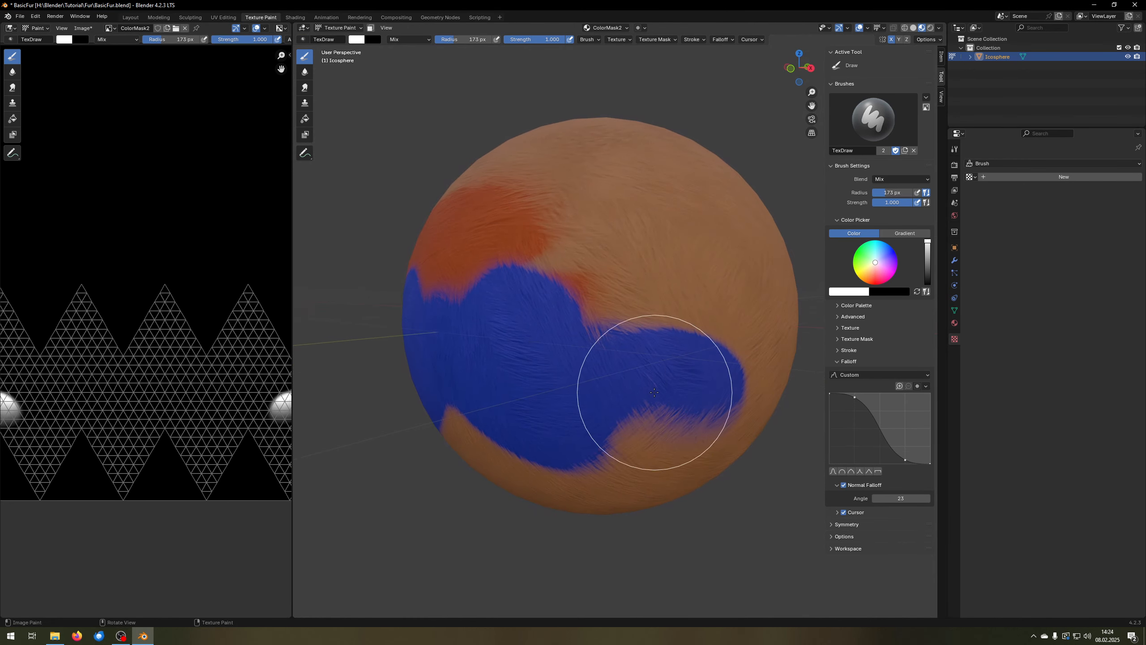
drag(519, 333, 614, 385)
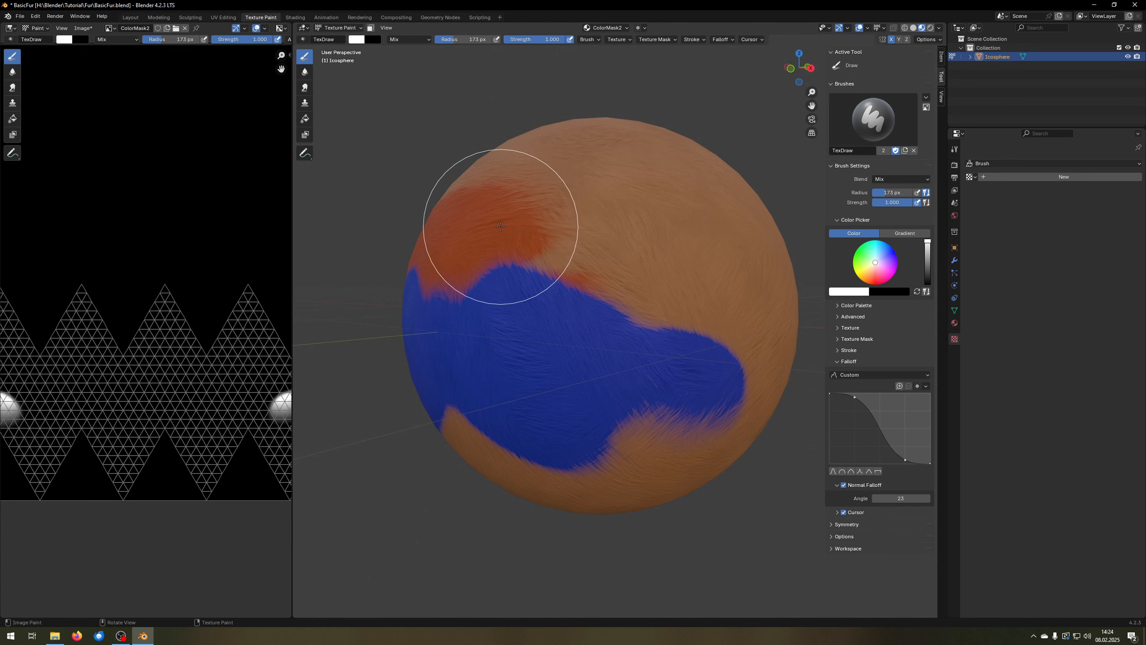
middle_drag(532, 192, 519, 361)
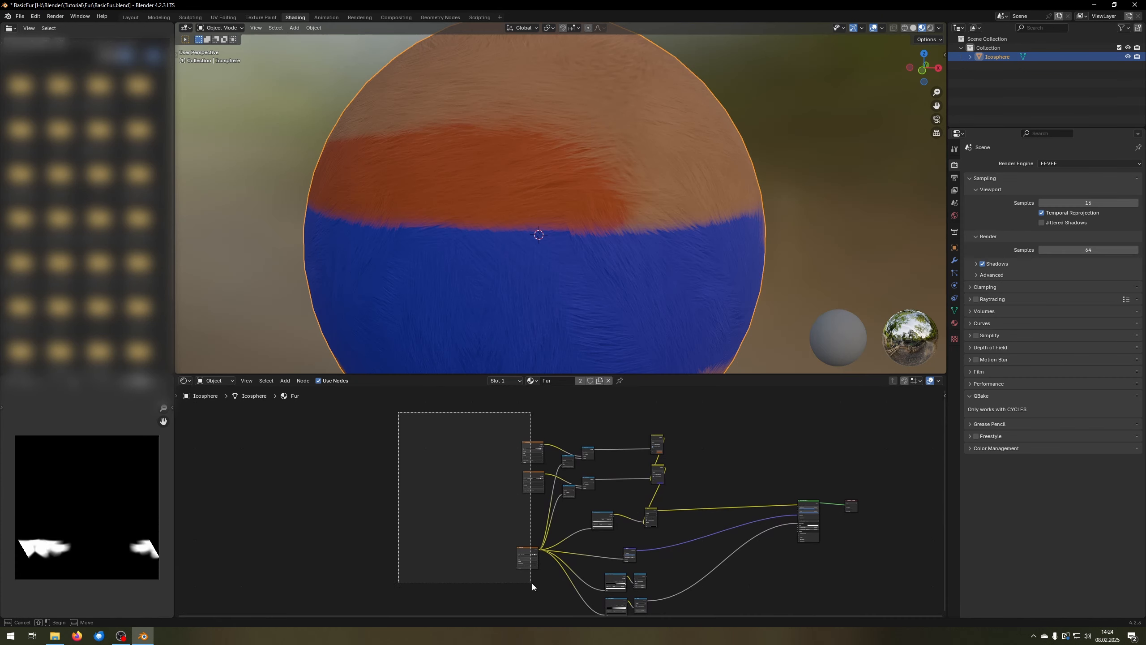
- Return to the Shading workspace and move the ColorMask1, ColorMask2 and FurData texture nodes away from the other nodes
drag(532, 584, 547, 595)
key(g)
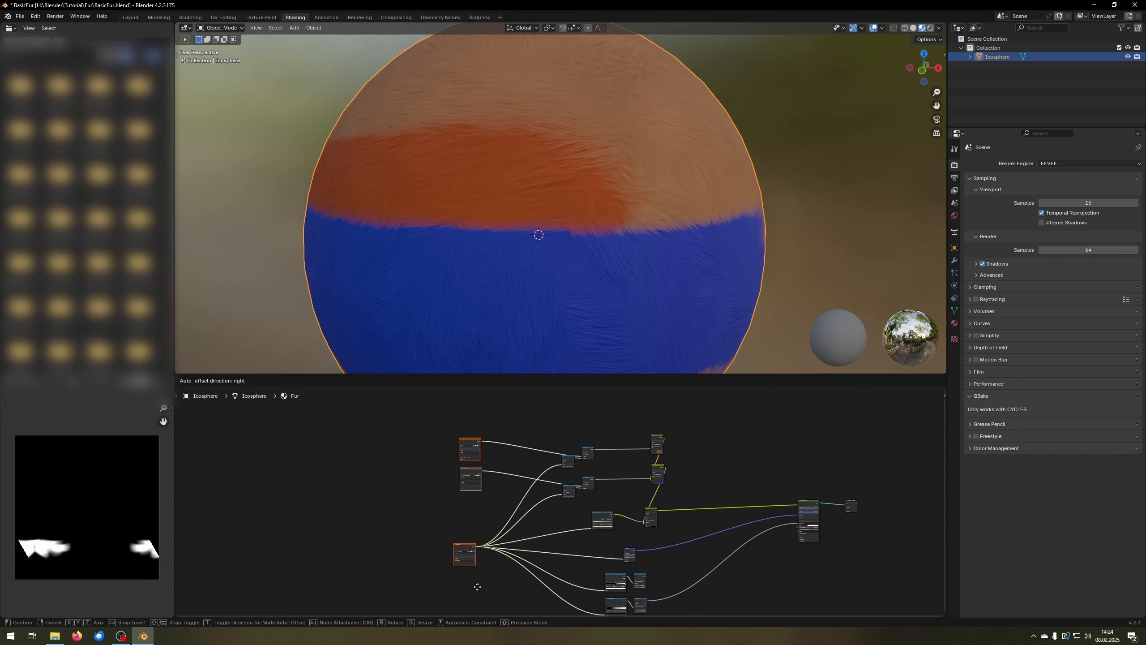
click(594, 561)
- Move the whole block of processing nodes between the textures and the Principled BSDF slightly upward
middle_drag(594, 561, 519, 478)
scroll(564, 505, up, 5)
scroll(587, 504, down, 5)
middle_drag(578, 500, 578, 553)
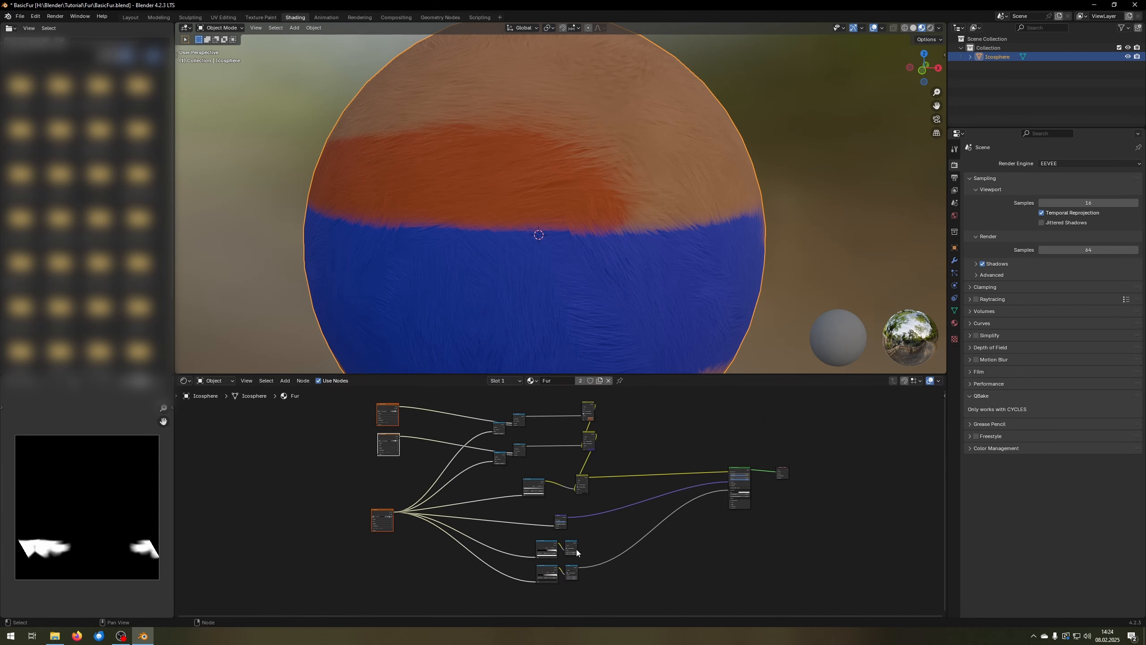
drag(646, 604, 467, 393)
key(g)
click(516, 412)
- Move the Principled BSDF and Material Output nodes farther right, away from the processing nodes
middle_drag(532, 442, 491, 495)
drag(767, 501, 662, 592)
key(g)
click(768, 579)
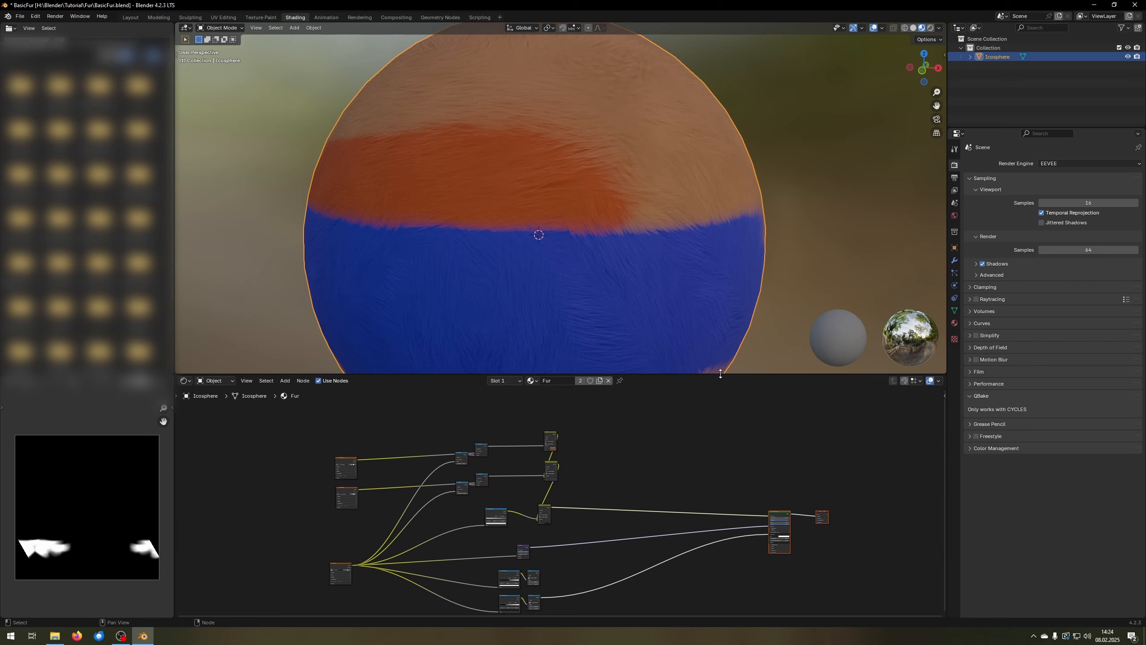
- Enlarge the node editor area and move the Power, Multiply, Mix and upper Color Ramp nodes slightly down
drag(720, 373, 722, 302)
scroll(704, 375, up, 2)
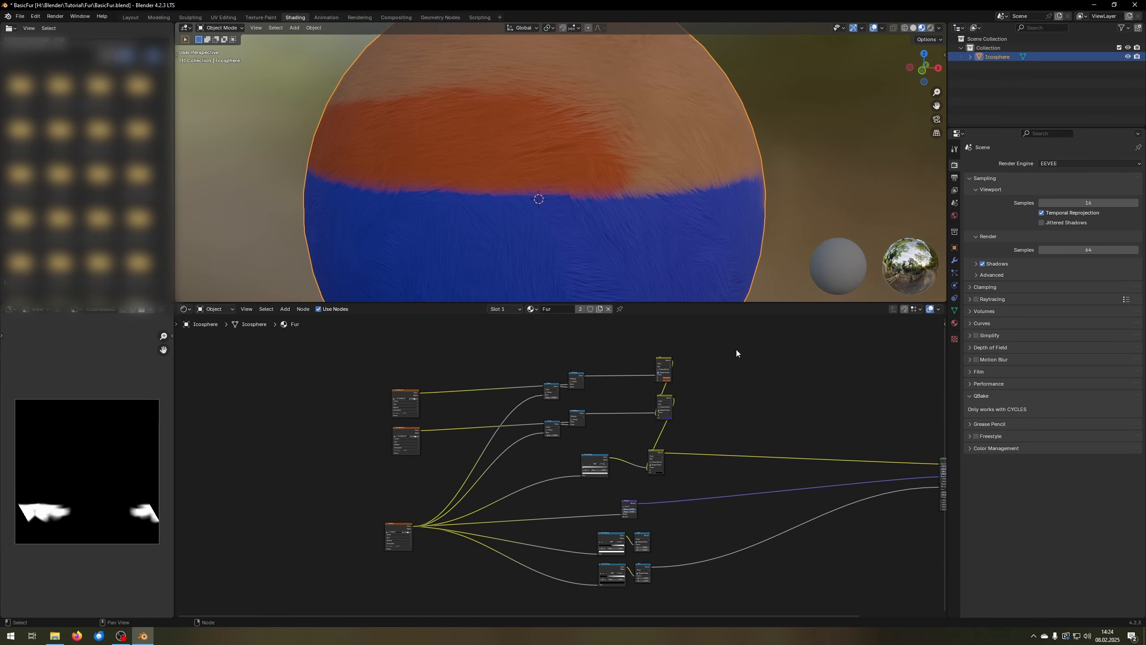
drag(737, 353, 467, 490)
key(g)
click(473, 497)
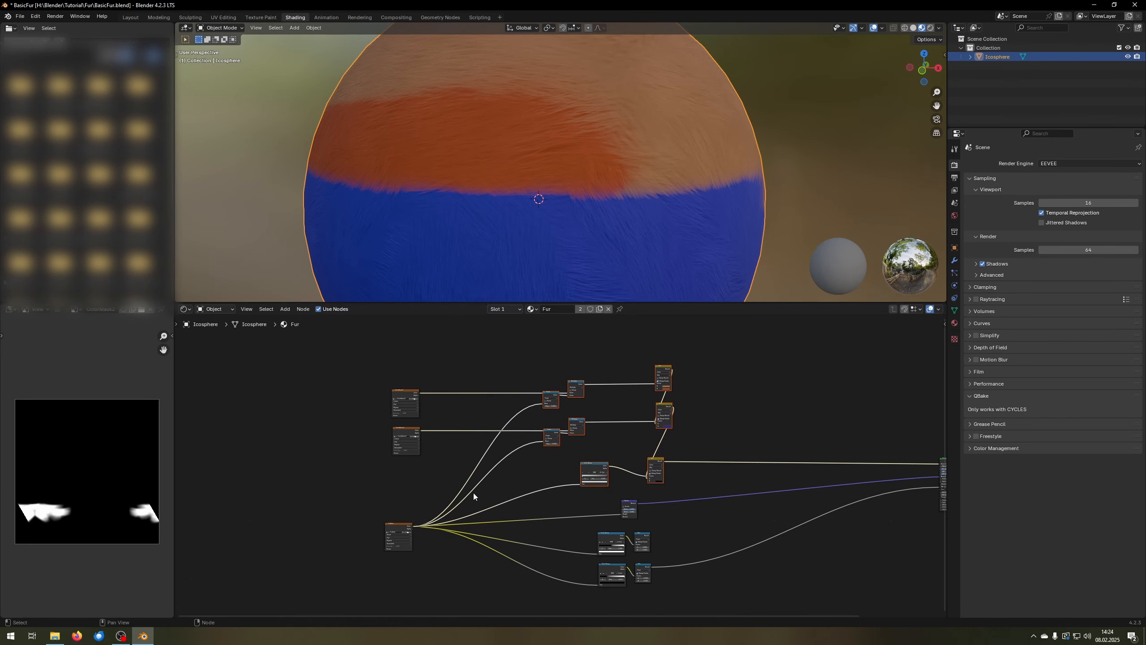
- Move the two ColorMask texture nodes and the FurData texture node farther left
drag(435, 353, 375, 441)
key(g)
click(328, 447)
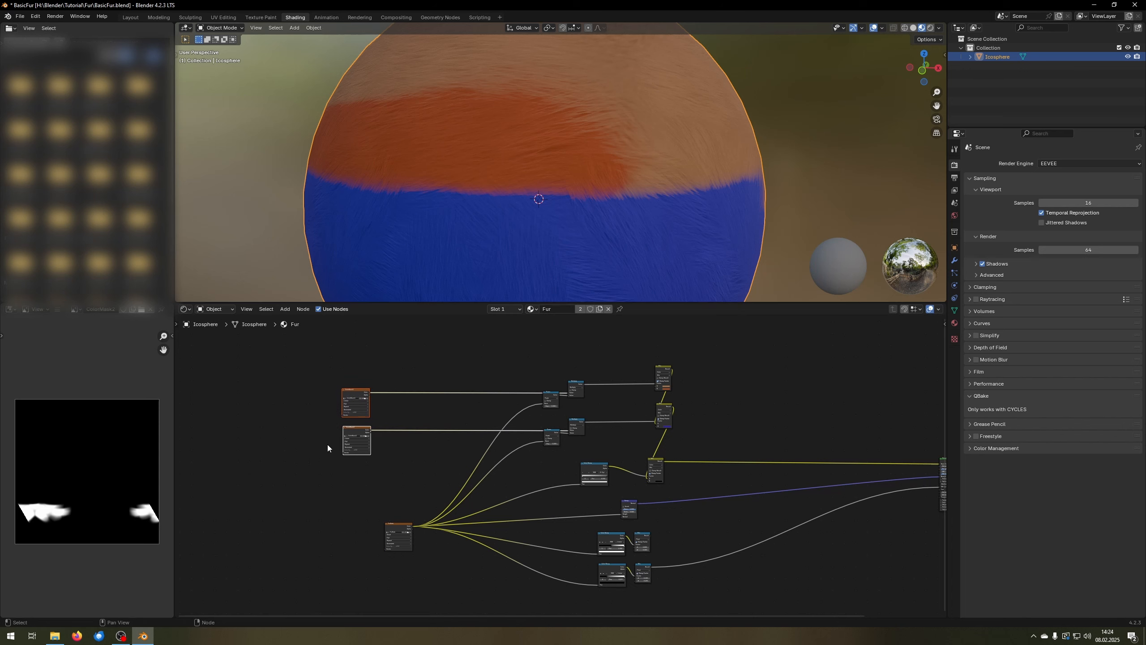
drag(426, 508, 328, 571)
key(g)
click(323, 533)
- Add a reroute across all FurData Color links and place it level with the FurData output, nearer the processing nodes
middle_drag(453, 486, 427, 474)
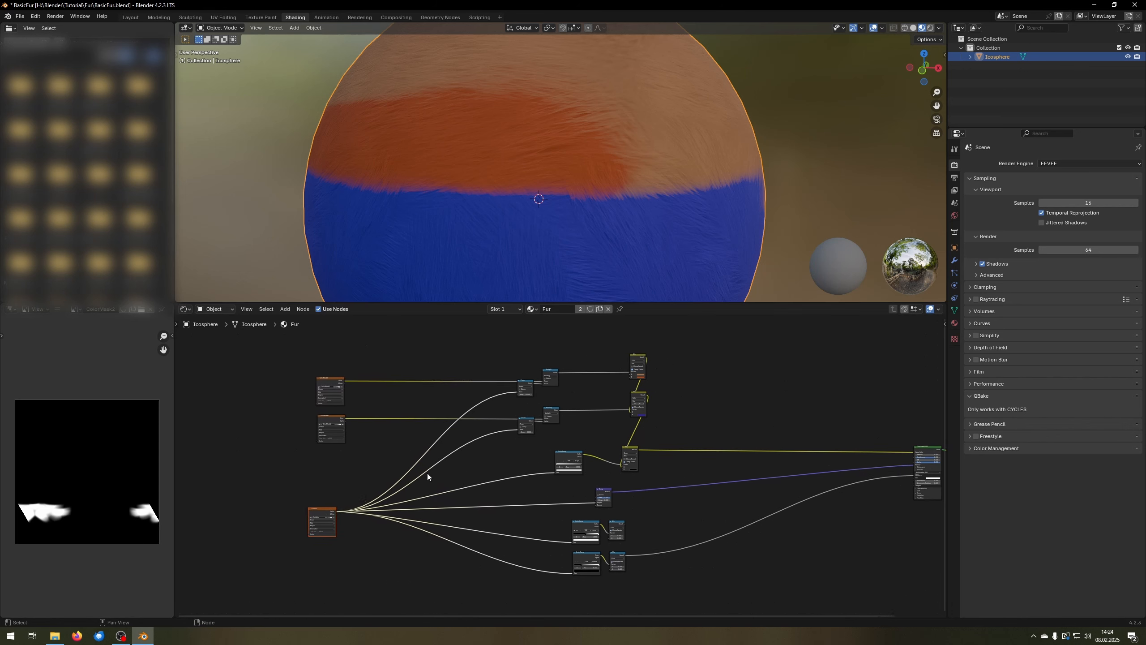
scroll(424, 460, up, 1)
middle_drag(380, 445, 476, 429)
click(494, 428)
scroll(415, 439, up, 7)
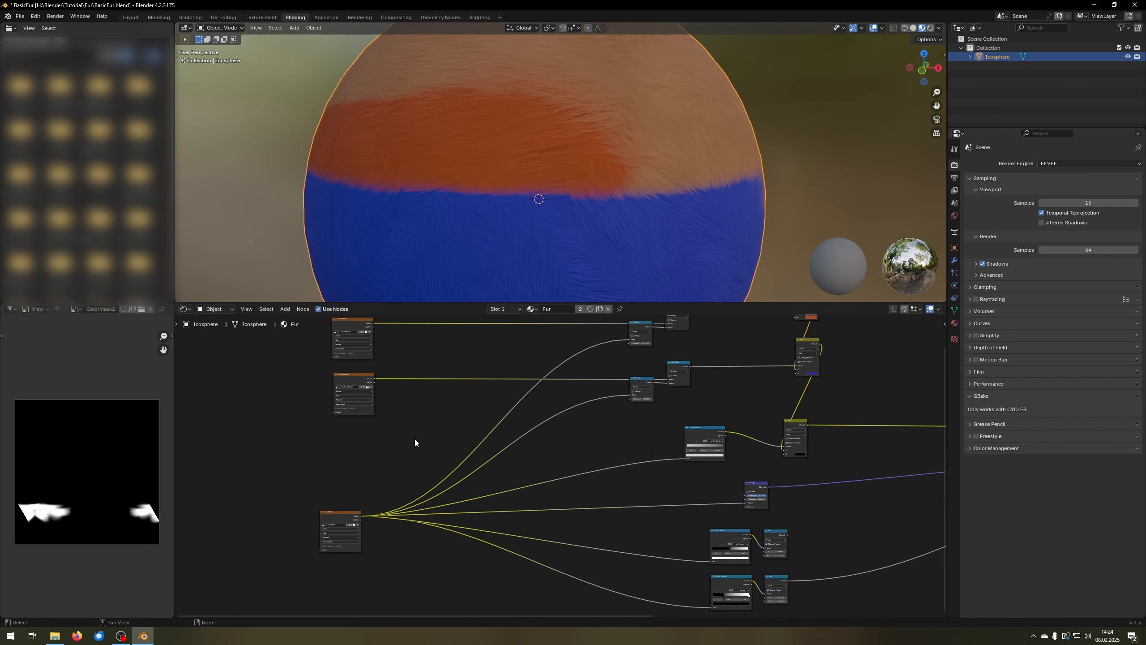
middle_drag(538, 603, 417, 523)
middle_drag(393, 361, 449, 441)
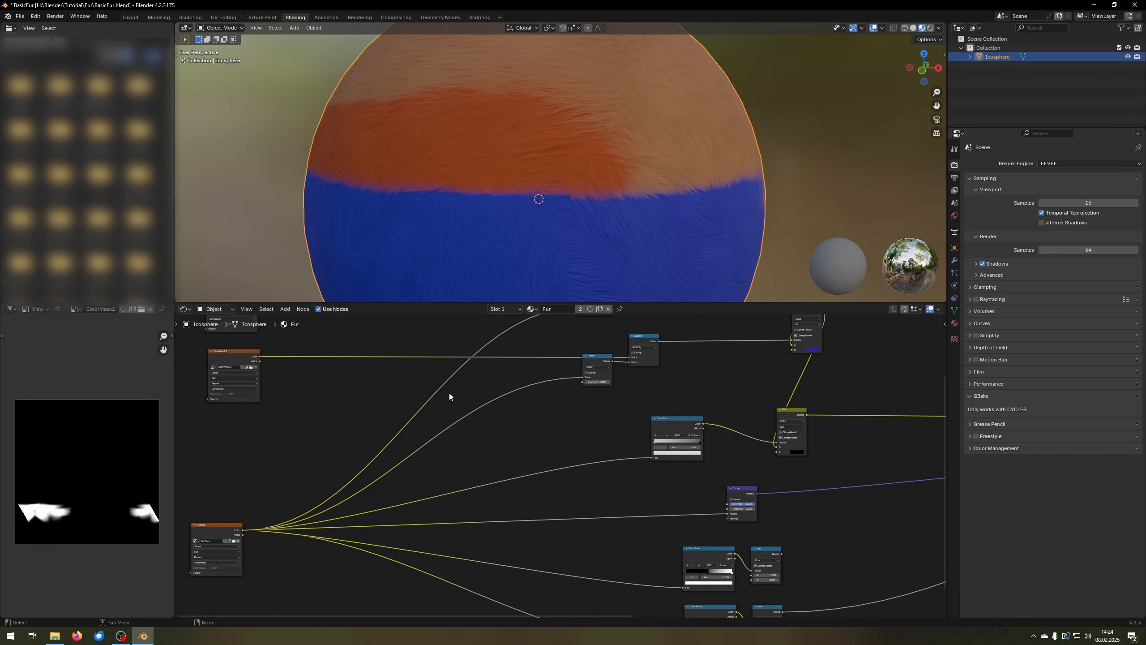
middle_drag(449, 392, 479, 390)
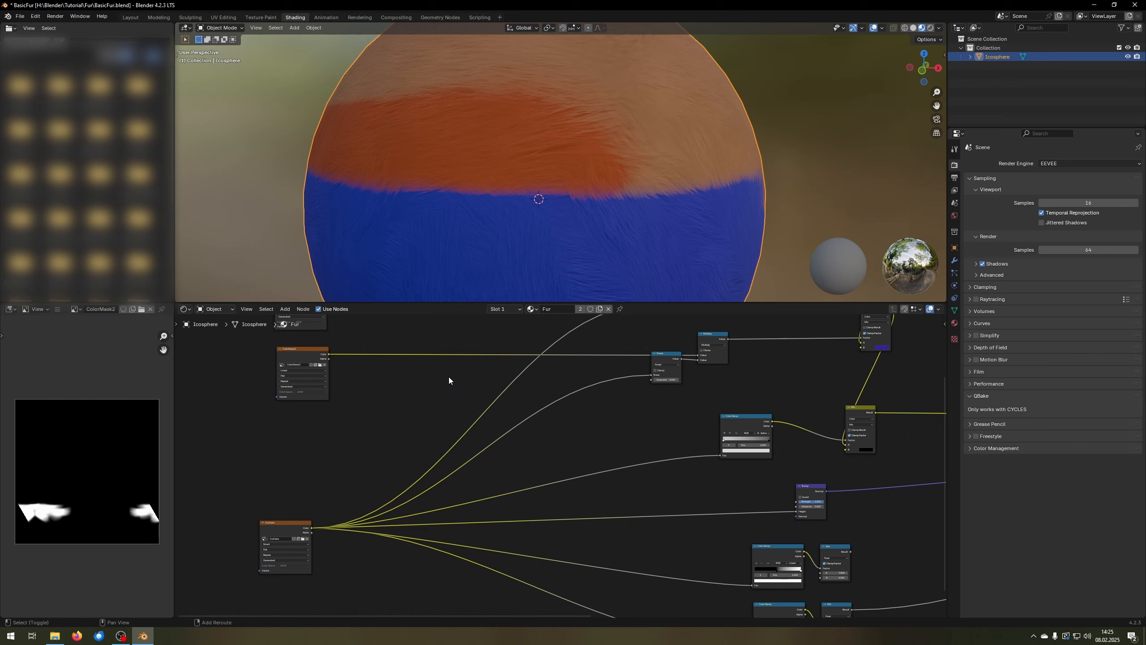
shift+right_drag(456, 386, 398, 602)
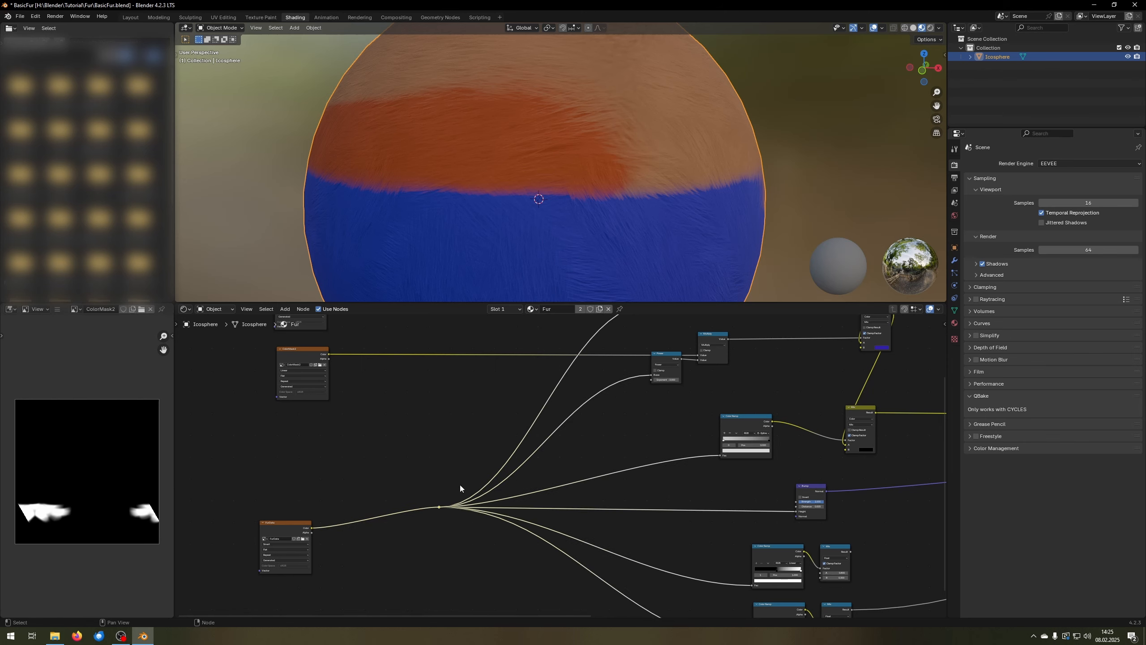
key(g)
click(518, 555)
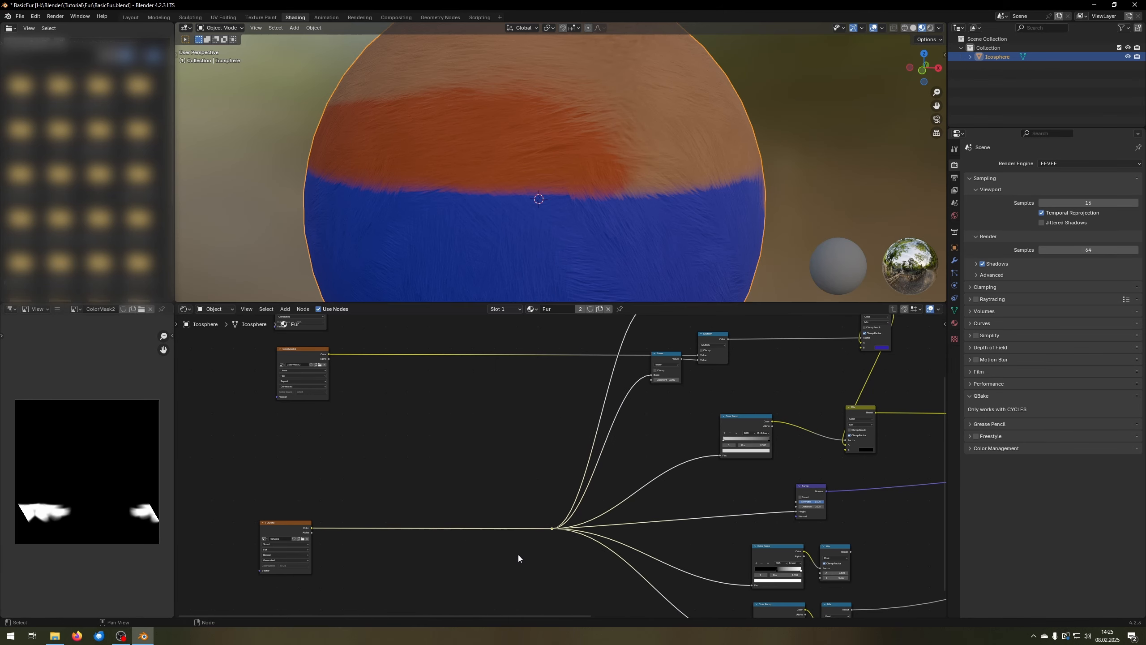
- Group all processing nodes between the image textures and the Principled BSDF, including the reroute, into one node group
scroll(691, 523, down, 2)
middle_drag(691, 523, 492, 503)
scroll(404, 480, down, 4)
drag(635, 327, 411, 570)
scroll(532, 449, up, 2)
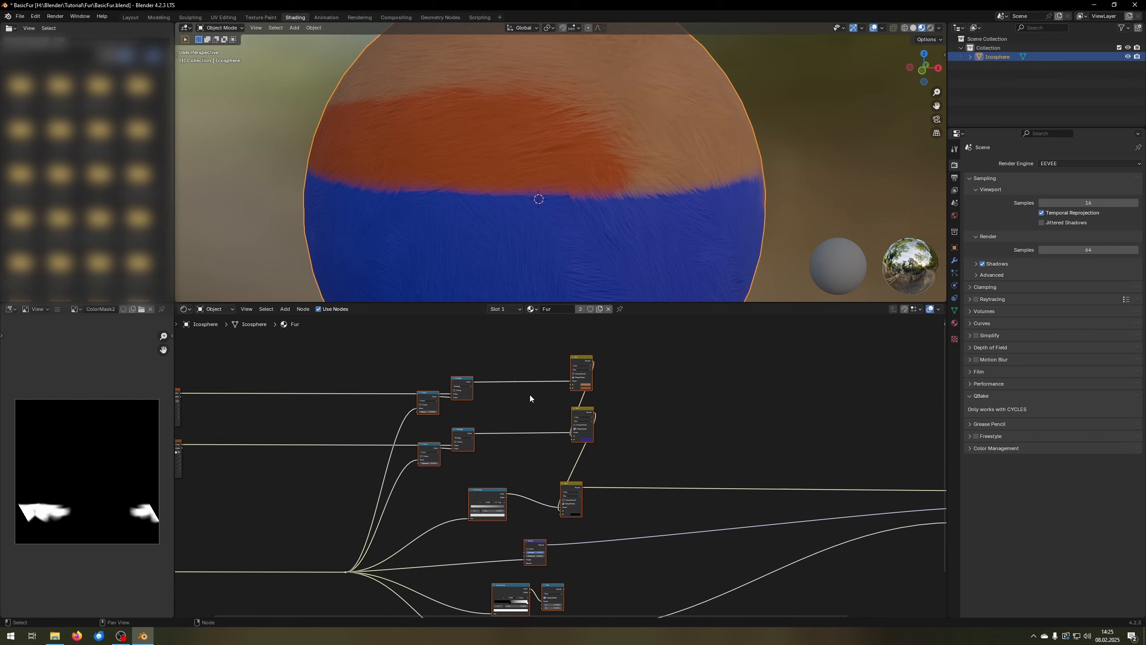
key(F3)
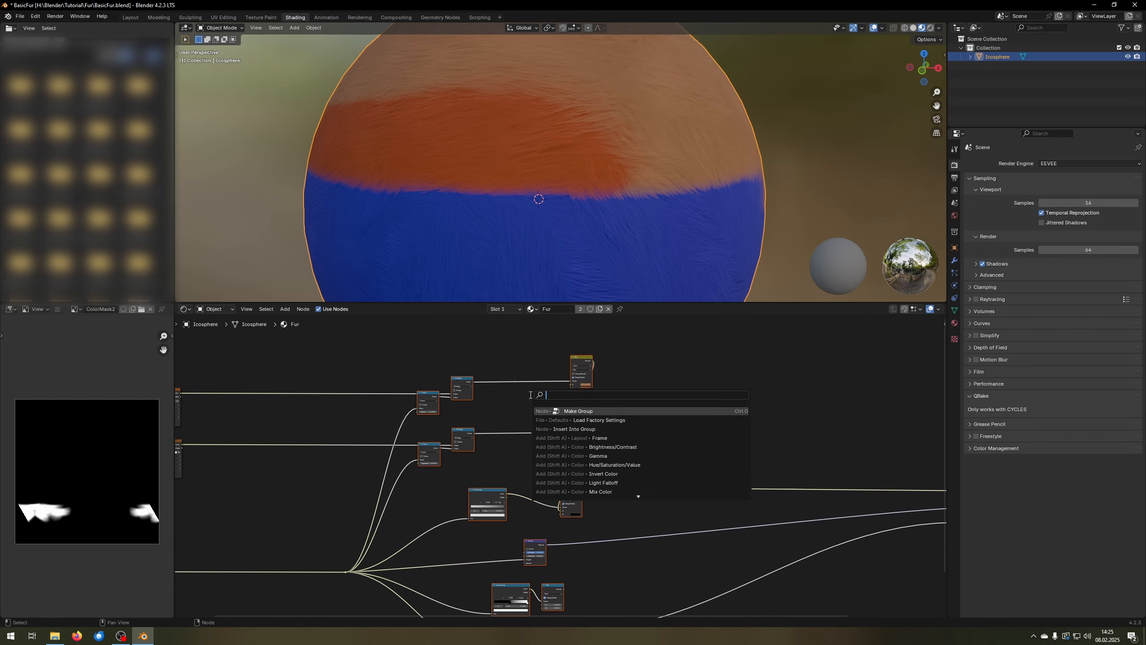
click(580, 411)
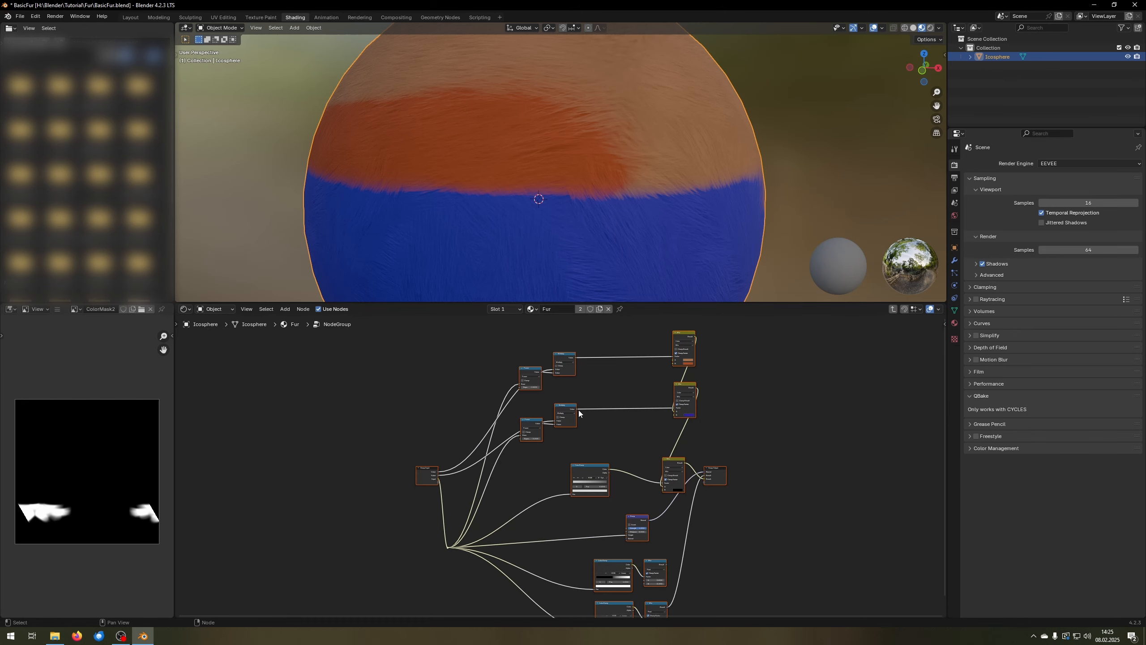
- Move the Group Input node farther left, away from the reroute and the Power nodes
scroll(470, 433, up, 7)
middle_drag(371, 456, 473, 431)
scroll(452, 424, up, 4)
drag(429, 397, 314, 494)
key(g)
click(160, 492)
scroll(357, 484, down, 5)
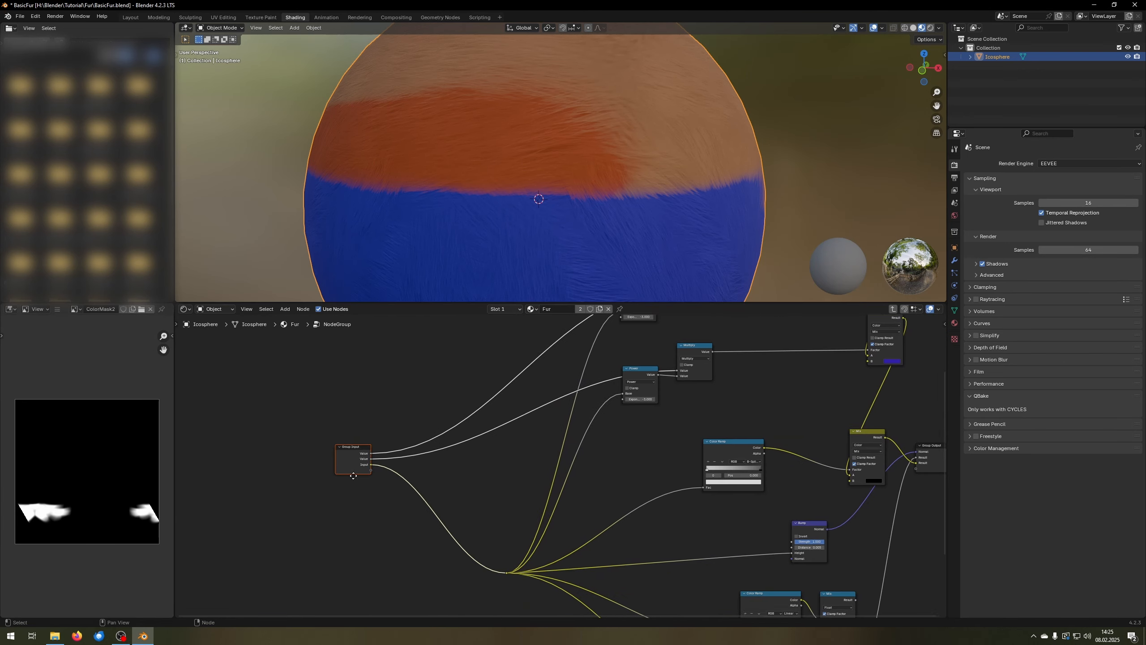
middle_drag(363, 472, 502, 483)
scroll(503, 482, up, 5)
scroll(456, 483, up, 2)
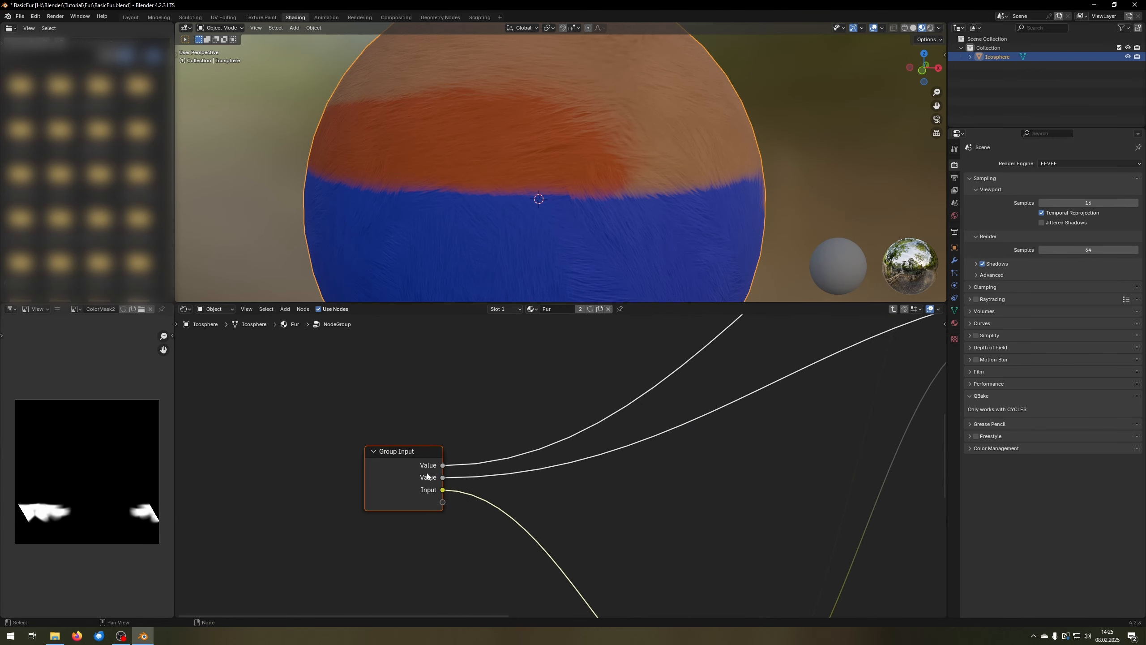
- Return to the Fur material's main node tree and examine the group node with its connected texture nodes
key(Tab)
scroll(469, 480, down, 7)
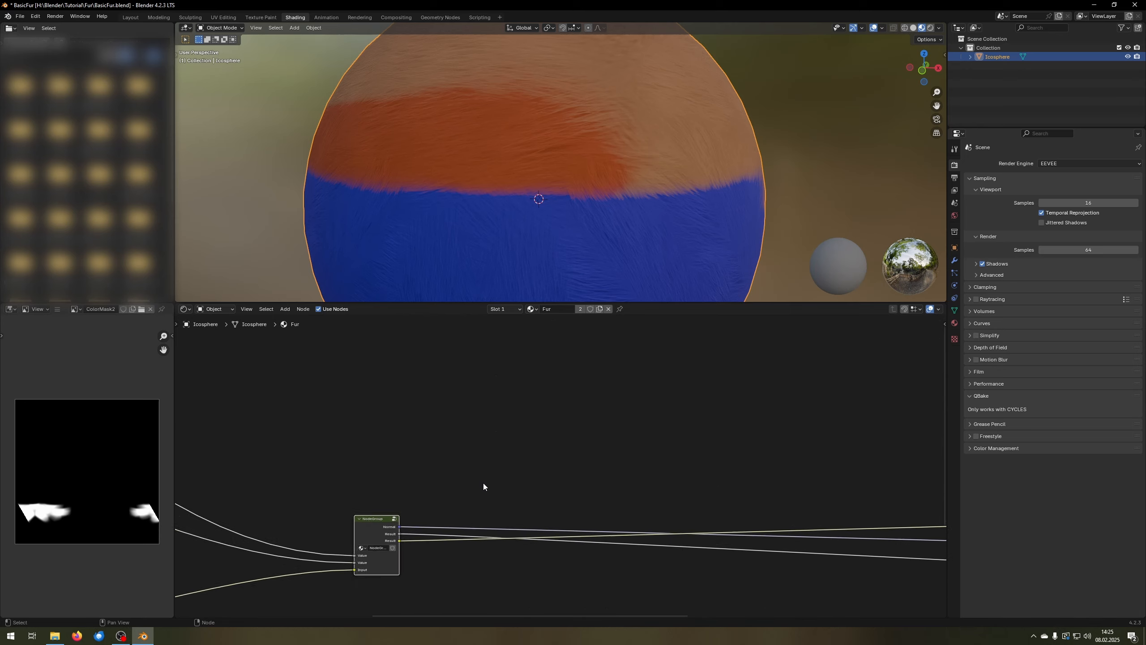
scroll(483, 484, up, 2)
key(Tab)
key(Tab)
scroll(586, 452, down, 3)
scroll(596, 445, up, 4)
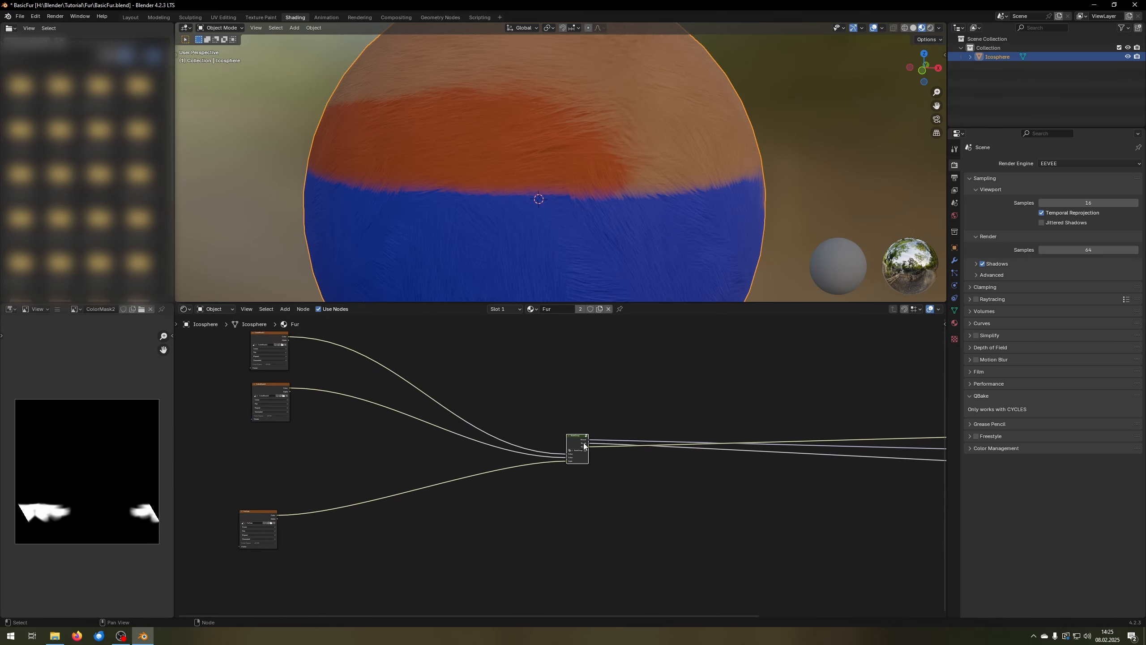
scroll(591, 449, up, 5)
scroll(582, 453, down, 10)
middle_drag(467, 421, 509, 456)
- Move the two ColorMask texture nodes closer to the new group node
drag(360, 346, 289, 443)
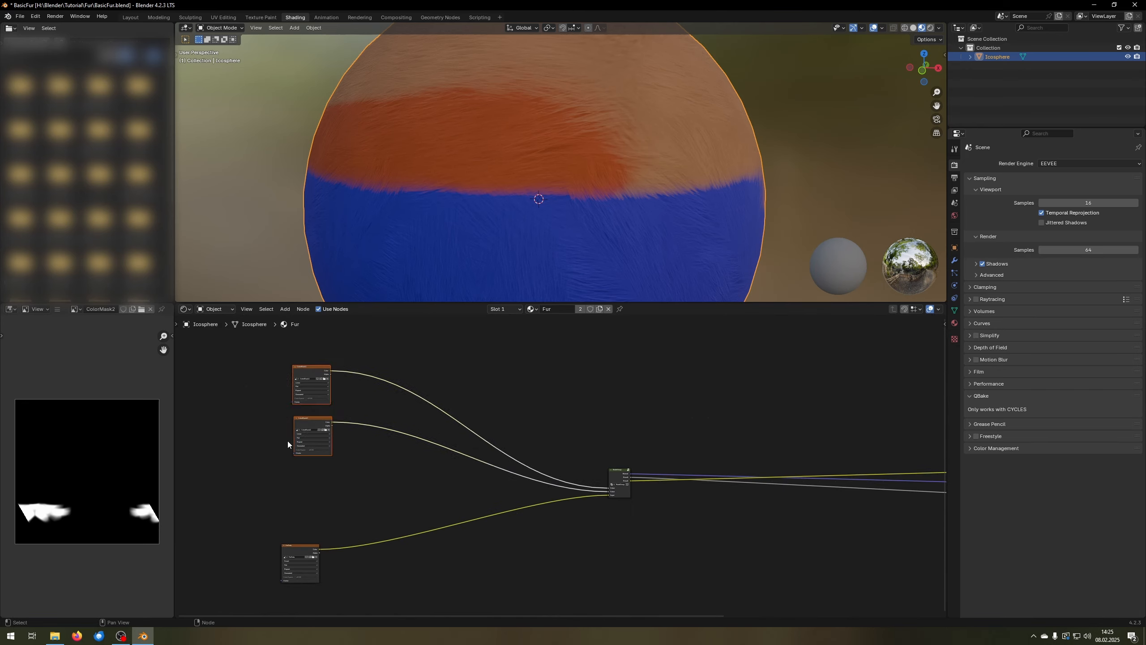
key(h)
key(h)
key(g)
click(583, 479)
scroll(564, 464, up, 8)
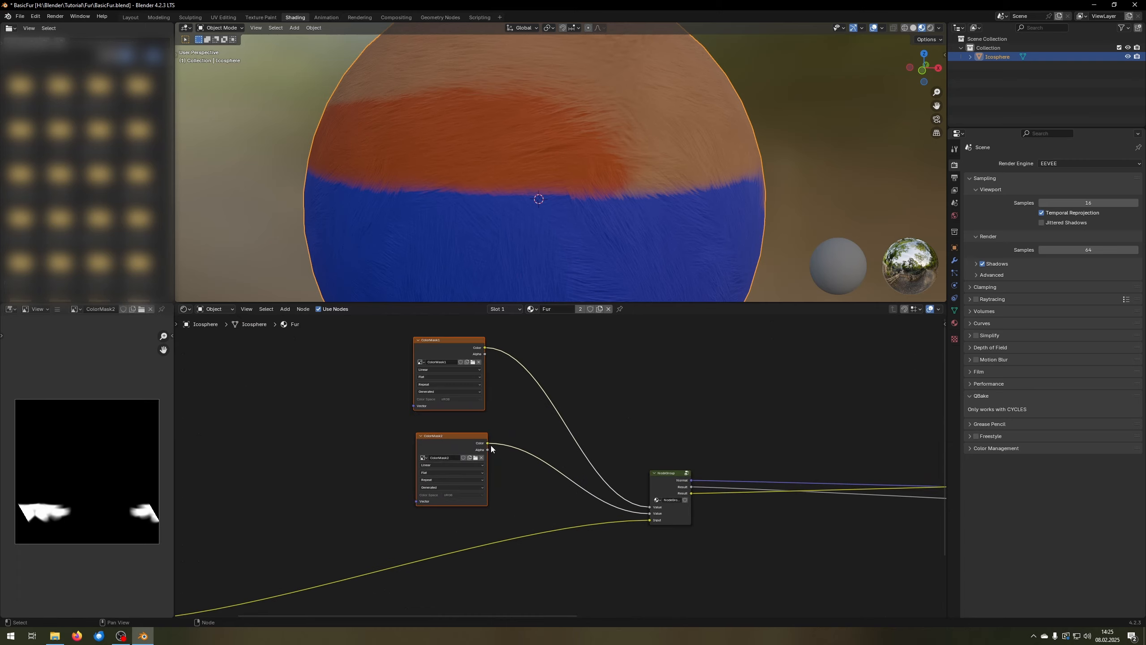
scroll(469, 418, up, 2)
scroll(380, 366, down, 8)
- Move the FurData texture node closer to the group node, just below the ColorMask2 node
middle_drag(400, 440, 489, 356)
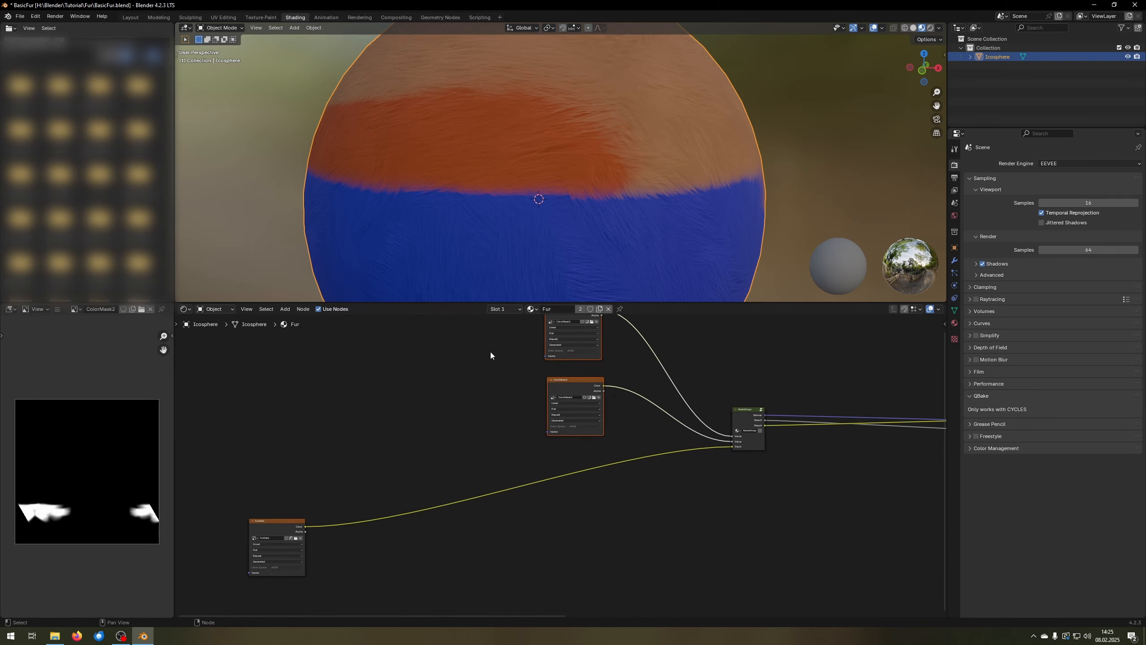
drag(380, 427, 248, 553)
scroll(266, 546, up, 4)
middle_drag(279, 542, 445, 452)
key(g)
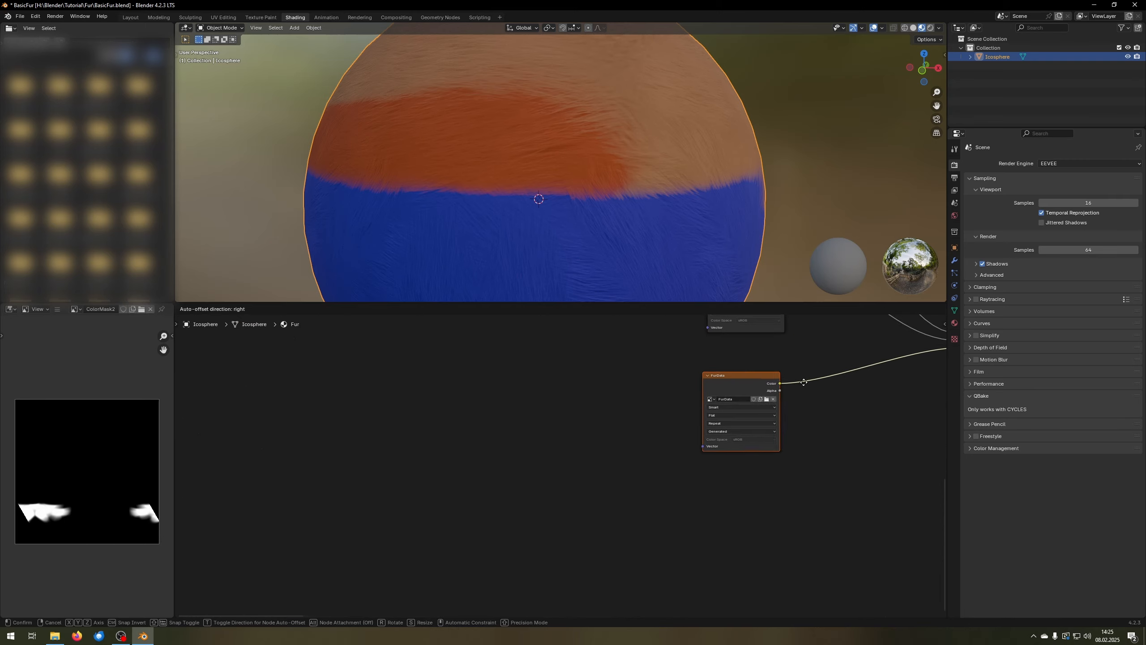
click(826, 384)
middle_drag(827, 383, 392, 507)
- Open the node group for editing, show its group properties and rename the group as Fur
scroll(535, 458, up, 2)
click(543, 425)
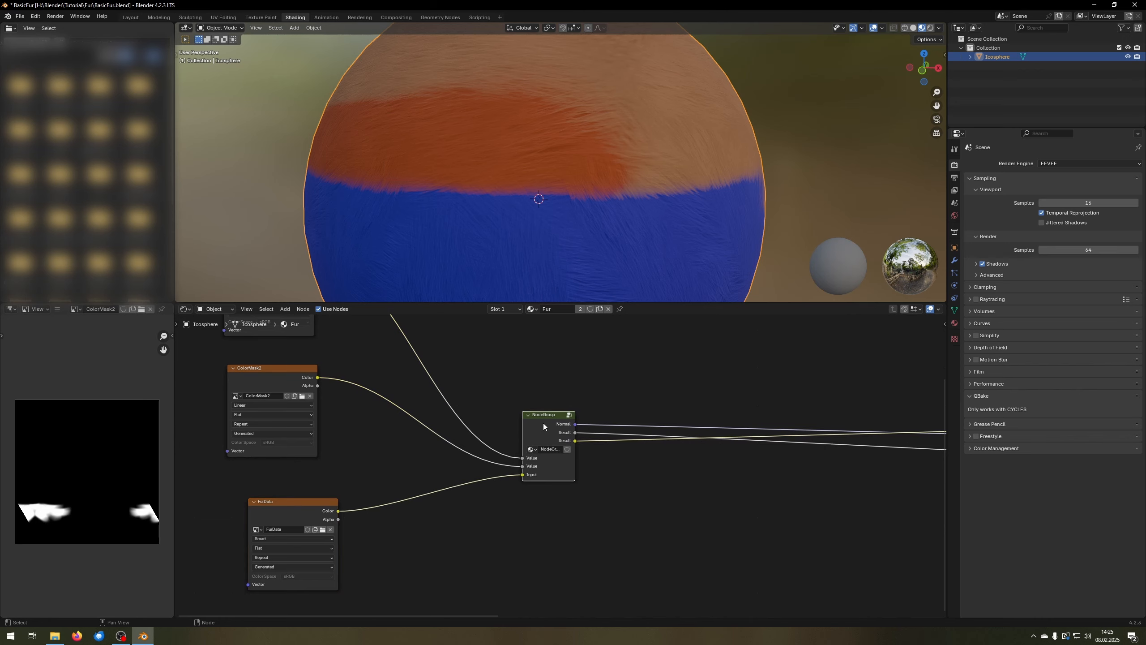
key(Tab)
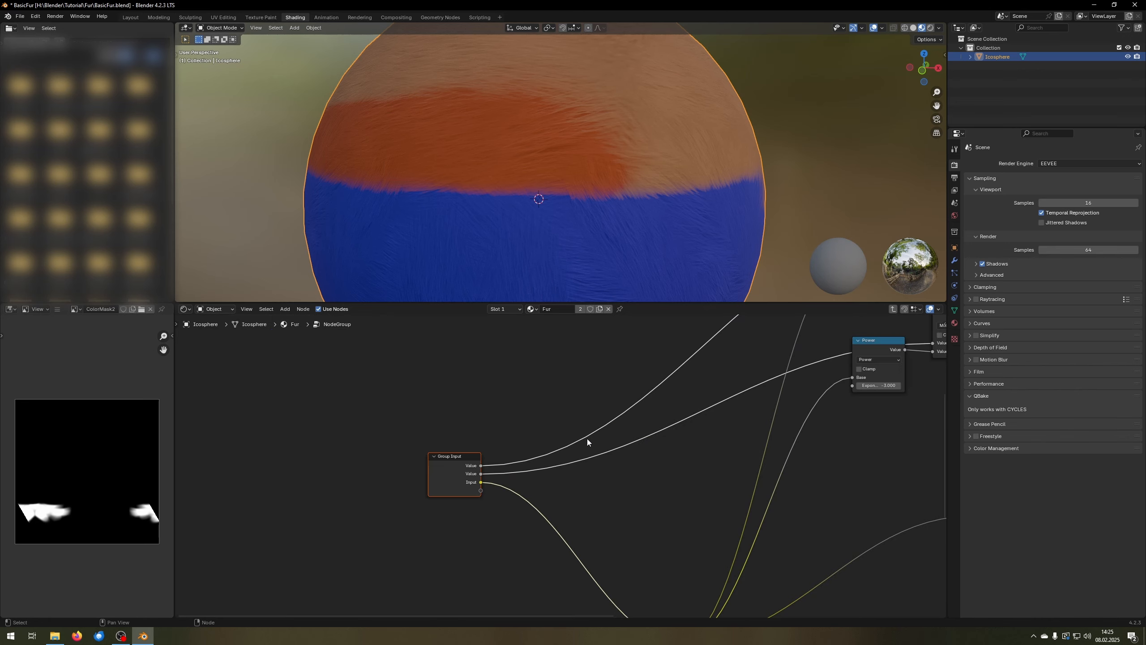
middle_drag(704, 427, 593, 482)
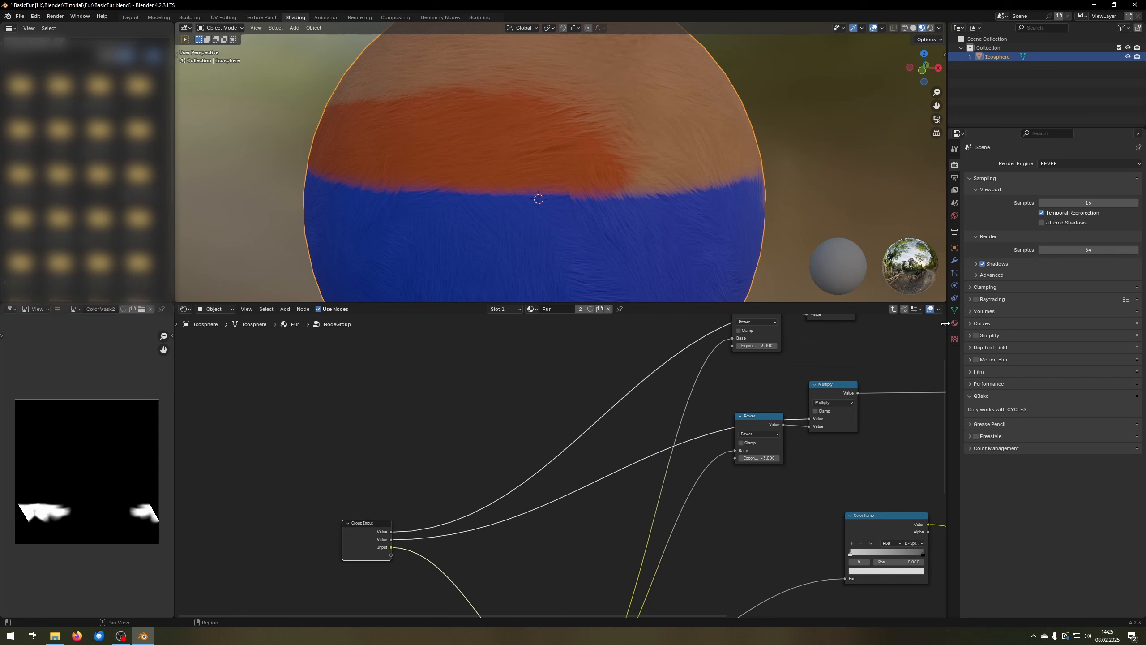
drag(944, 323, 824, 323)
middle_drag(609, 403, 338, 451)
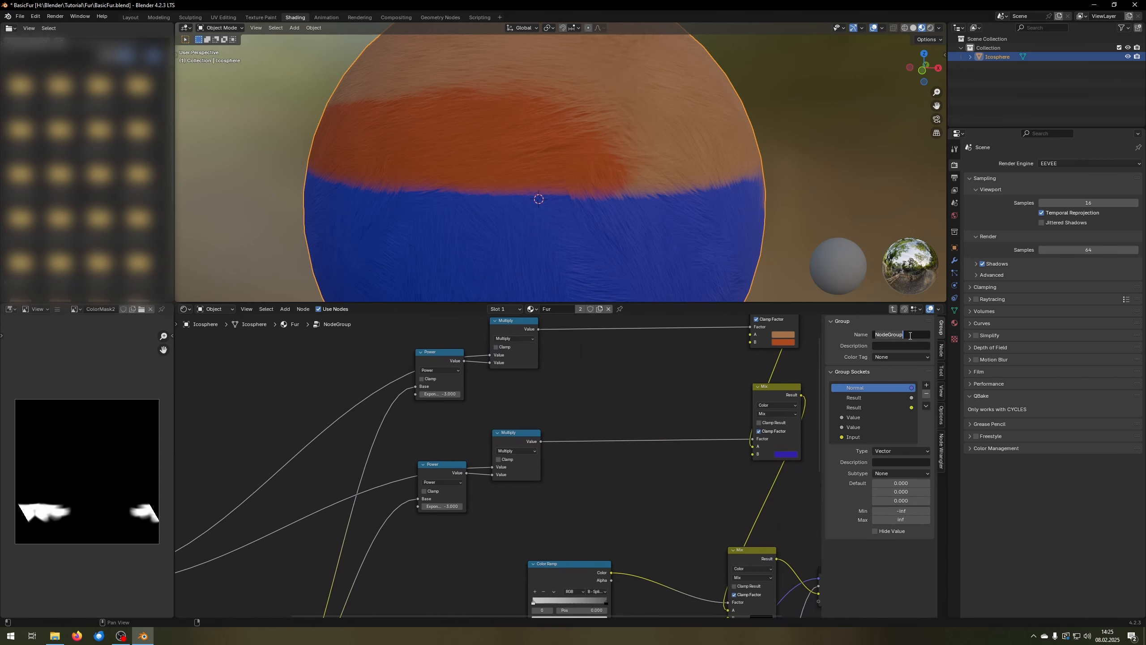
key(ctrl+a)
text(Fur)
key(Return)
scroll(671, 353, down, 1)
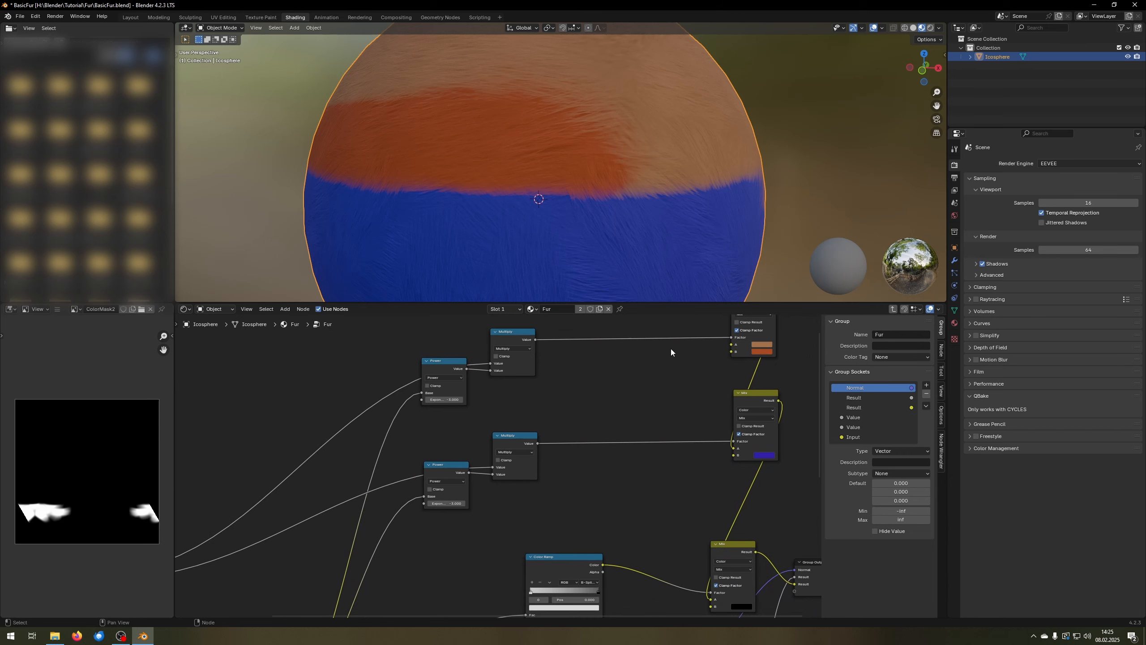
- Rename the group's three input sockets in order as Mask1, Mask2 and FurData
double_click(857, 417)
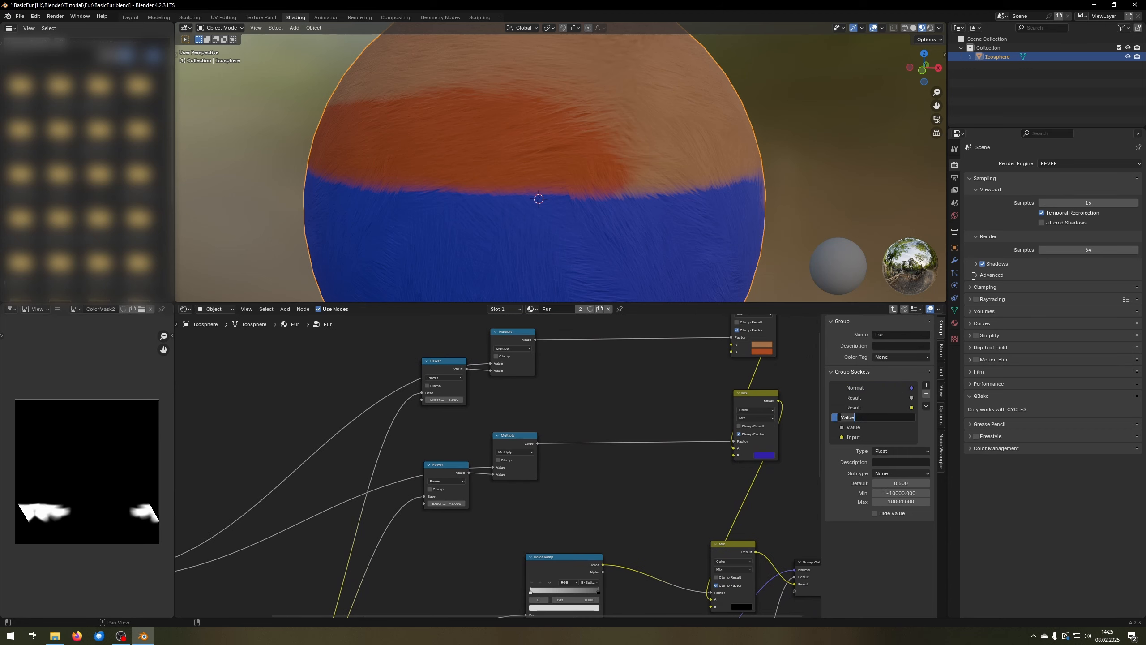
click(873, 402)
double_click(863, 418)
key(Return)
double_click(856, 426)
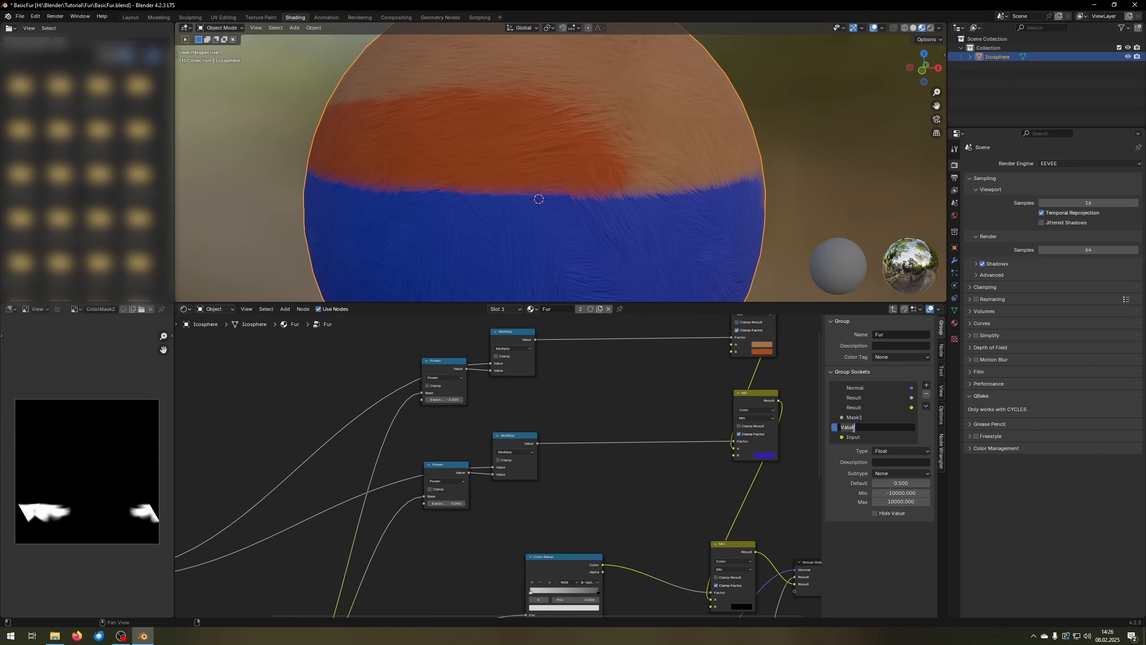
key(Return)
double_click(856, 438)
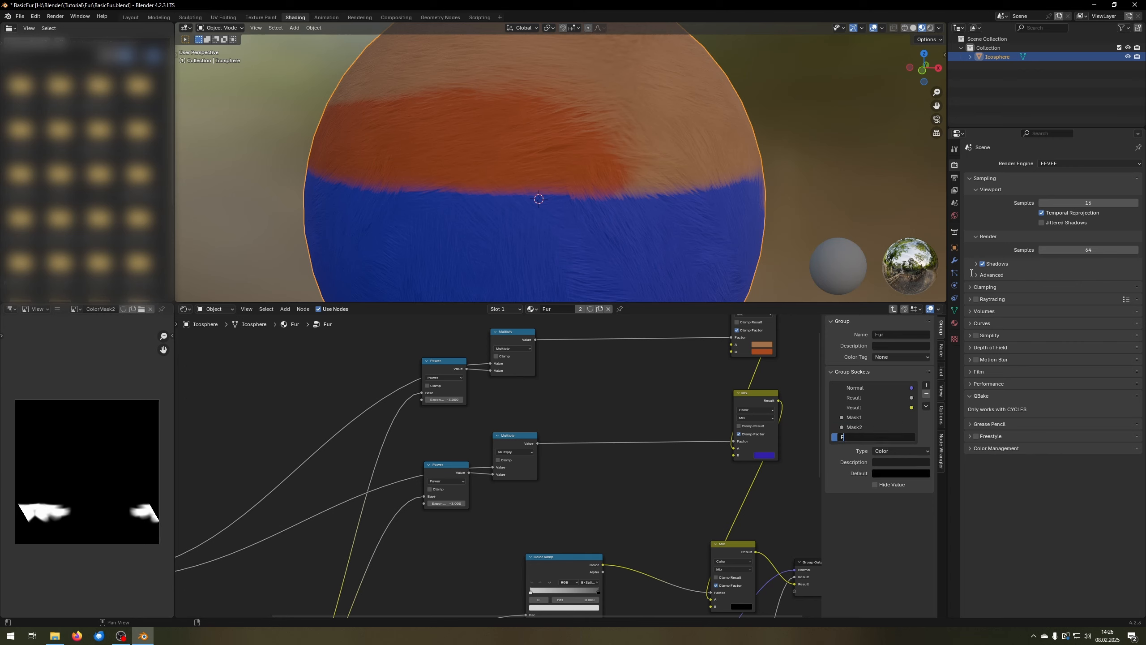
text(FurData)
key(Return)
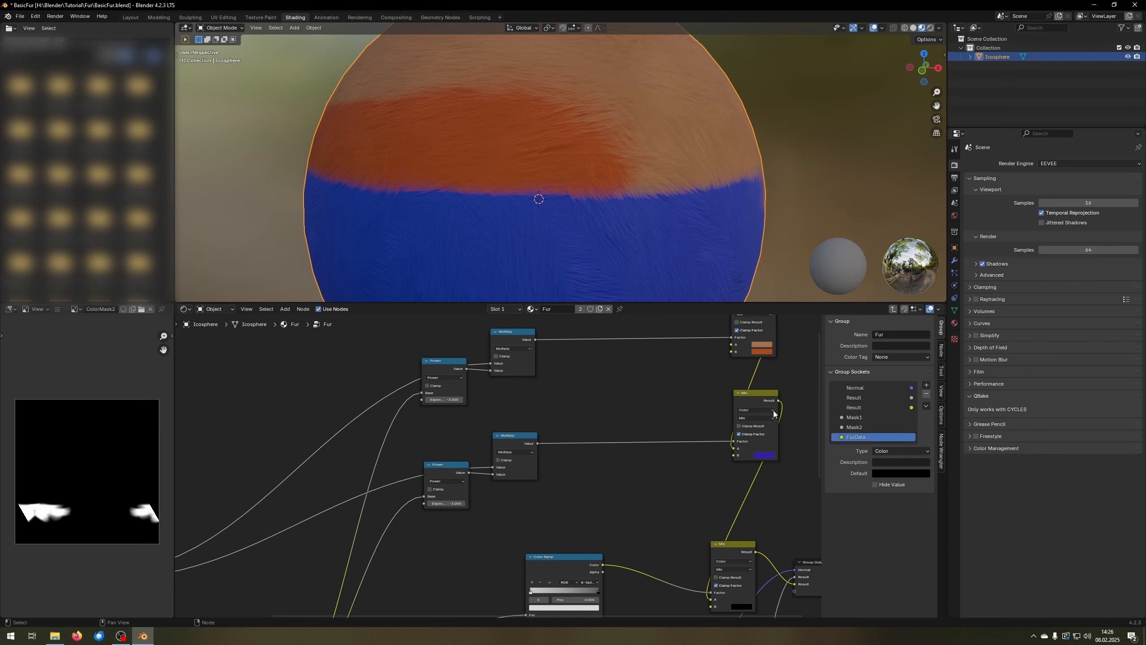
- Change the FurData input socket's type to Float
middle_drag(257, 558, 476, 442)
middle_drag(548, 453, 440, 448)
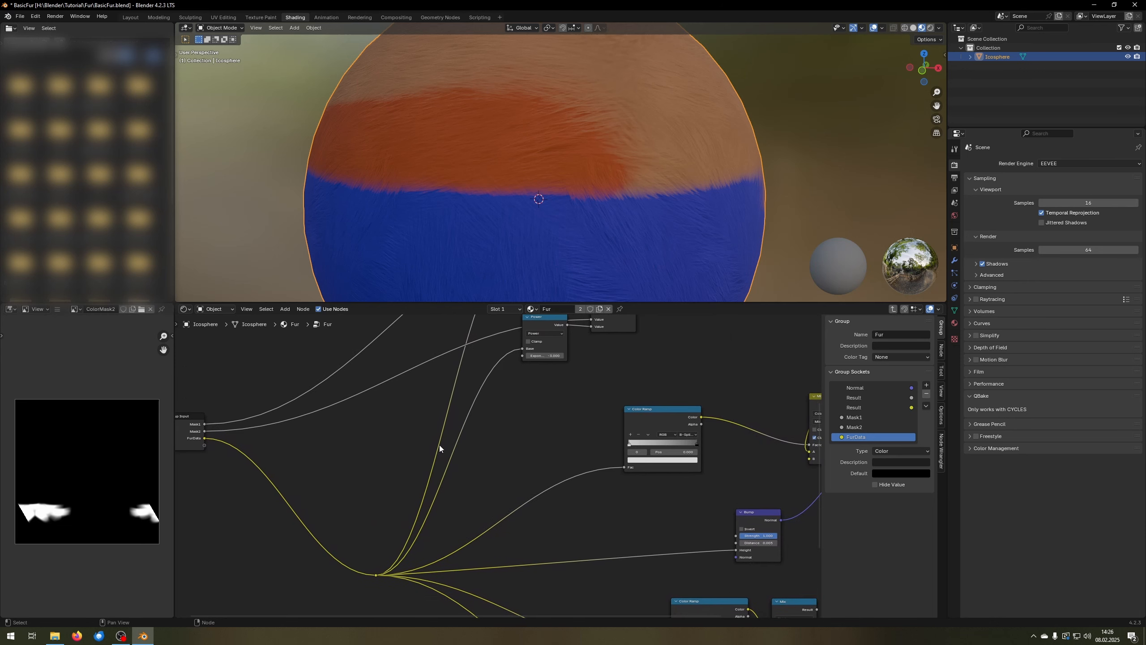
middle_drag(653, 446, 549, 301)
middle_drag(524, 424, 511, 479)
click(882, 450)
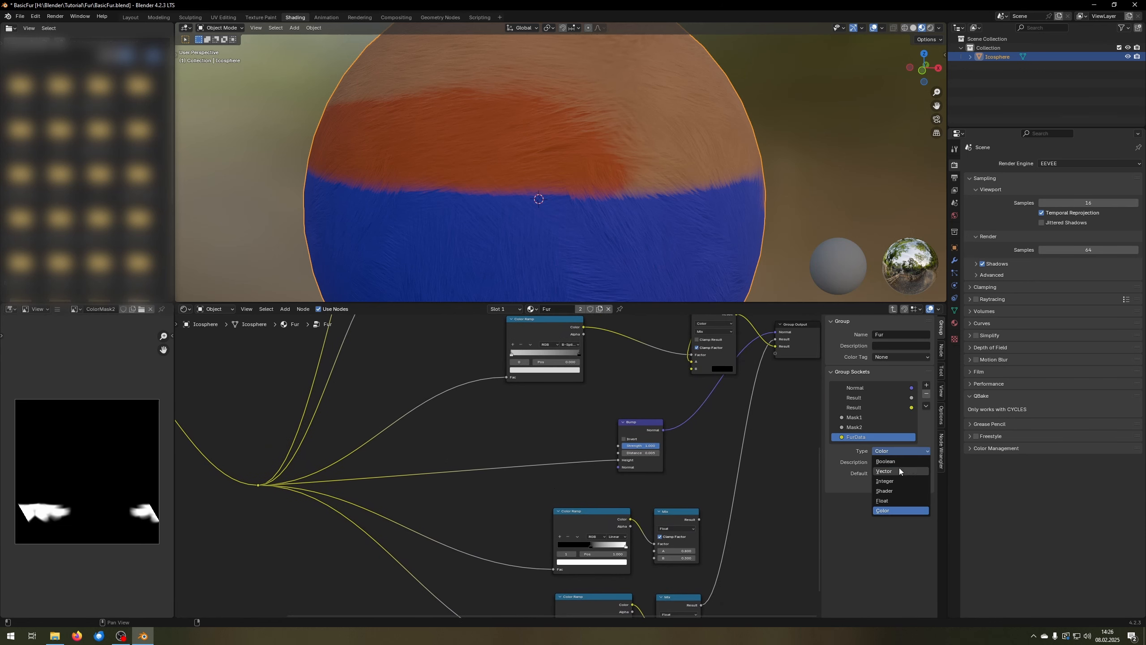
click(895, 497)
scroll(502, 454, down, 6)
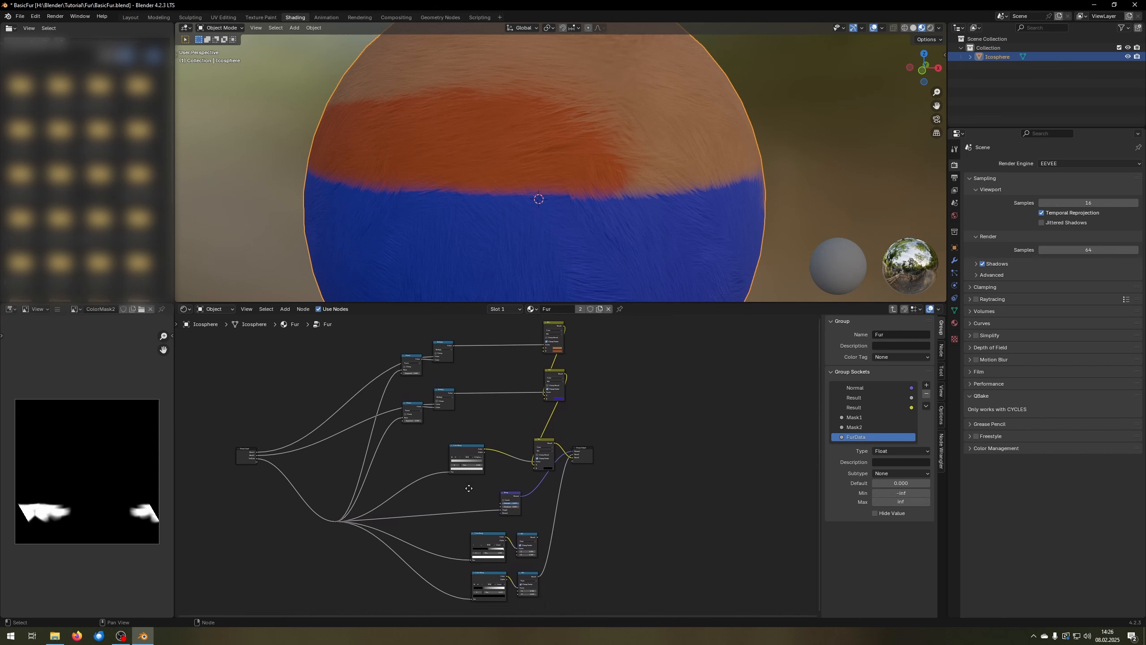
- Shift the Group Output node slightly right and reorder its sockets to color Result, Normal, float Result
scroll(573, 454, up, 5)
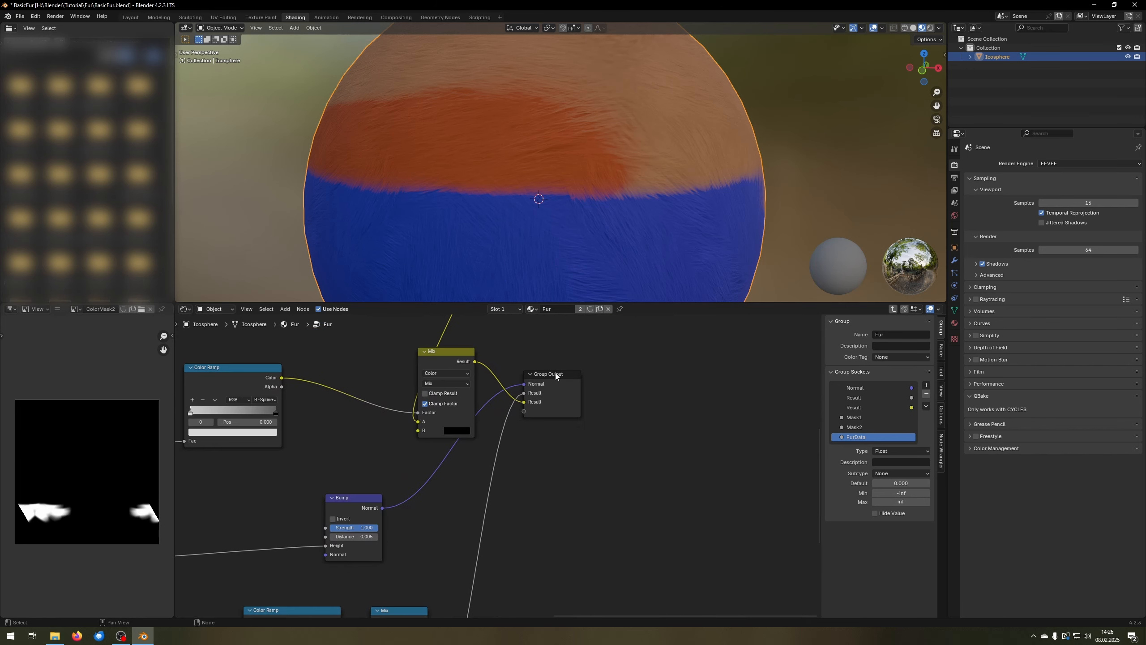
drag(562, 409, 578, 420)
click(876, 388)
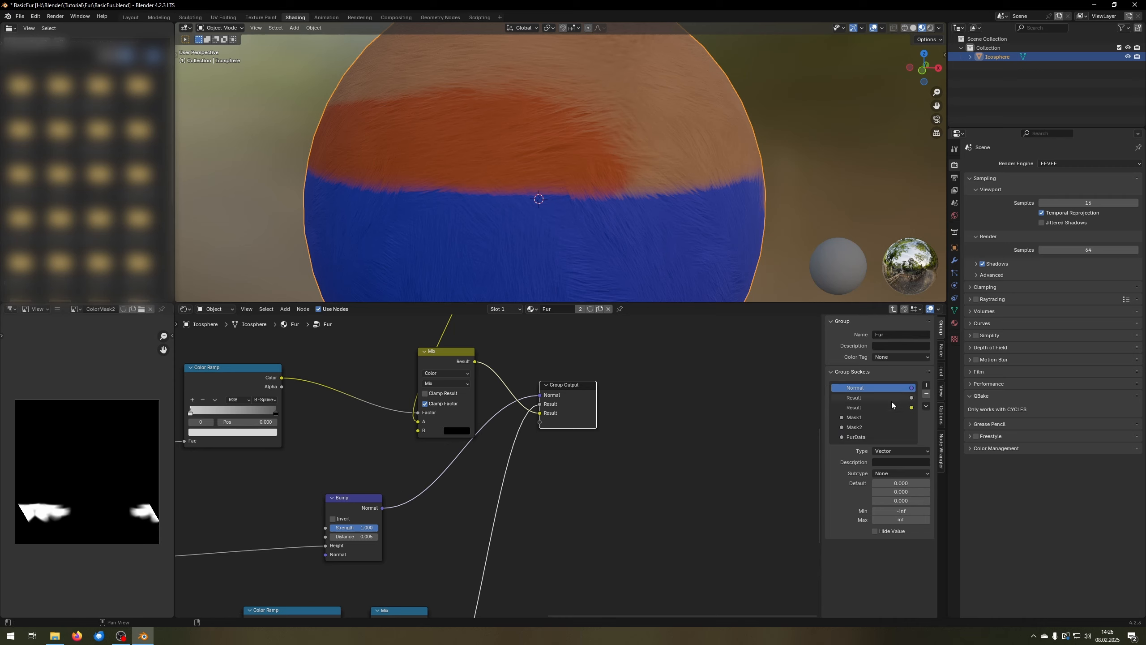
click(856, 408)
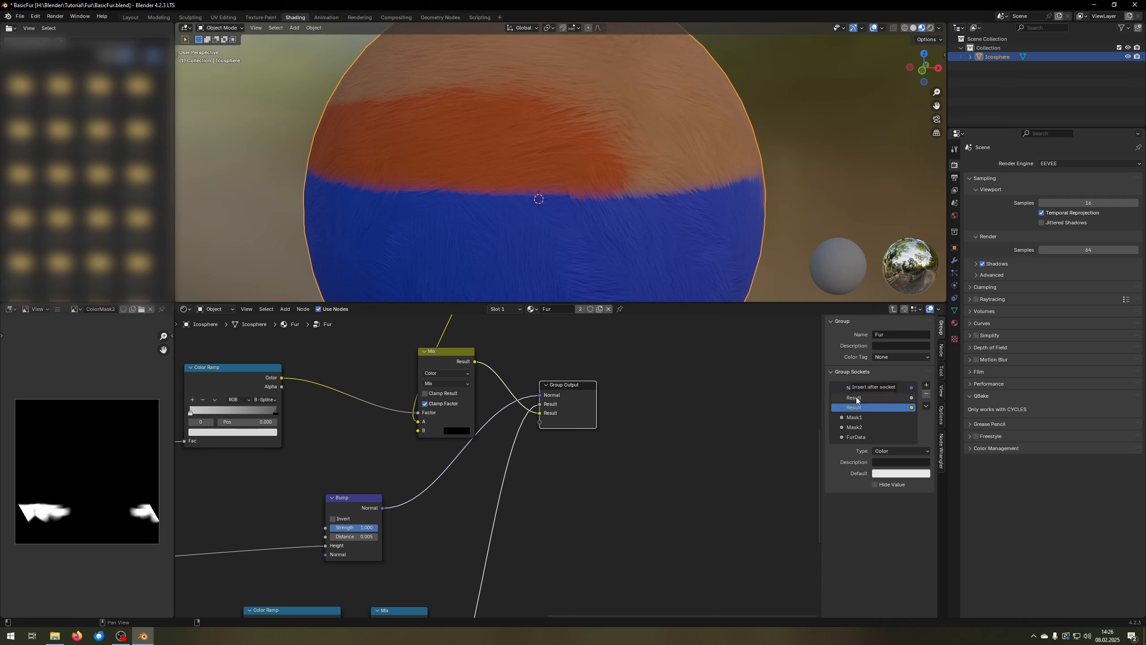
drag(857, 400, 860, 389)
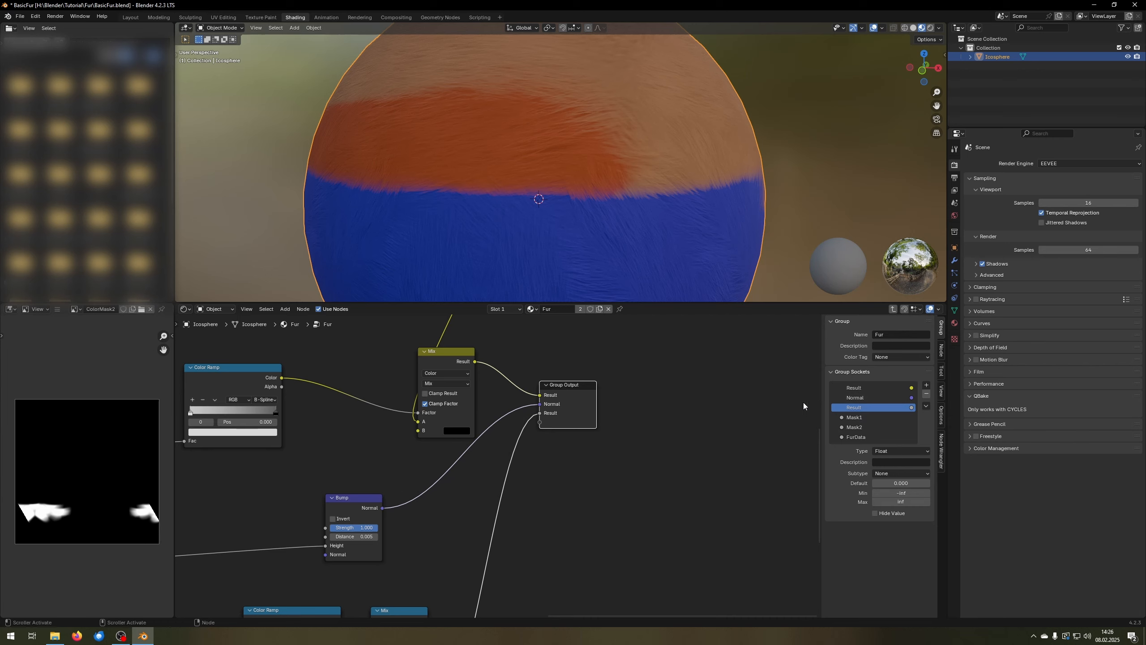
- Rename the color Result output socket as Color and the float Result output socket as Specular
double_click(853, 388)
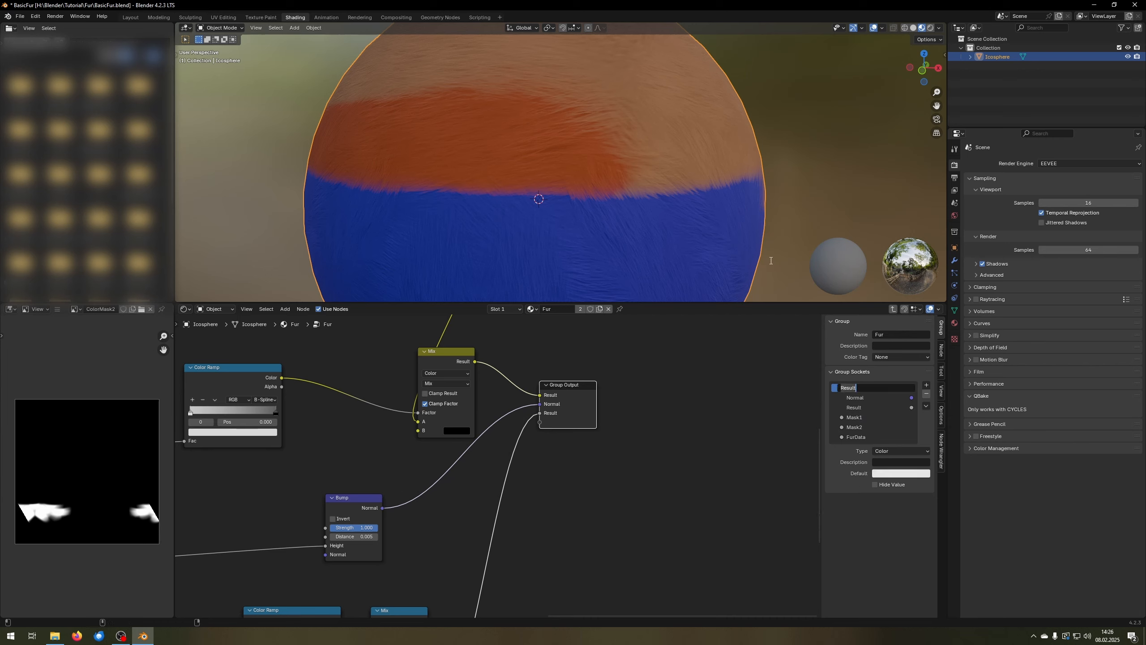
key(Return)
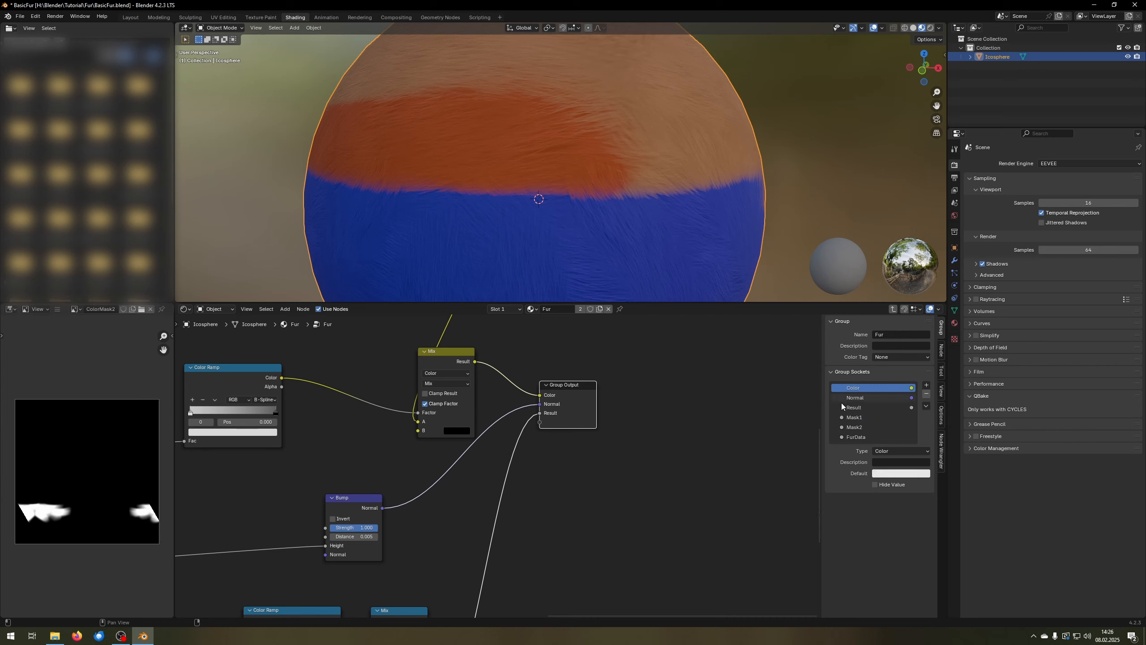
click(854, 417)
middle_drag(400, 507, 442, 284)
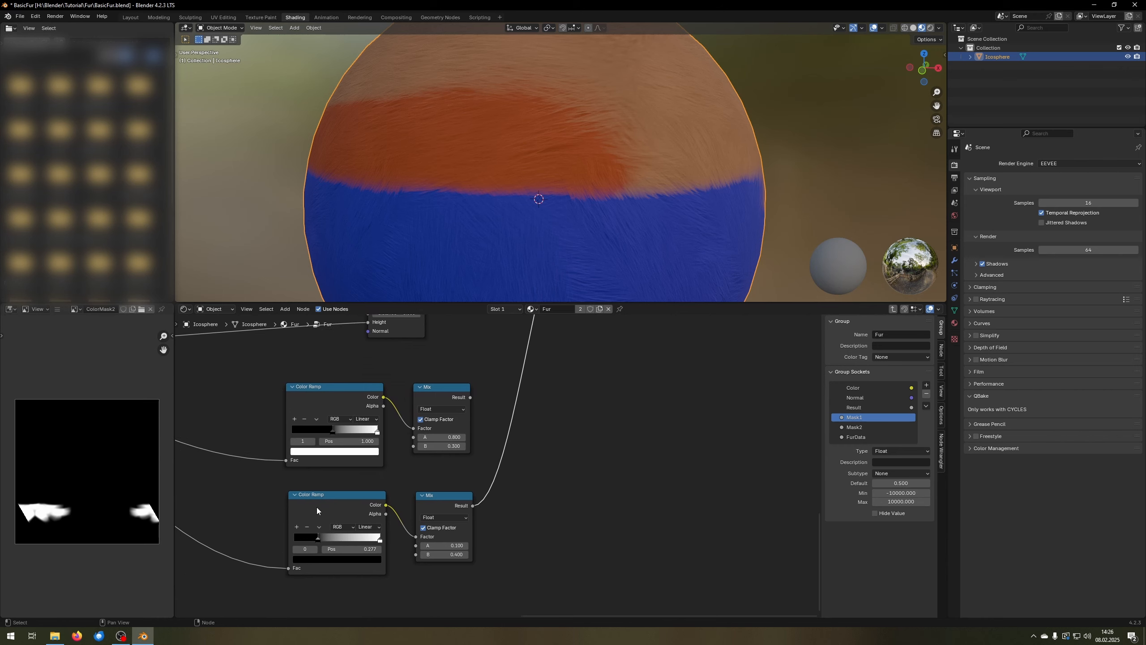
double_click(871, 408)
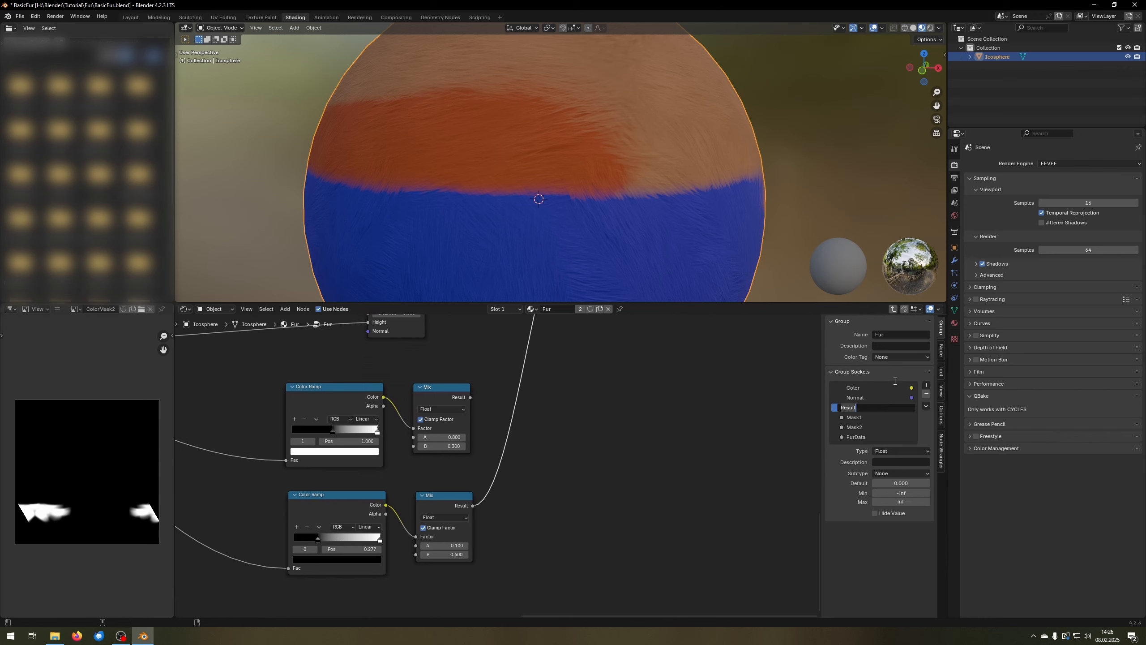
text(Specular)
key(Return)
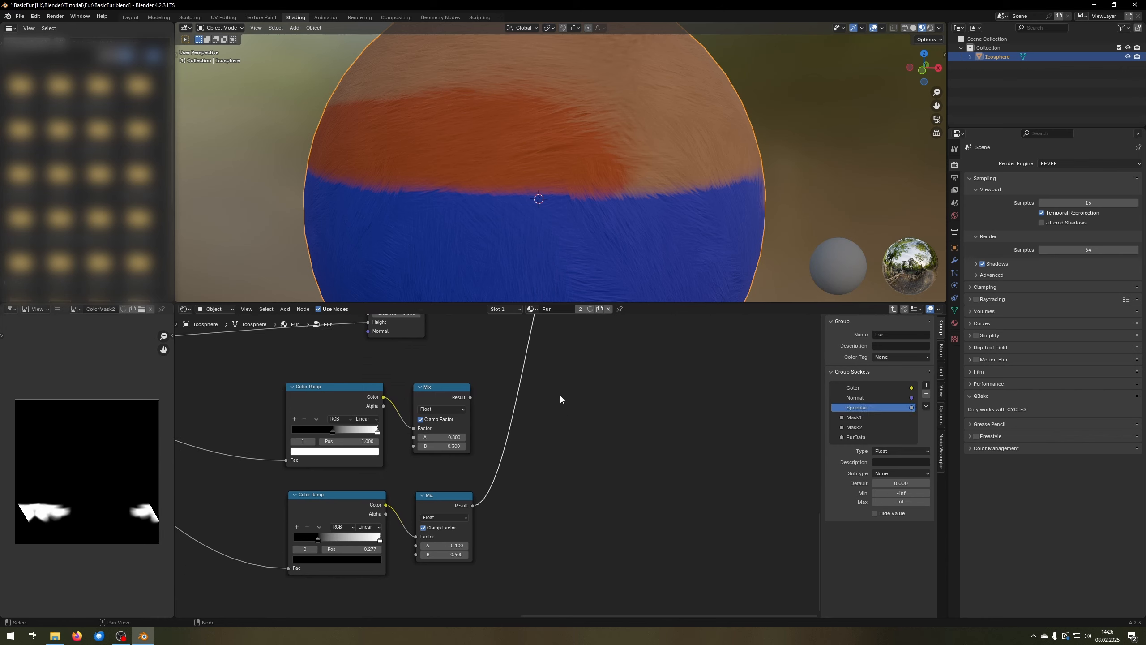
- Add a new output socket to the Fur group and name it Roughness
middle_drag(548, 373, 513, 481)
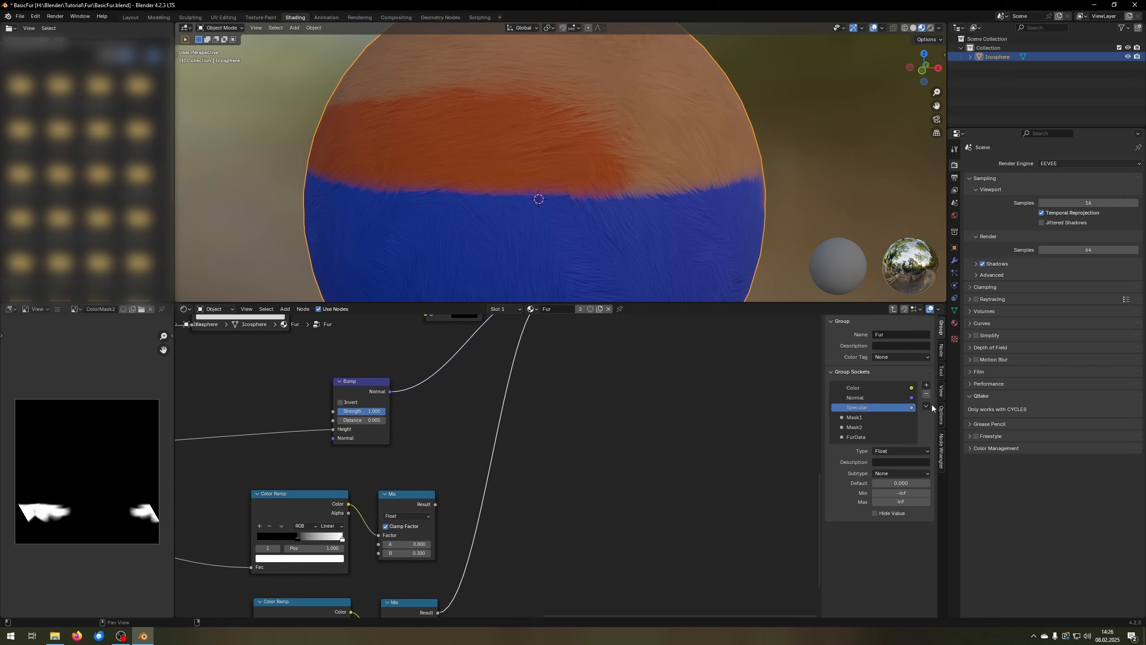
click(927, 387)
click(927, 386)
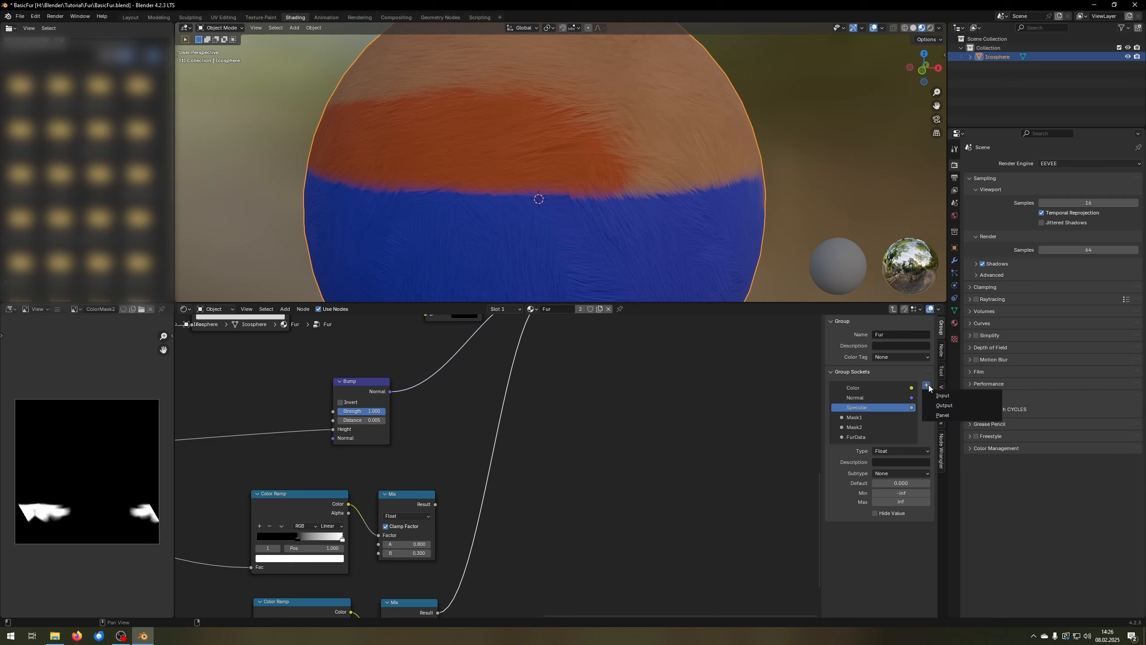
click(944, 406)
double_click(851, 418)
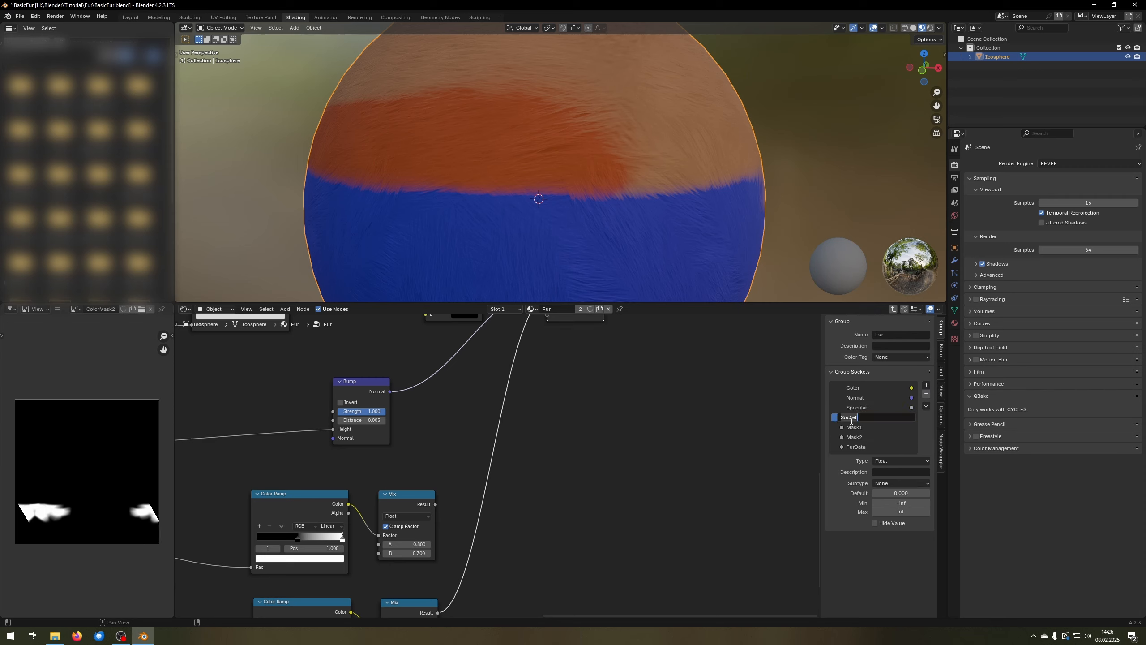
text(Roughness)
key(Return)
- Connect the Result of the upper float Mix node, just below the Bump node, to the Group Output's Roughness socket
scroll(478, 534, down, 7)
scroll(501, 459, up, 4)
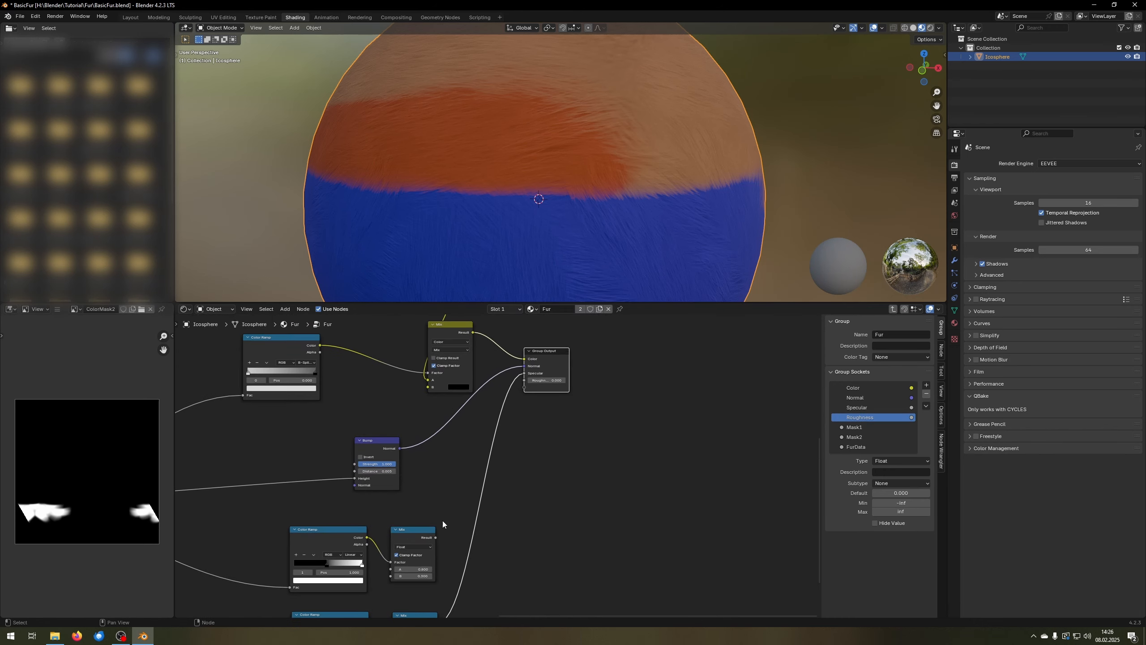
drag(436, 537, 523, 381)
scroll(541, 397, down, 2)
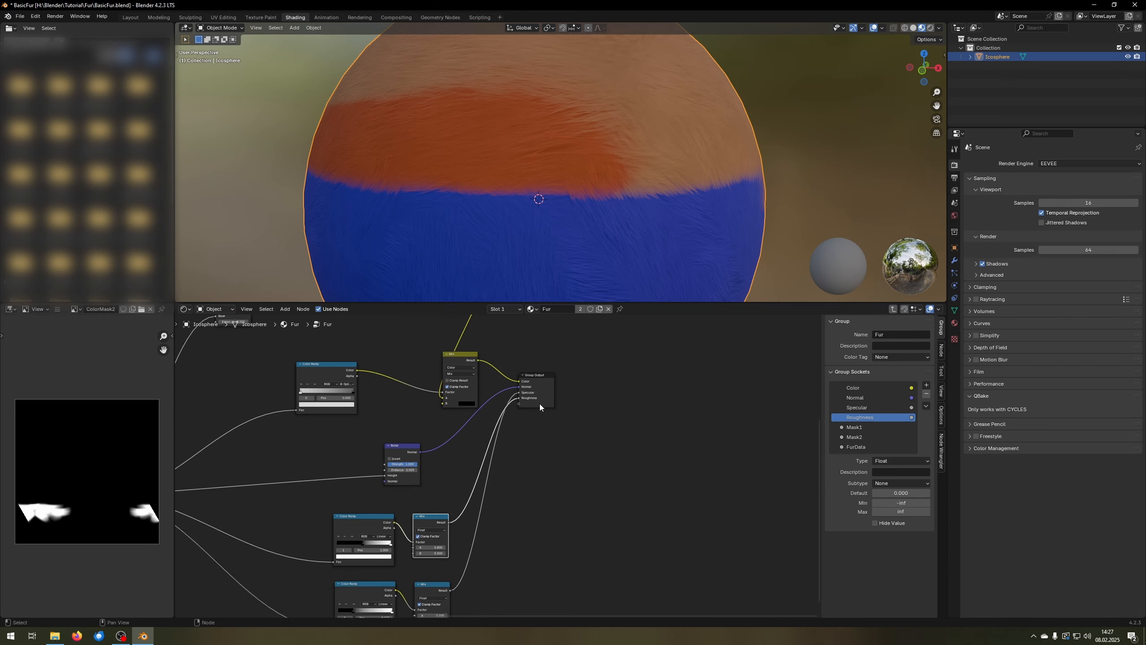
- Leave the Fur node group and return to the material's main node tree
middle_drag(544, 405, 655, 390)
scroll(623, 409, down, 11)
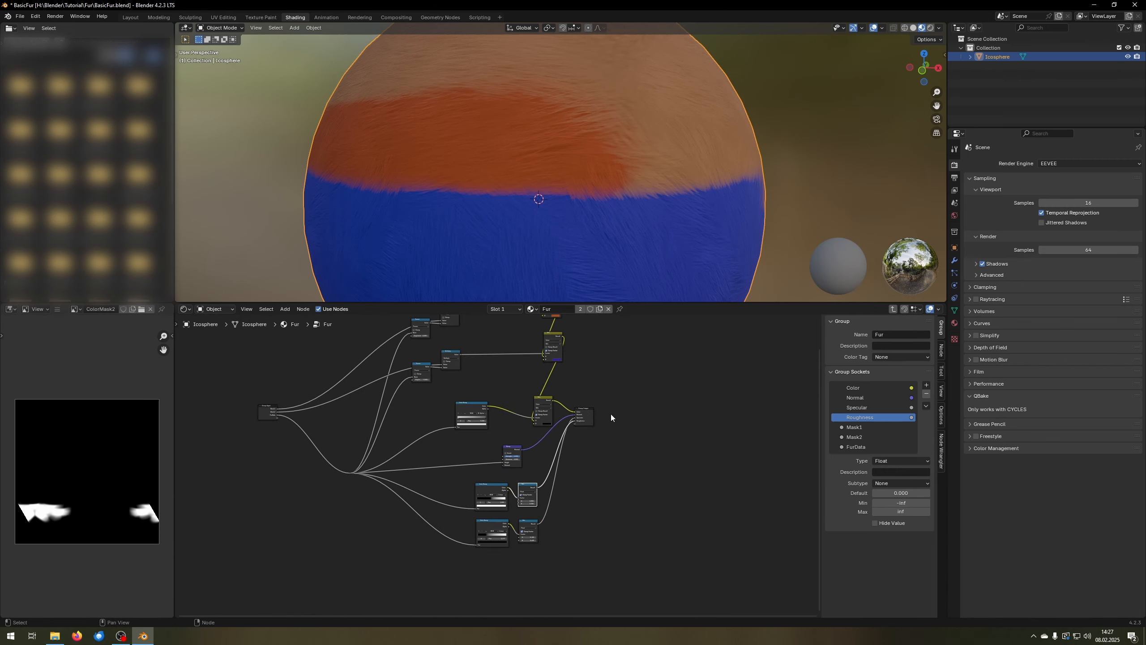
scroll(543, 475, up, 3)
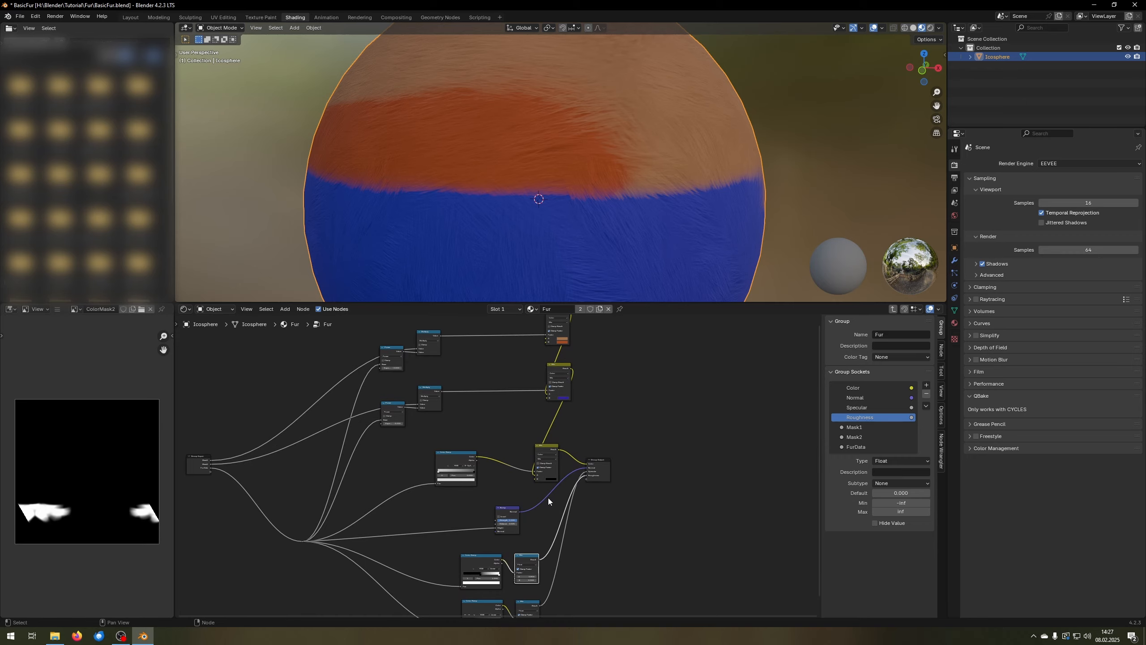
middle_drag(392, 203, 414, 281)
key(Tab)
scroll(557, 459, down, 2)
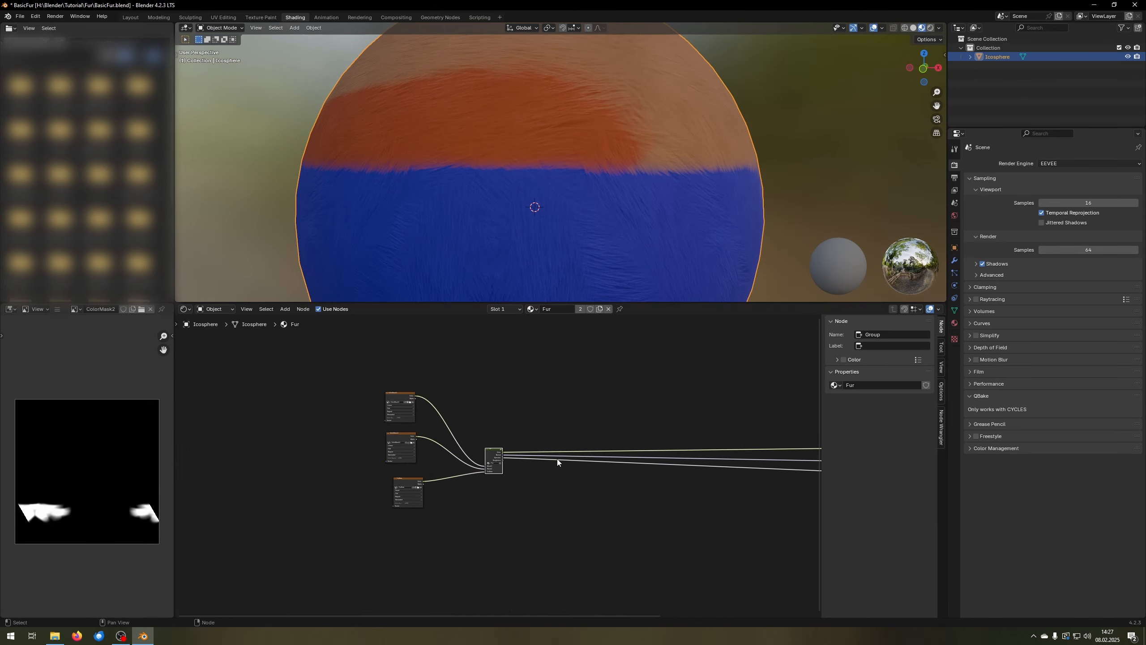
- Move the three image texture nodes and the Fur group node closer to the Principled BSDF, spaced clearly apart
drag(570, 406, 426, 505)
key(g)
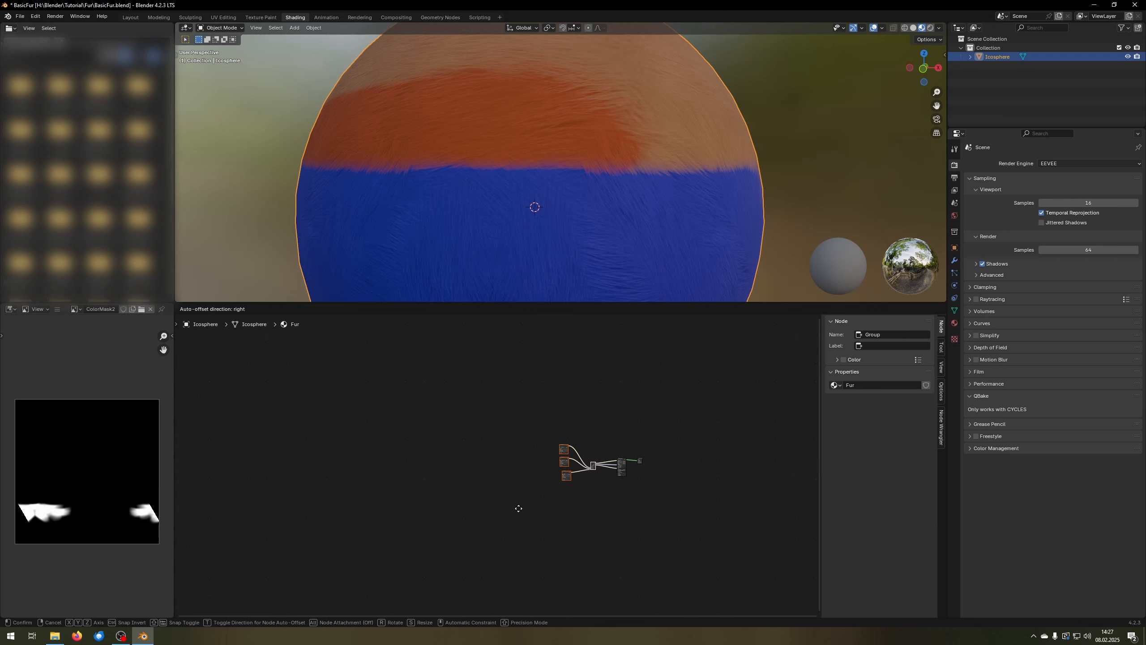
click(530, 508)
scroll(541, 500, down, 1)
middle_drag(558, 492, 586, 537)
click(586, 537)
drag(558, 477, 538, 441)
middle_drag(538, 441, 457, 446)
ctrl+middle_drag(457, 446, 501, 482)
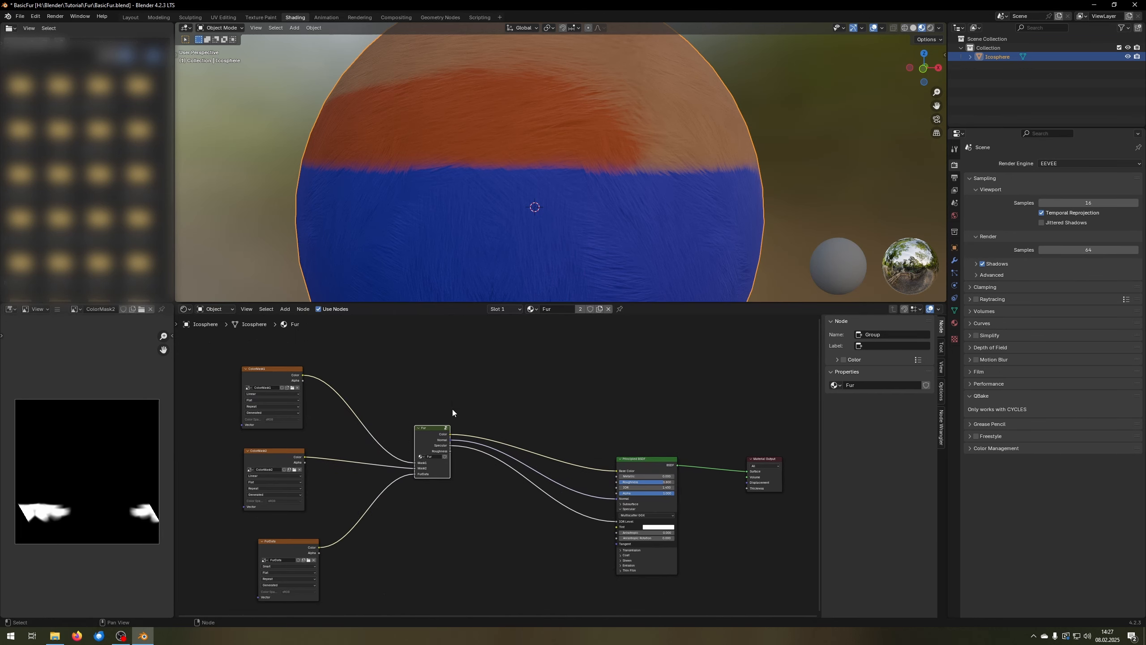
- Connect the Fur group node's Roughness output to the Roughness input of the Principled BSDF
click(512, 536)
scroll(489, 474, up, 3)
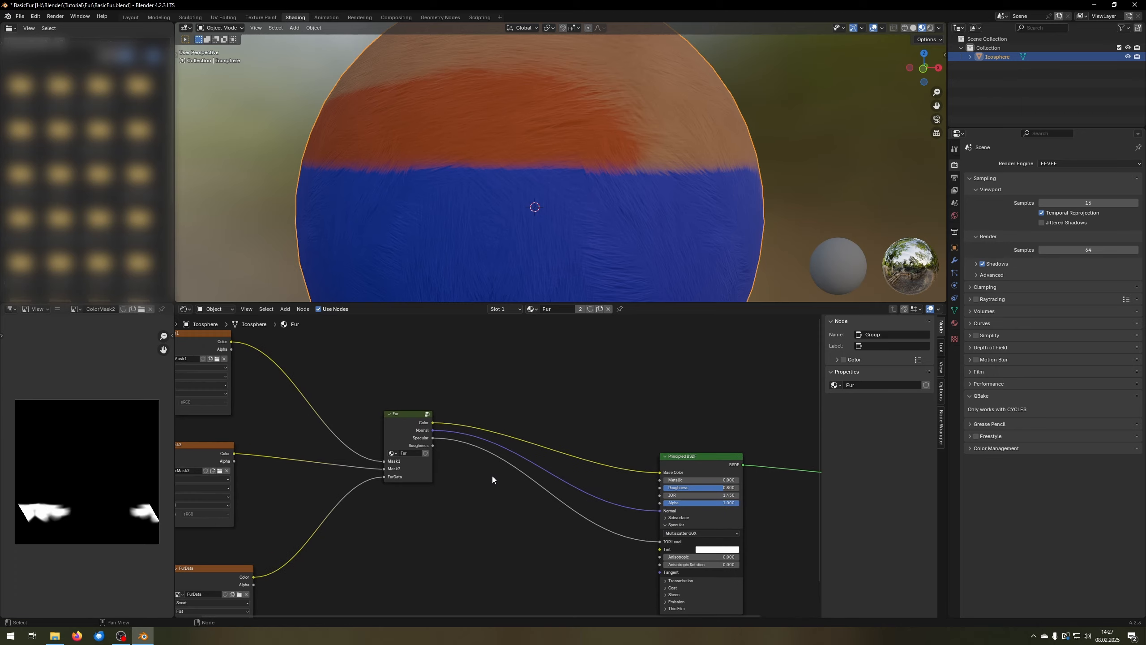
drag(409, 438, 719, 496)
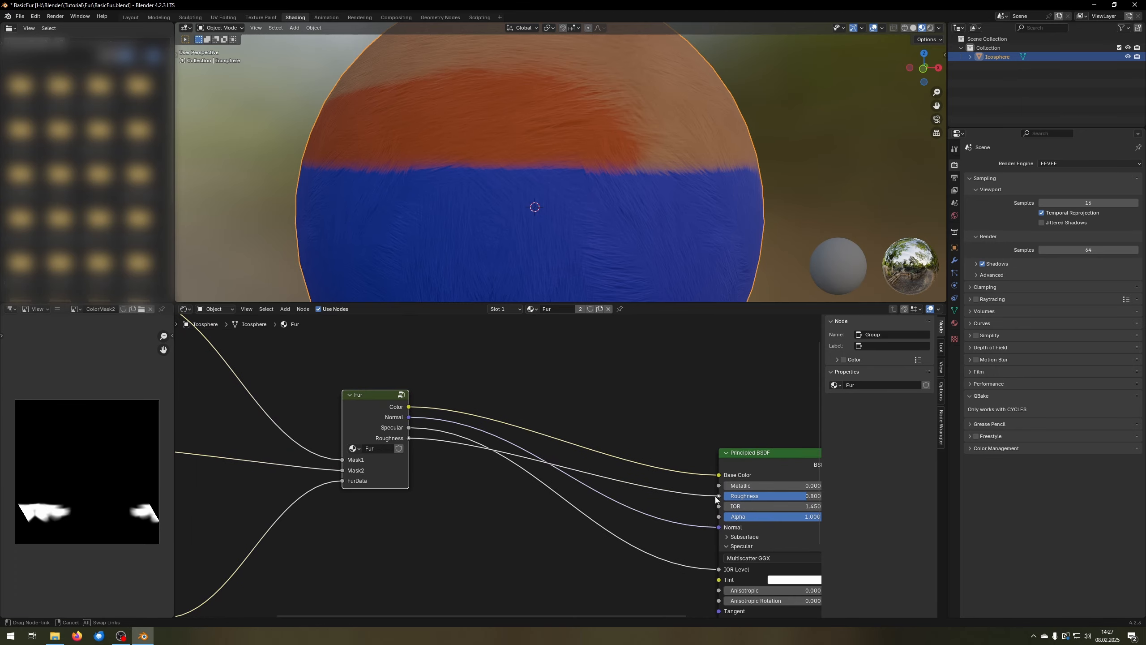
- Enlarge the 3D viewport above the node editor, fit all nodes in view, and switch to the Texture Paint workspace
middle_drag(524, 206, 757, 278)
middle_drag(600, 195, 641, 227)
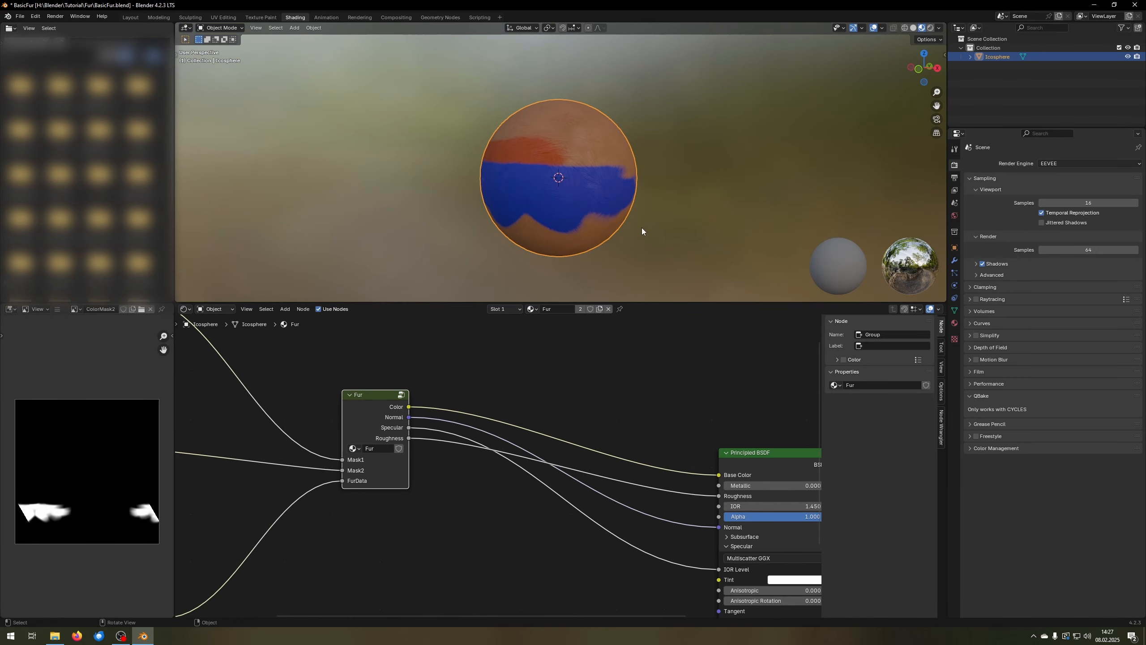
drag(676, 303, 676, 379)
key(Home)
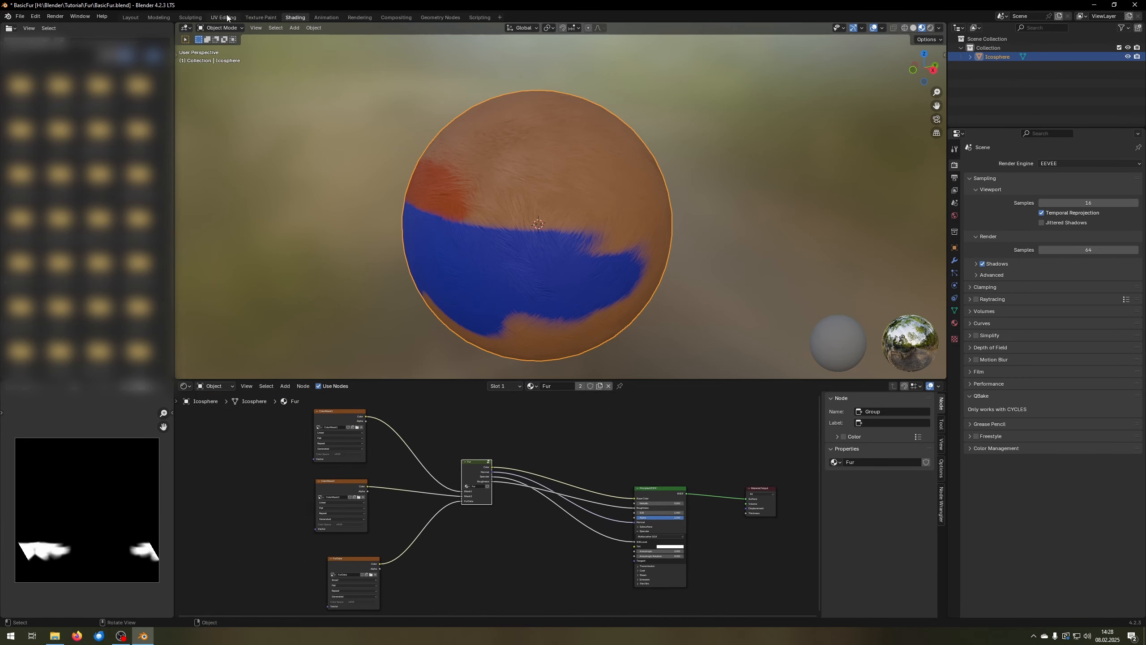
click(262, 17)
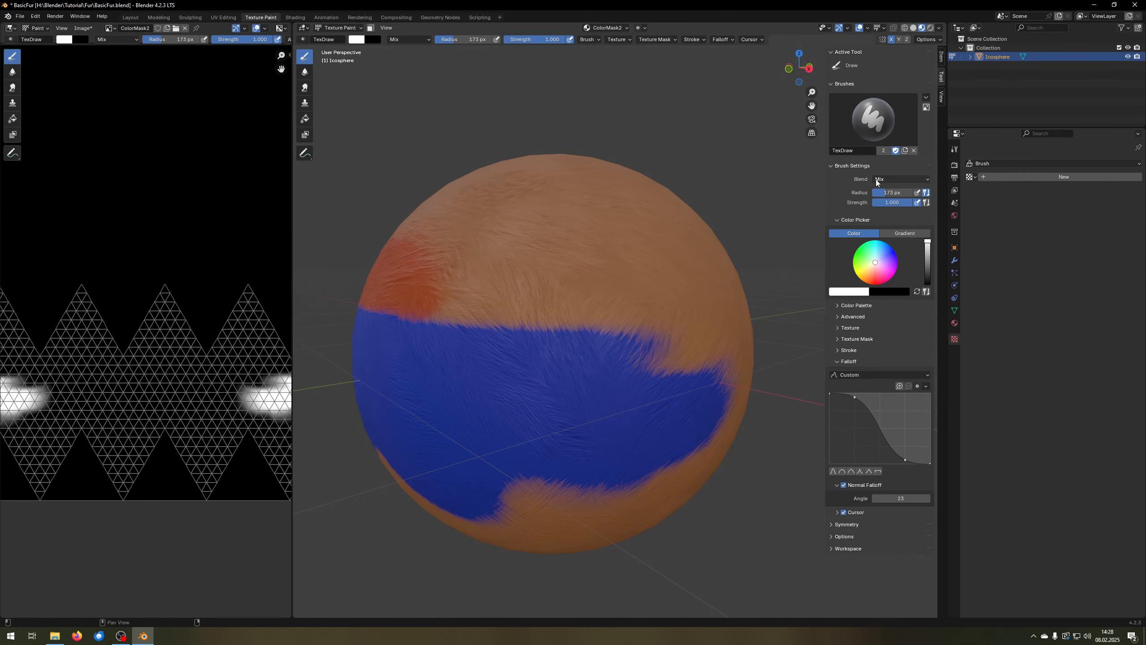